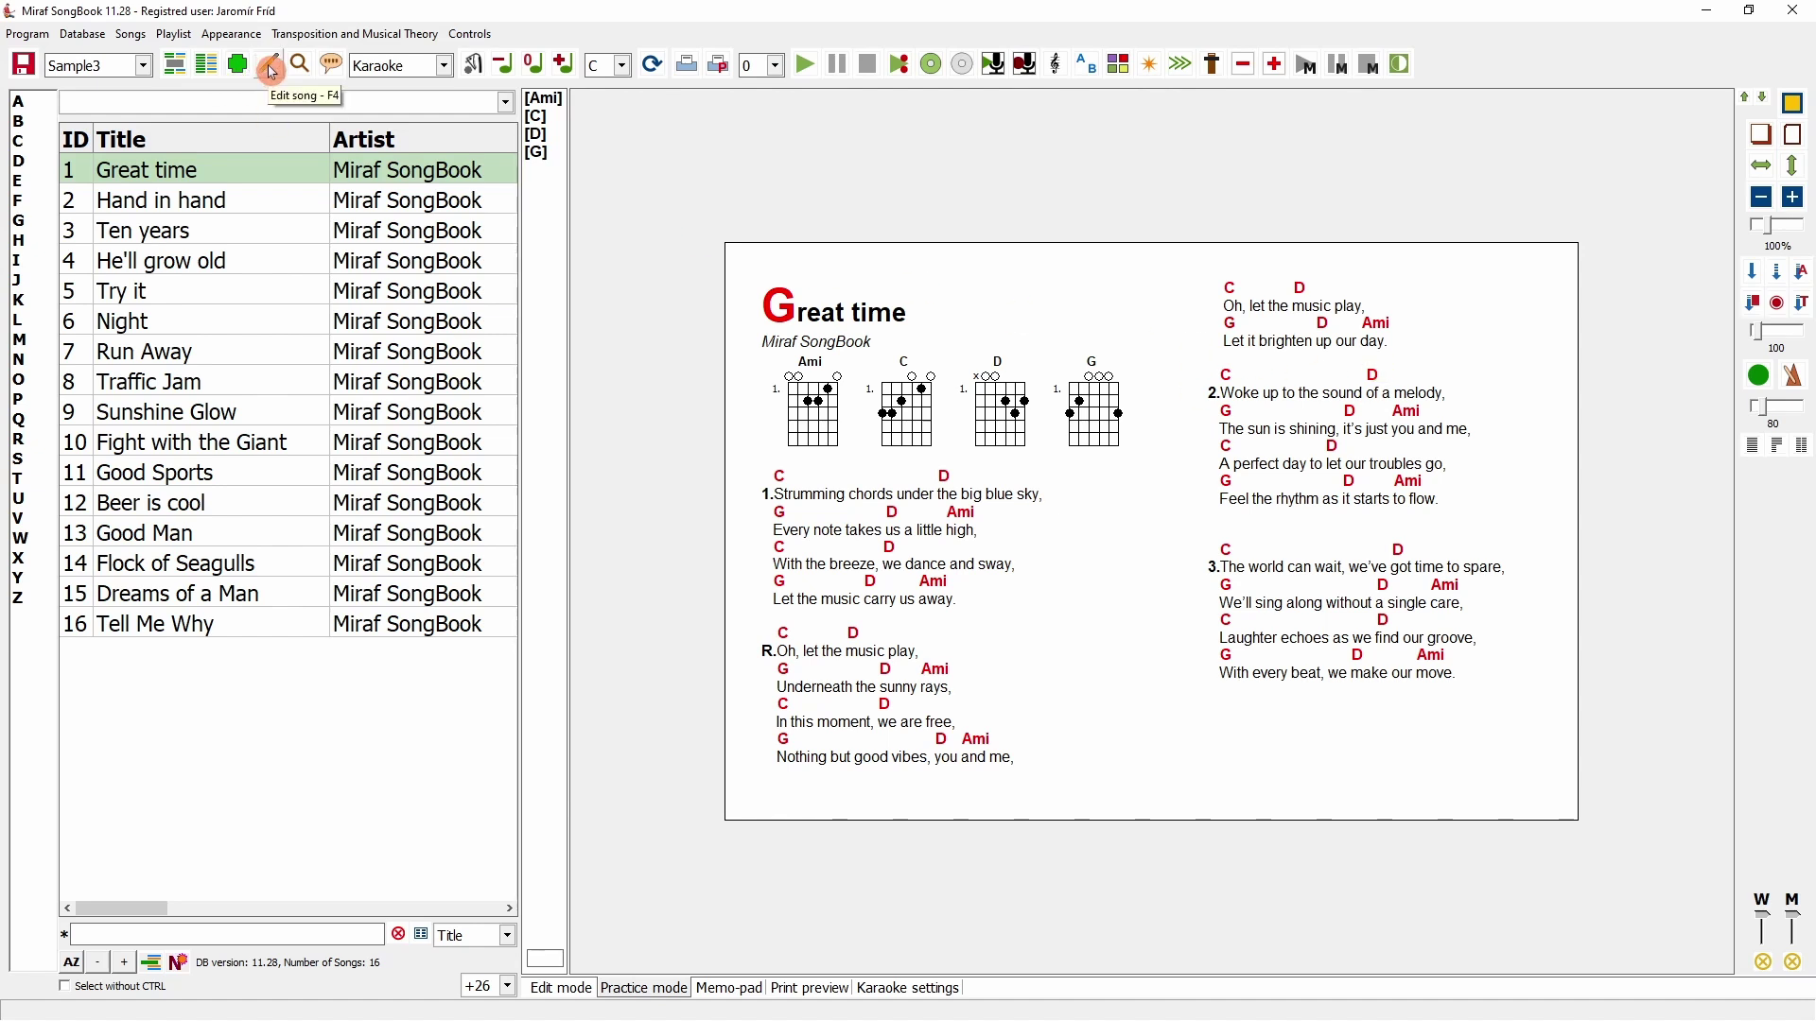
View the automated tasks in the settings of the song Great time, closing them without changes
{"action": "left_click", "coordinate": [271, 66]}
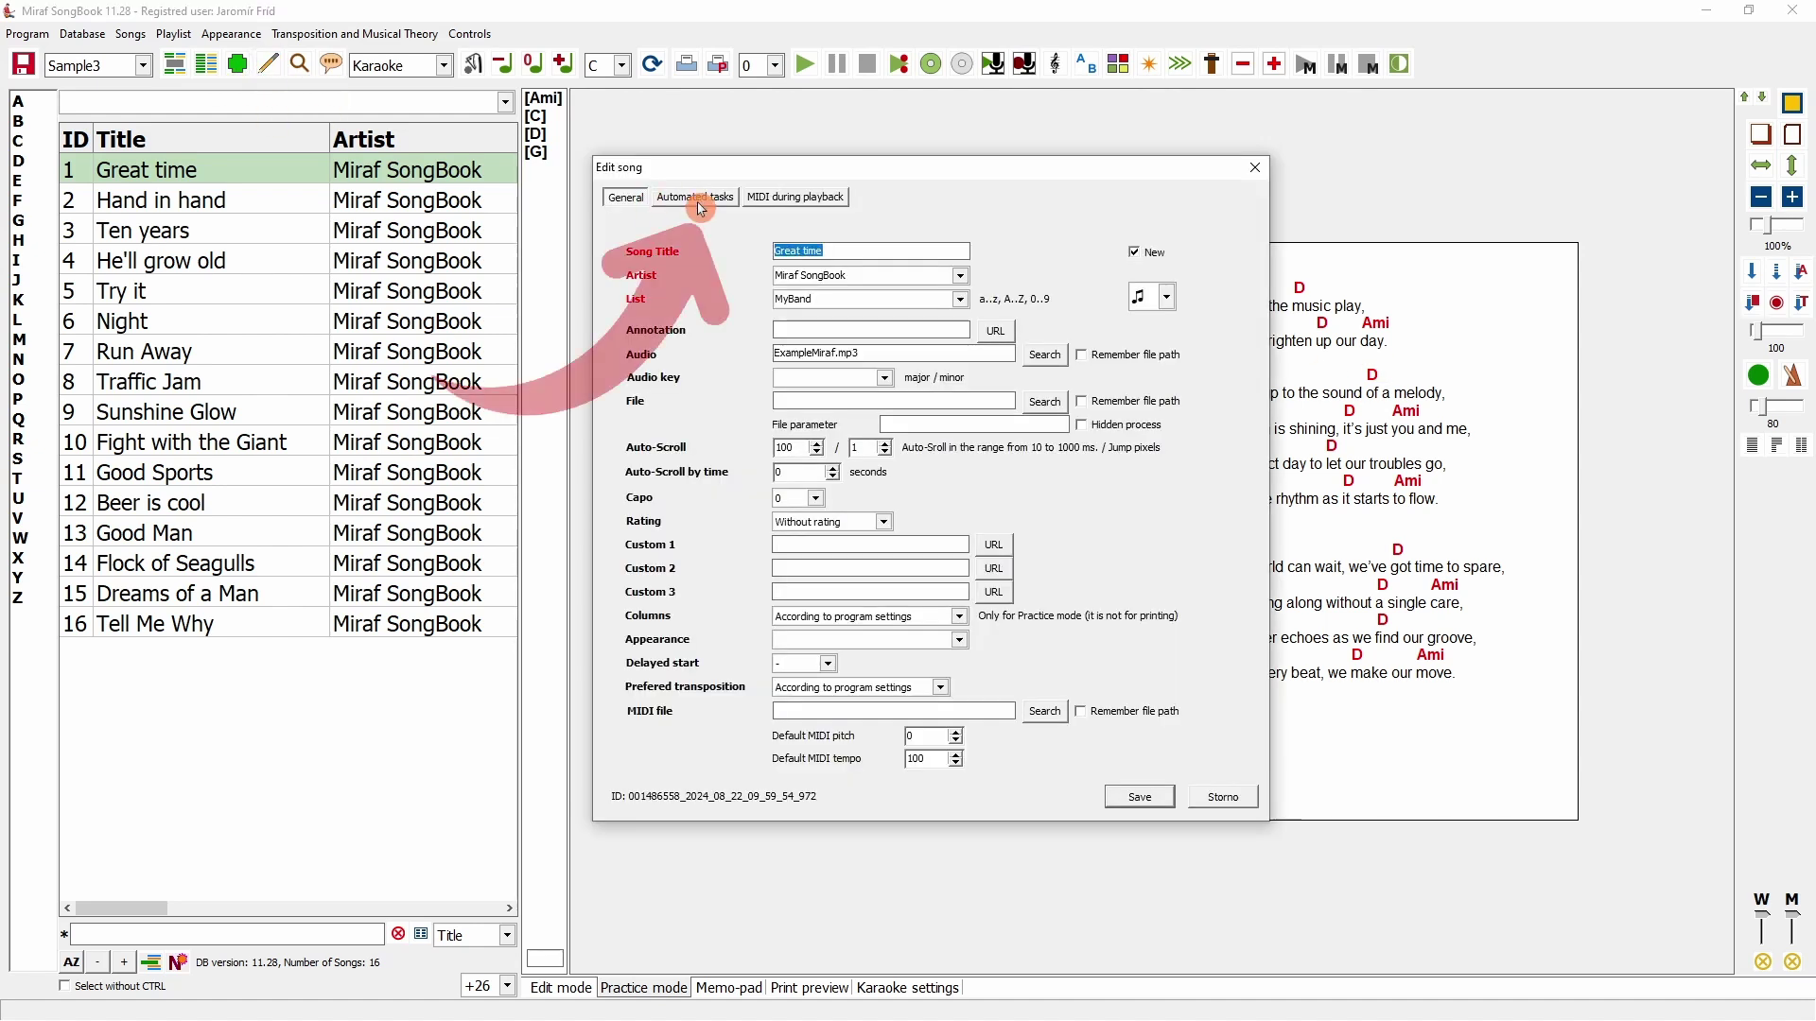
{"action": "left_click", "coordinate": [695, 202]}
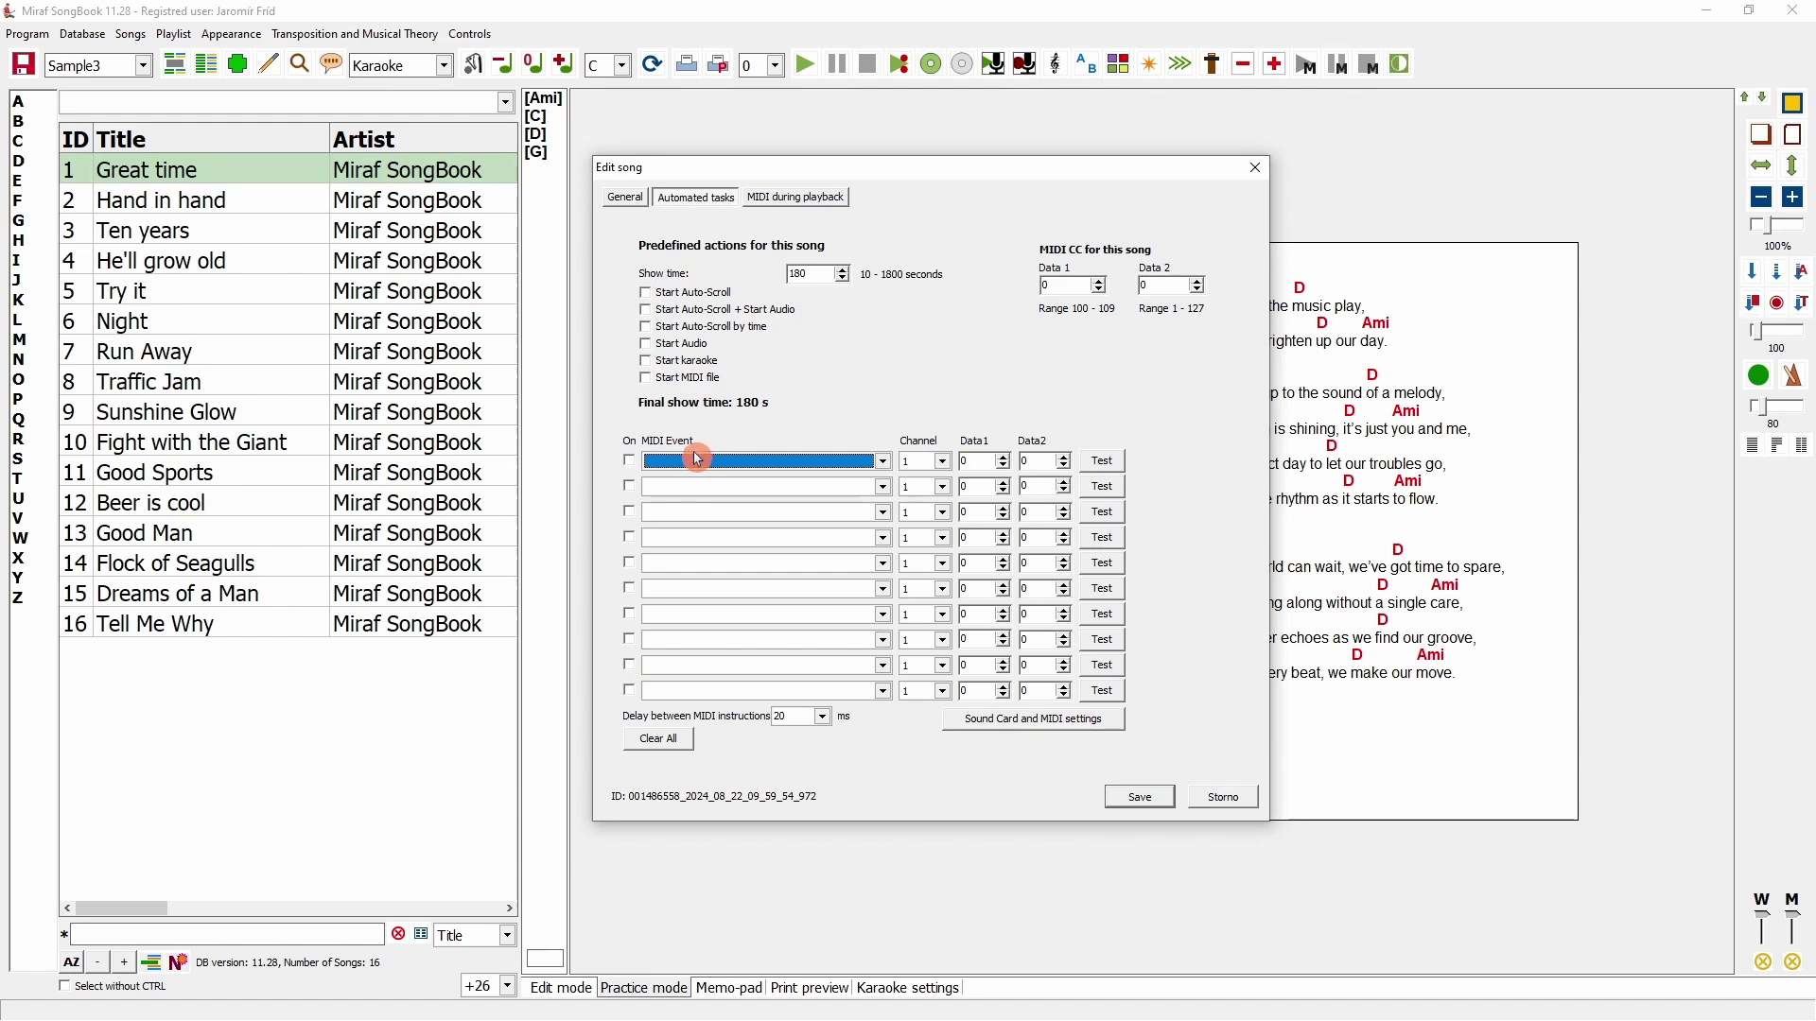
{"action": "left_click", "coordinate": [1256, 174]}
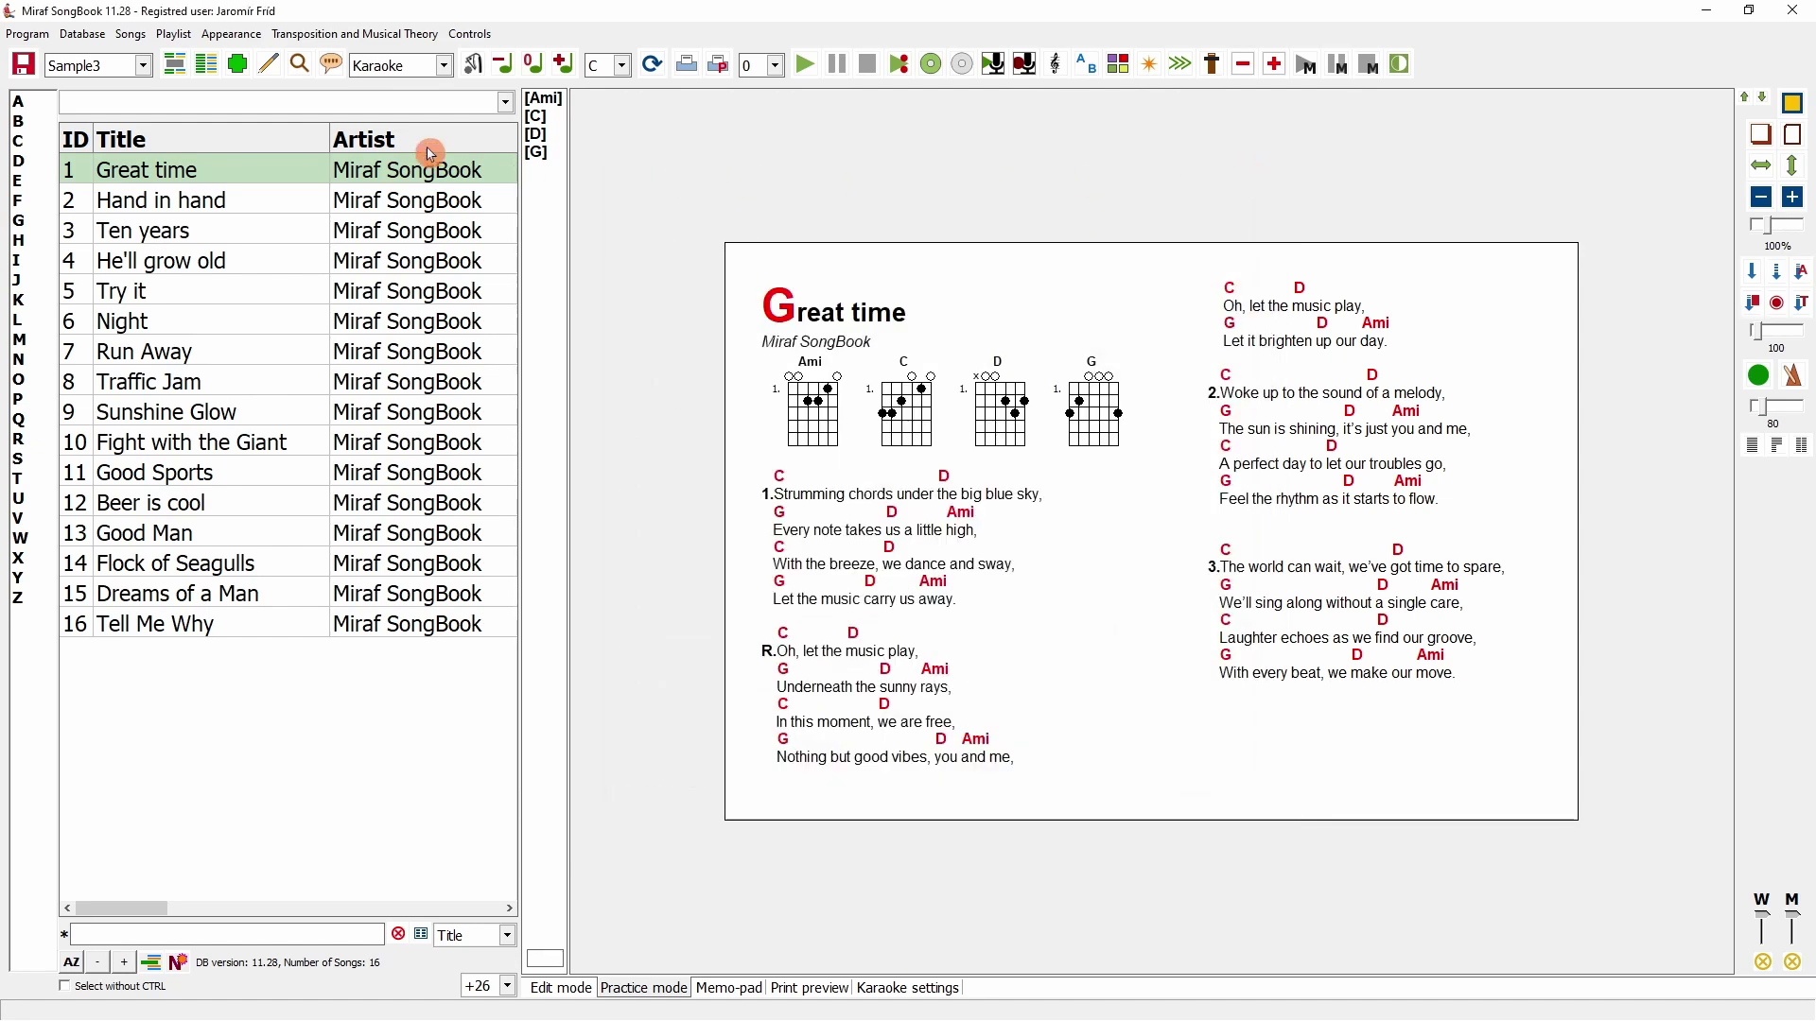
Set the sound card and MIDI settings to receive messages from US-20x20 MIDI on channel 7
{"action": "left_click", "coordinate": [35, 38]}
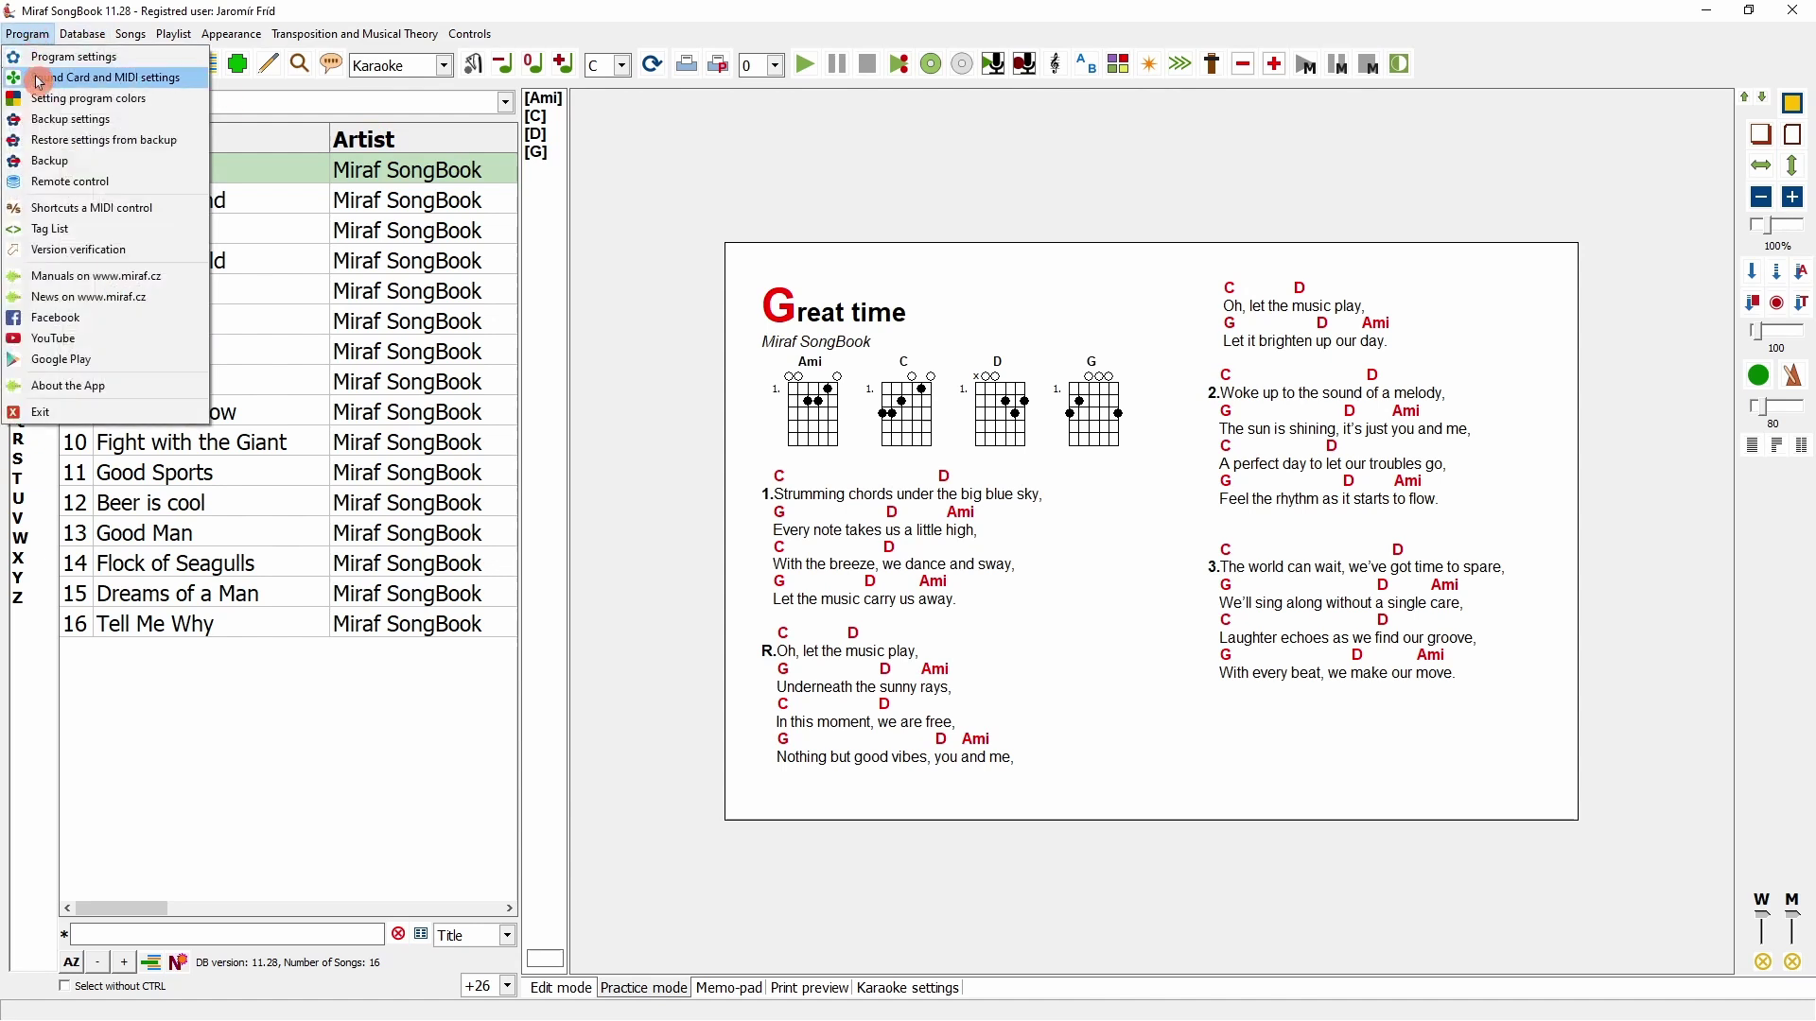
{"action": "left_click", "coordinate": [123, 79]}
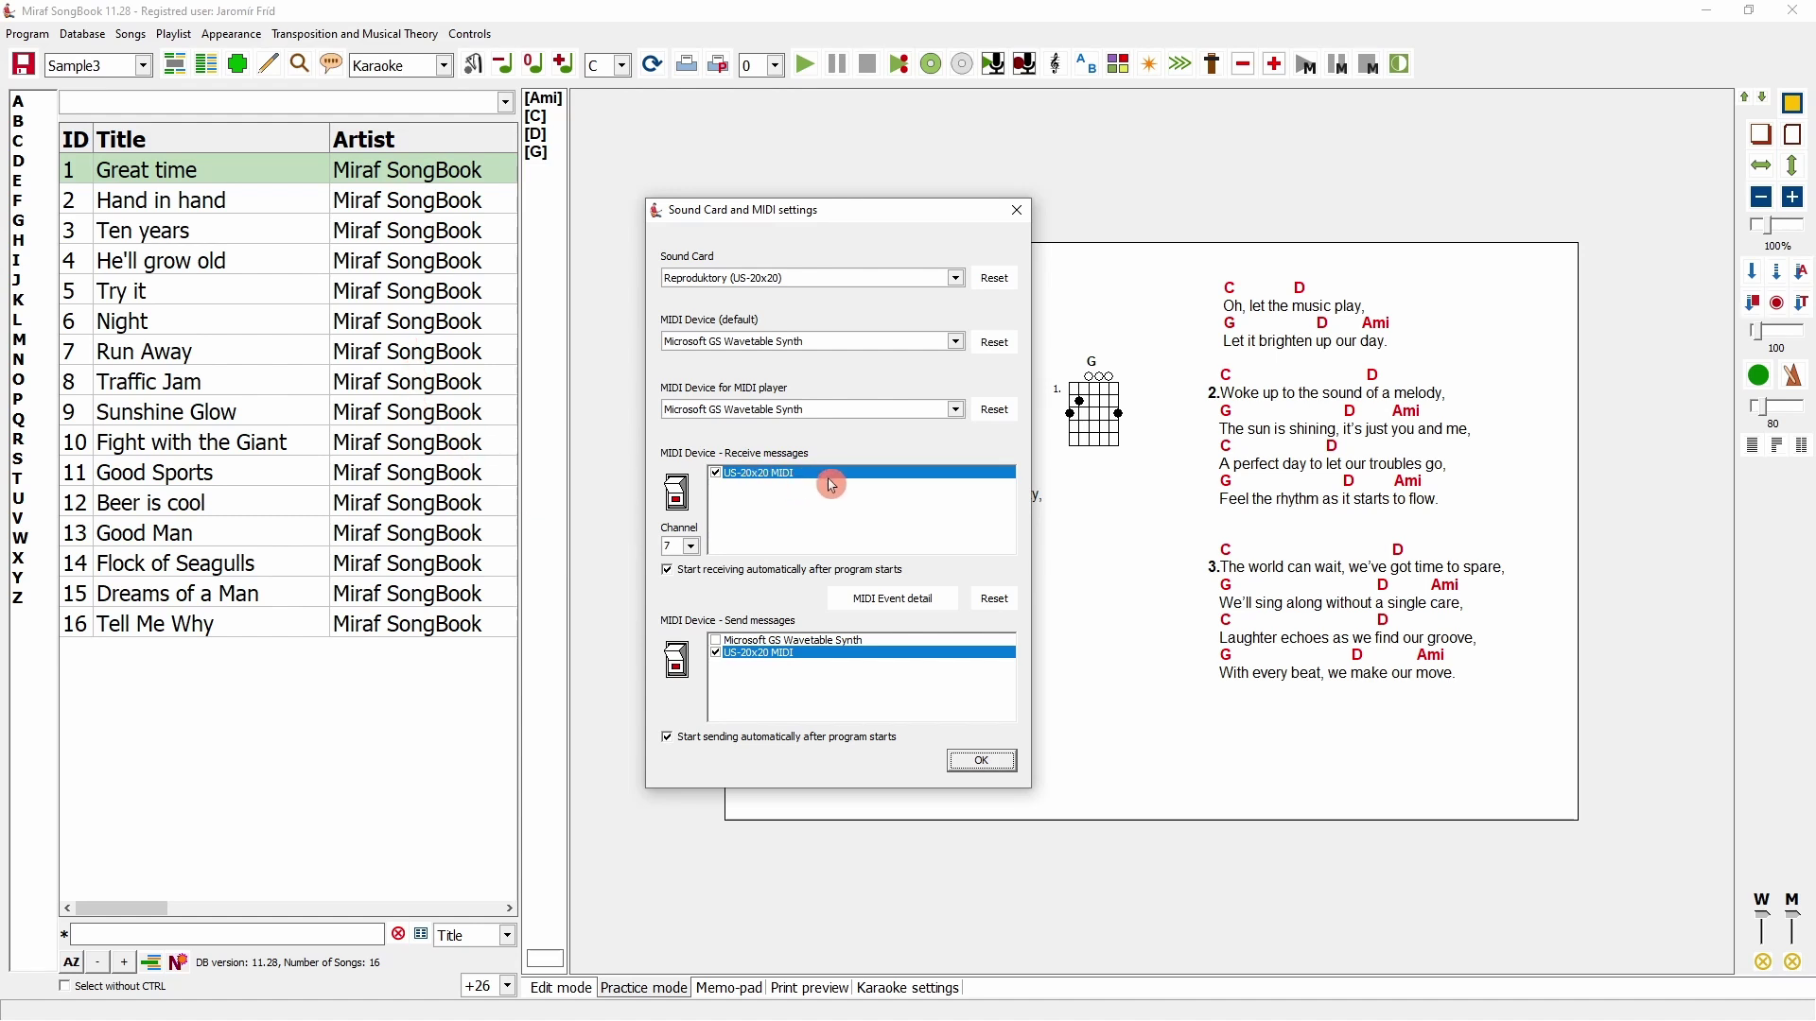
{"action": "left_click", "coordinate": [719, 475]}
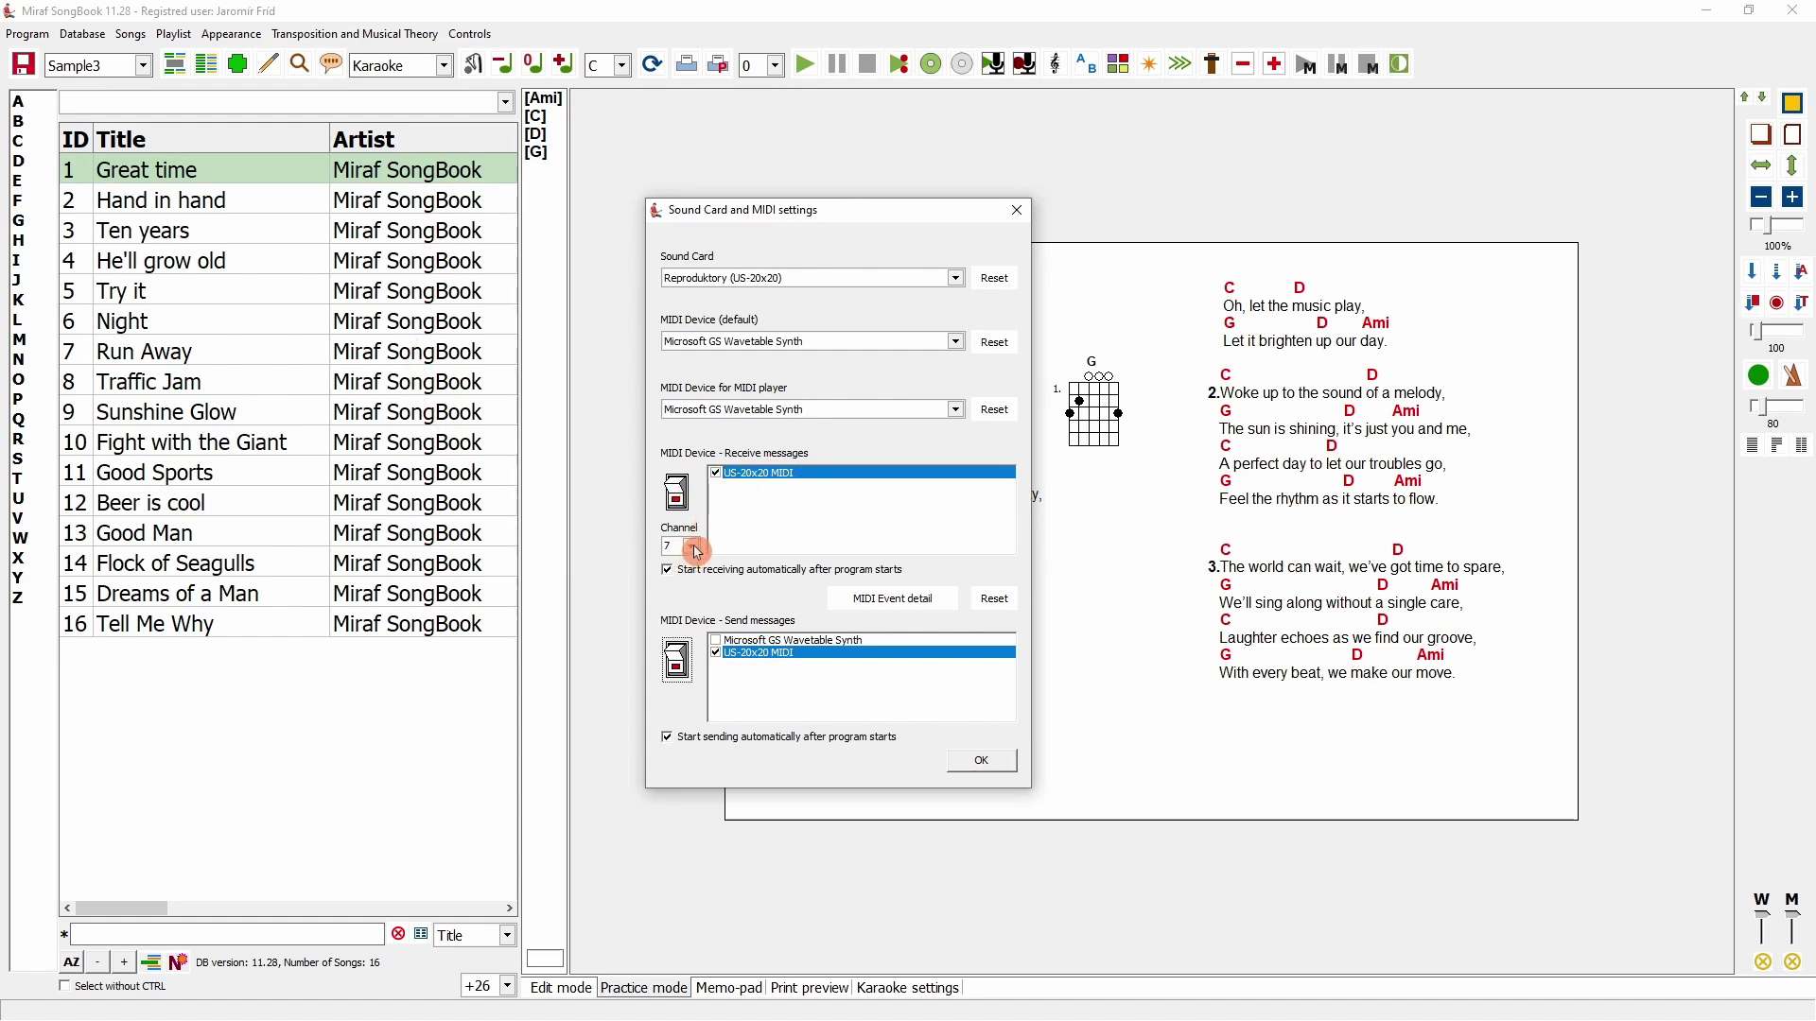
{"action": "left_click", "coordinate": [697, 548]}
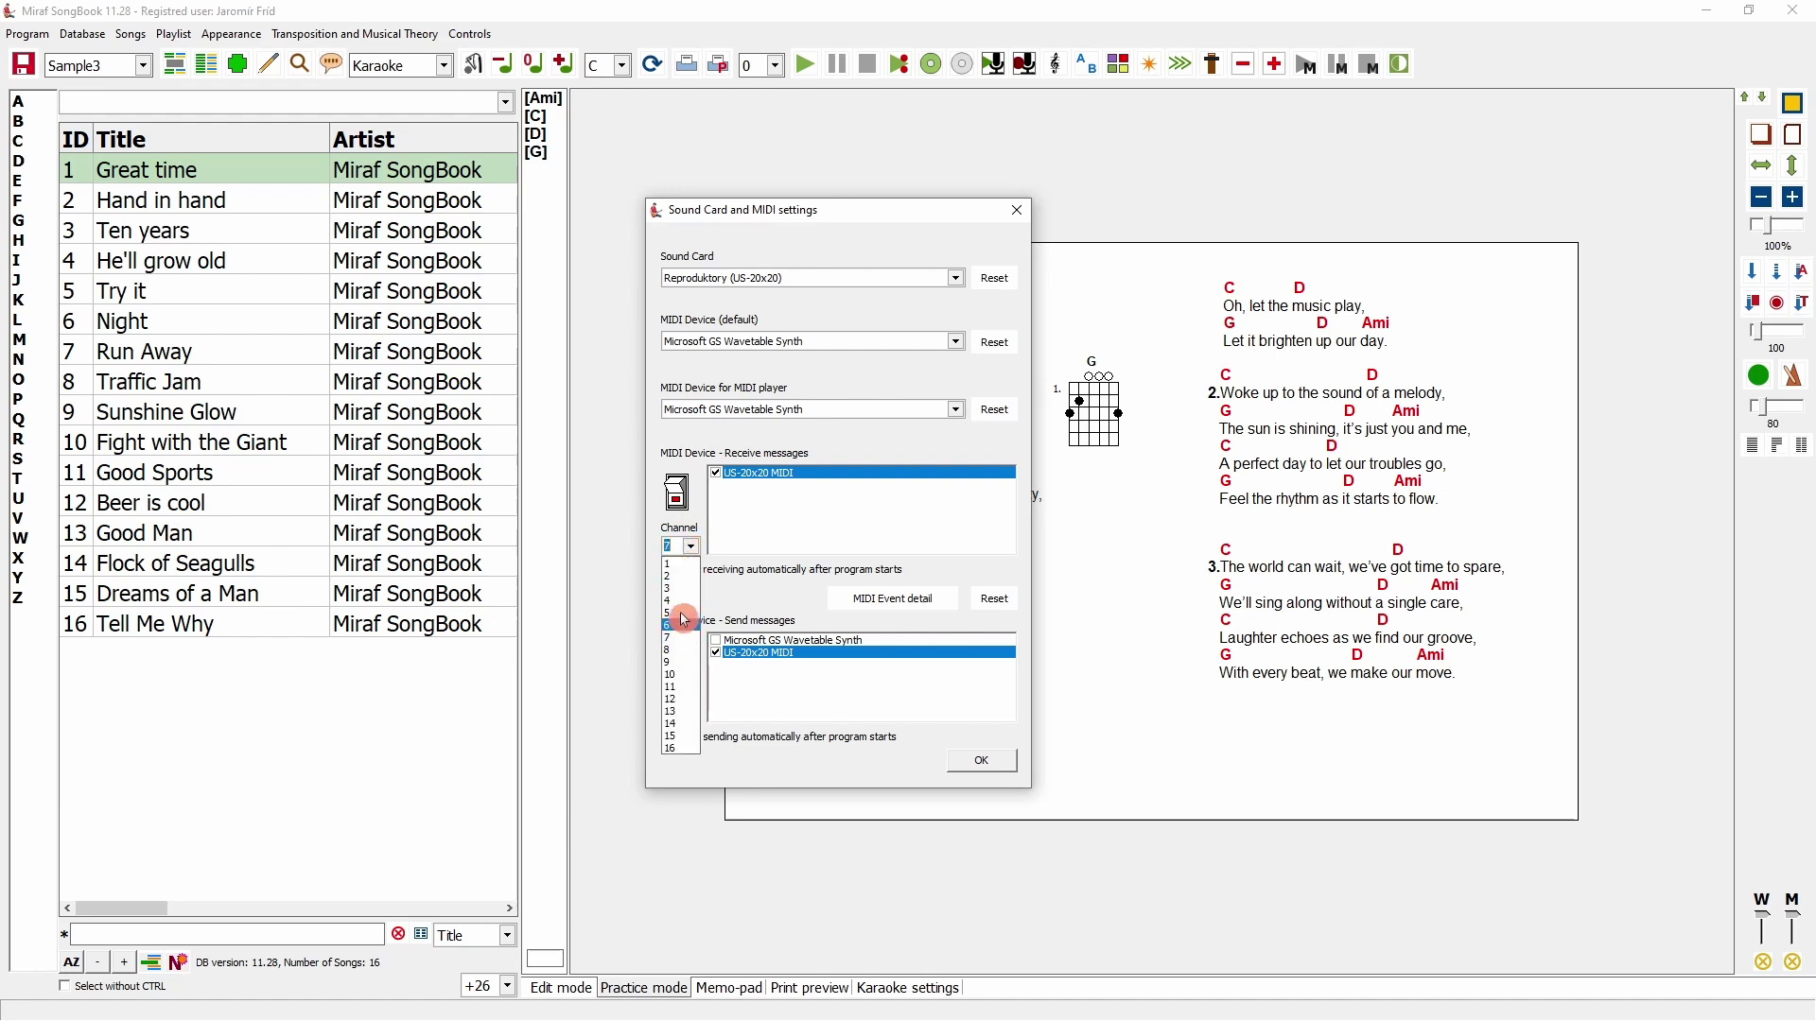
{"action": "left_click", "coordinate": [684, 639]}
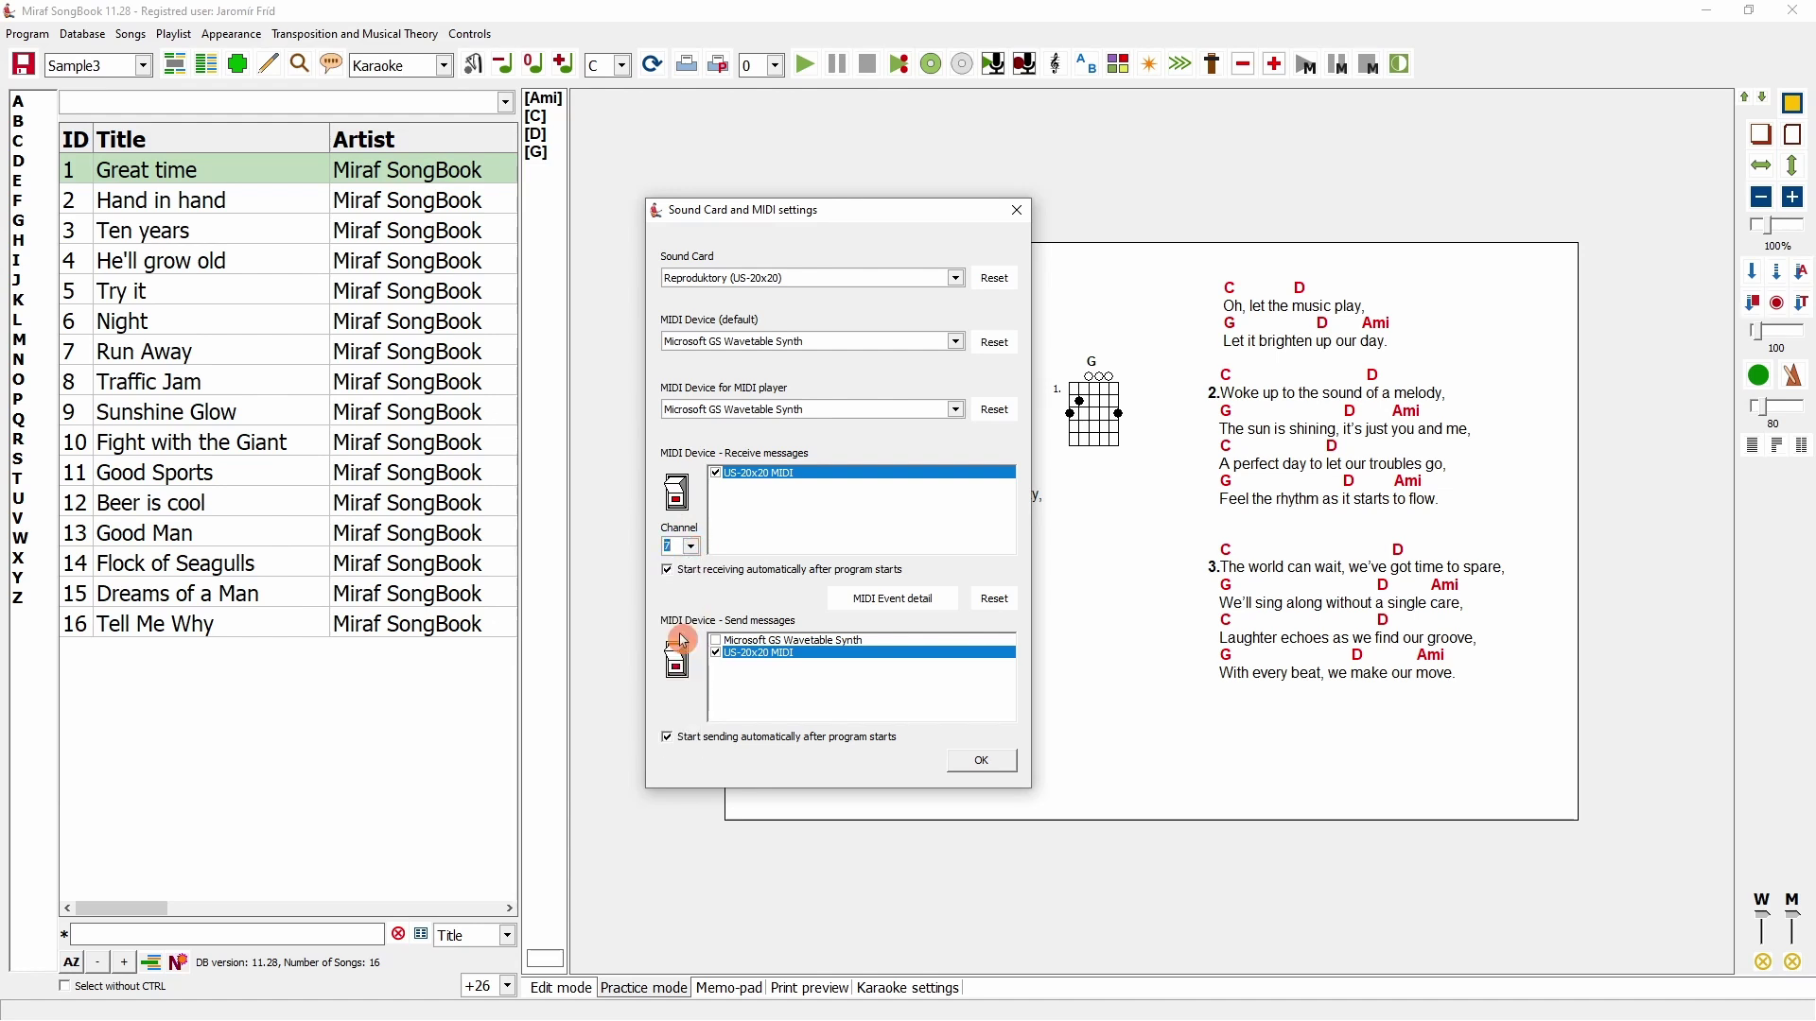
{"action": "left_click", "coordinate": [974, 768]}
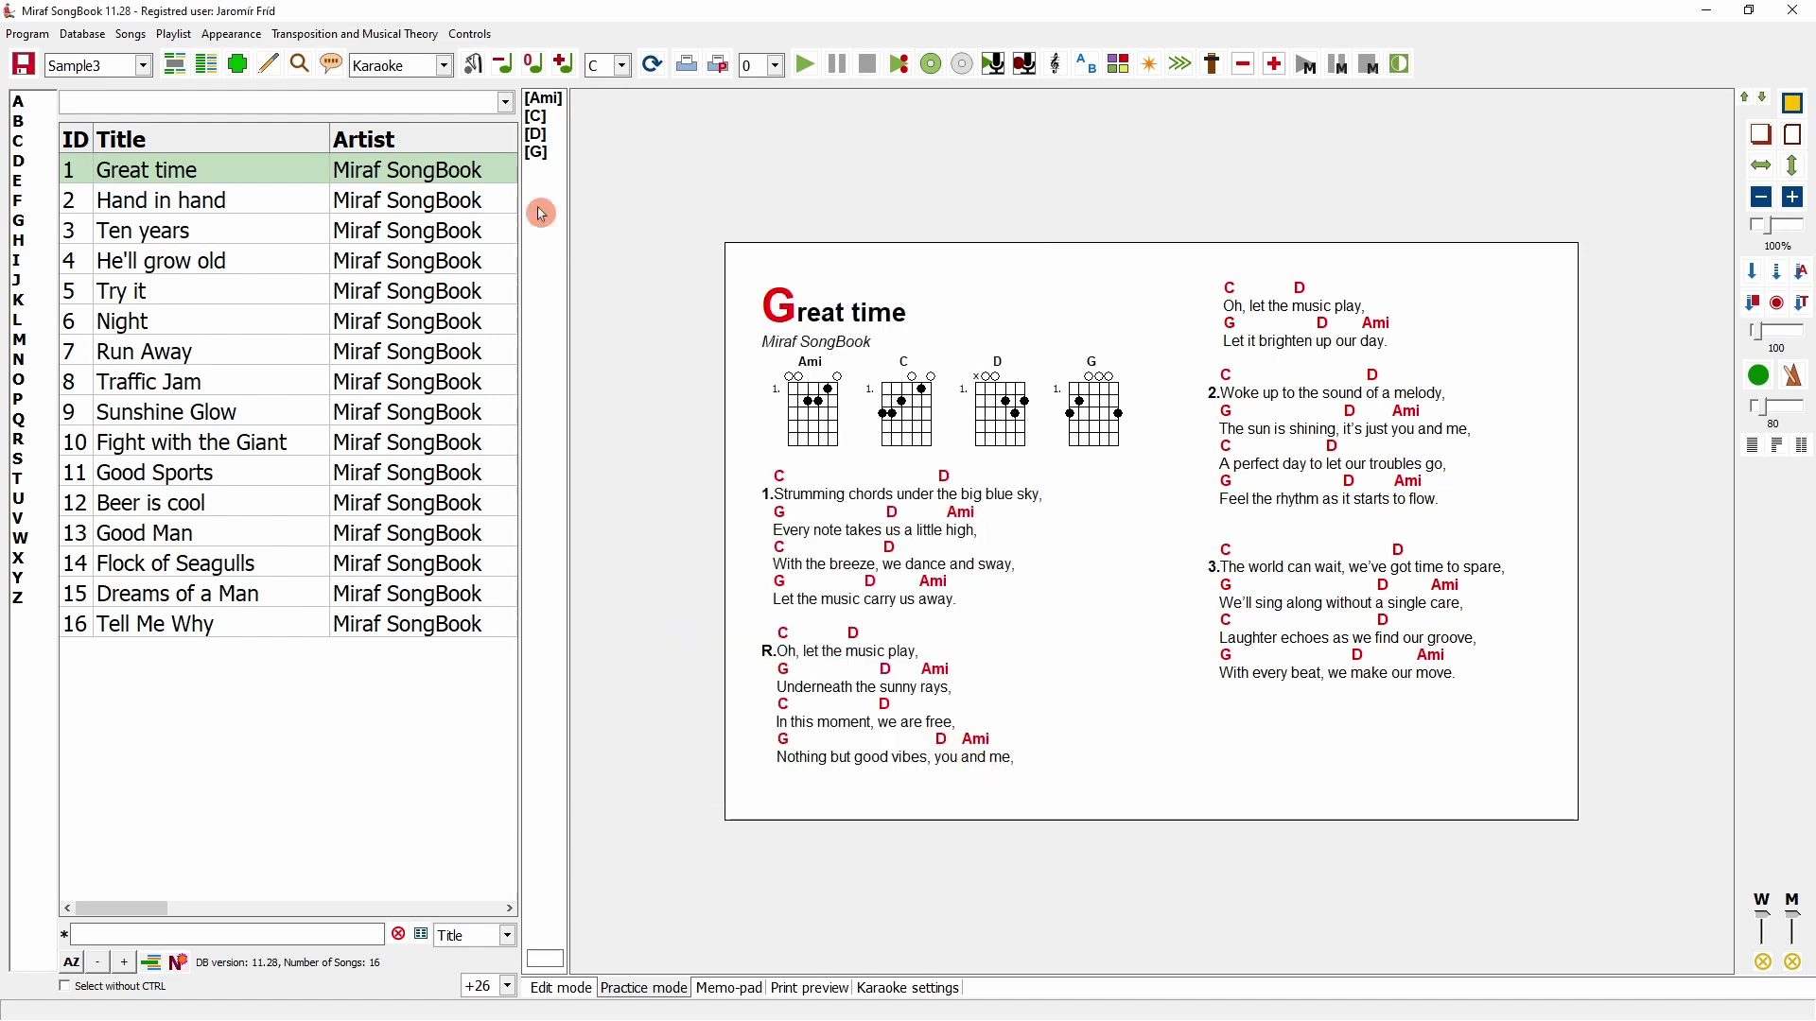
Enable Start Audio in the automated tasks of the song Great time and save the song
{"action": "left_click", "coordinate": [274, 66]}
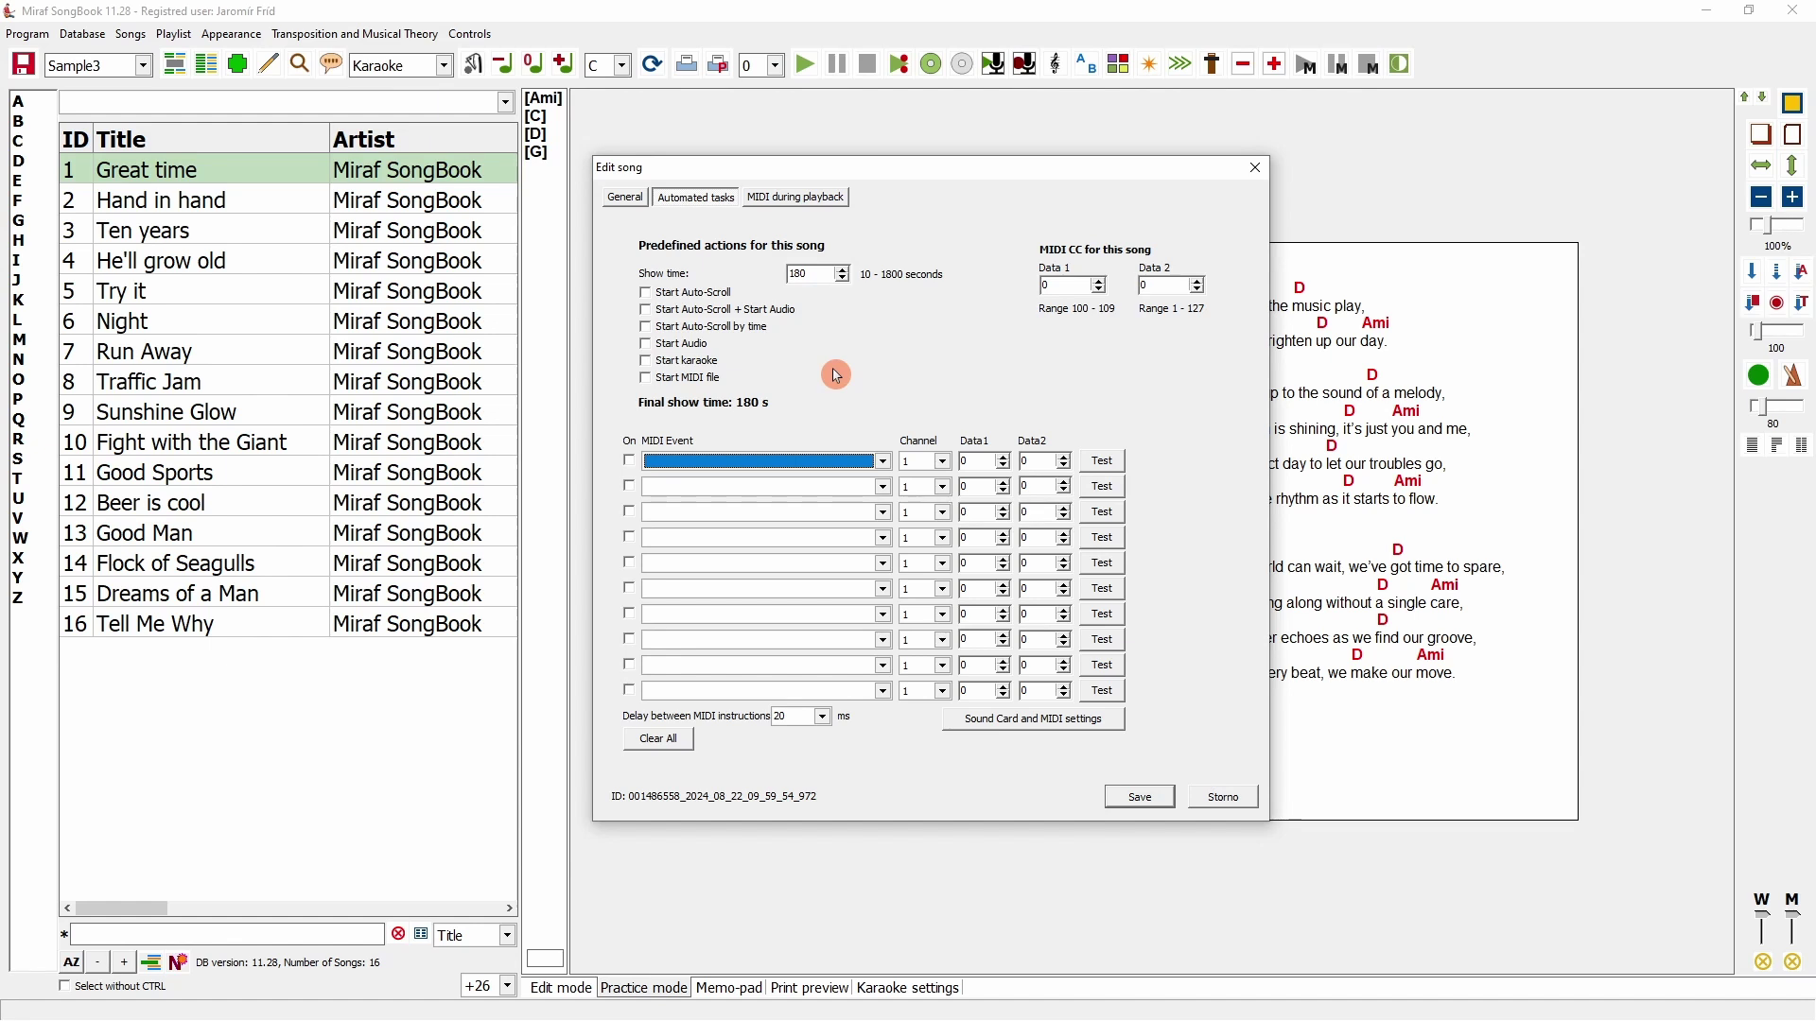
{"action": "left_click", "coordinate": [660, 350]}
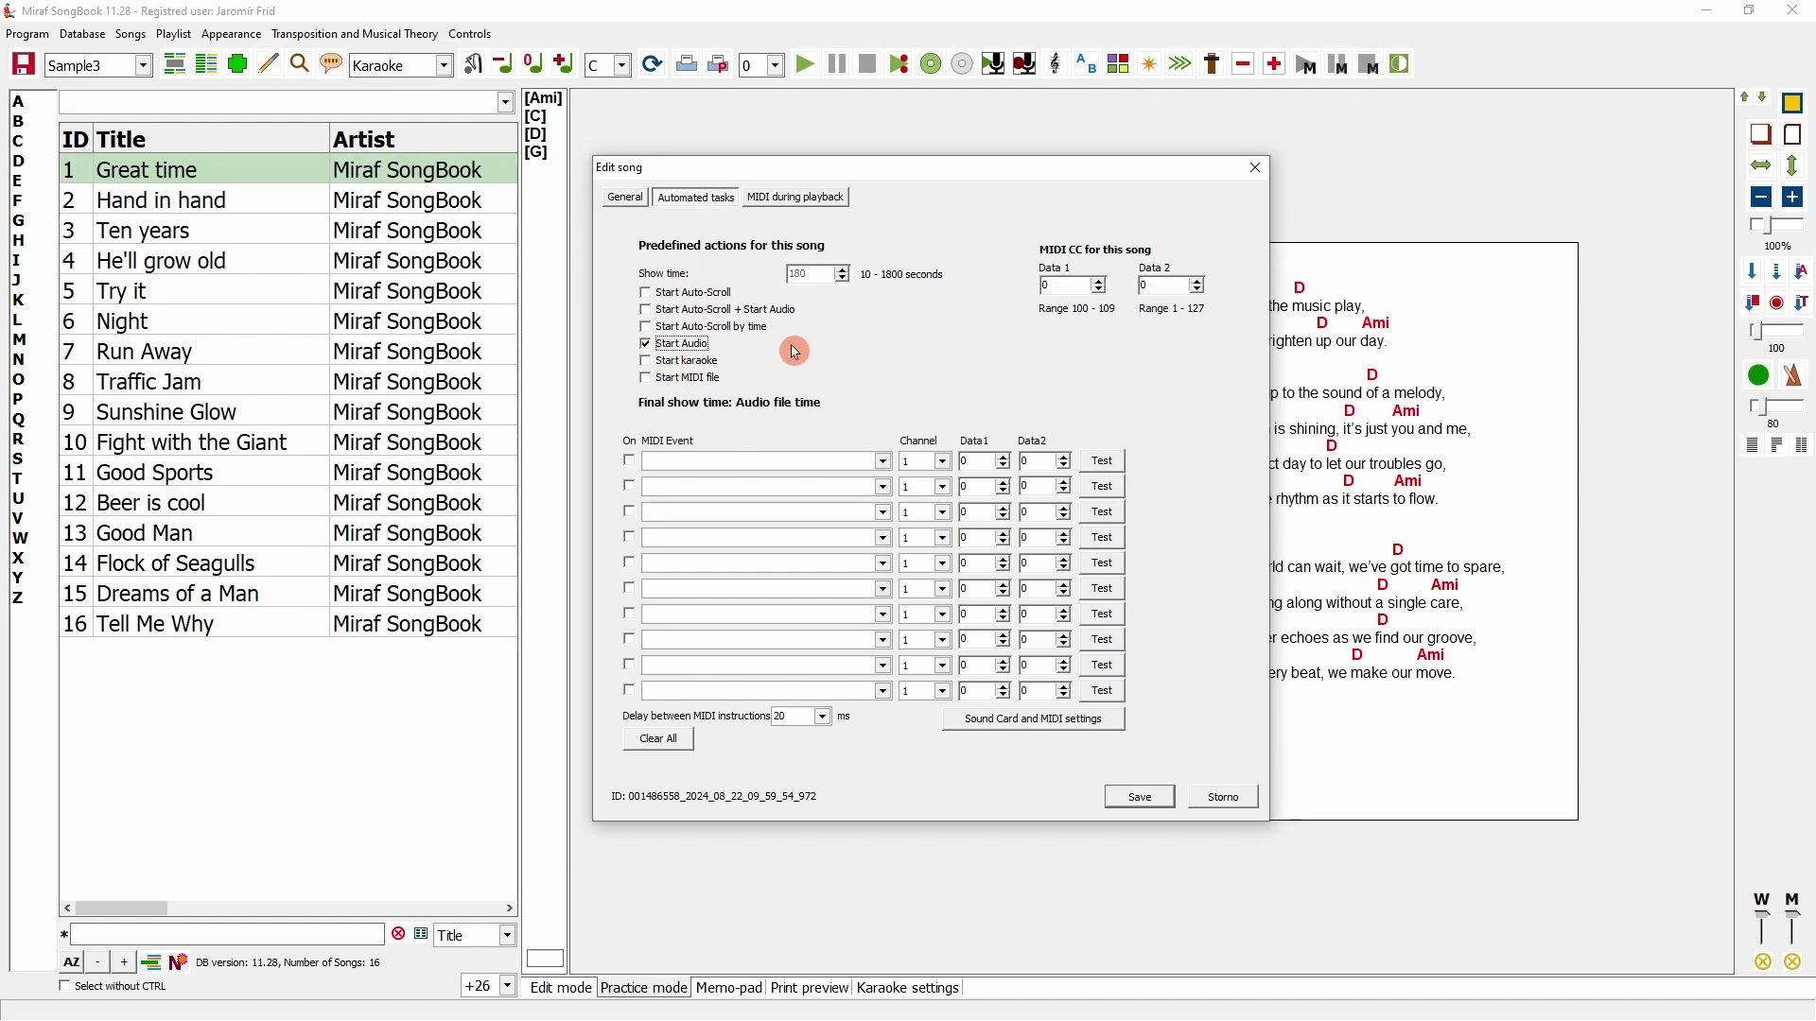
{"action": "left_click", "coordinate": [1142, 800]}
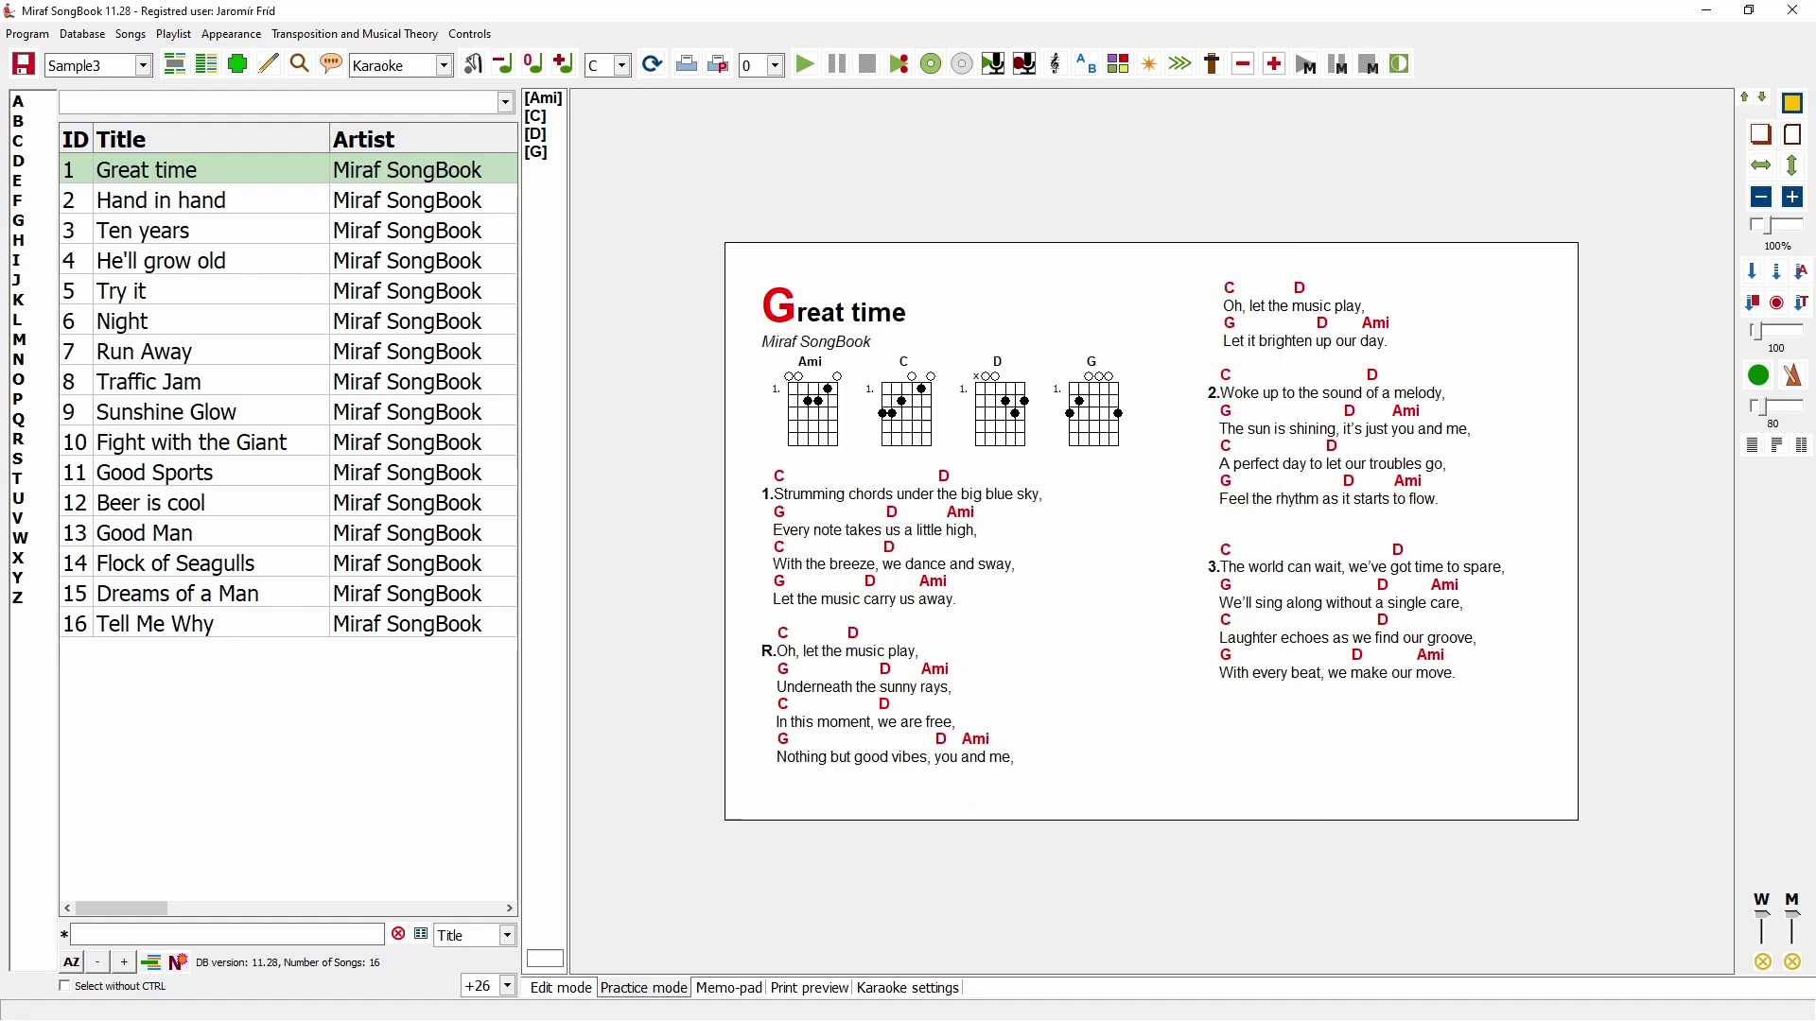
Enable Start Audio in the automated tasks of the song Hand in hand and save the song
{"action": "left_click", "coordinate": [210, 201]}
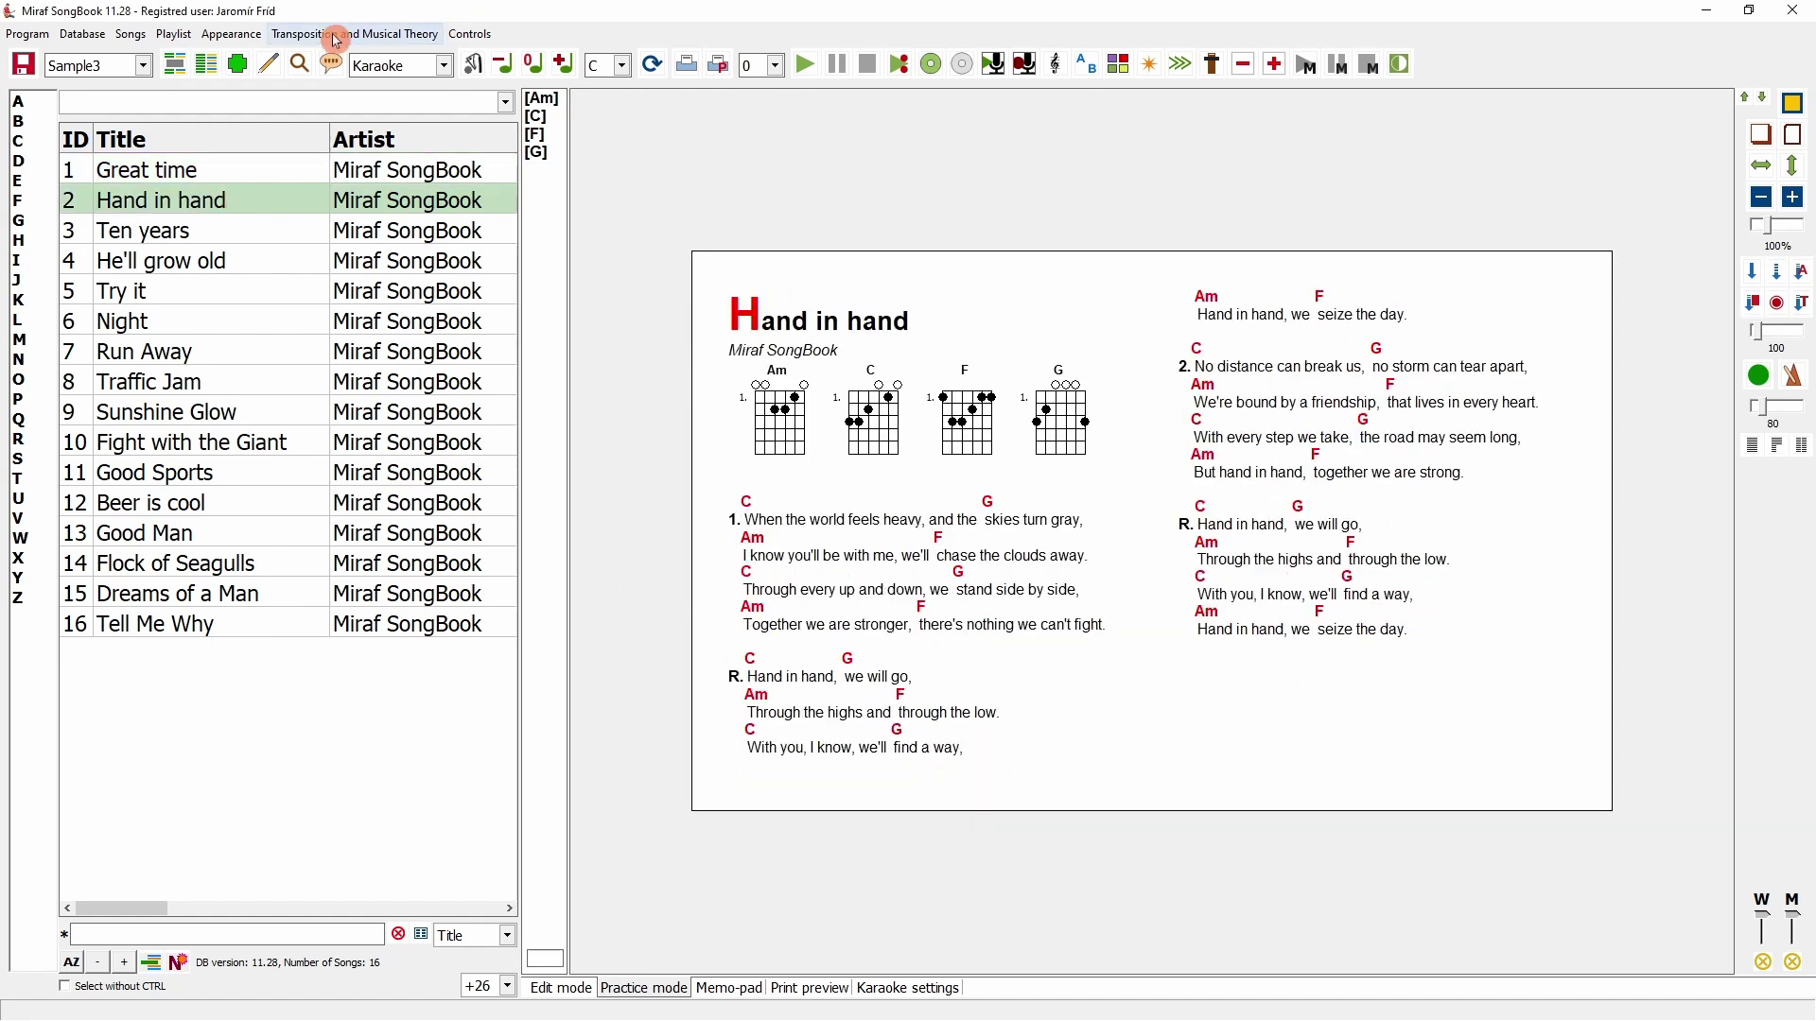
{"action": "left_click", "coordinate": [269, 64]}
{"action": "left_click", "coordinate": [693, 197]}
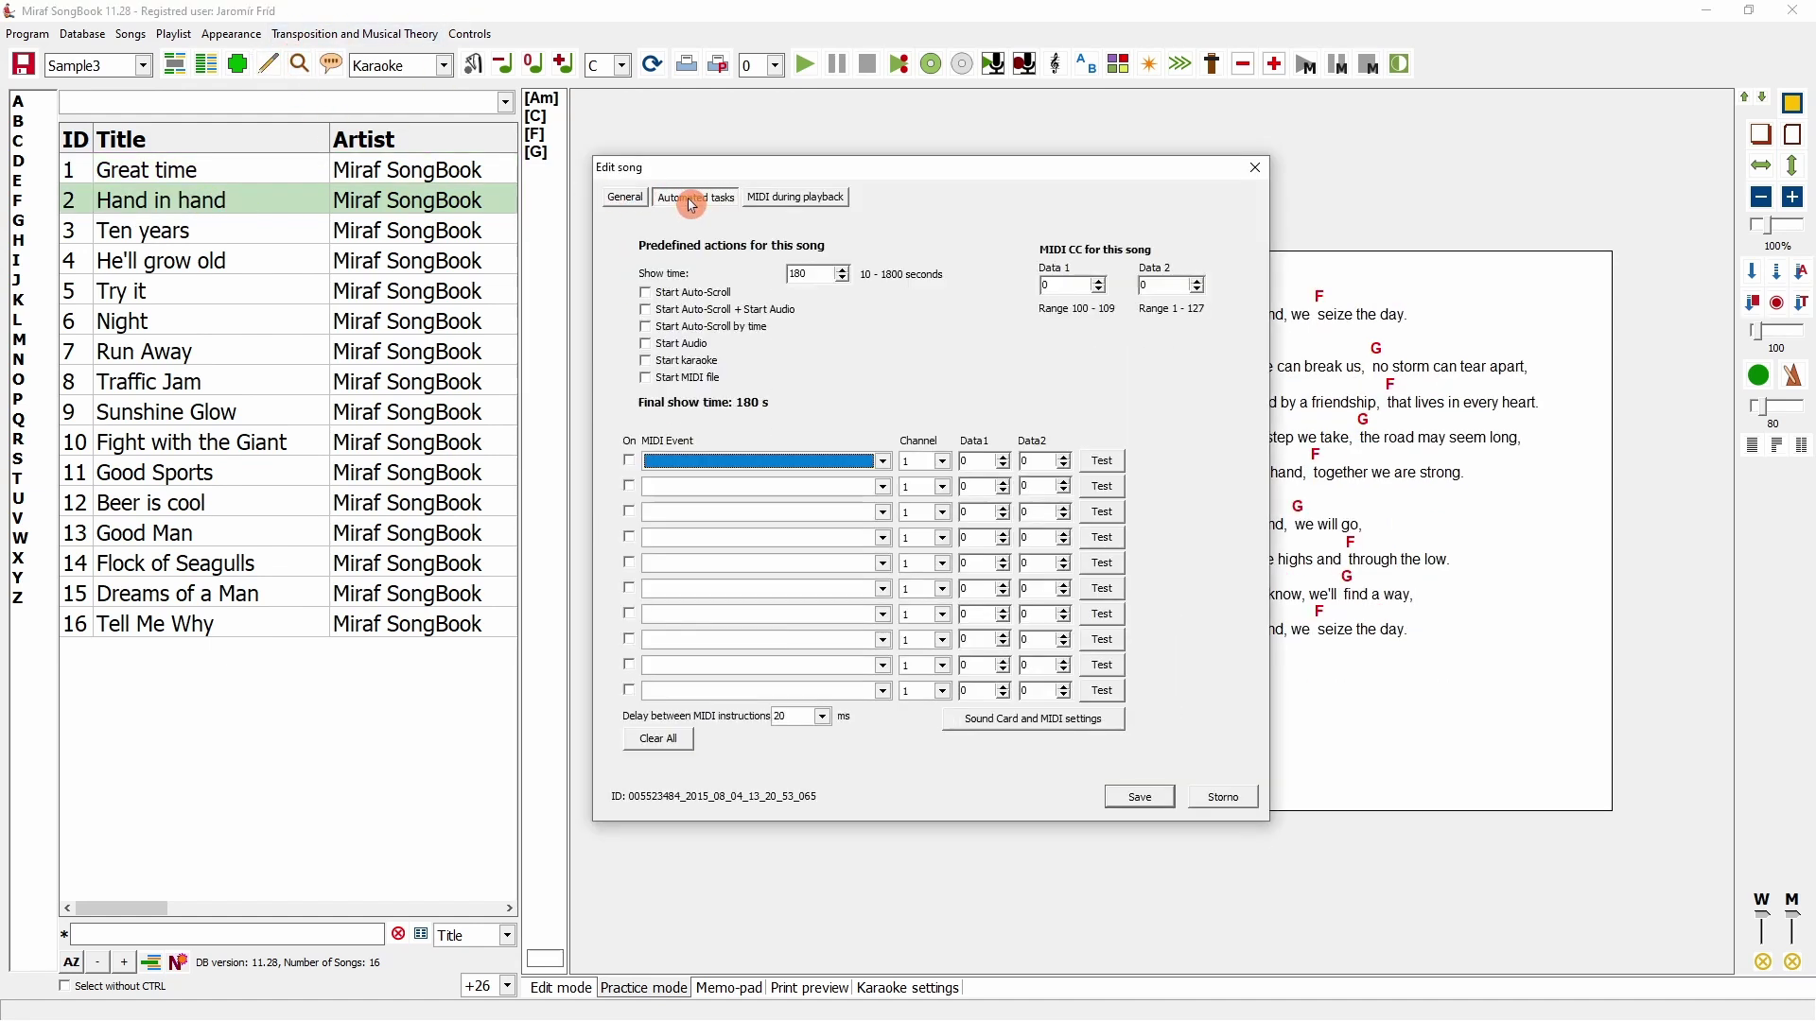
{"action": "left_click", "coordinate": [648, 346]}
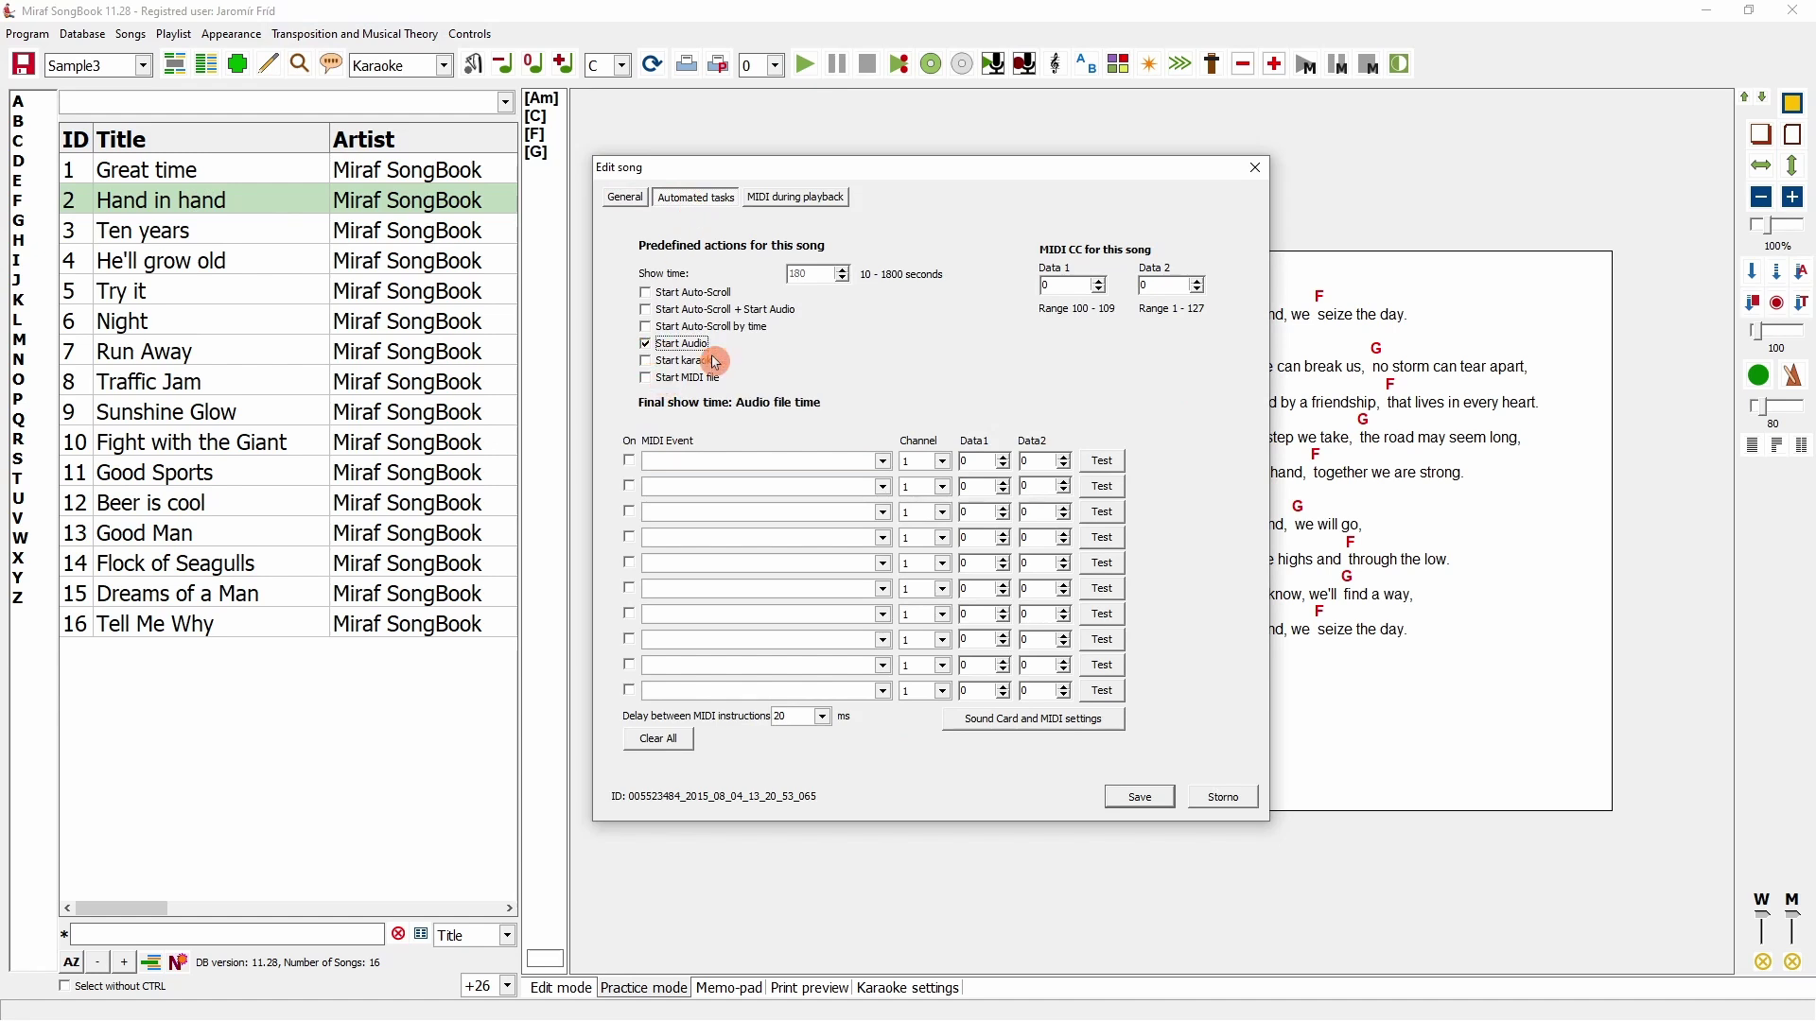
{"action": "left_click", "coordinate": [1140, 797]}
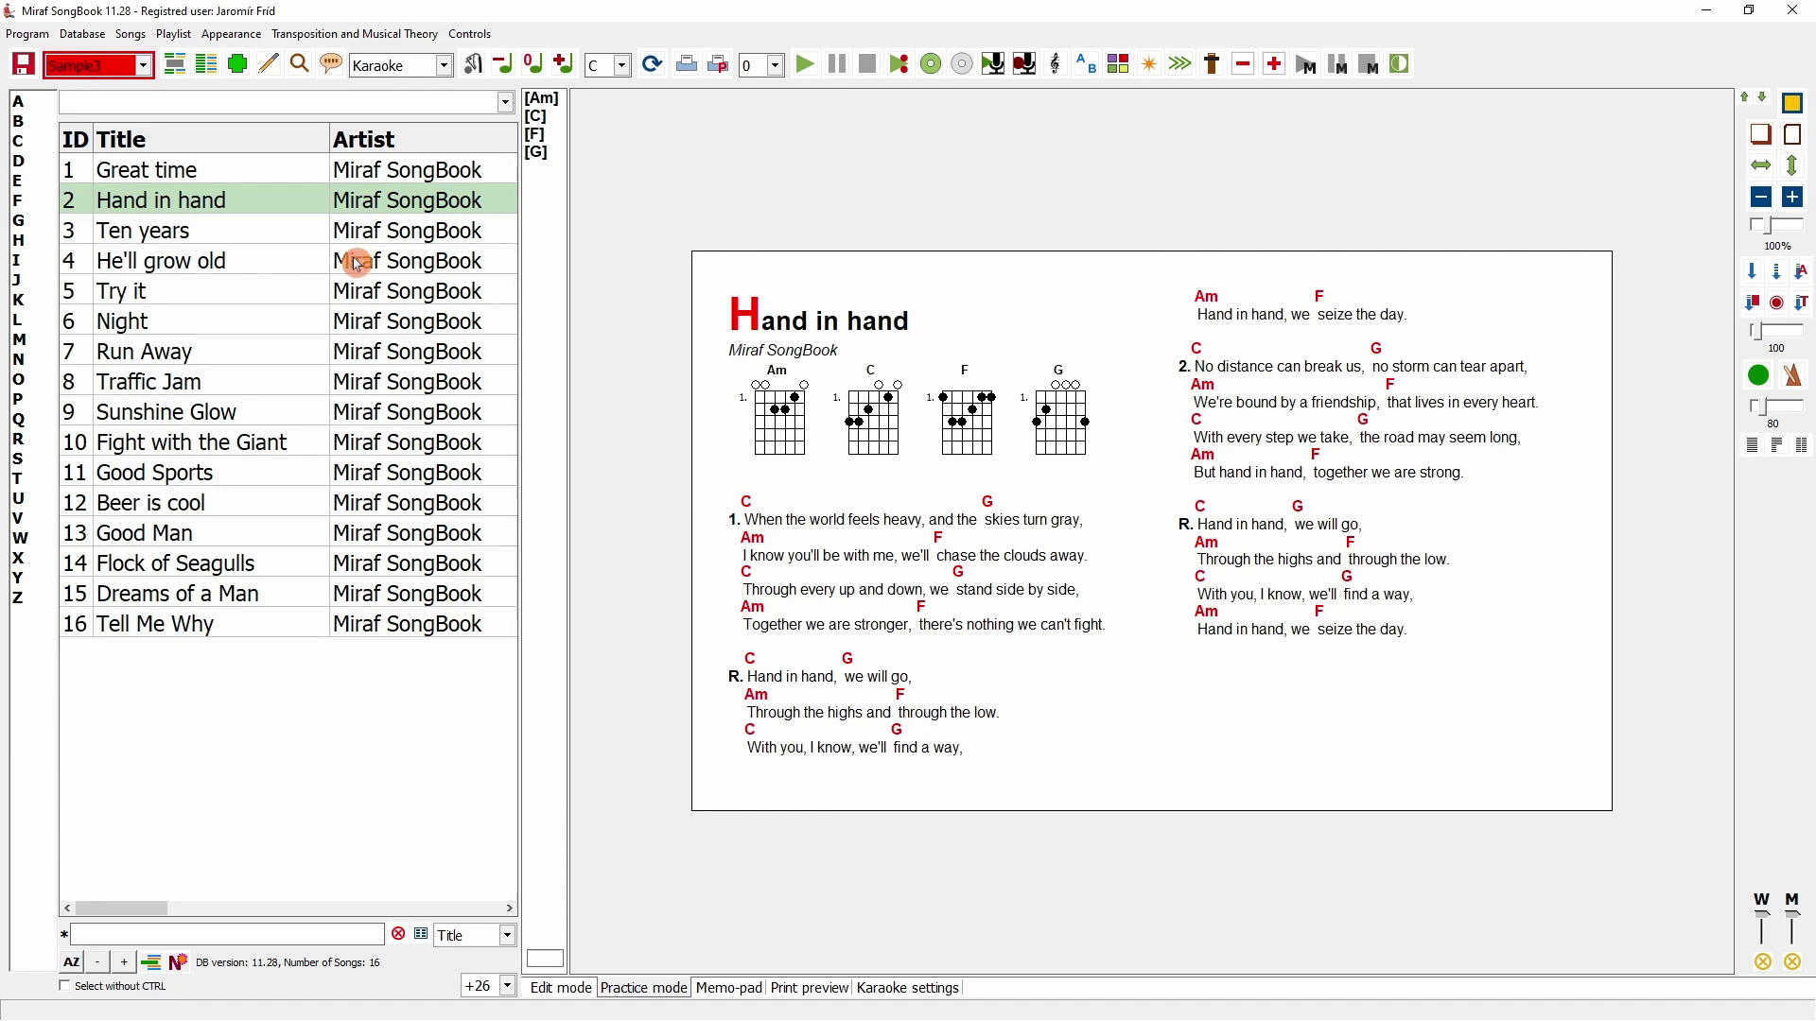
Select the song Great time, turn on the floating window and start the automatic song change
{"action": "left_click", "coordinate": [156, 171]}
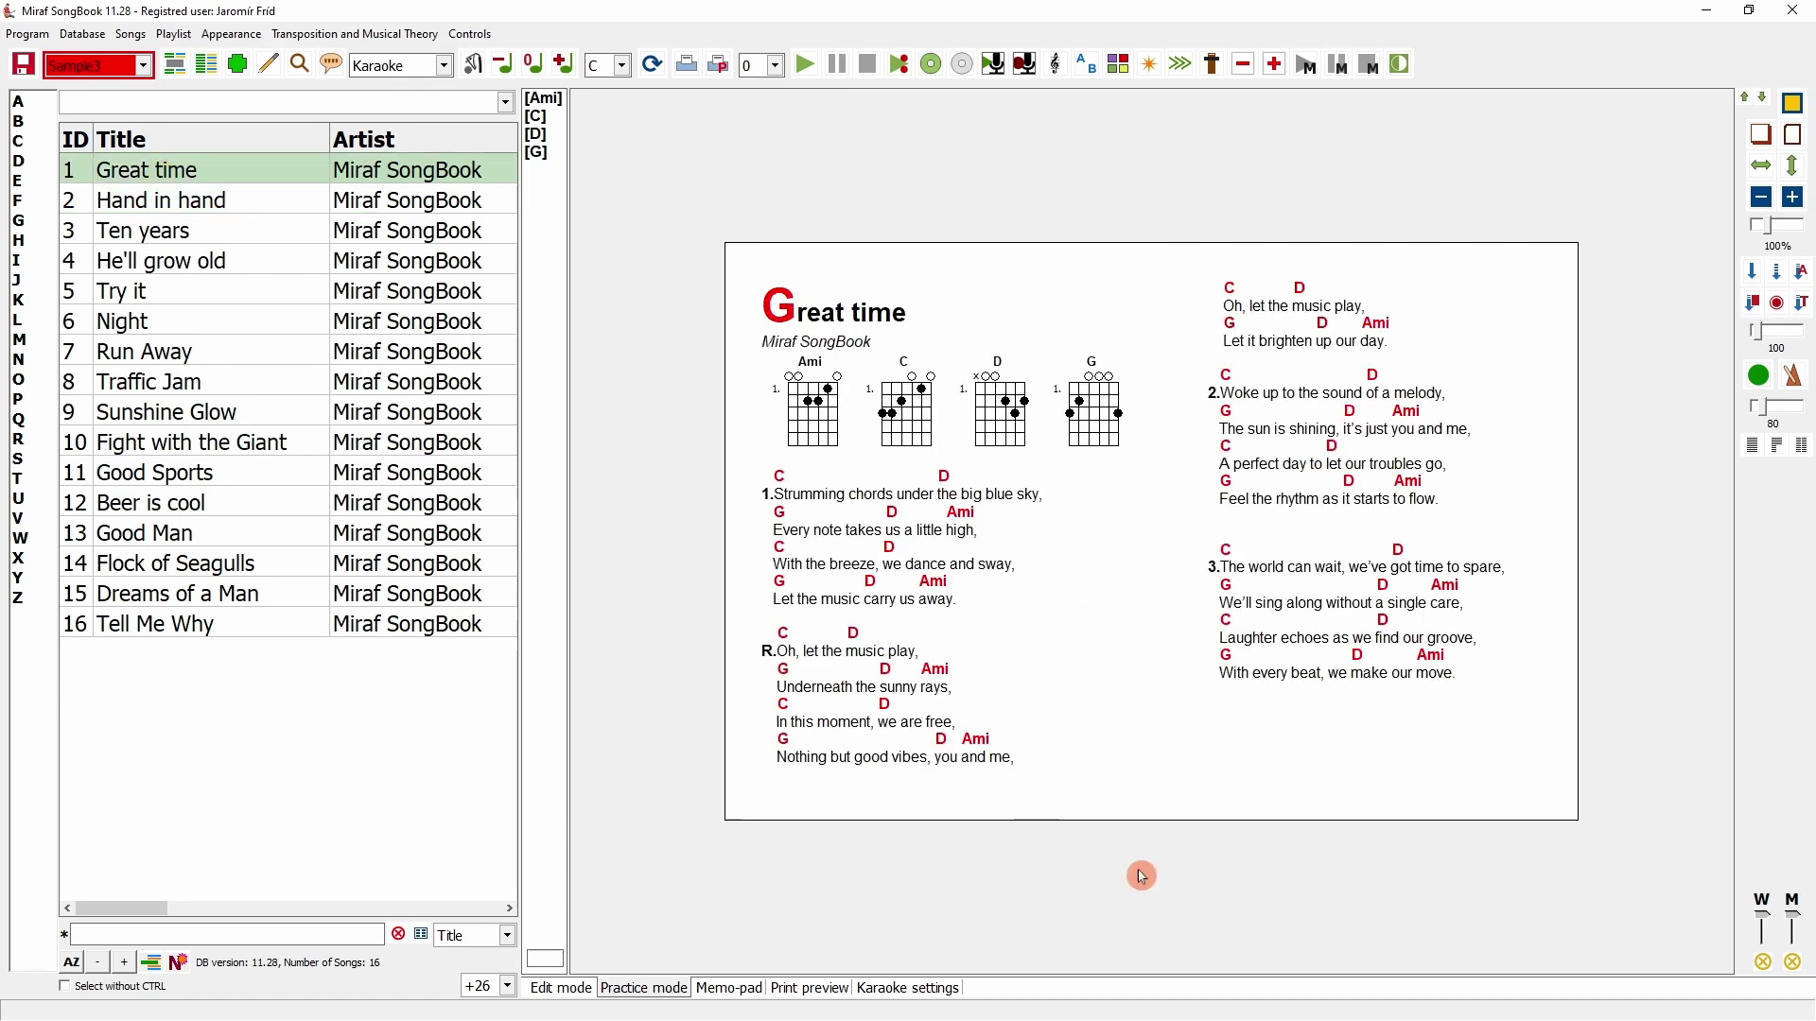
{"action": "left_click", "coordinate": [1181, 63]}
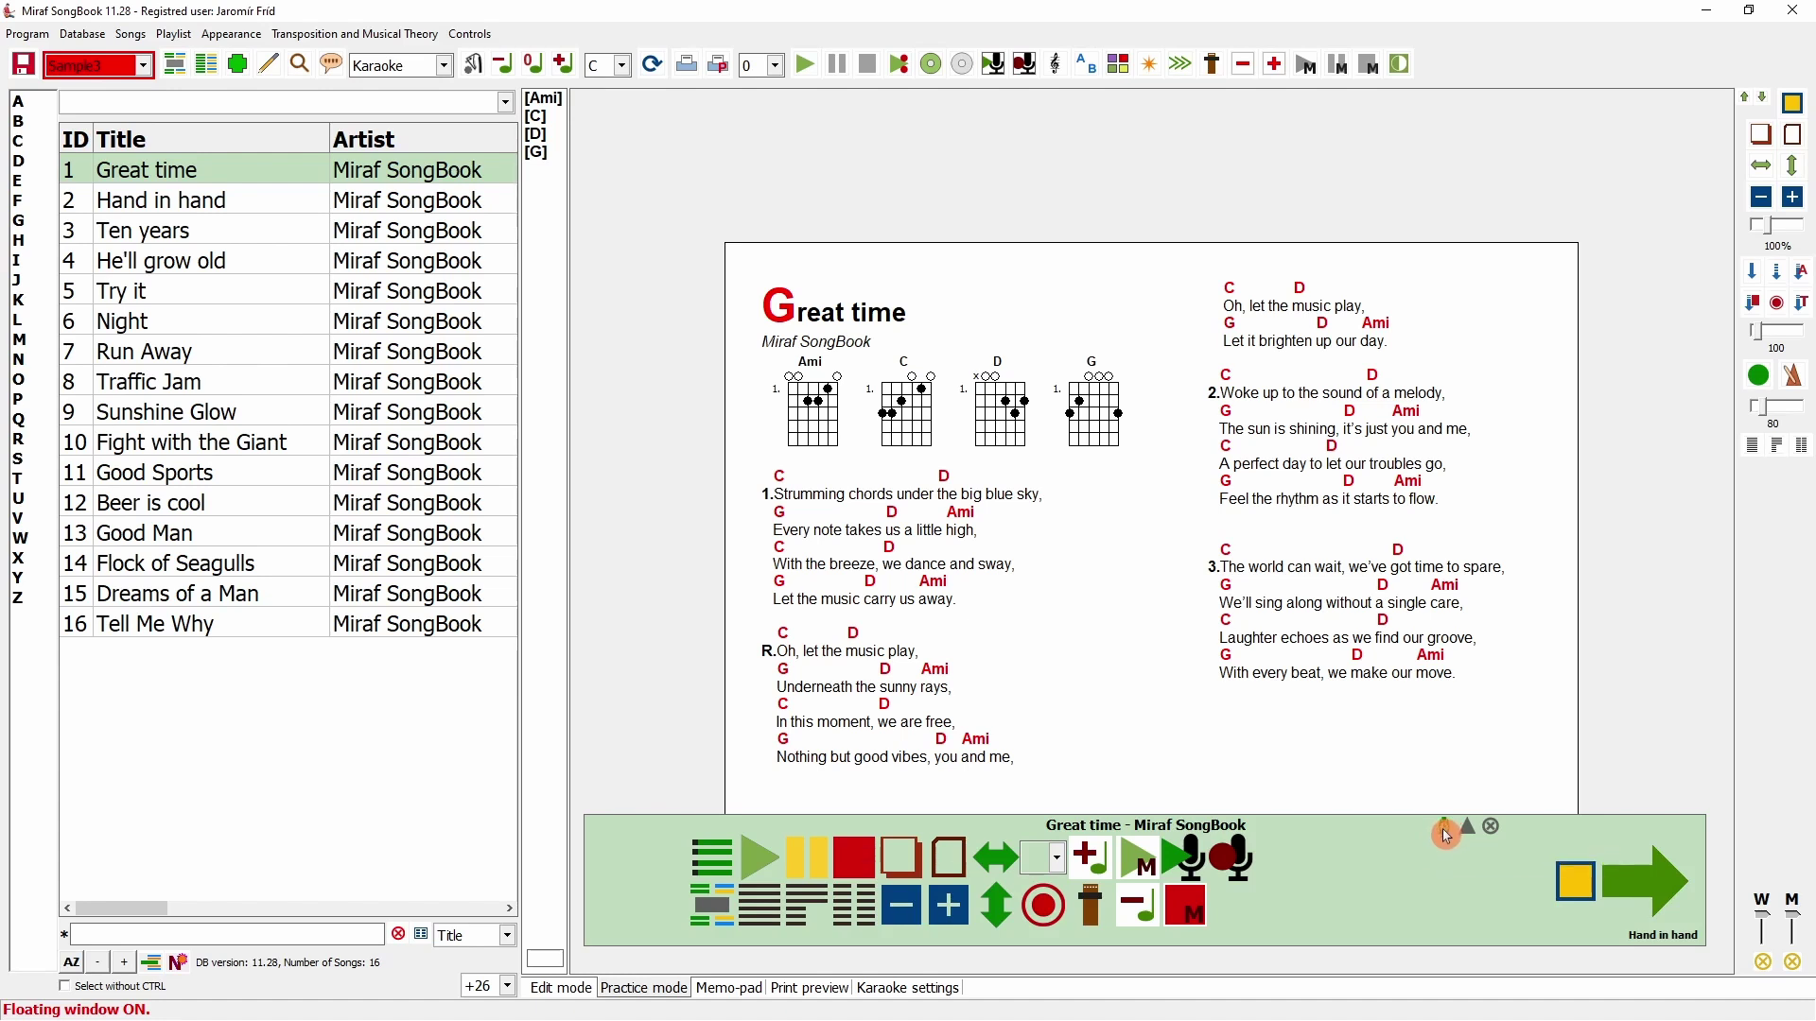
{"action": "left_click", "coordinate": [1447, 836]}
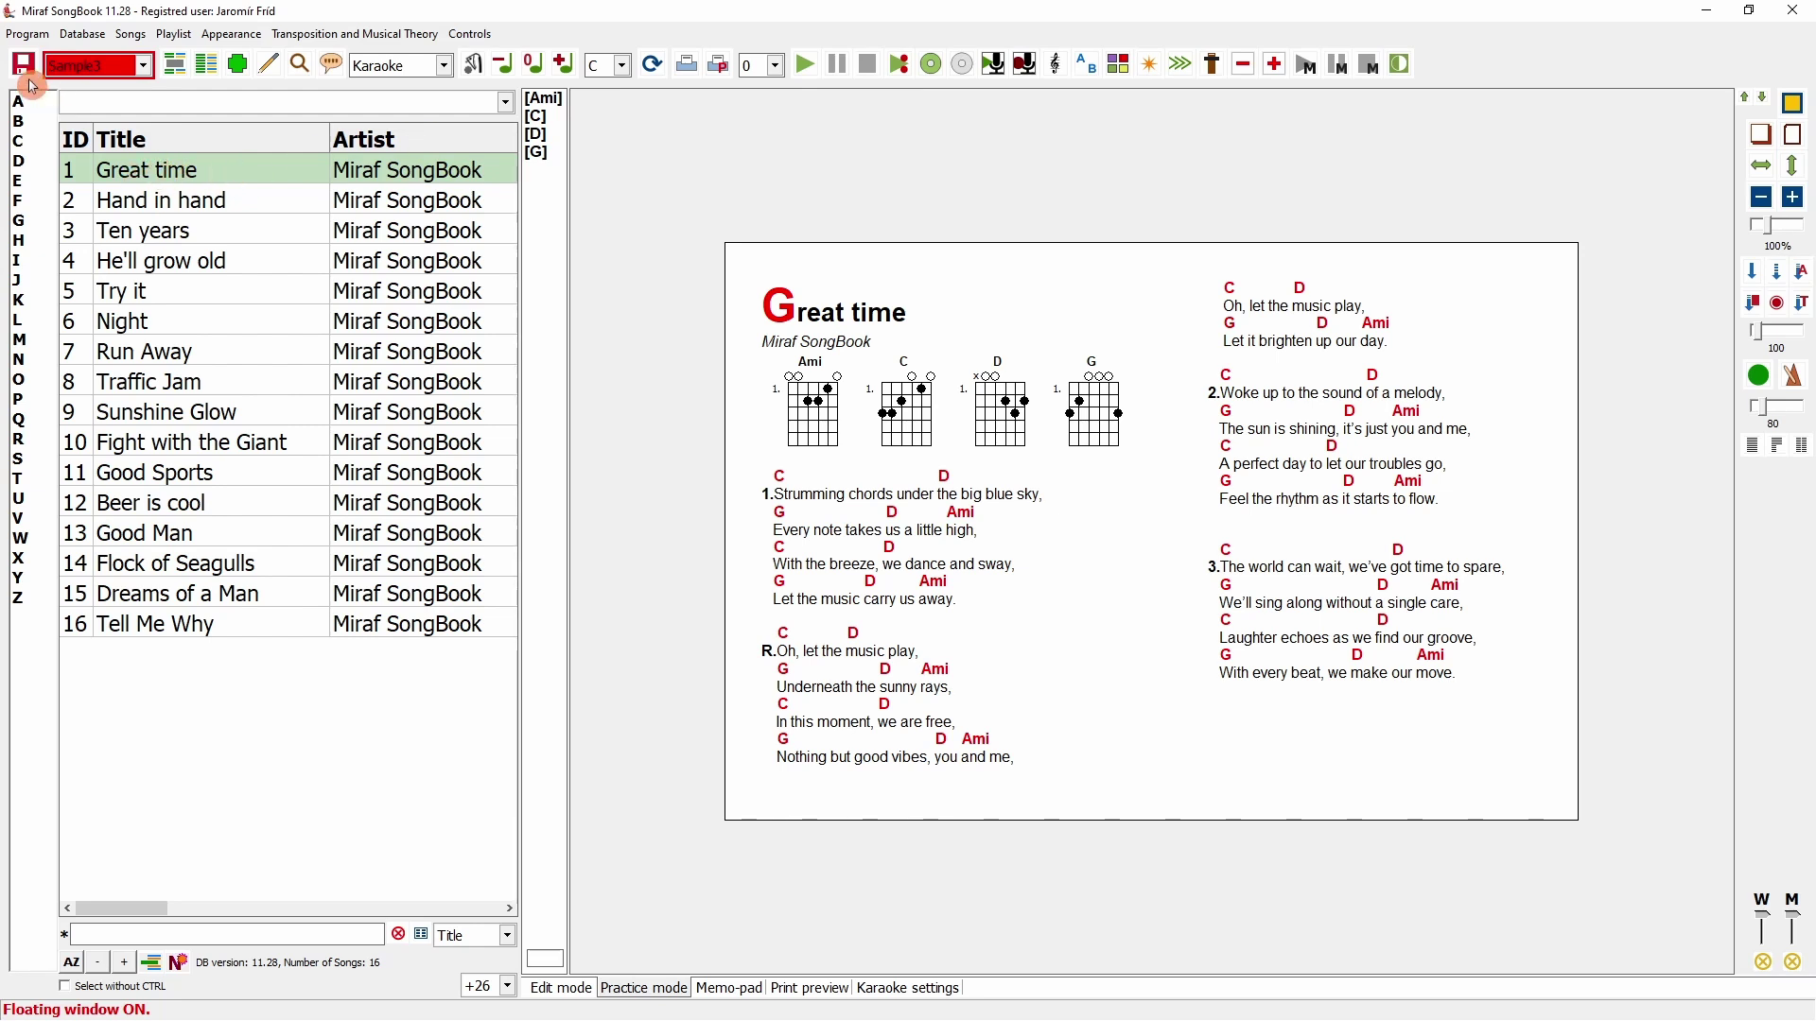
{"action": "left_click", "coordinate": [962, 733]}
{"action": "left_click", "coordinate": [1444, 832]}
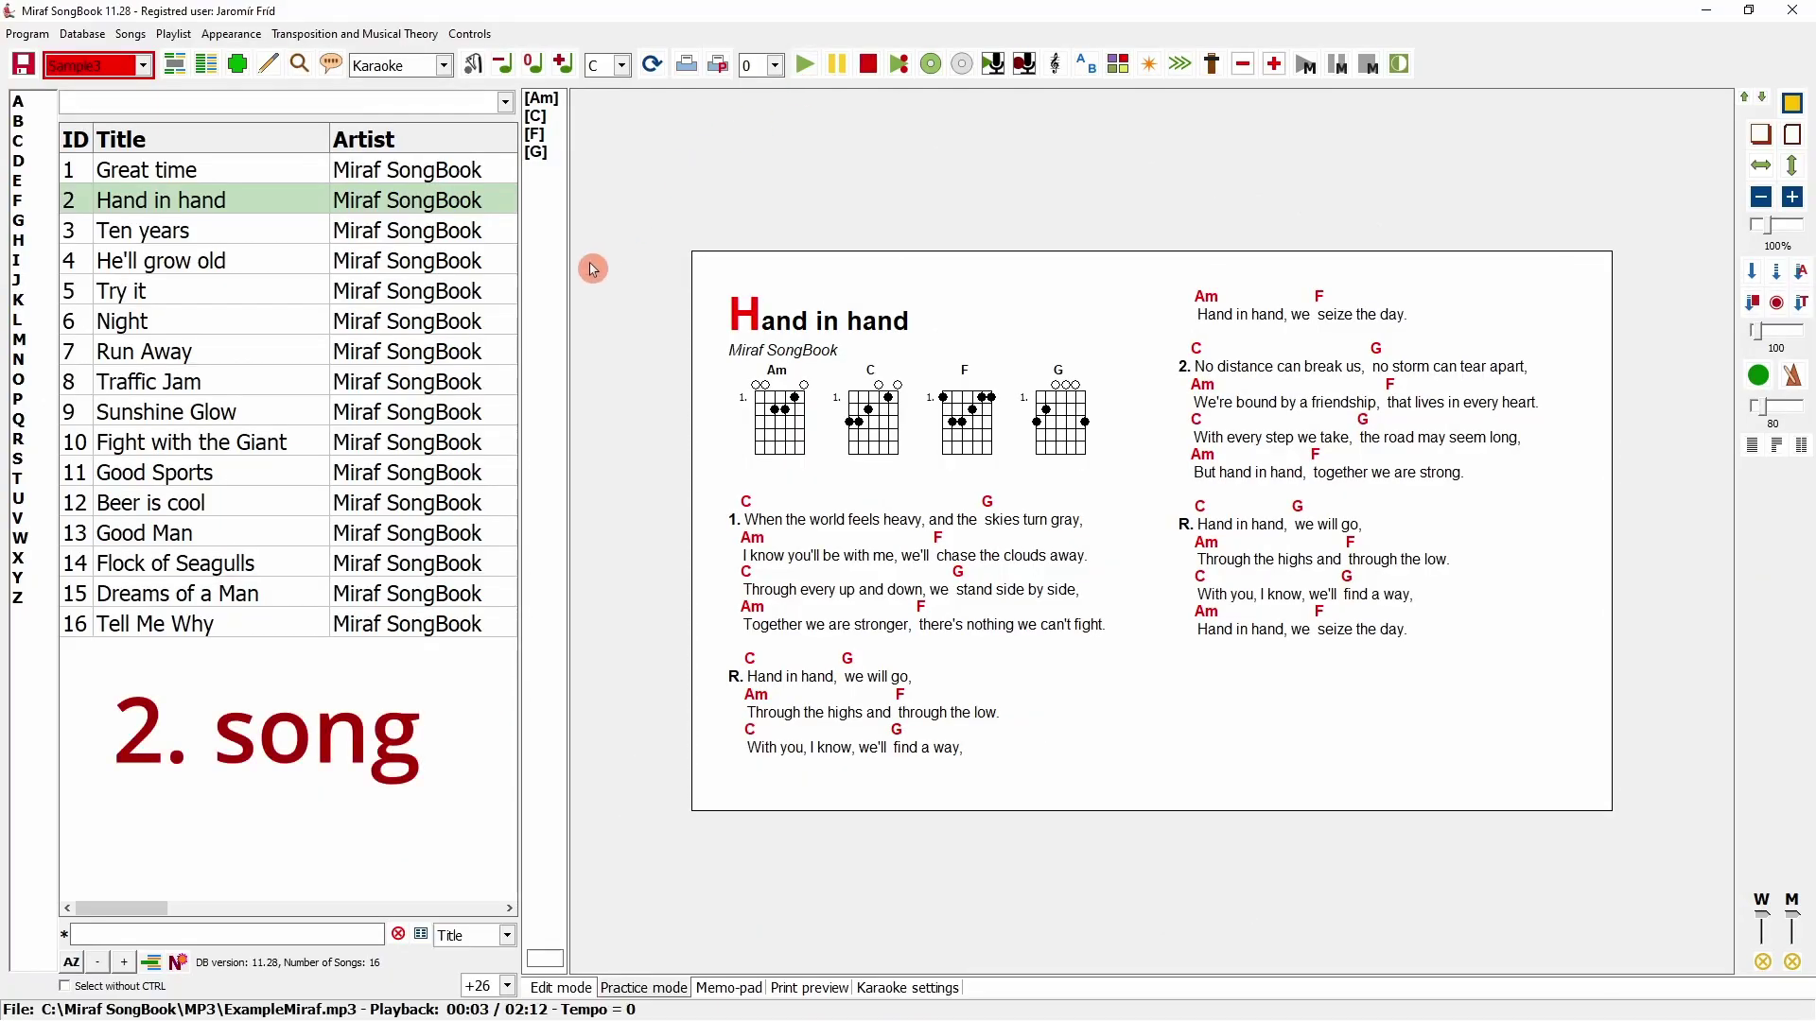
Stop the automatic song change while the song Hand in hand is shown
{"action": "mouse_move", "coordinate": [1415, 998]}
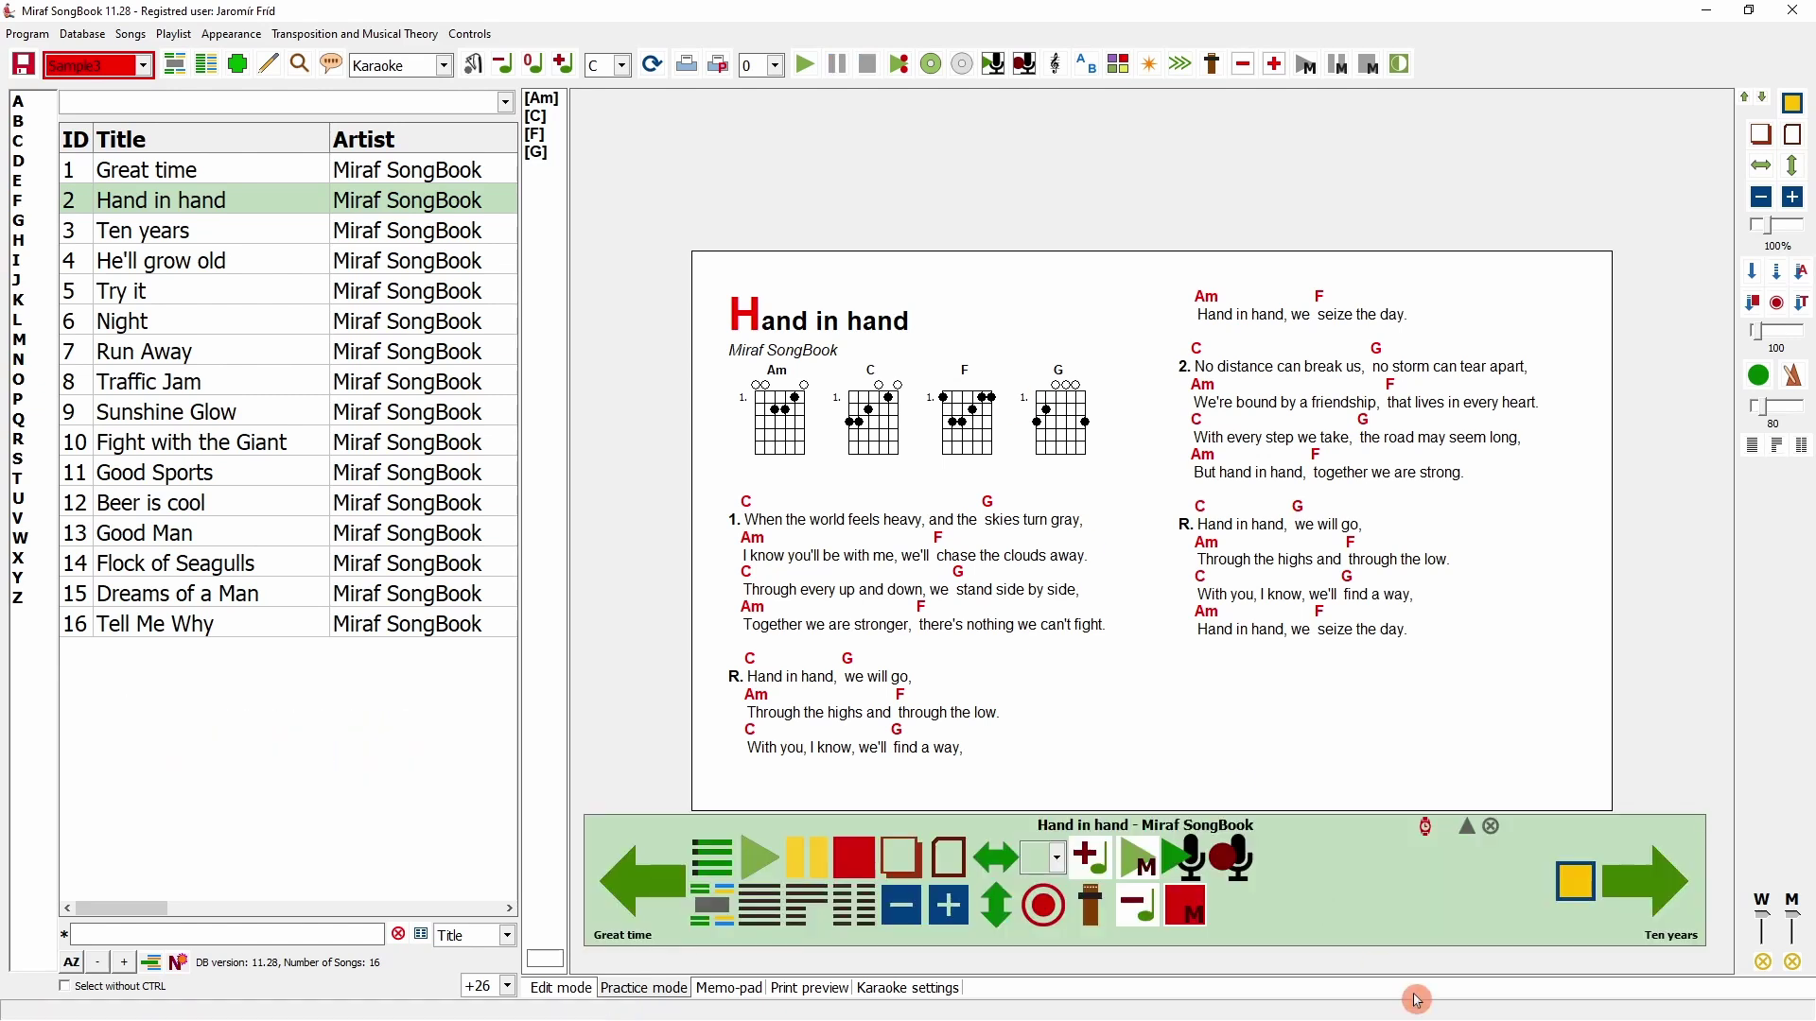
{"action": "left_click", "coordinate": [1427, 834]}
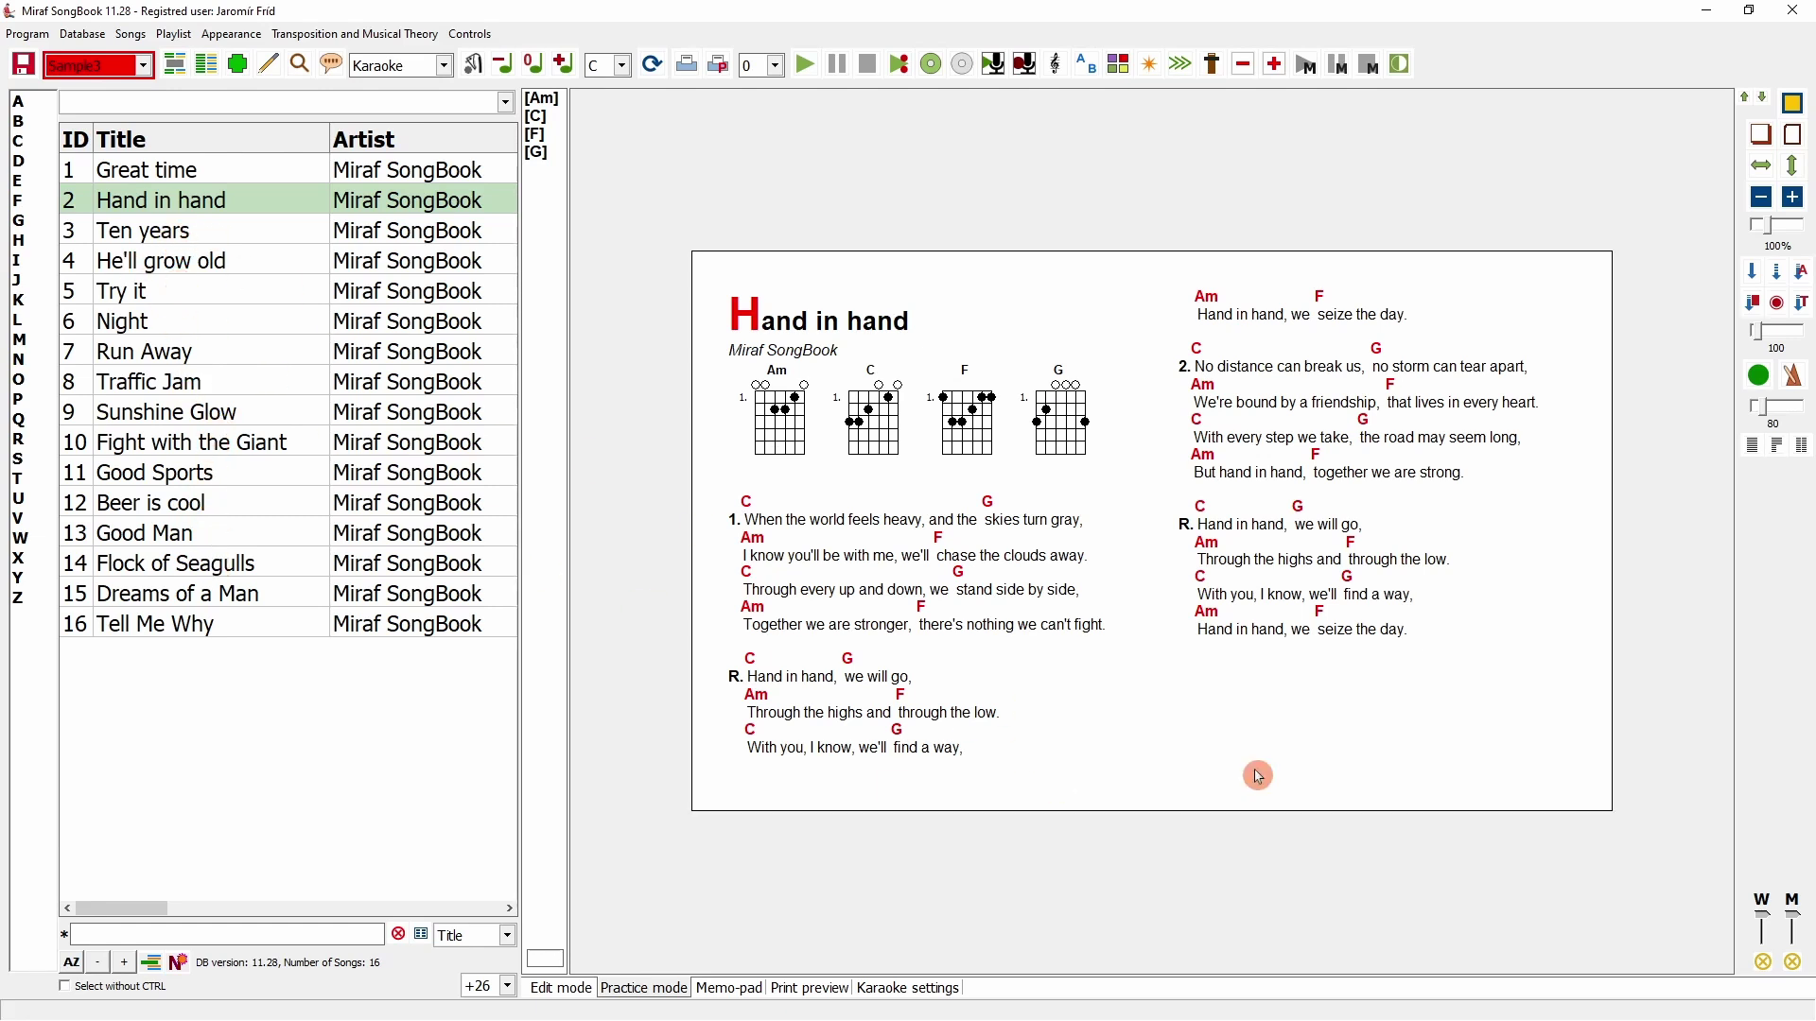
{"action": "mouse_move", "coordinate": [1455, 899]}
Turn off Start Audio for the song Hand in hand, edit its show time and save the song
{"action": "left_click", "coordinate": [268, 66]}
{"action": "left_click", "coordinate": [690, 198]}
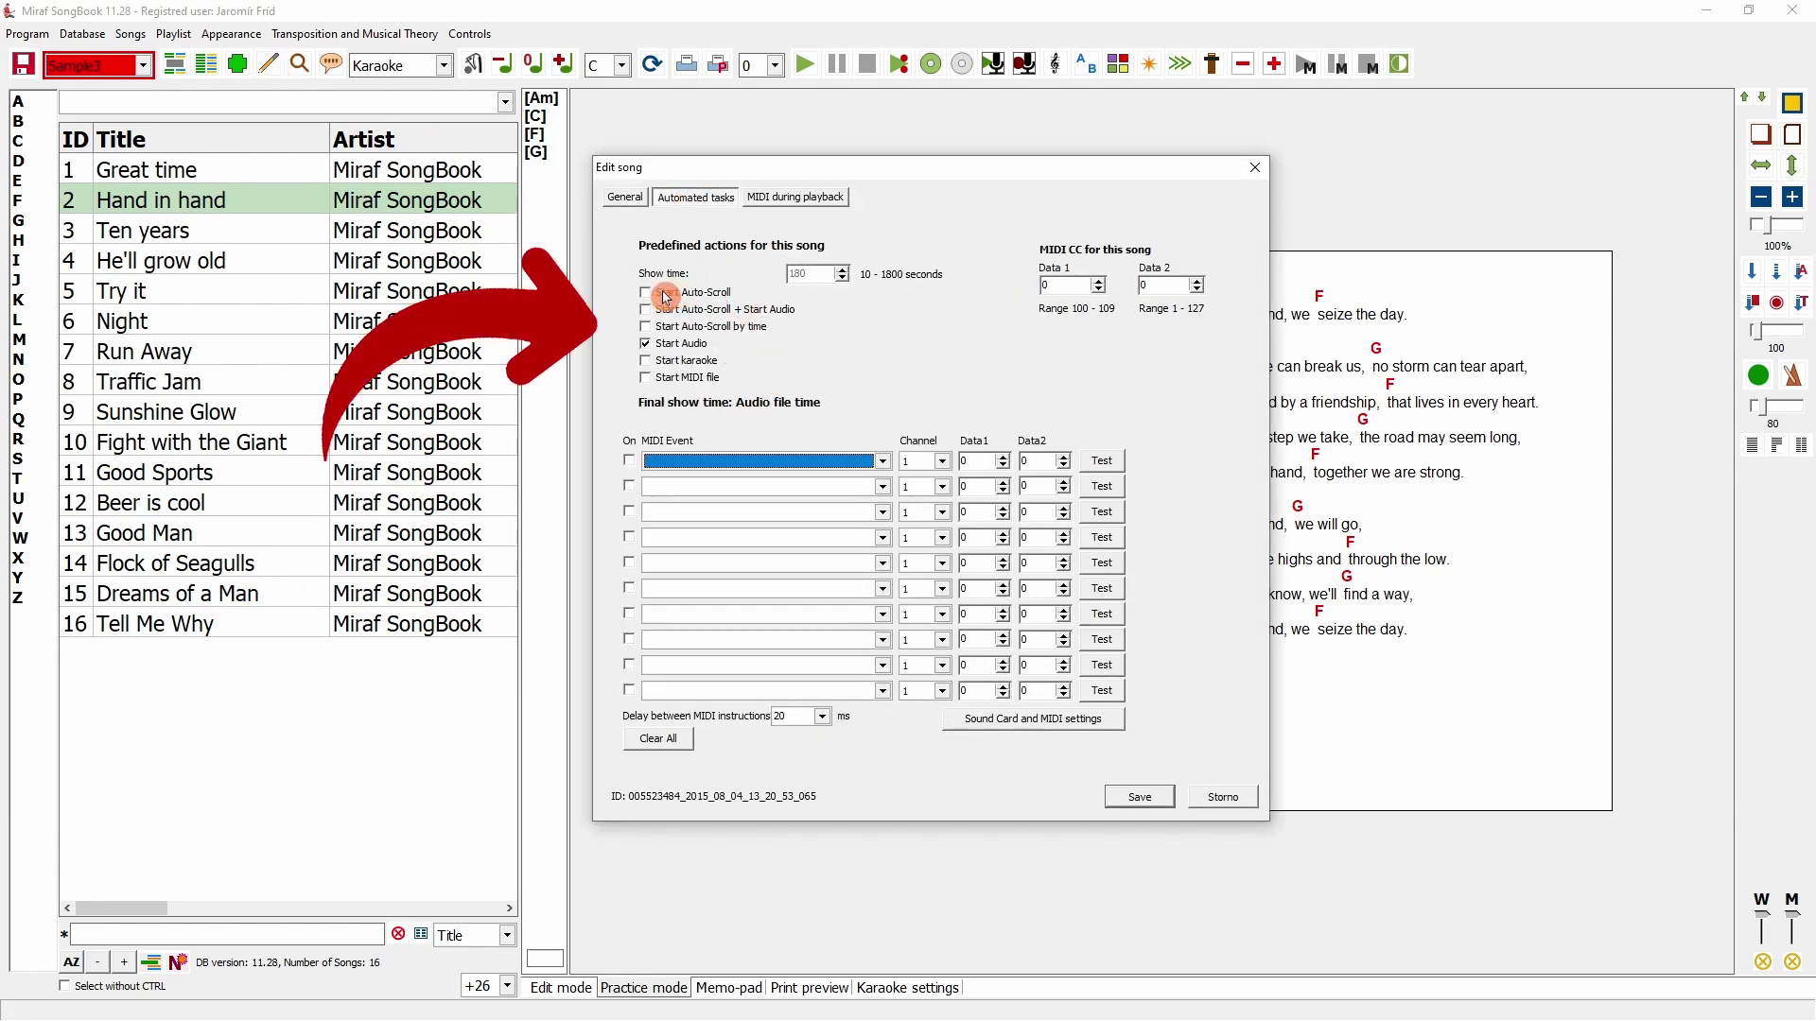
{"action": "left_click", "coordinate": [645, 344]}
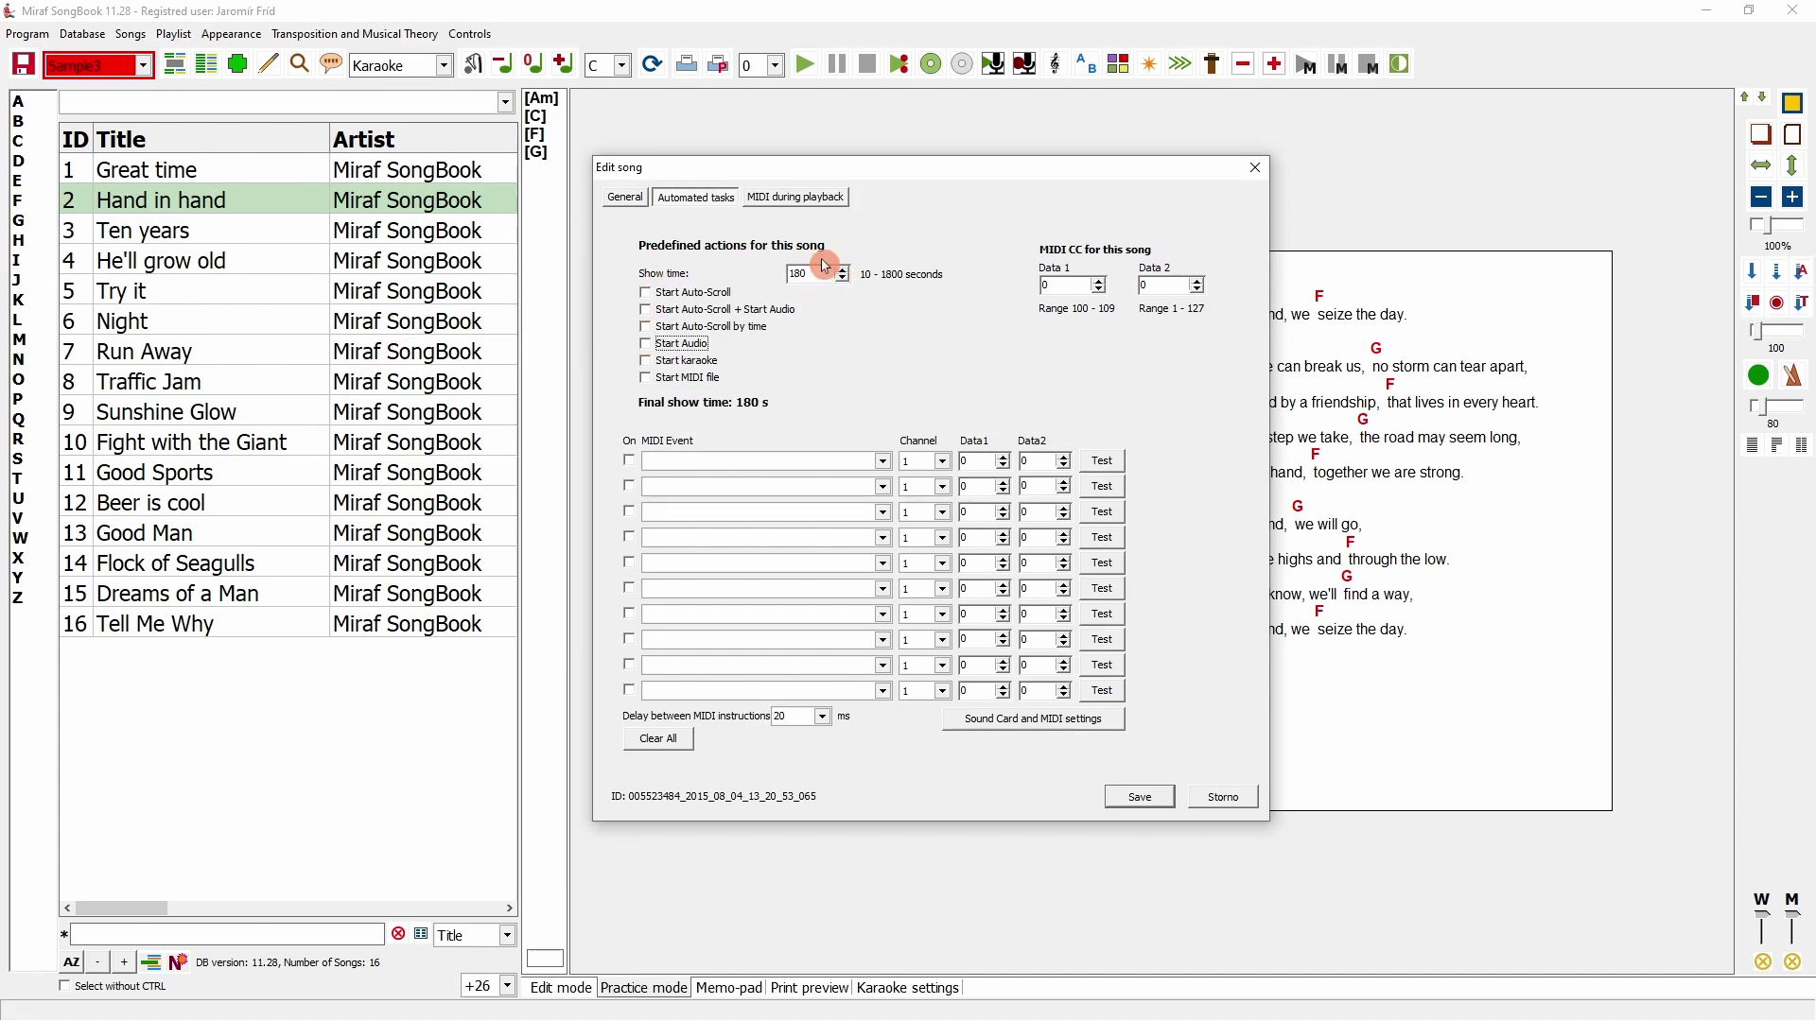
{"action": "left_click_drag", "start_coordinate": [815, 274], "coordinate": [760, 280]}
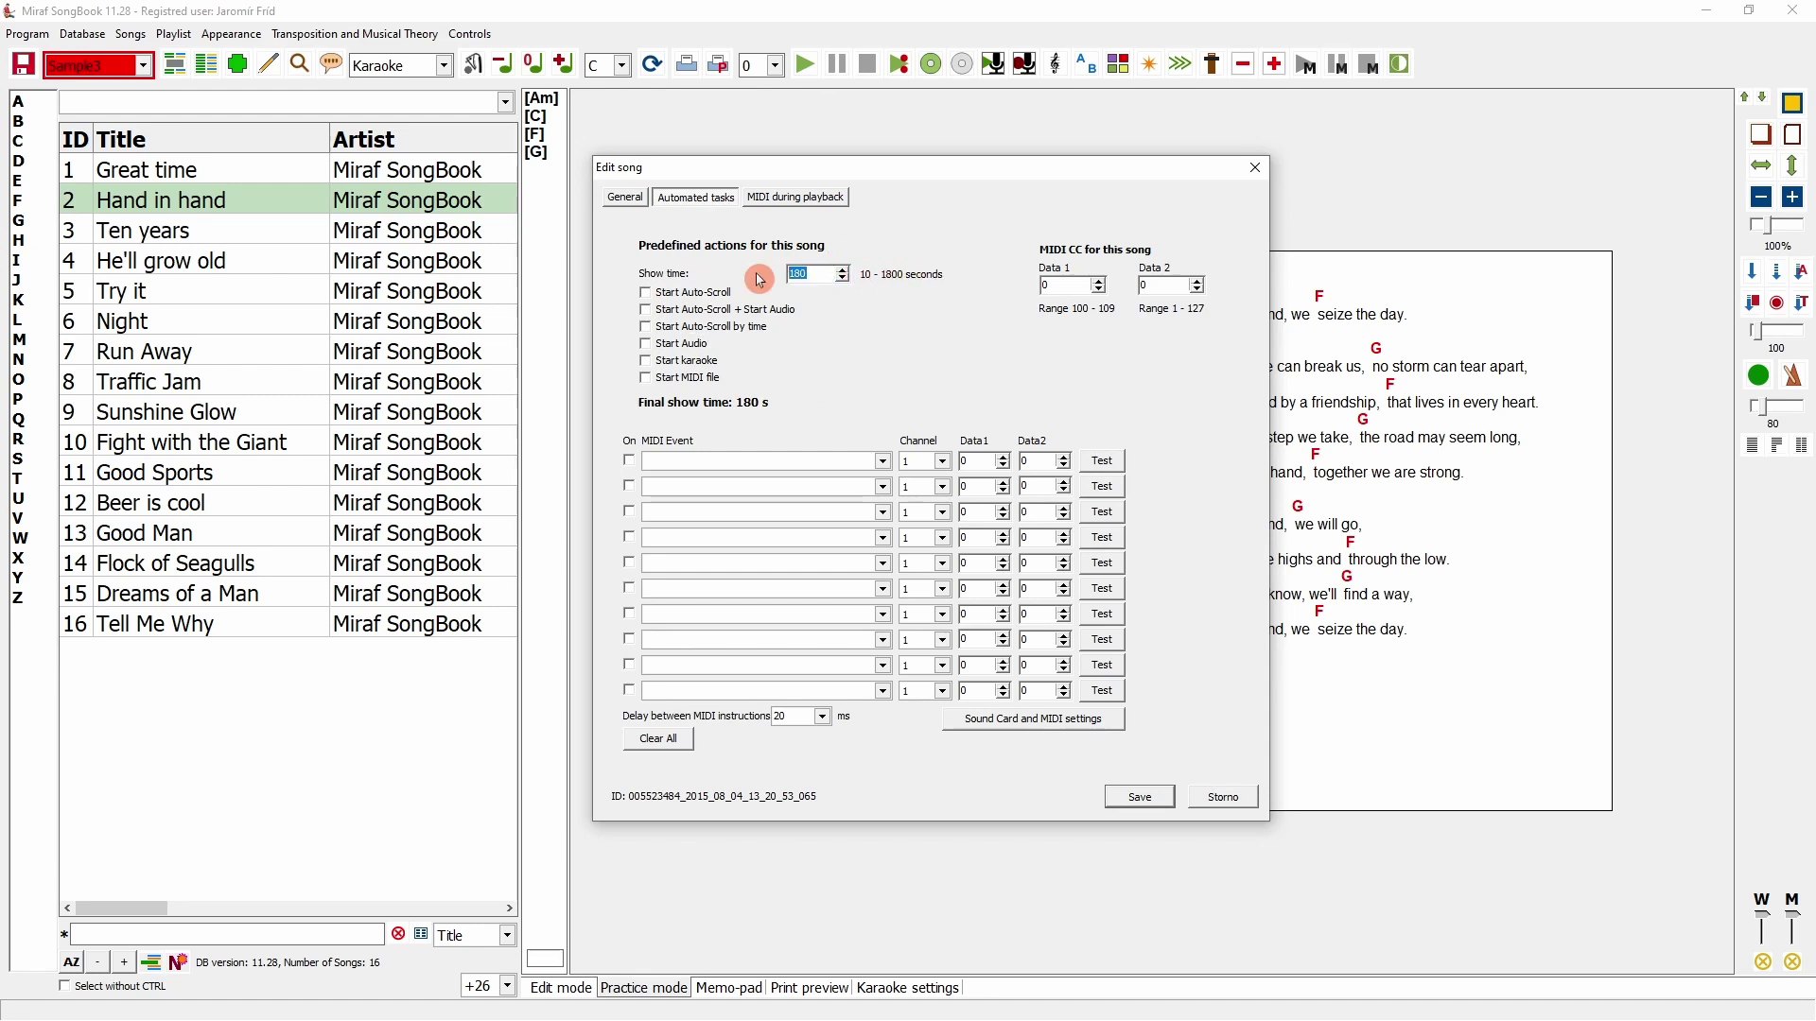
{"action": "left_click", "coordinate": [1139, 797]}
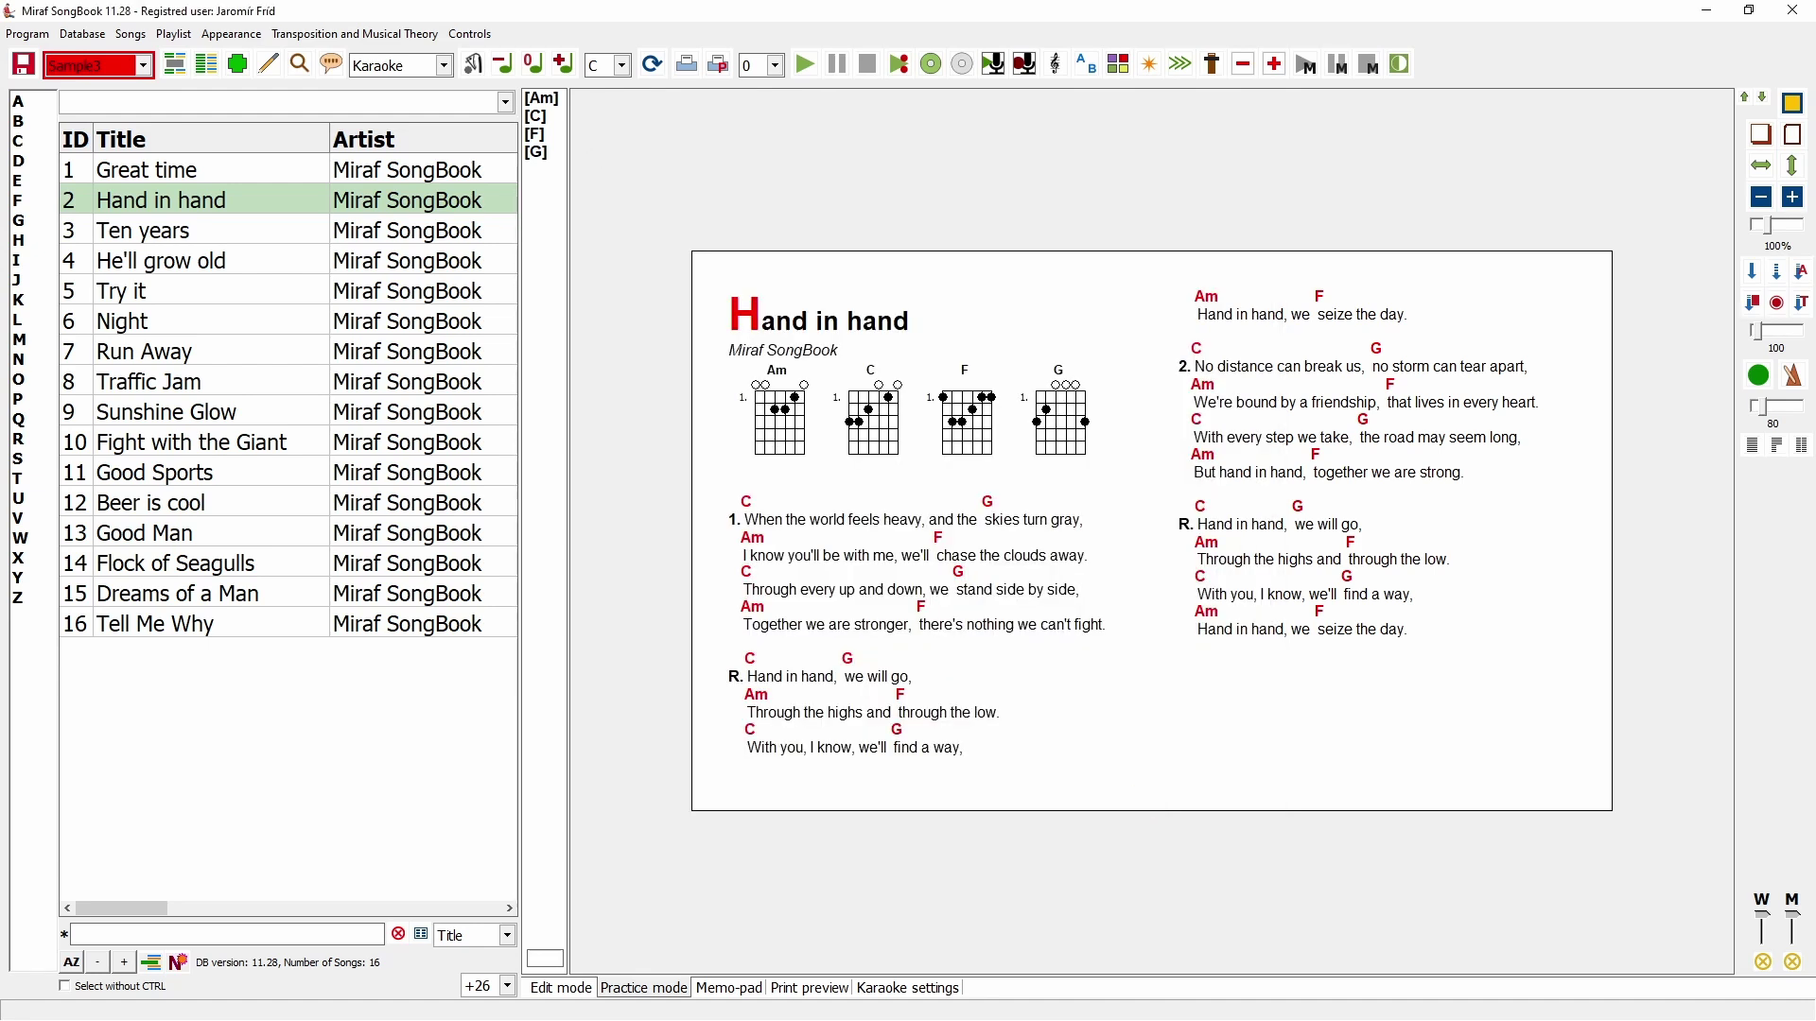
Turn off Start Audio for the song Great time and edit its show time in the automated tasks
{"action": "left_click", "coordinate": [137, 169]}
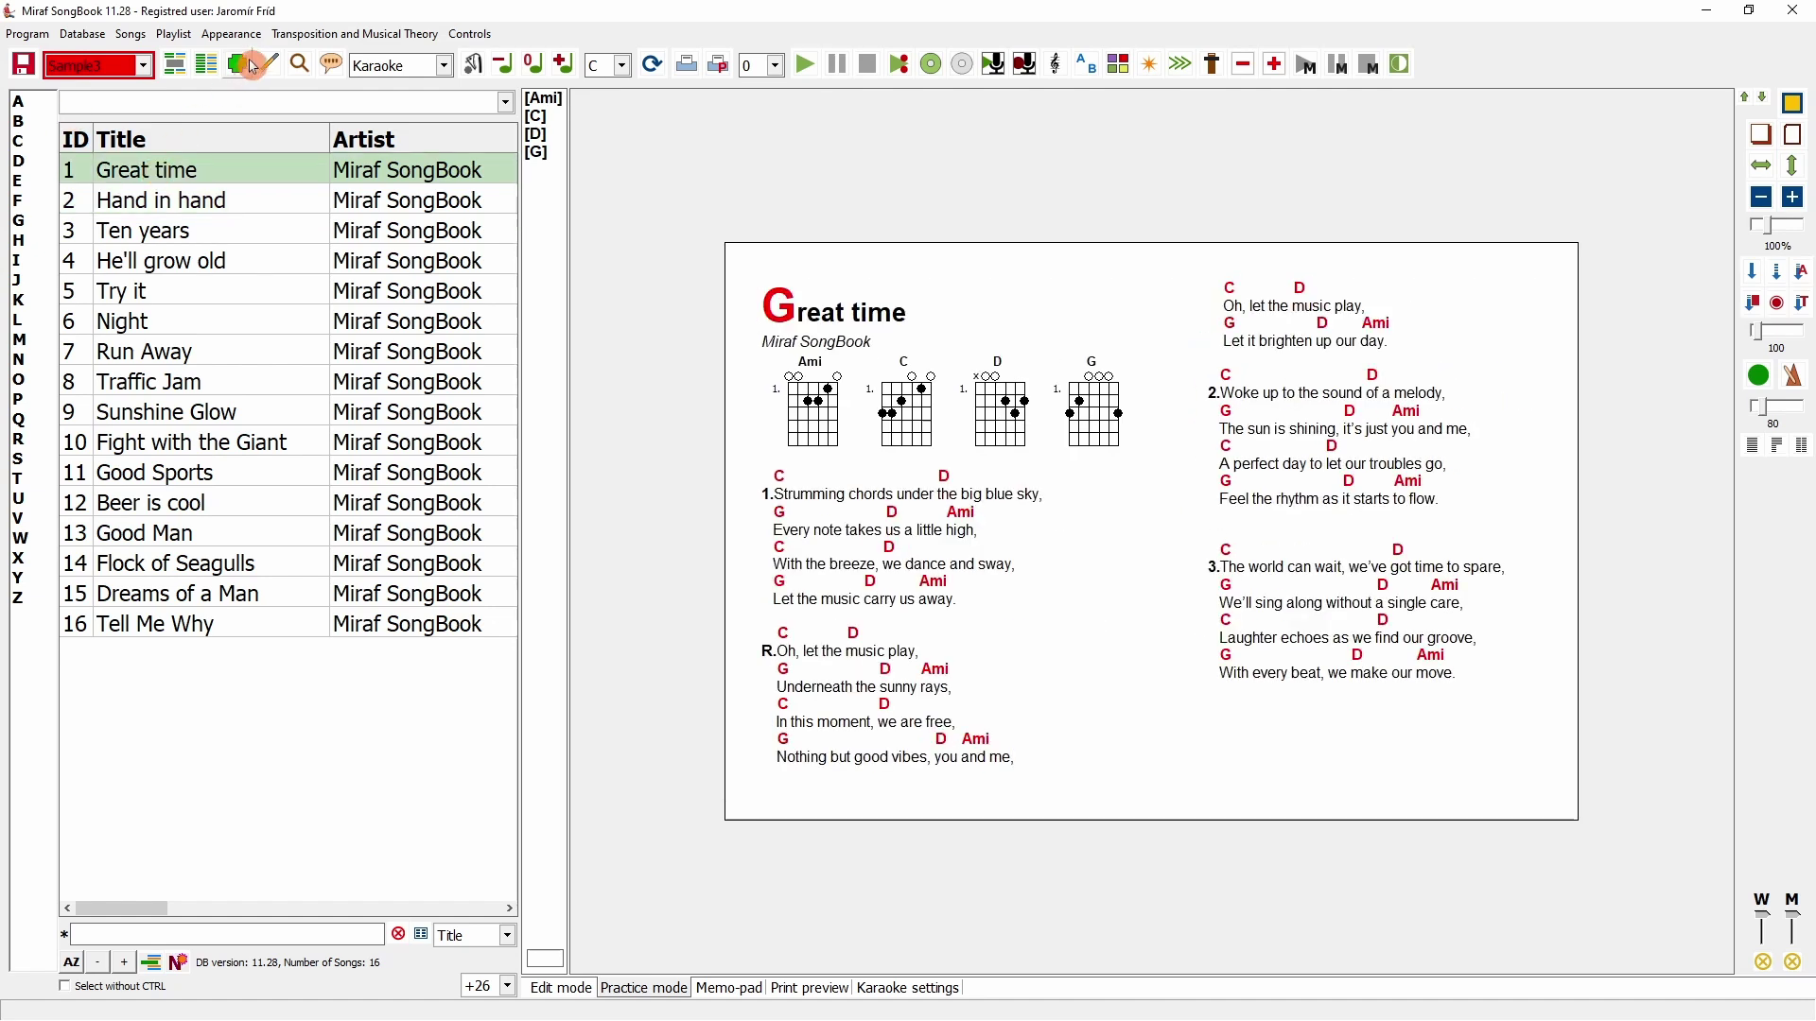
{"action": "left_click", "coordinate": [251, 67]}
{"action": "left_click", "coordinate": [719, 197]}
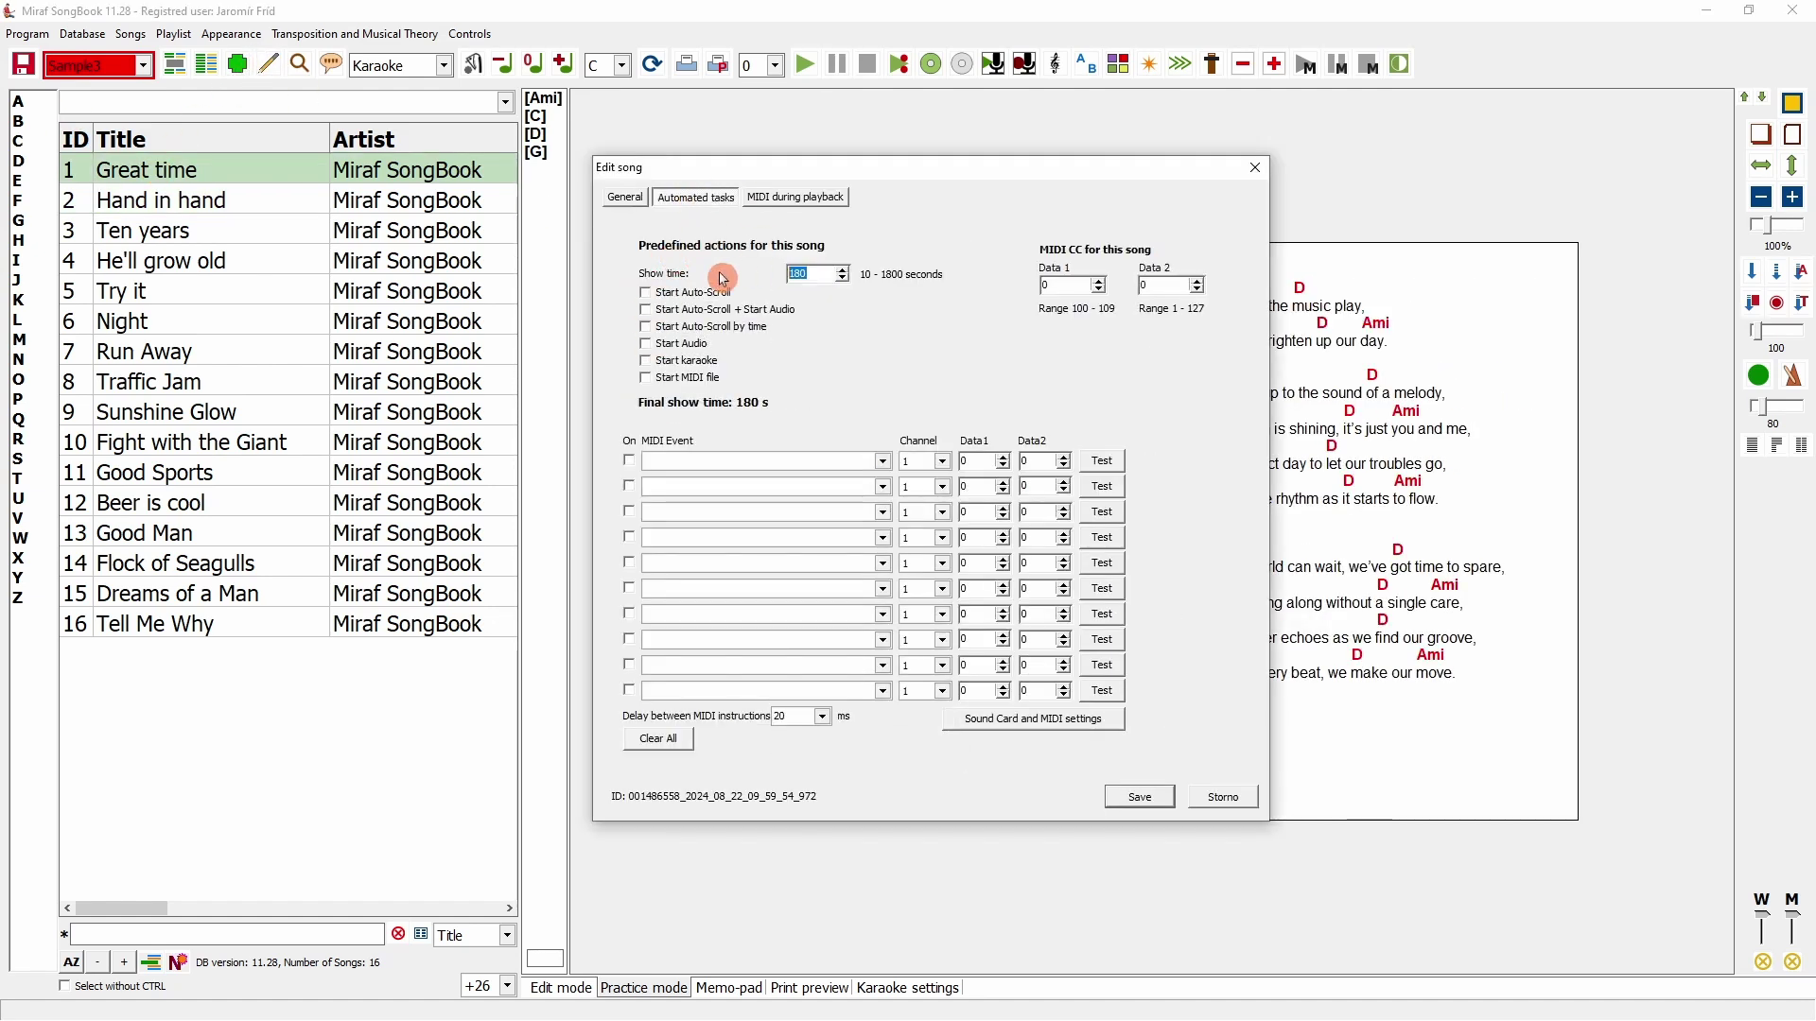
{"action": "left_click", "coordinate": [1223, 797]}
Open the automated tasks of the song Ten years and save the song's settings
{"action": "left_click", "coordinate": [146, 230]}
{"action": "left_click", "coordinate": [268, 64]}
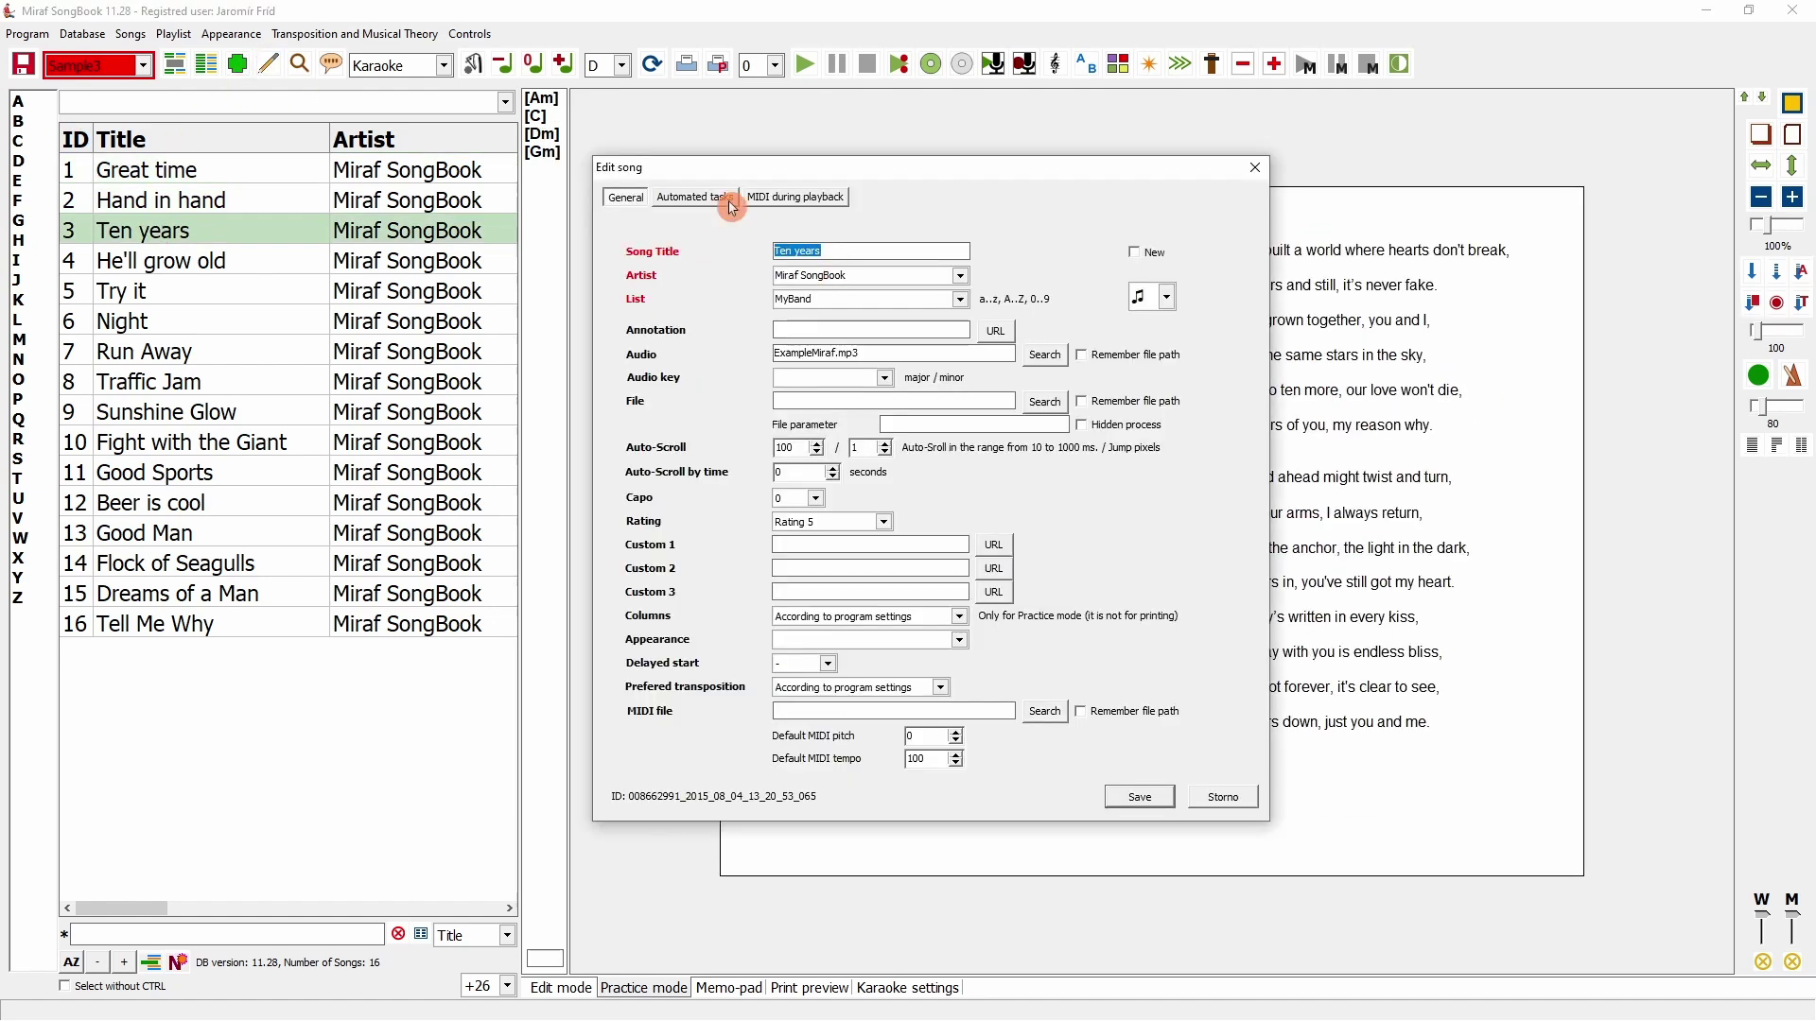
{"action": "left_click", "coordinate": [709, 201]}
{"action": "left_click", "coordinate": [1140, 797]}
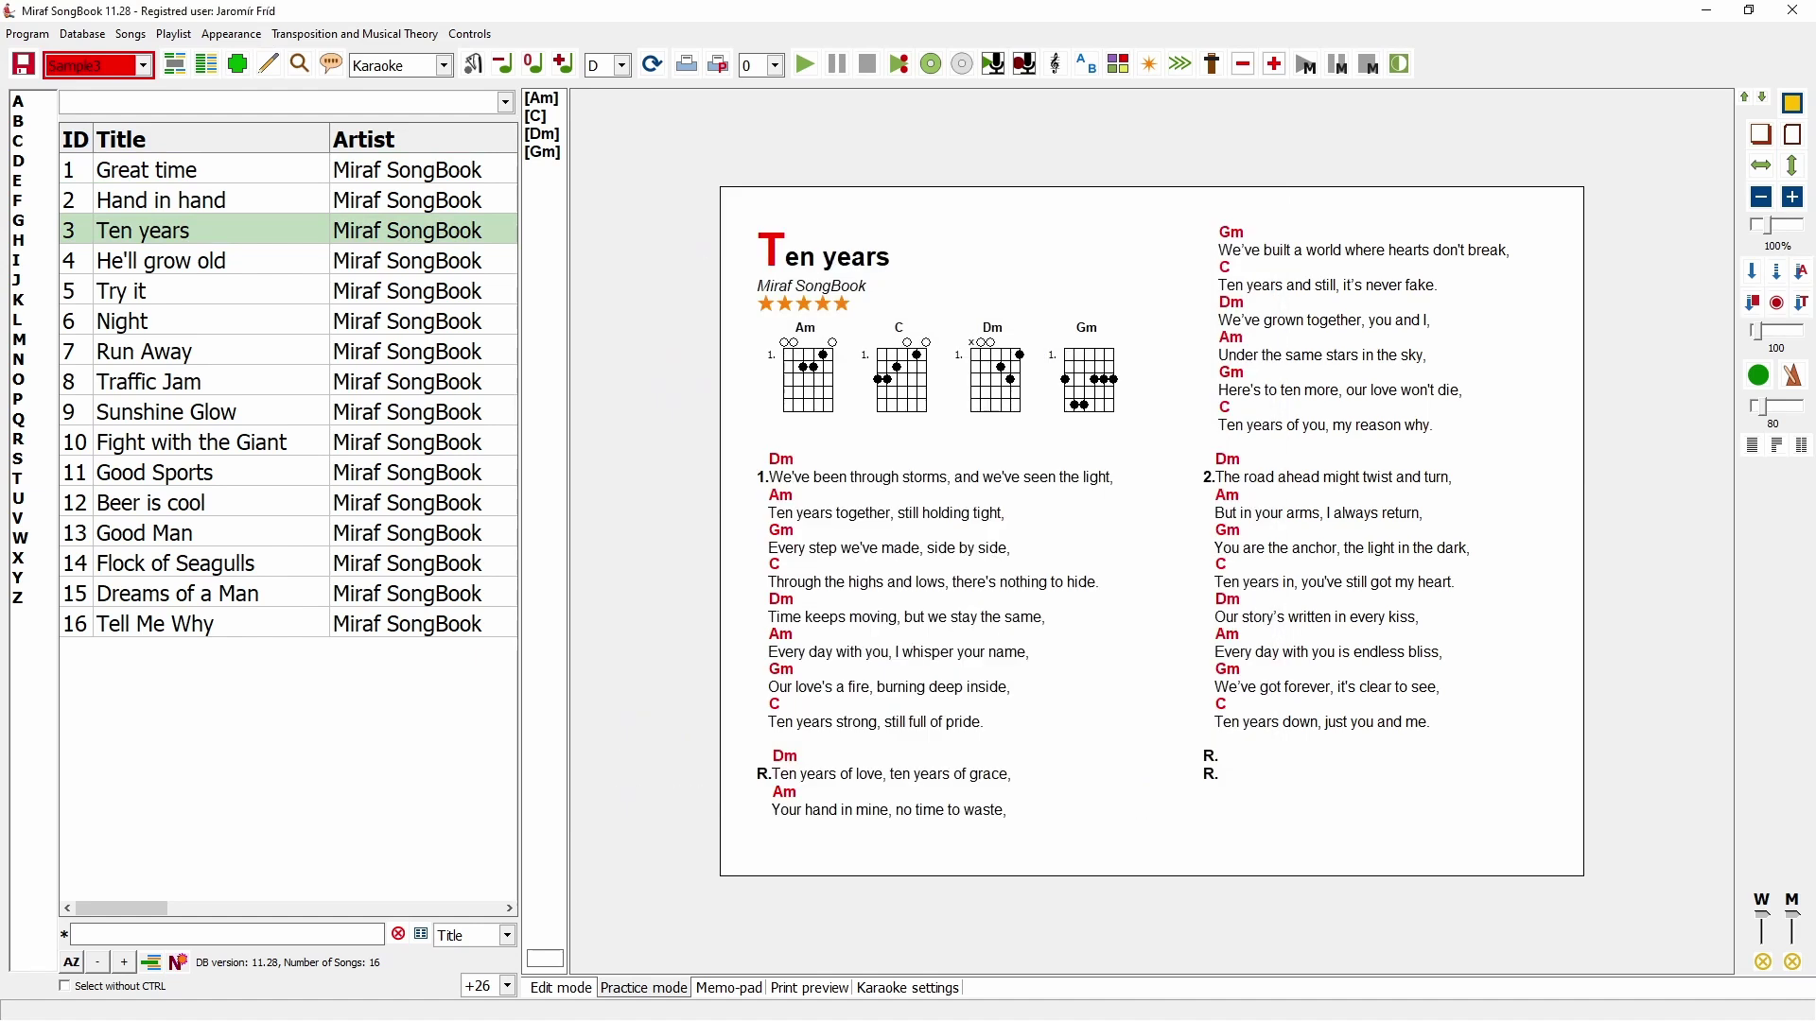
Select the song Great time and start the automatic song change using the songs' show times
{"action": "left_click", "coordinate": [148, 171]}
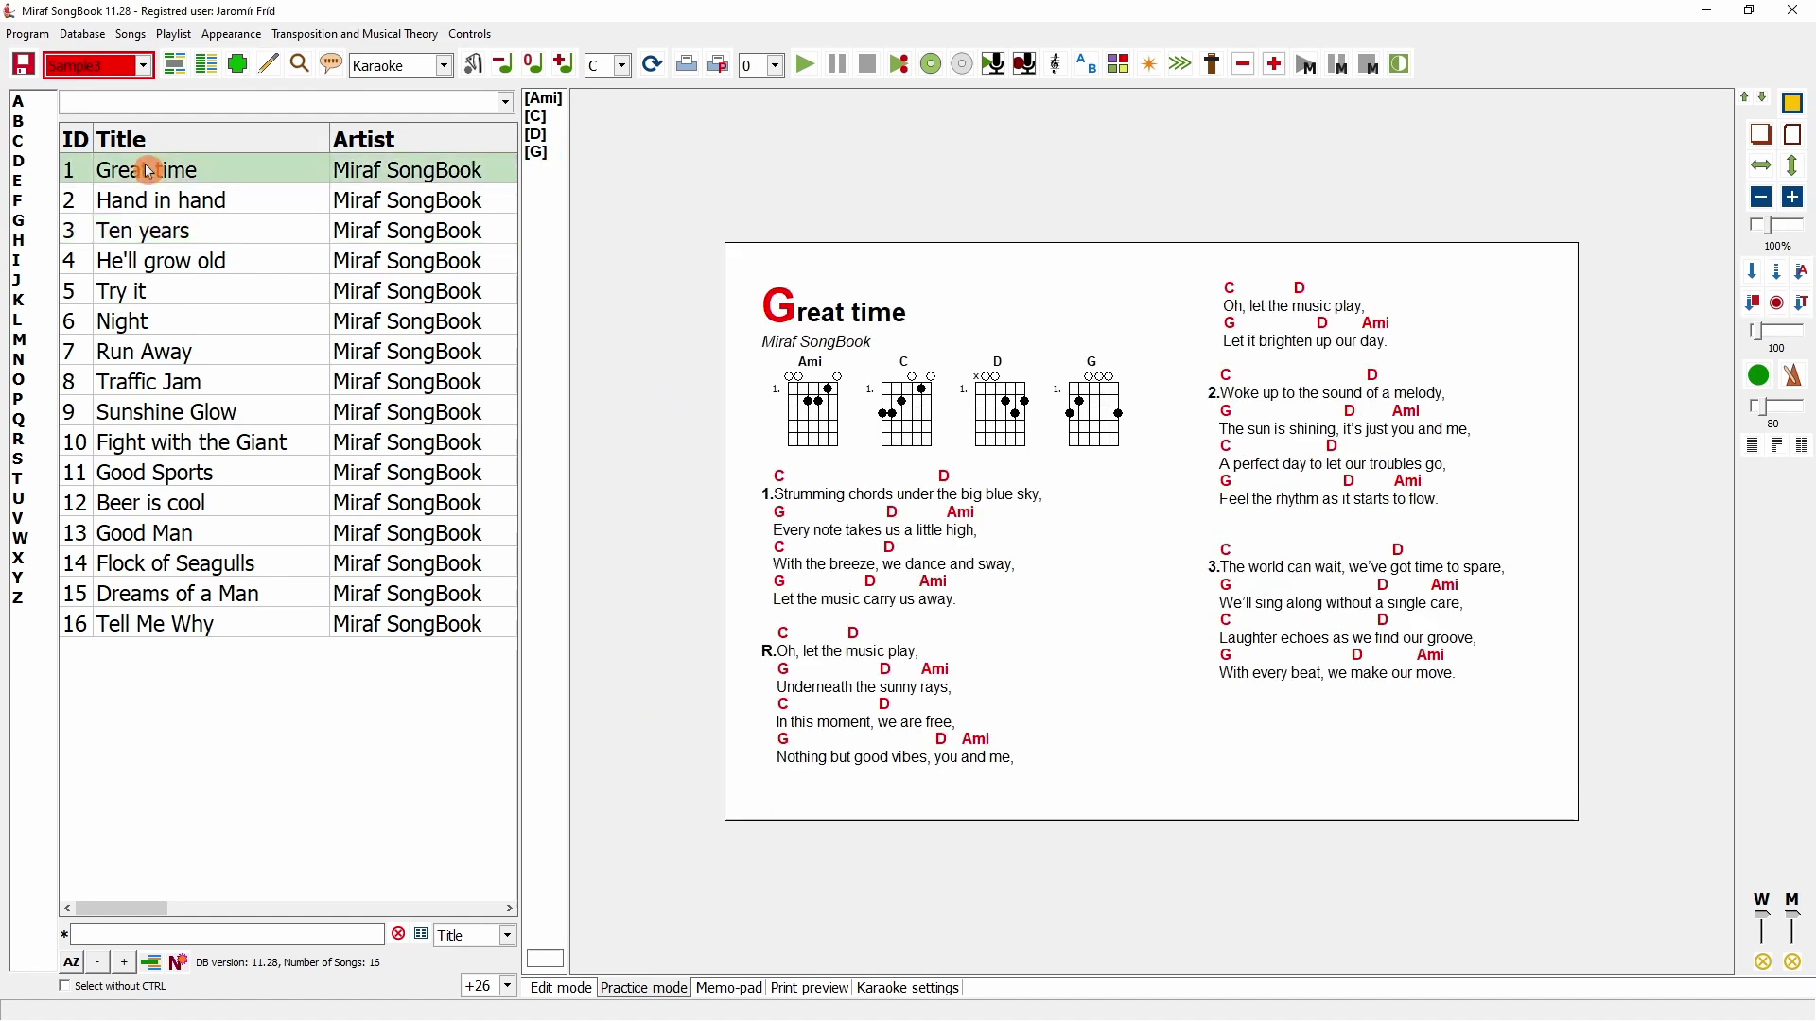
{"action": "mouse_move", "coordinate": [1437, 862]}
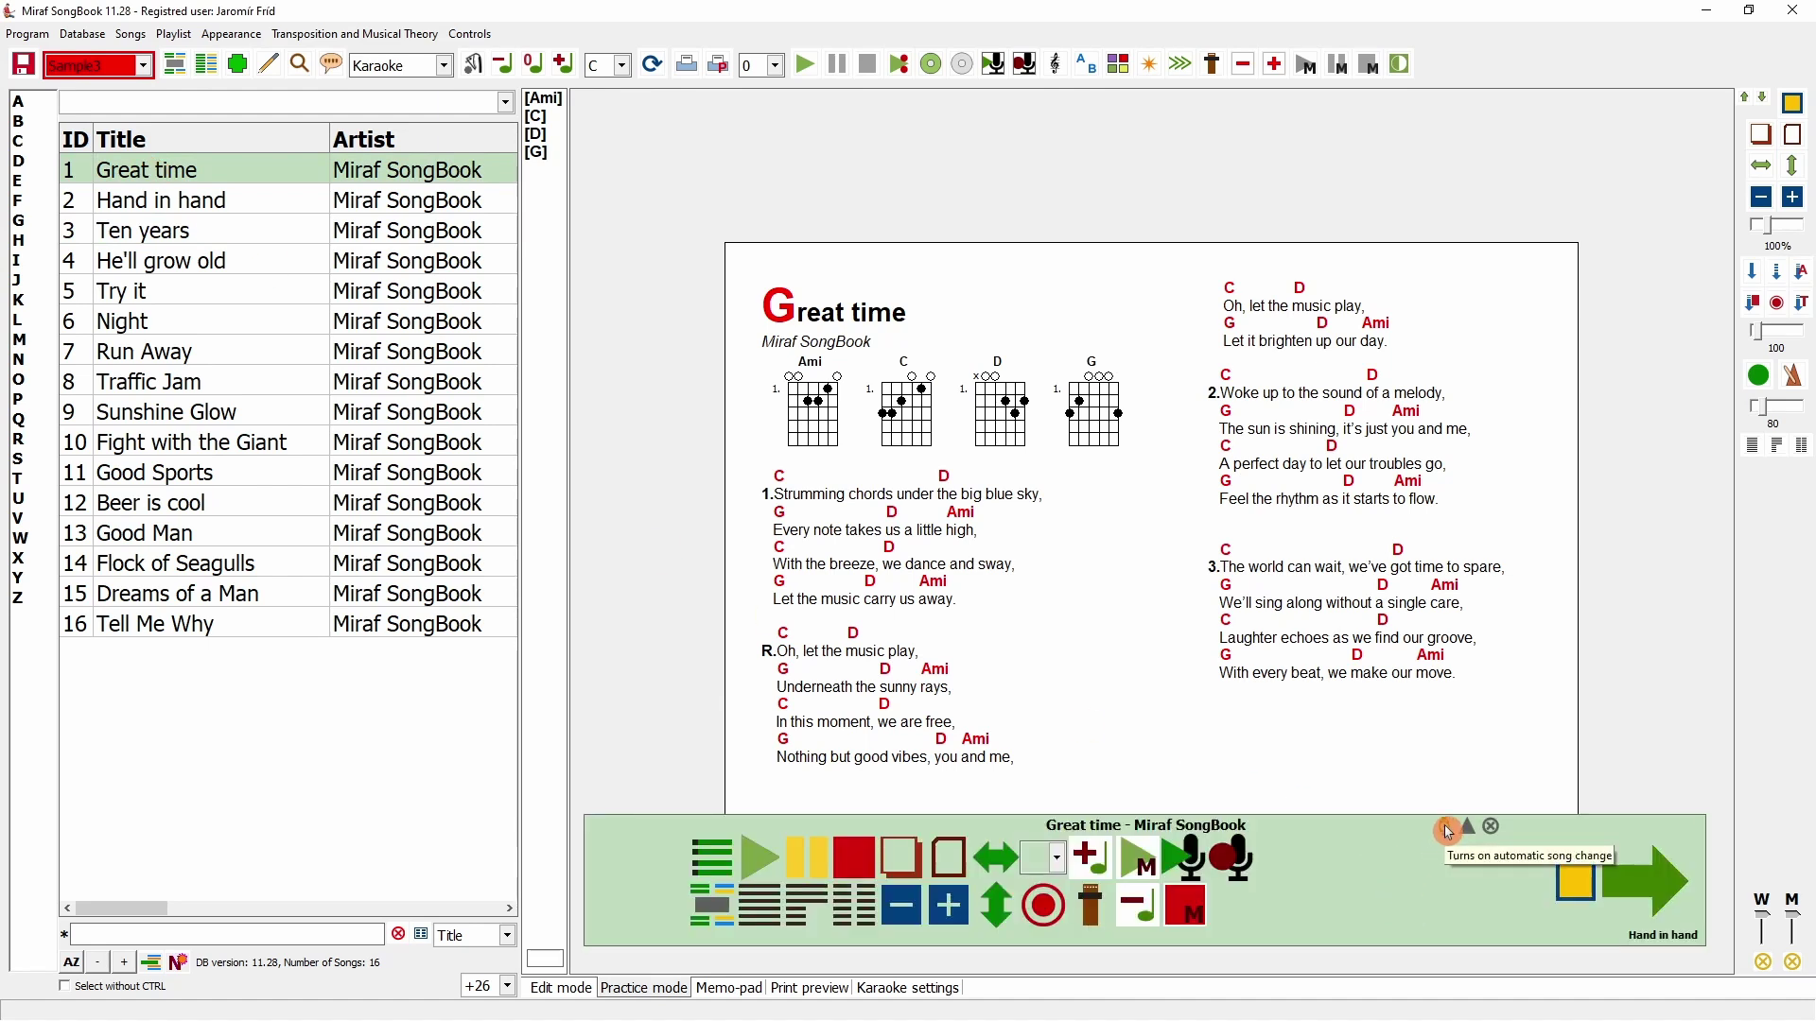
{"action": "left_click", "coordinate": [1449, 832]}
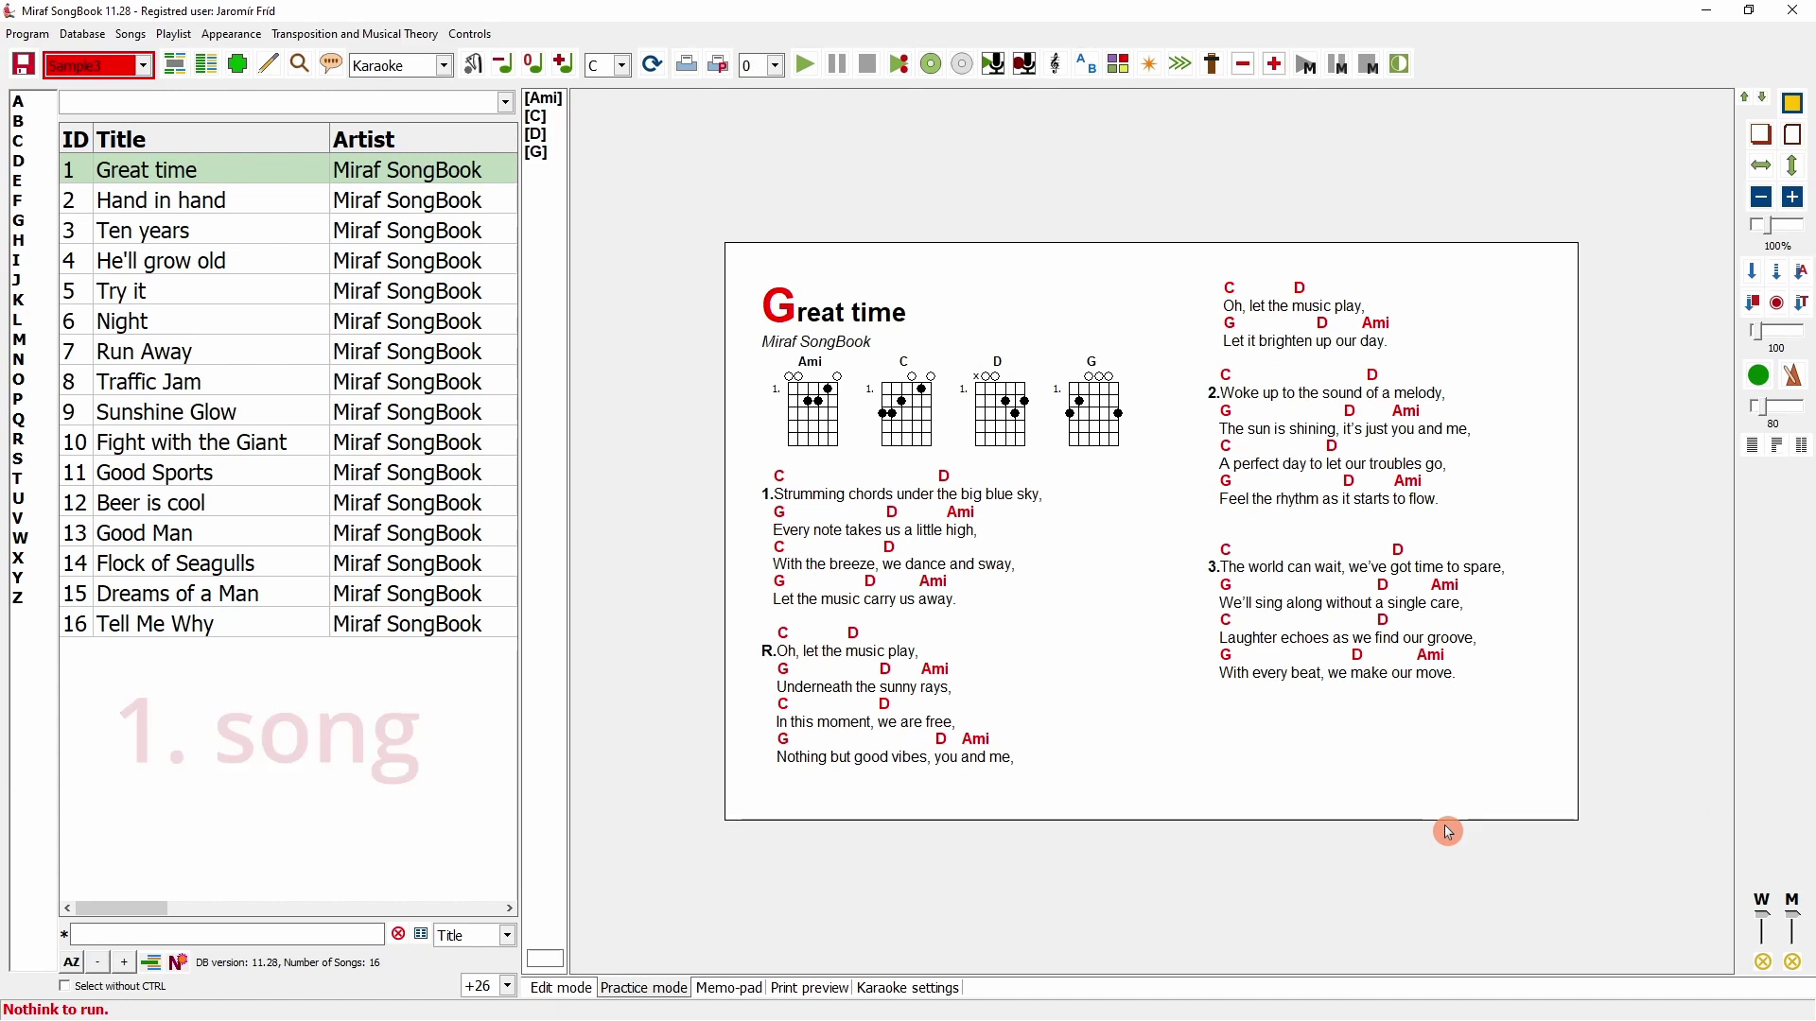
{"action": "left_click", "coordinate": [1449, 832]}
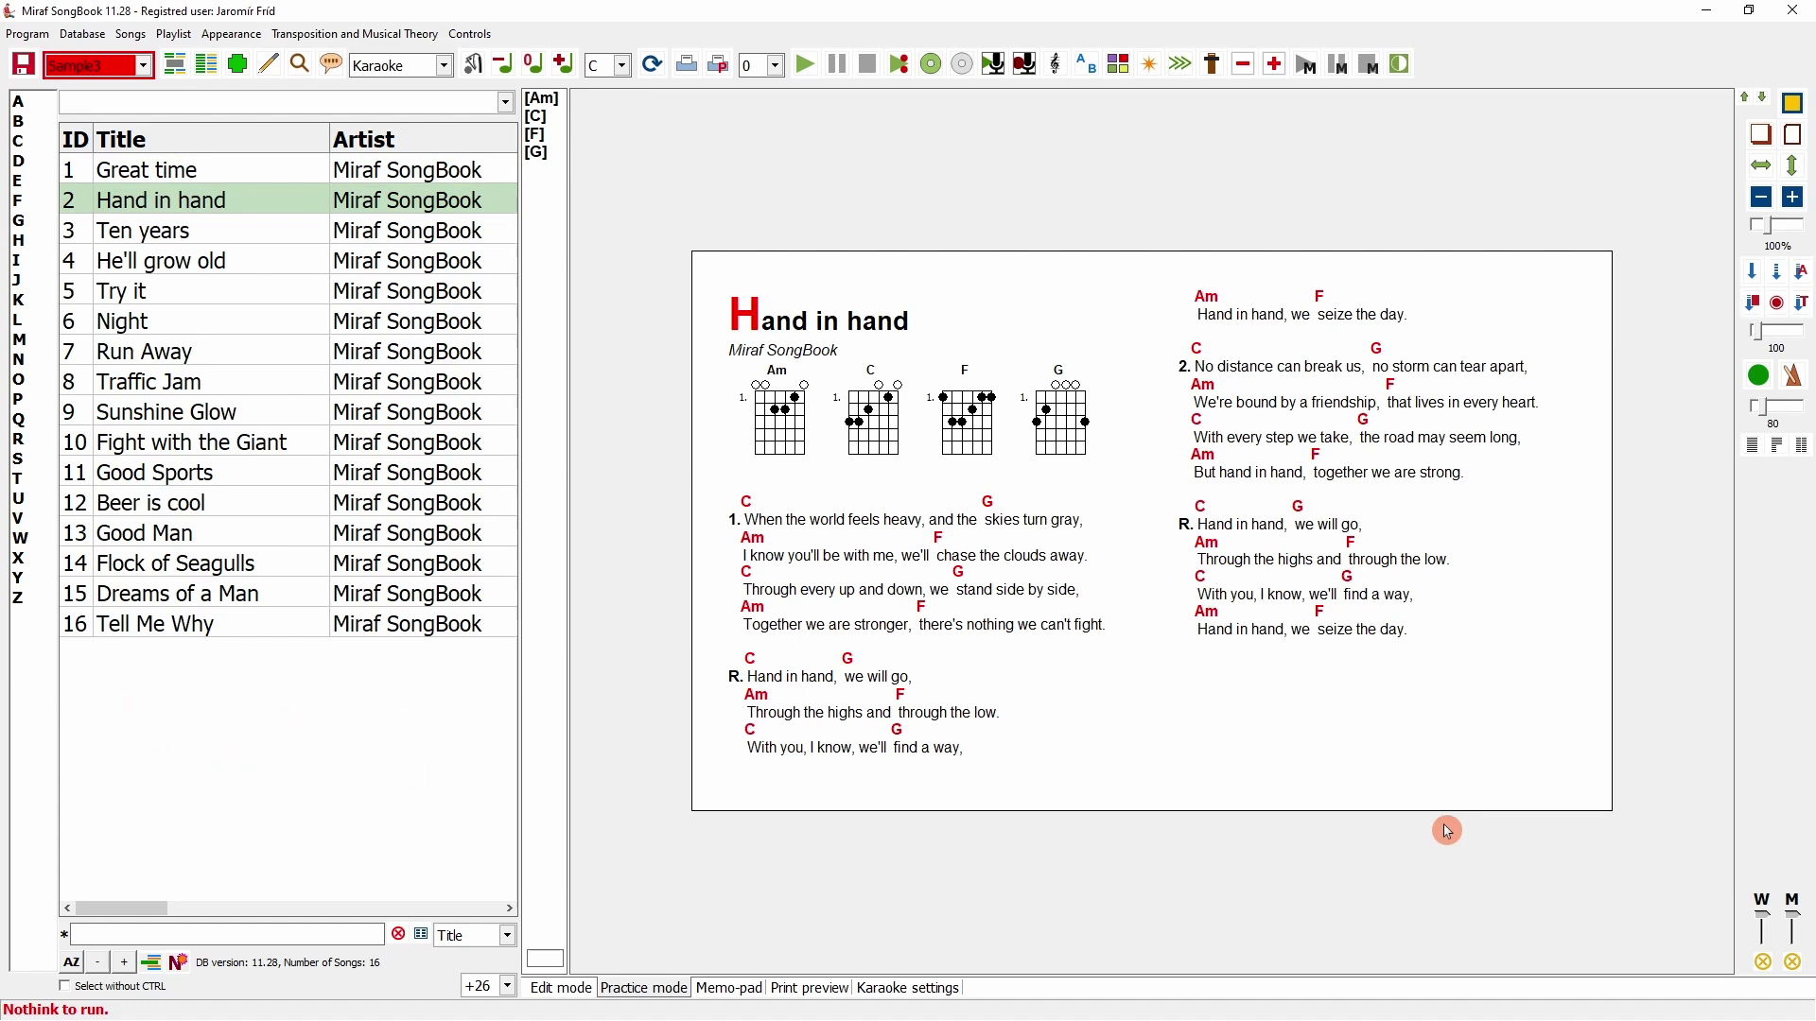
{"action": "left_click", "coordinate": [1449, 832]}
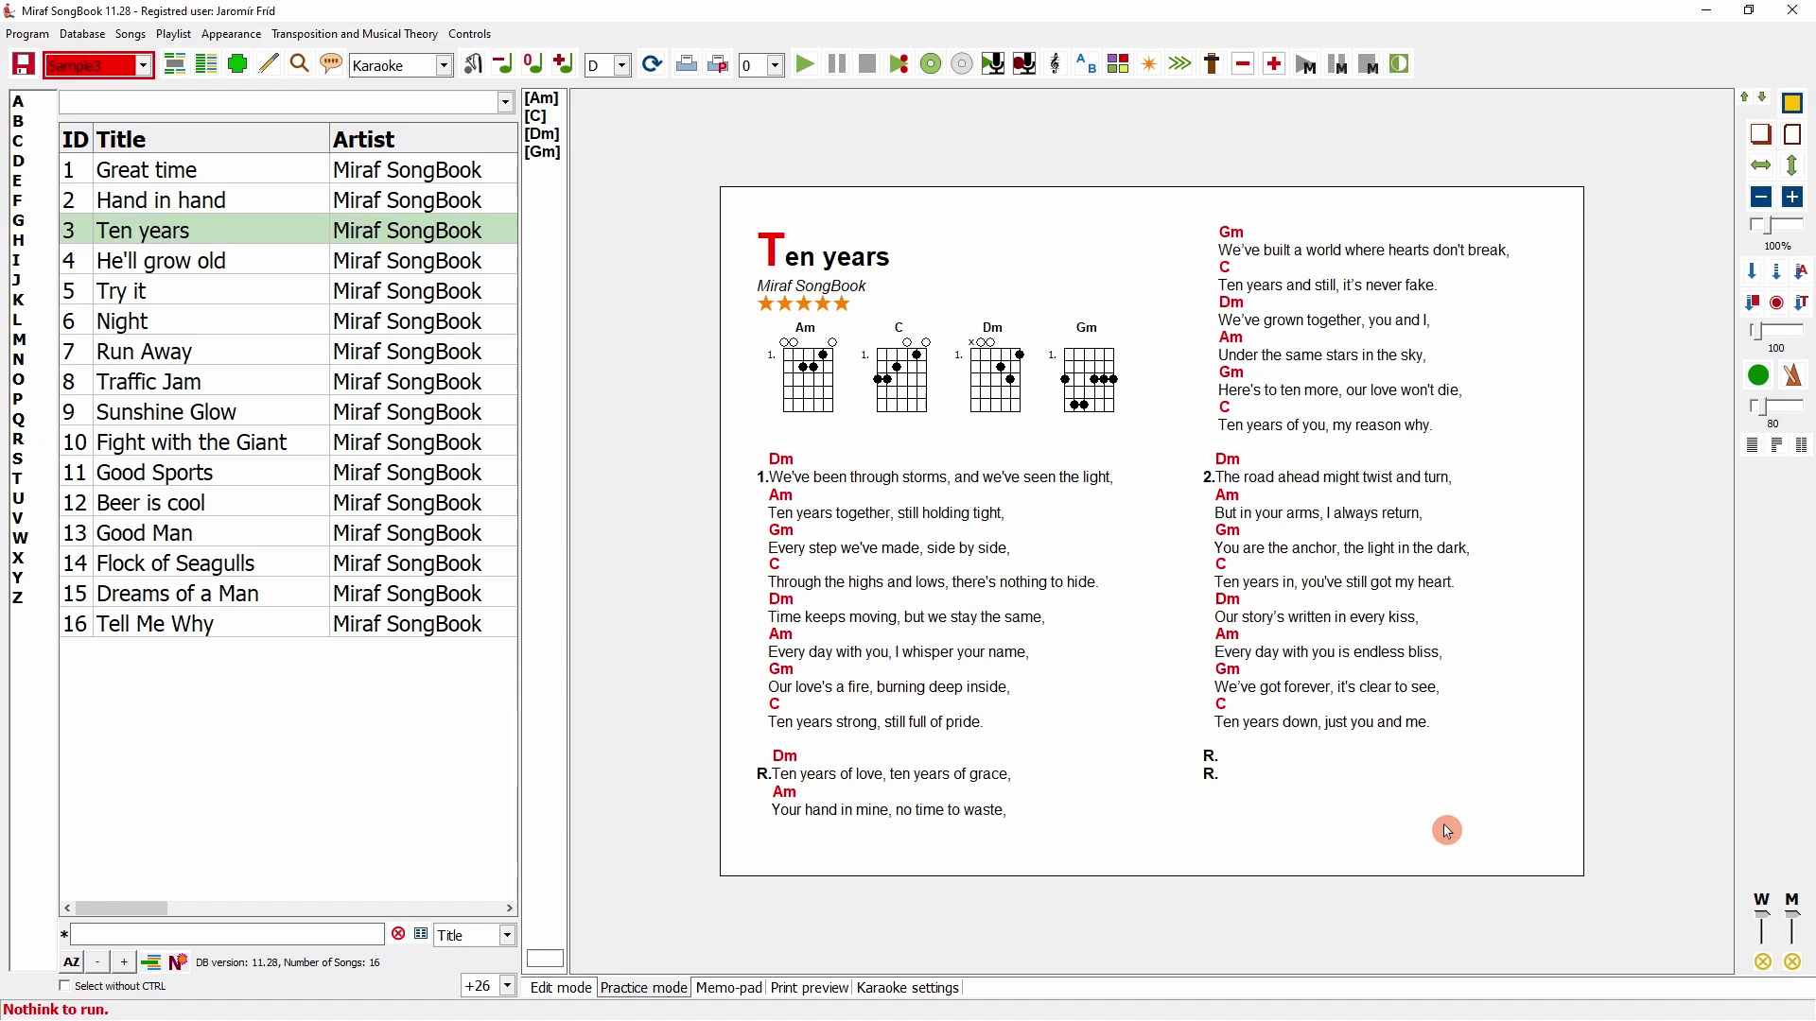
Stop the automatic song change from the pop-up control panel
{"action": "mouse_move", "coordinate": [1184, 819]}
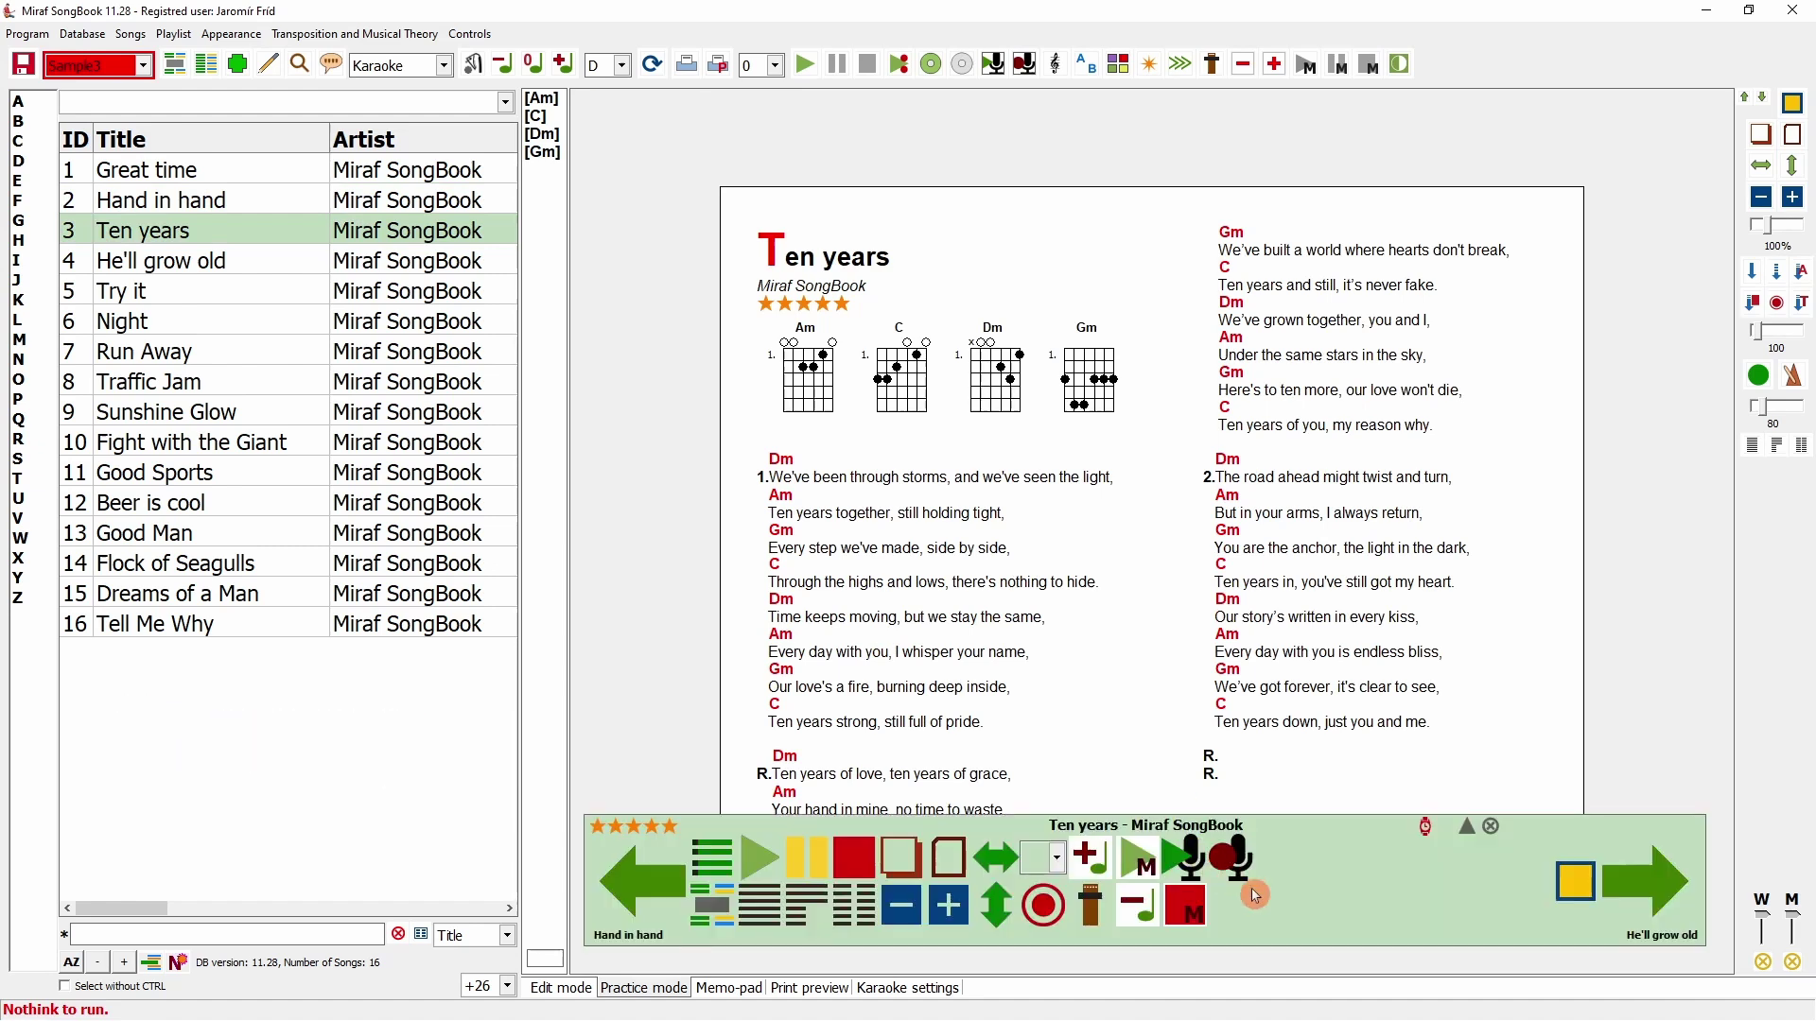
{"action": "left_click", "coordinate": [1427, 832]}
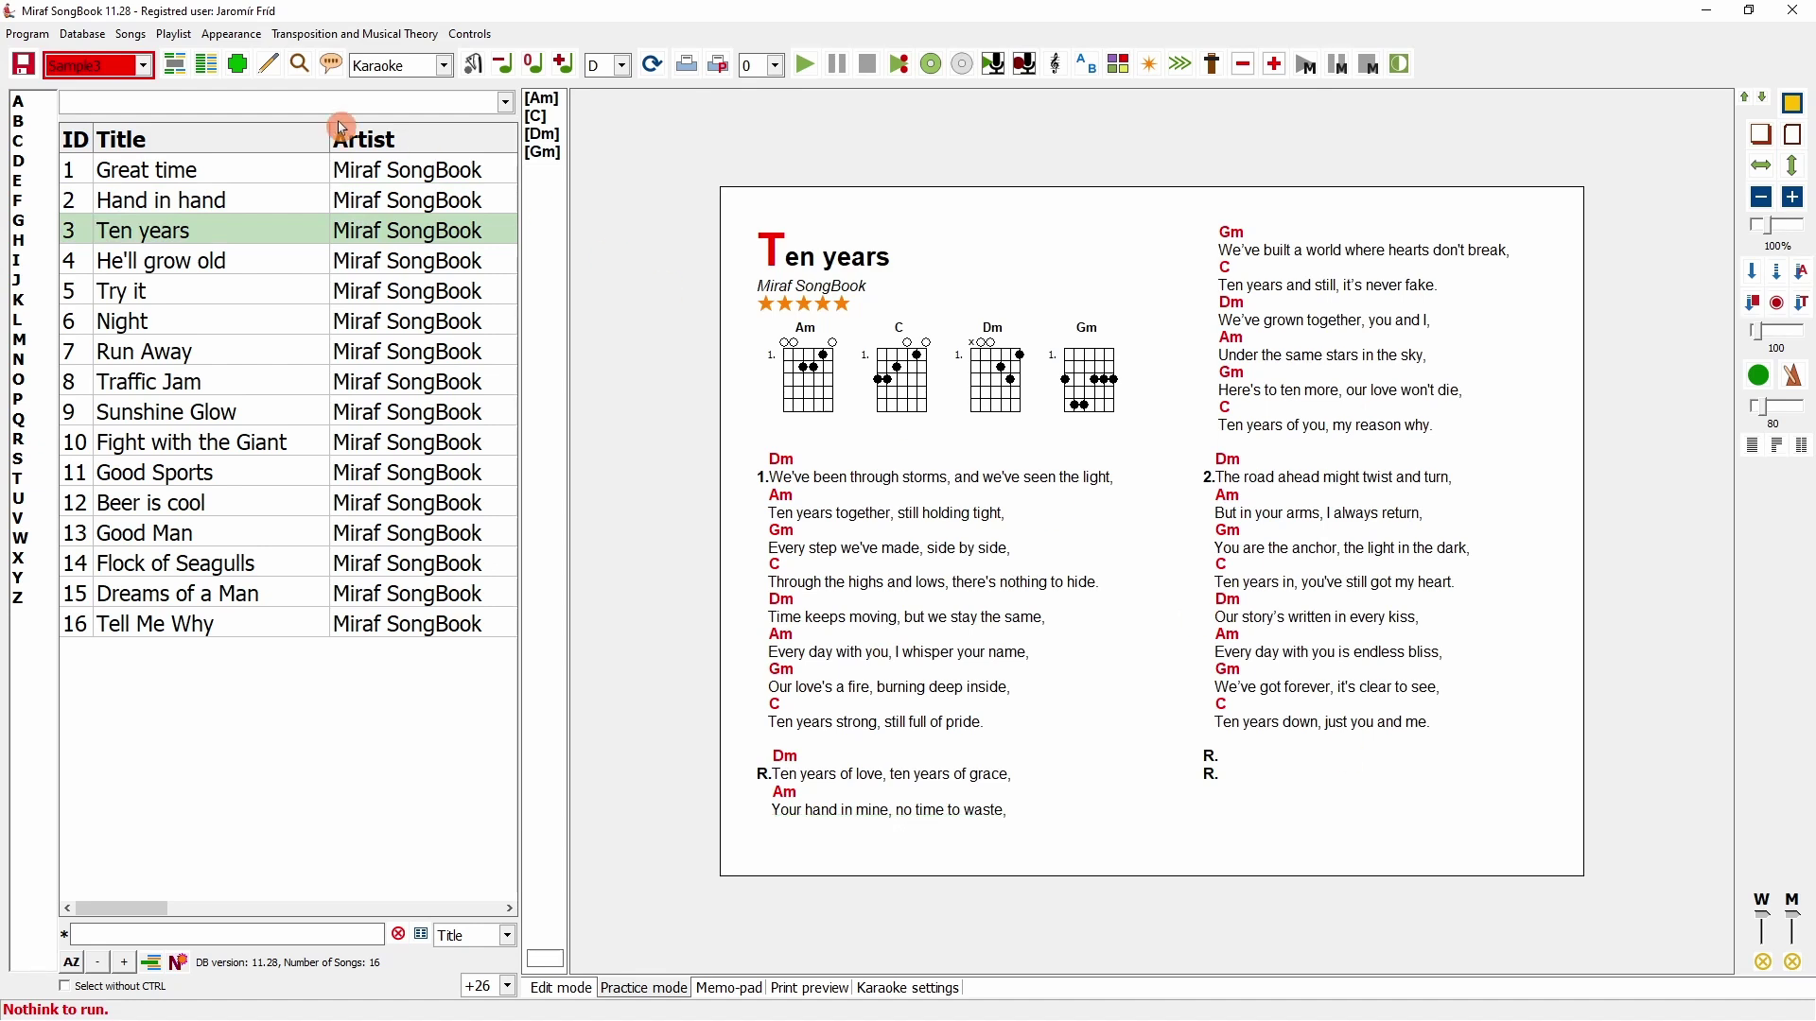
Turn on Start Audio and Start Auto-Scroll in the song's automated tasks and save the song
{"action": "left_click", "coordinate": [269, 64]}
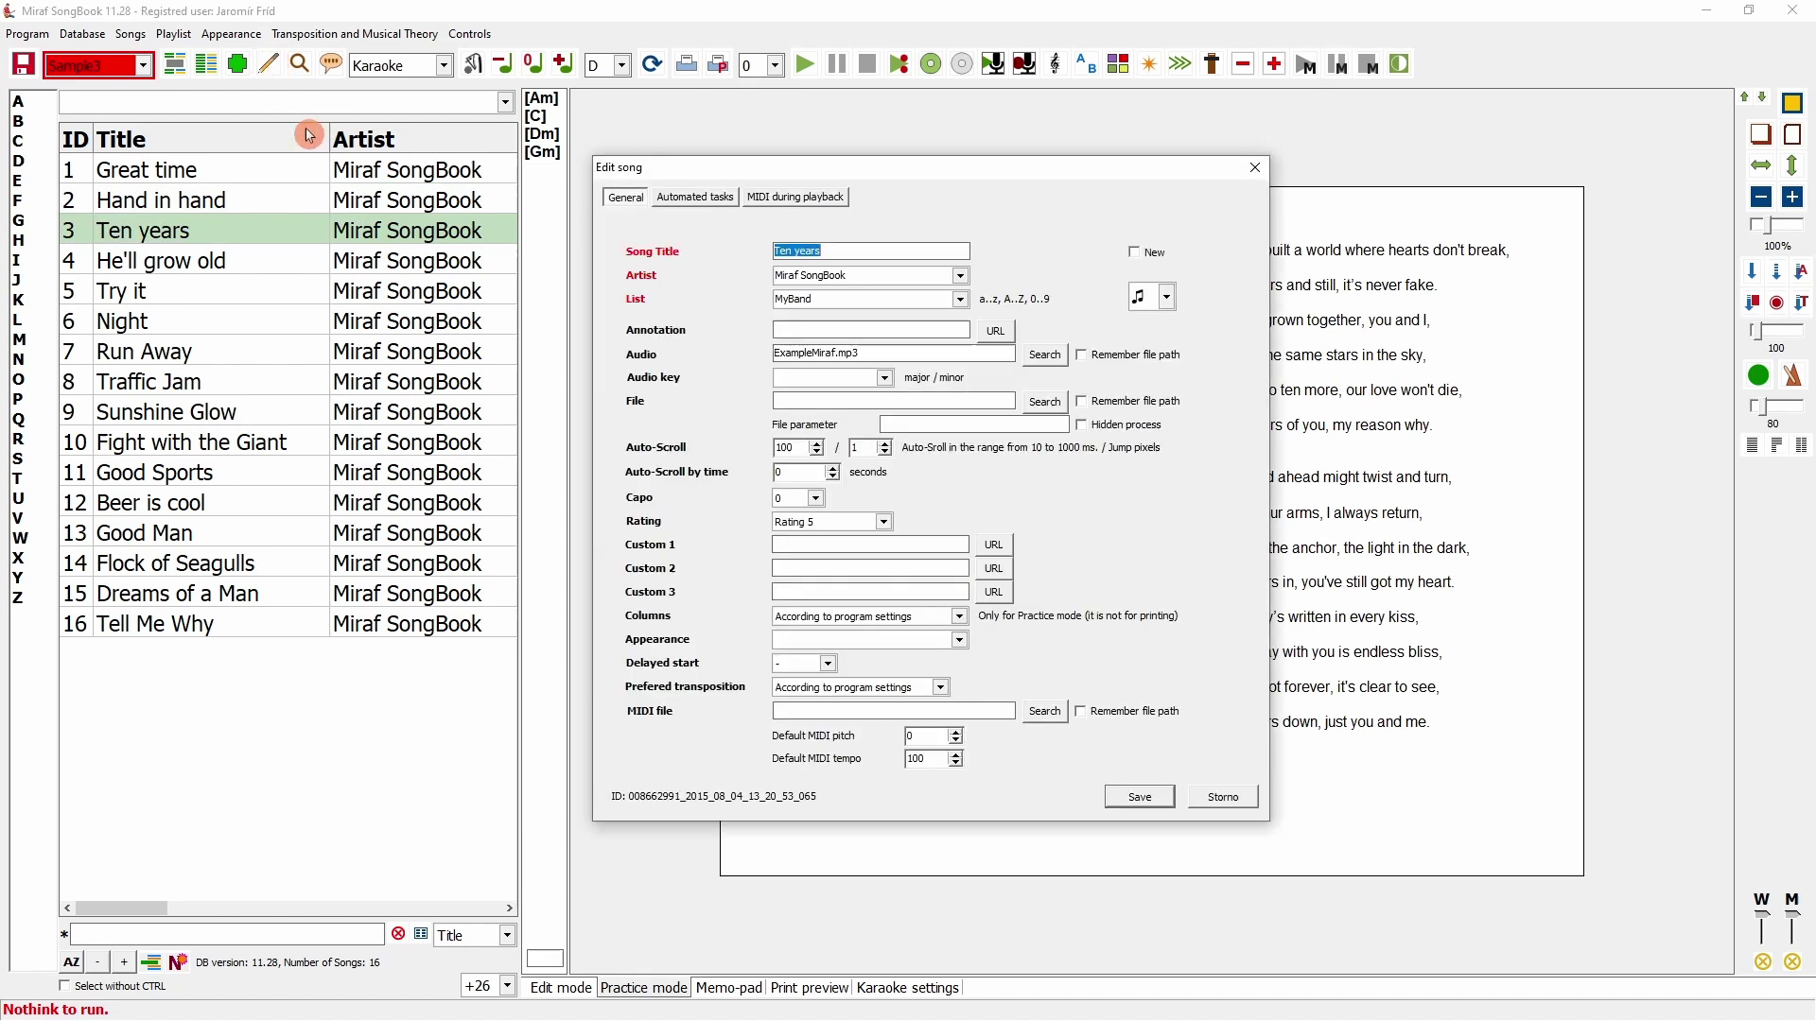
{"action": "left_click", "coordinate": [696, 202]}
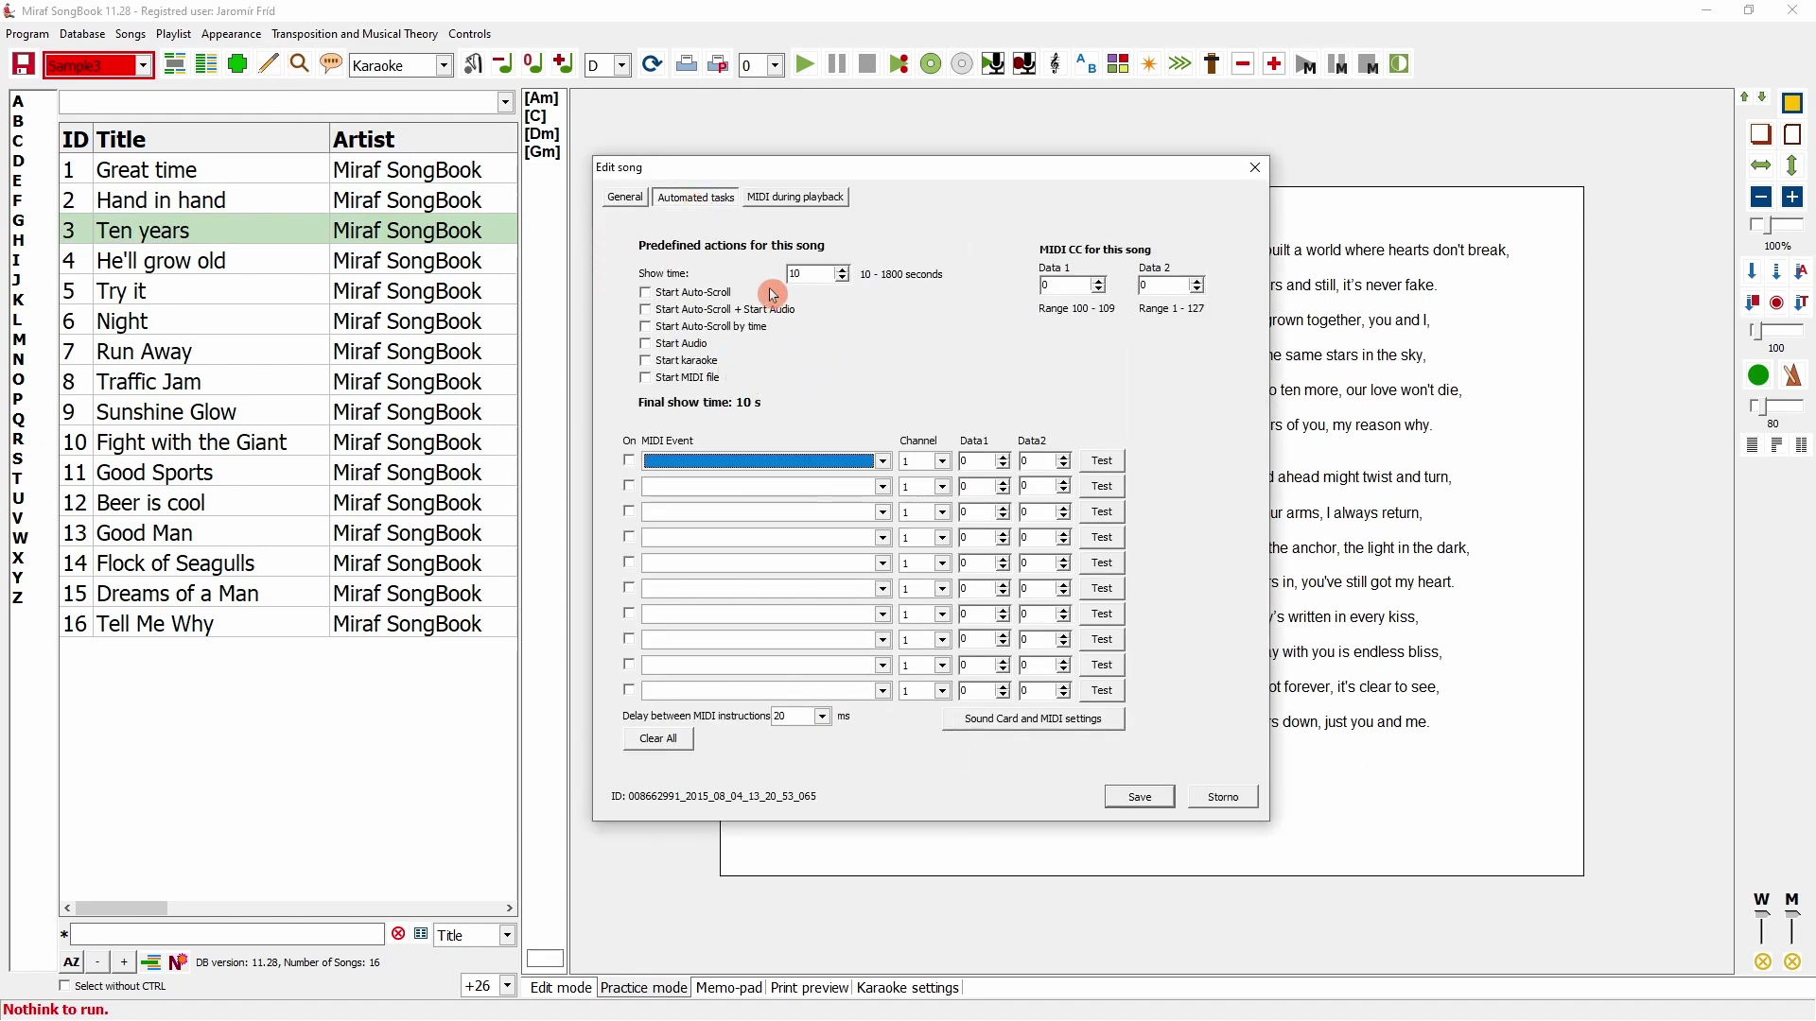
{"action": "left_click", "coordinate": [649, 346]}
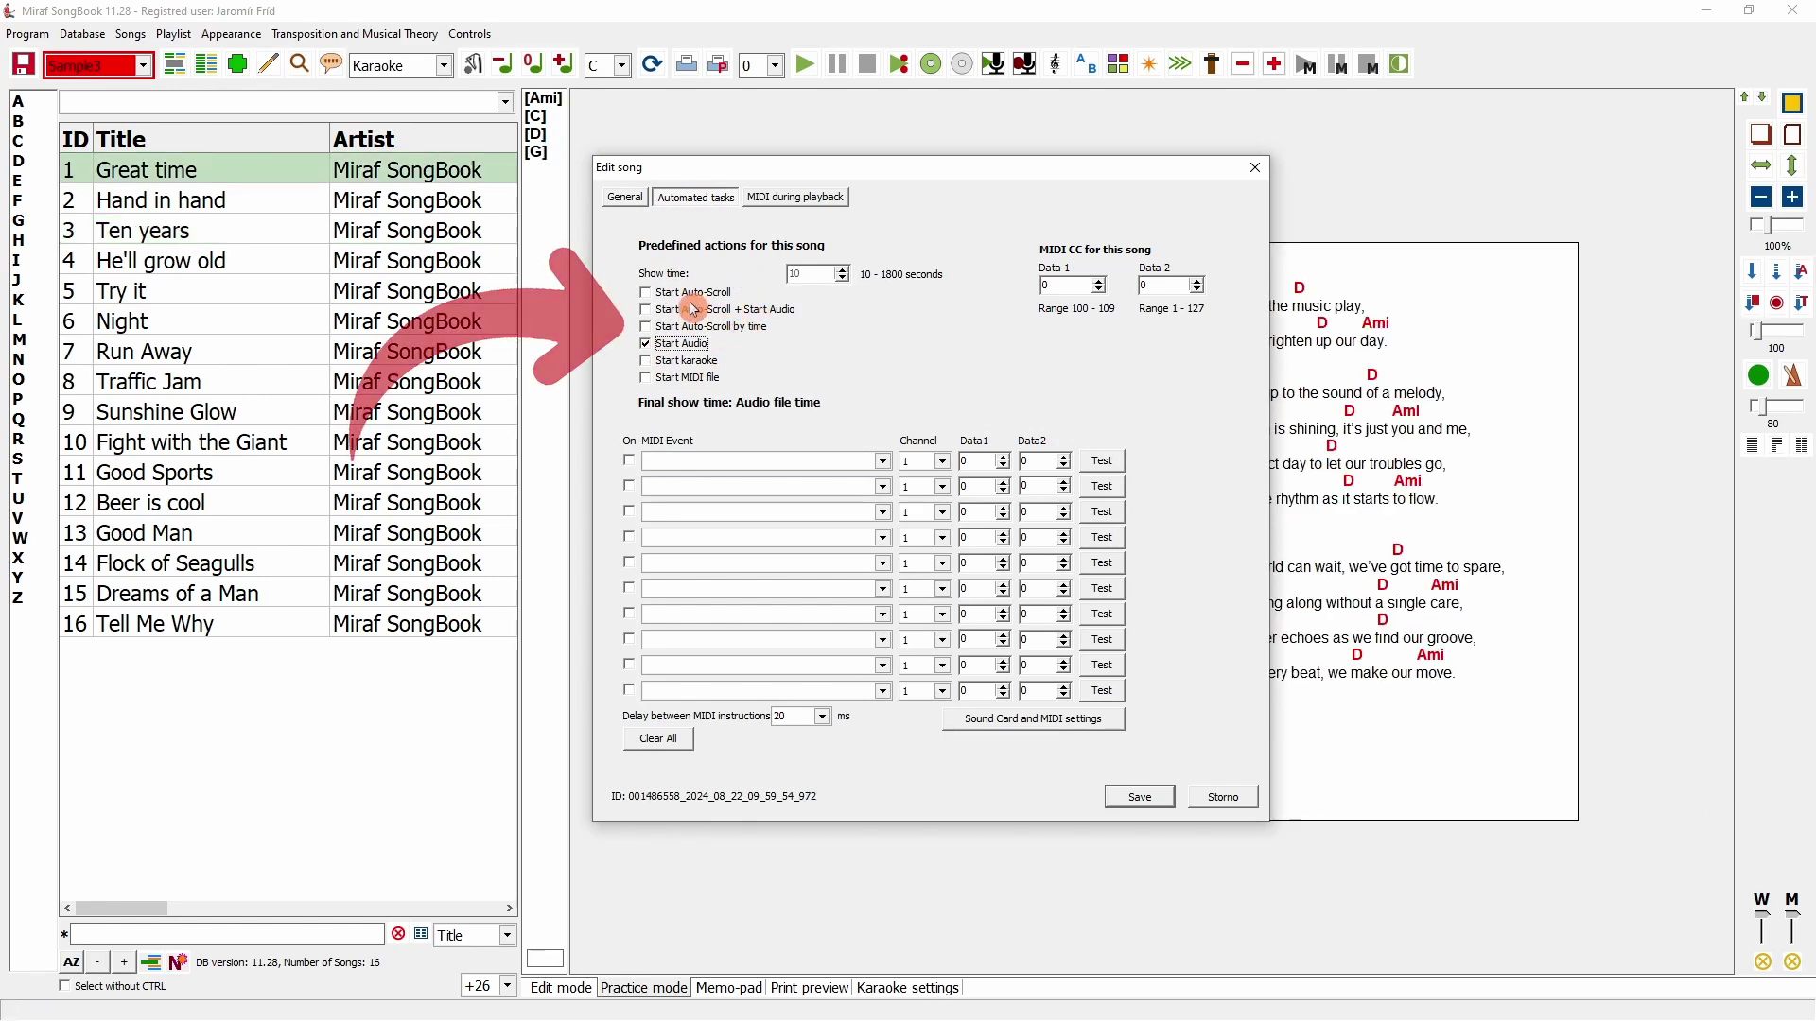
{"action": "left_click", "coordinate": [652, 295]}
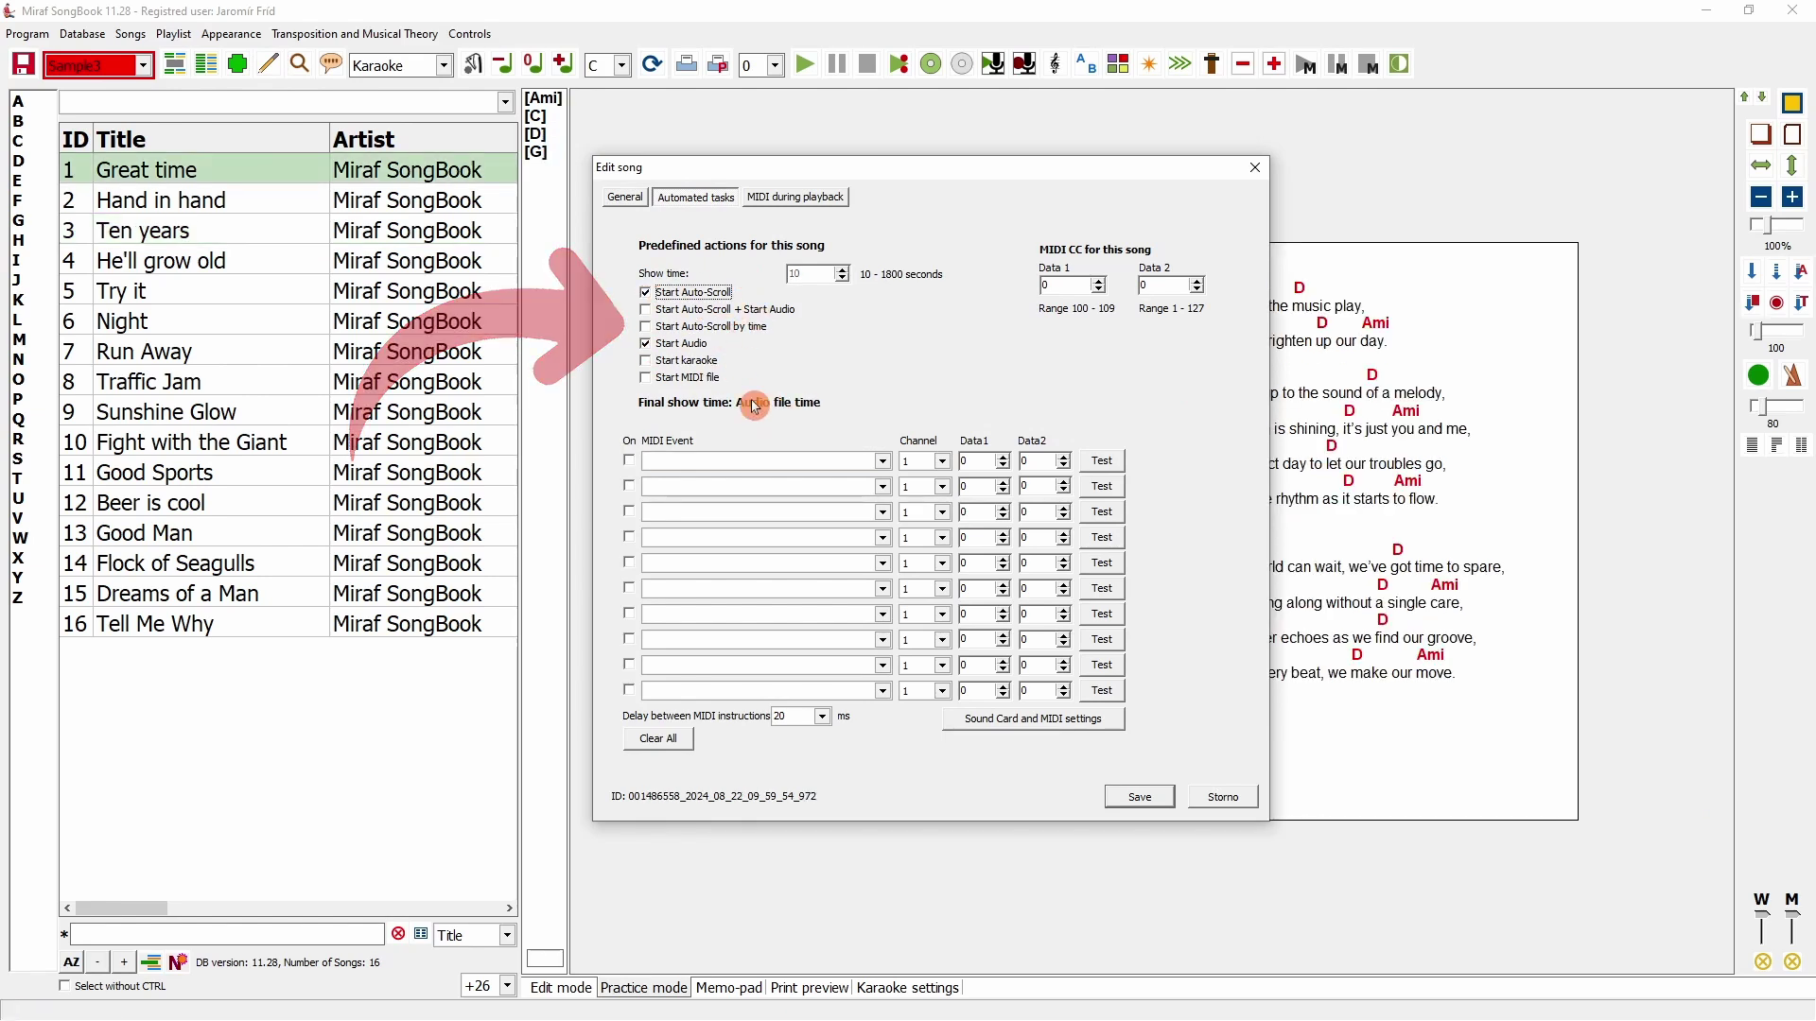
{"action": "left_click", "coordinate": [1137, 800]}
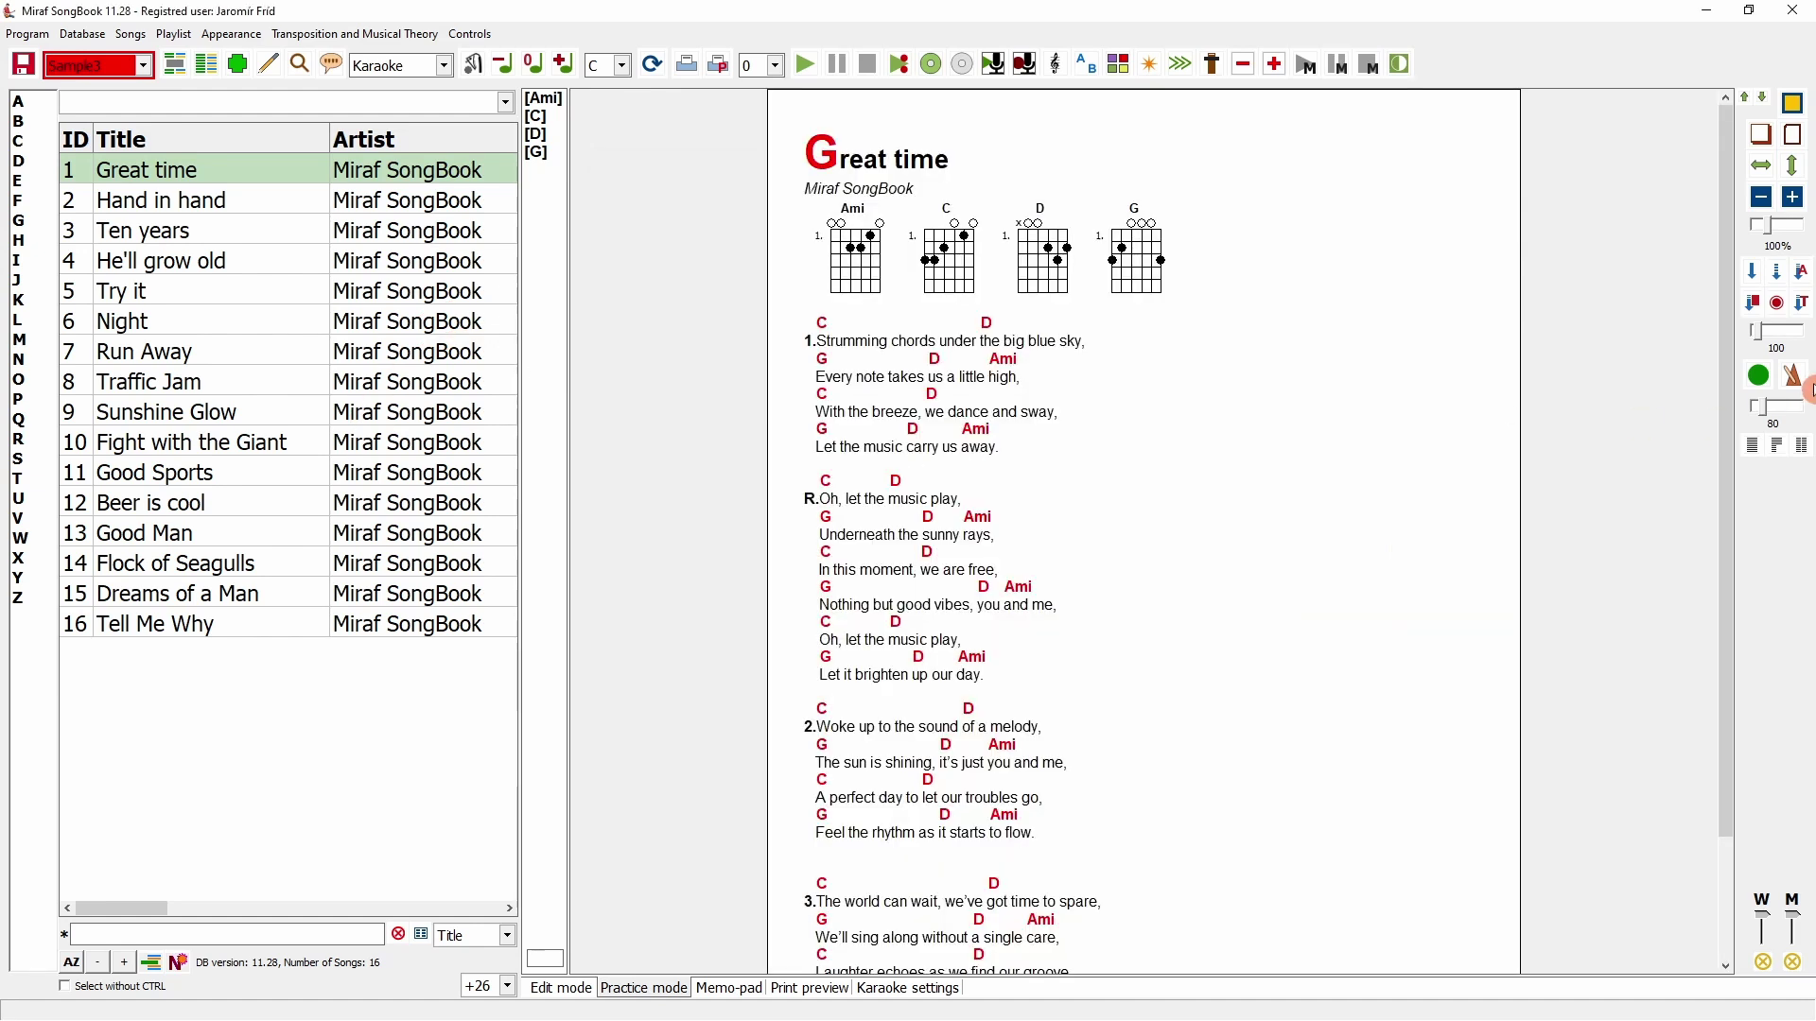
Run the automated tasks of the song Great time, and stop its auto-scroll and audio playback
{"action": "left_click", "coordinate": [1766, 380]}
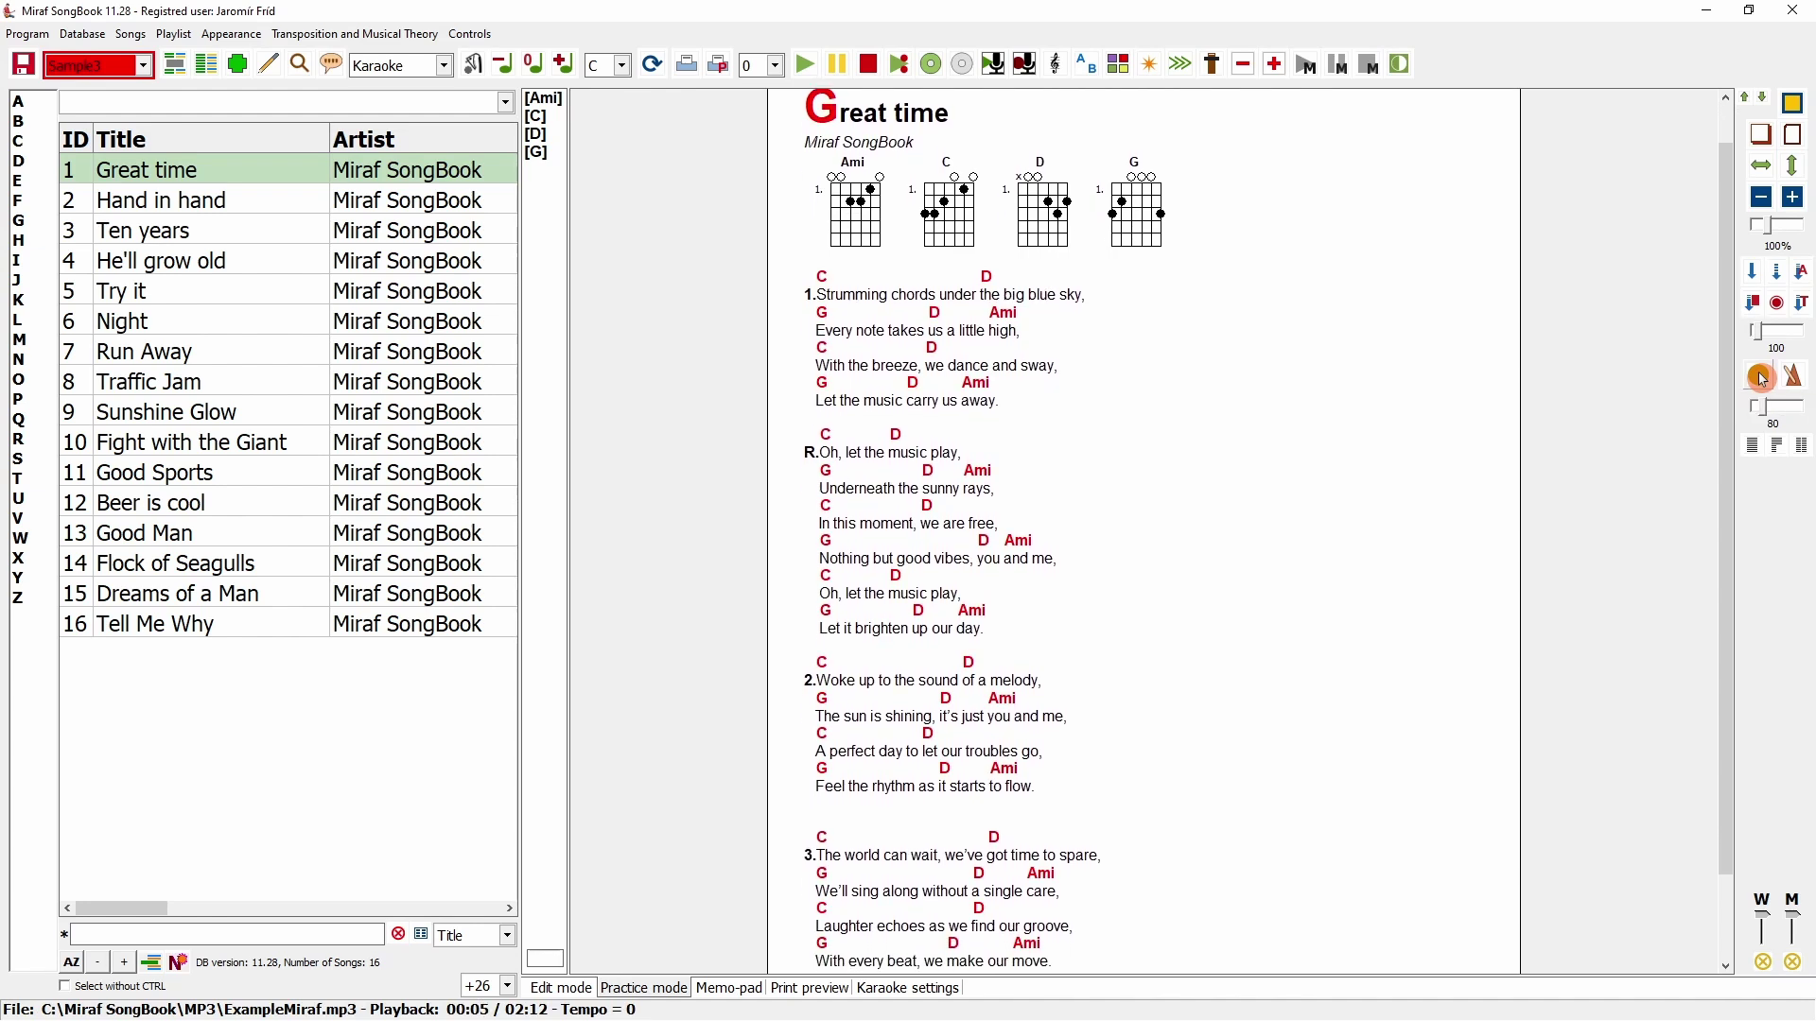
{"action": "left_click", "coordinate": [1765, 378]}
{"action": "left_click", "coordinate": [869, 68]}
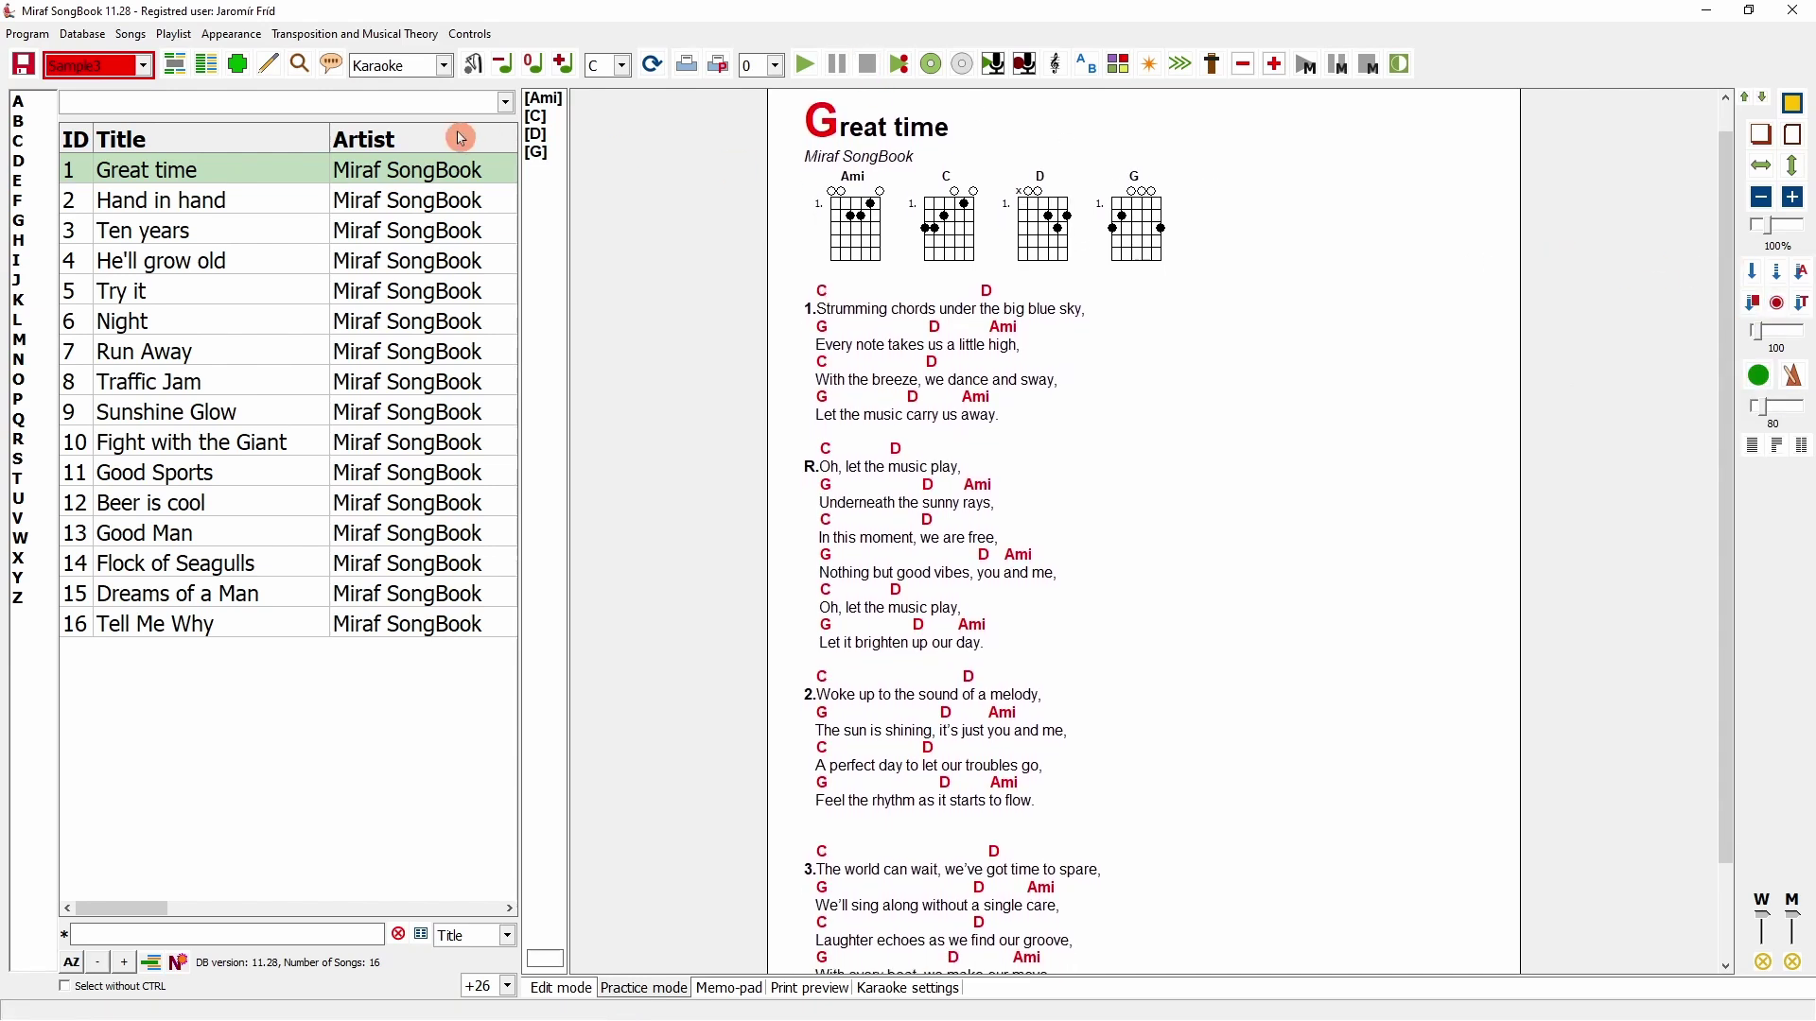
{"action": "left_click", "coordinate": [275, 71]}
{"action": "left_click", "coordinate": [698, 199]}
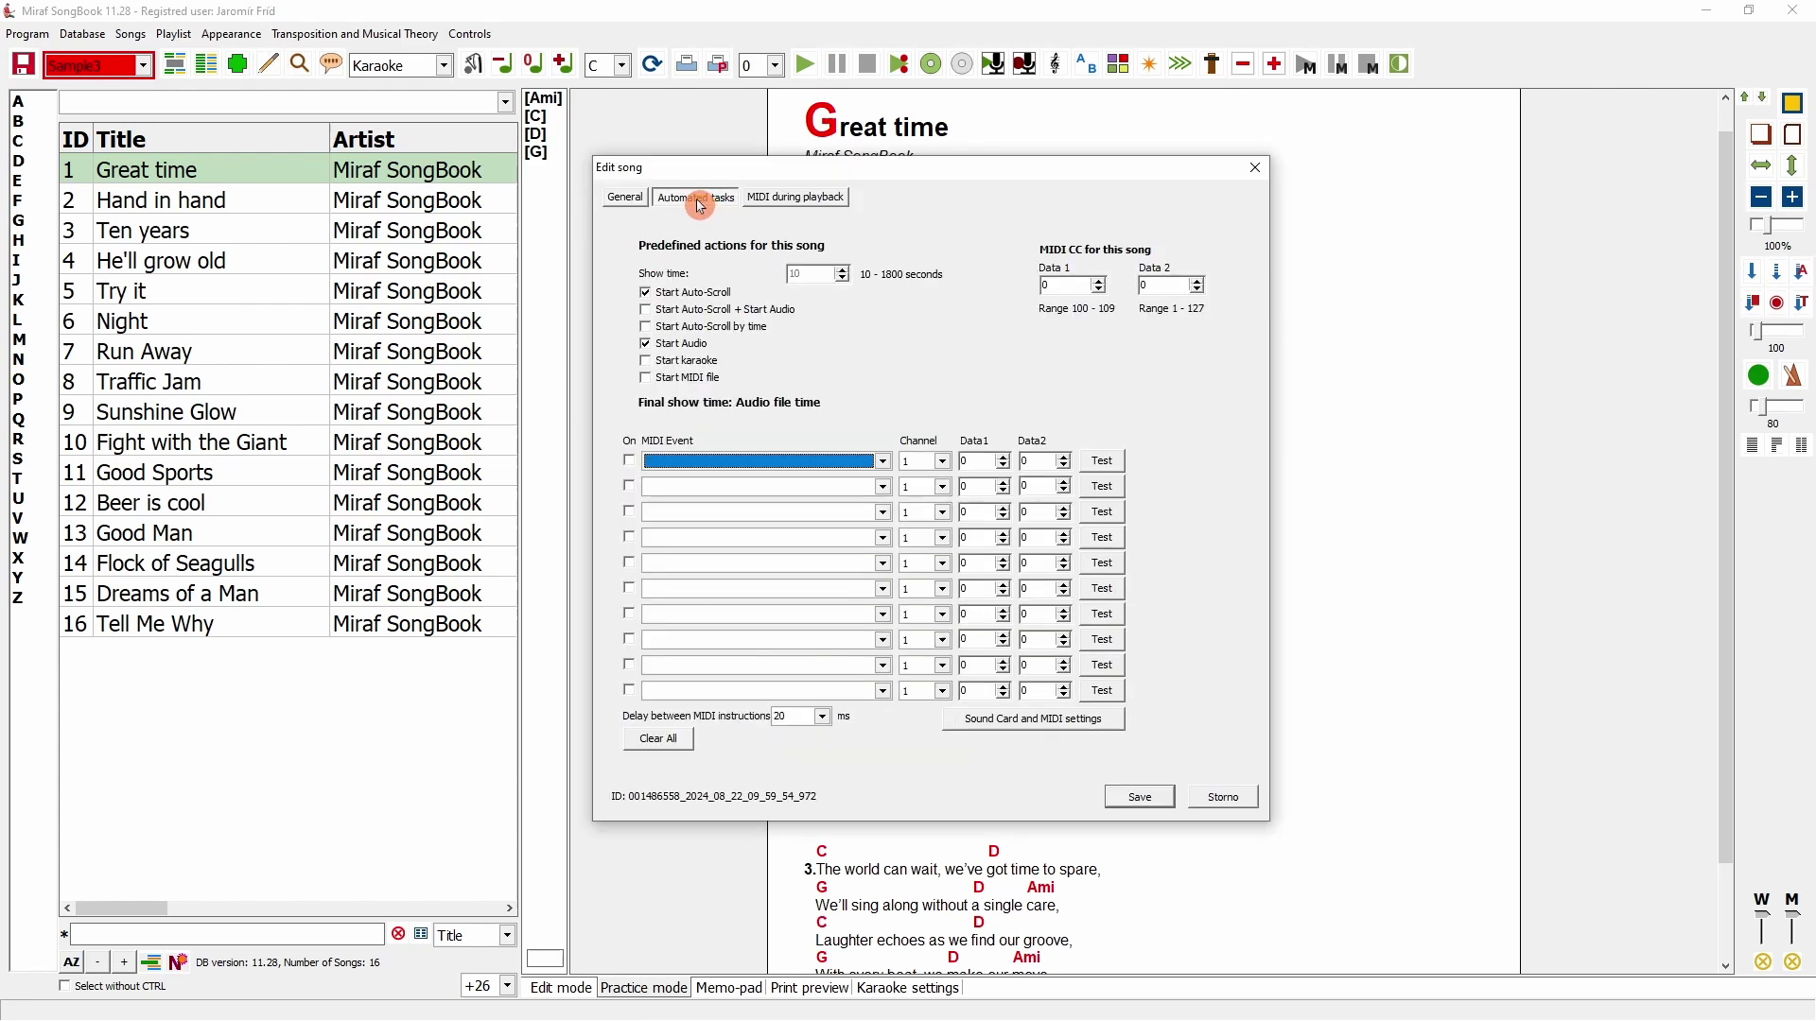
{"action": "left_click", "coordinate": [682, 312]}
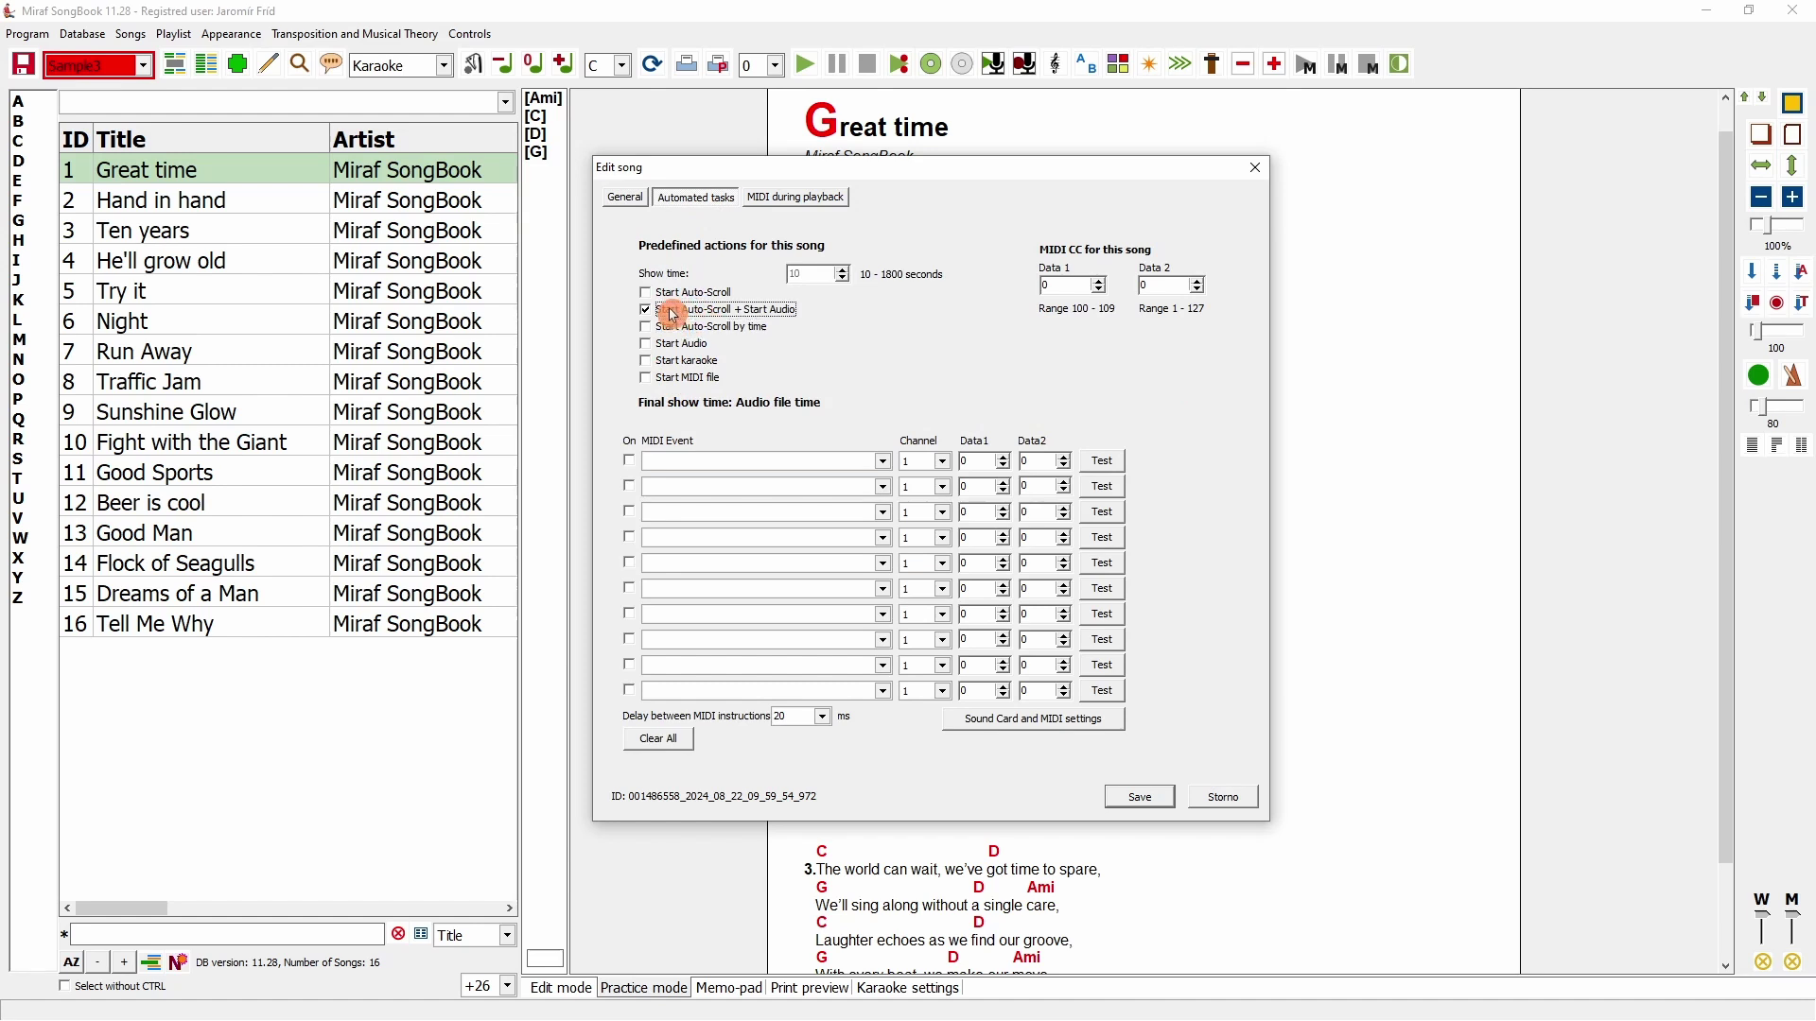
{"action": "left_click", "coordinate": [670, 294]}
{"action": "left_click", "coordinate": [670, 299]}
{"action": "left_click", "coordinate": [677, 298]}
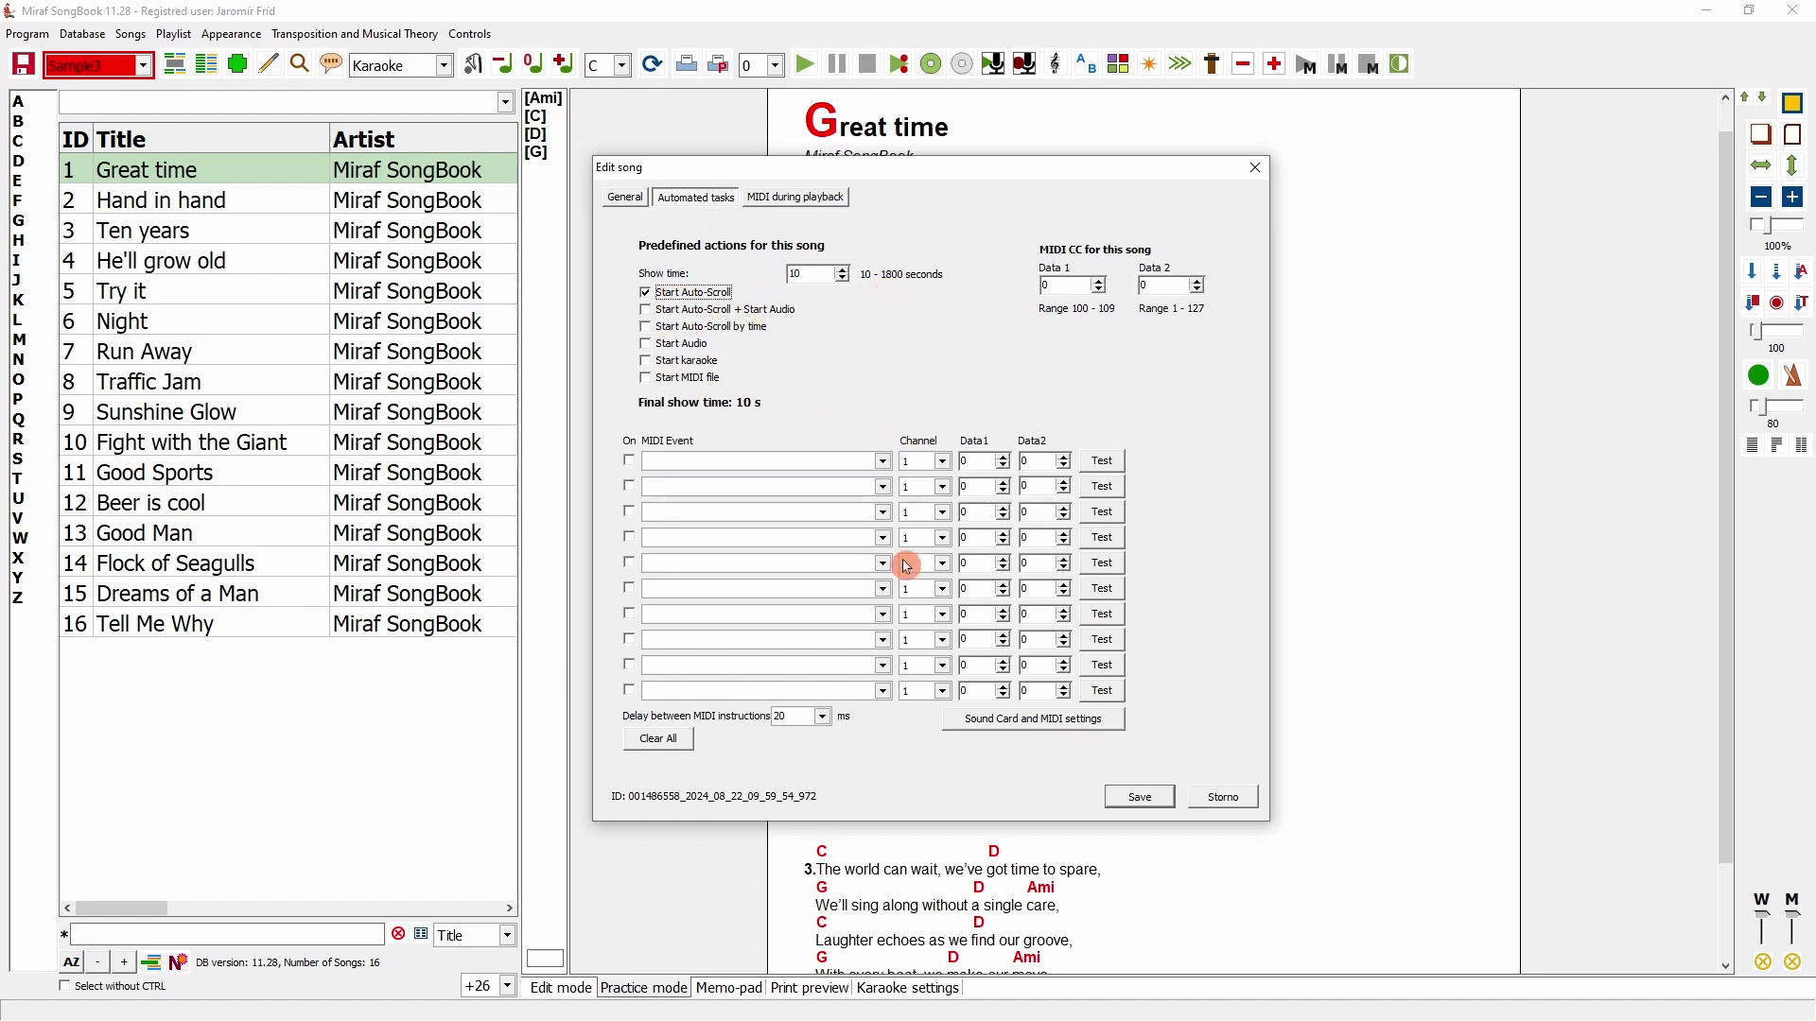
{"action": "left_click", "coordinate": [1224, 796]}
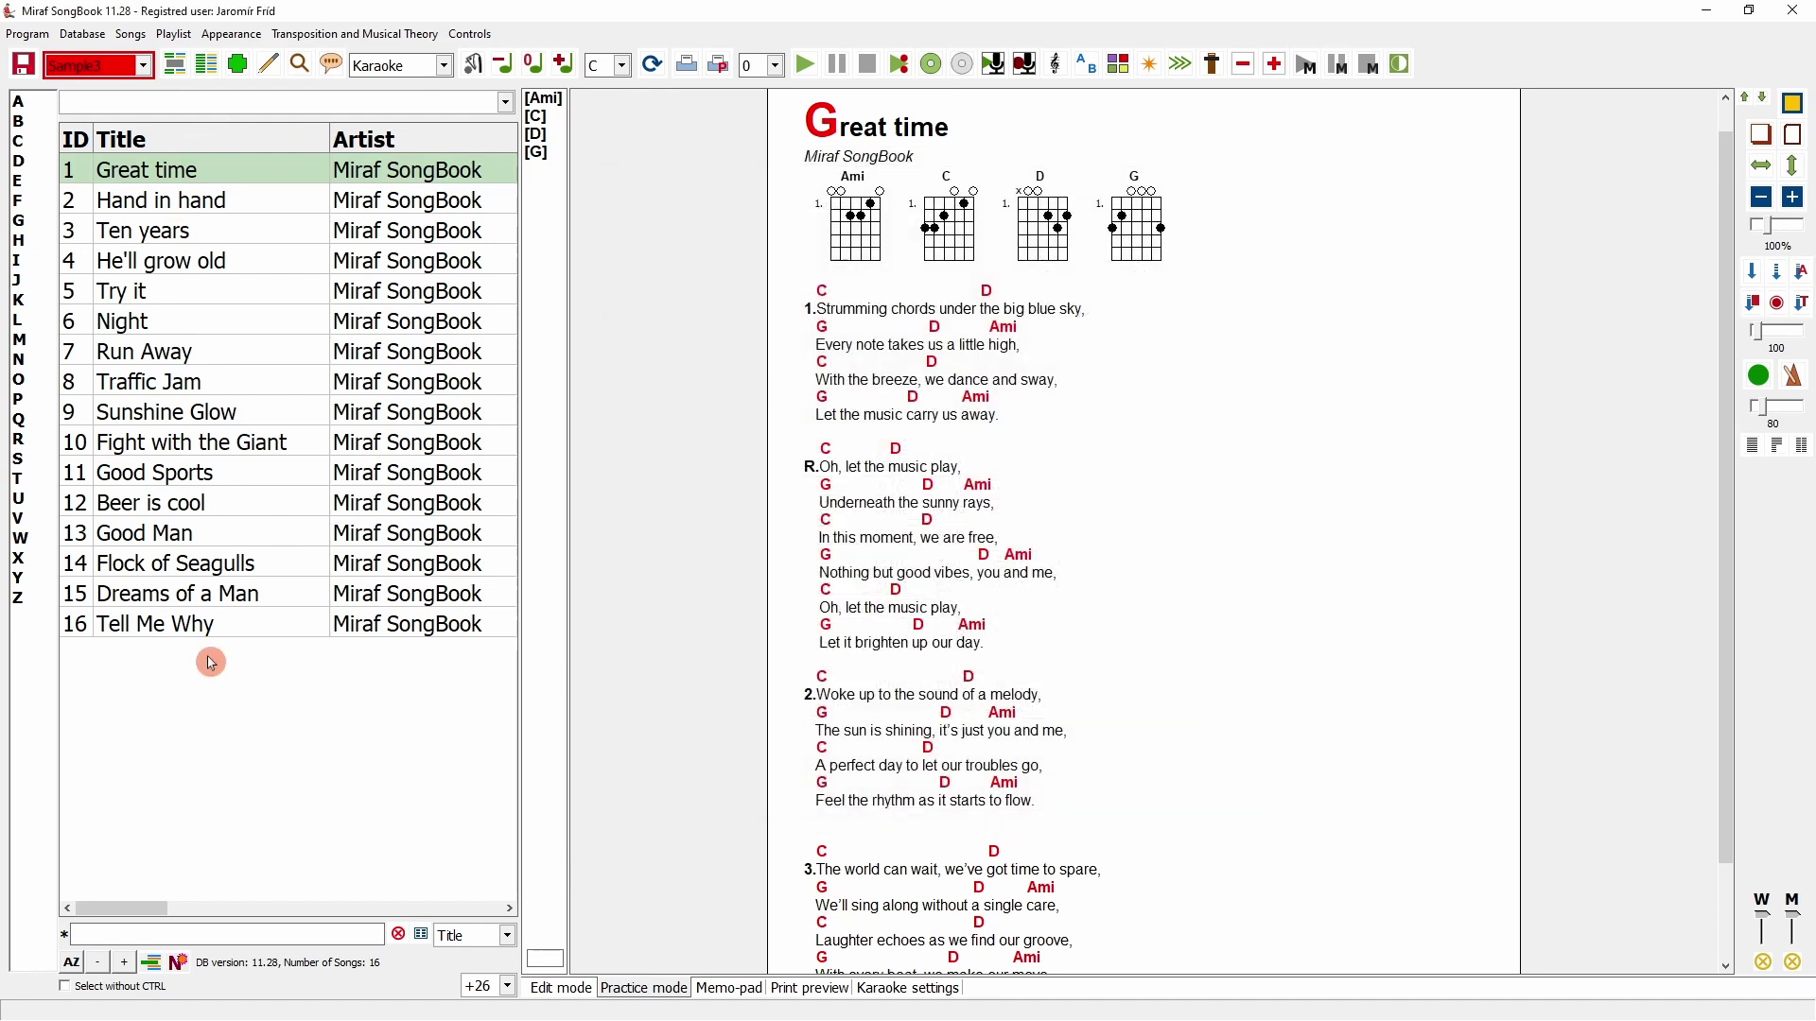
Save the song database Sample3
{"action": "left_click", "coordinate": [1761, 379]}
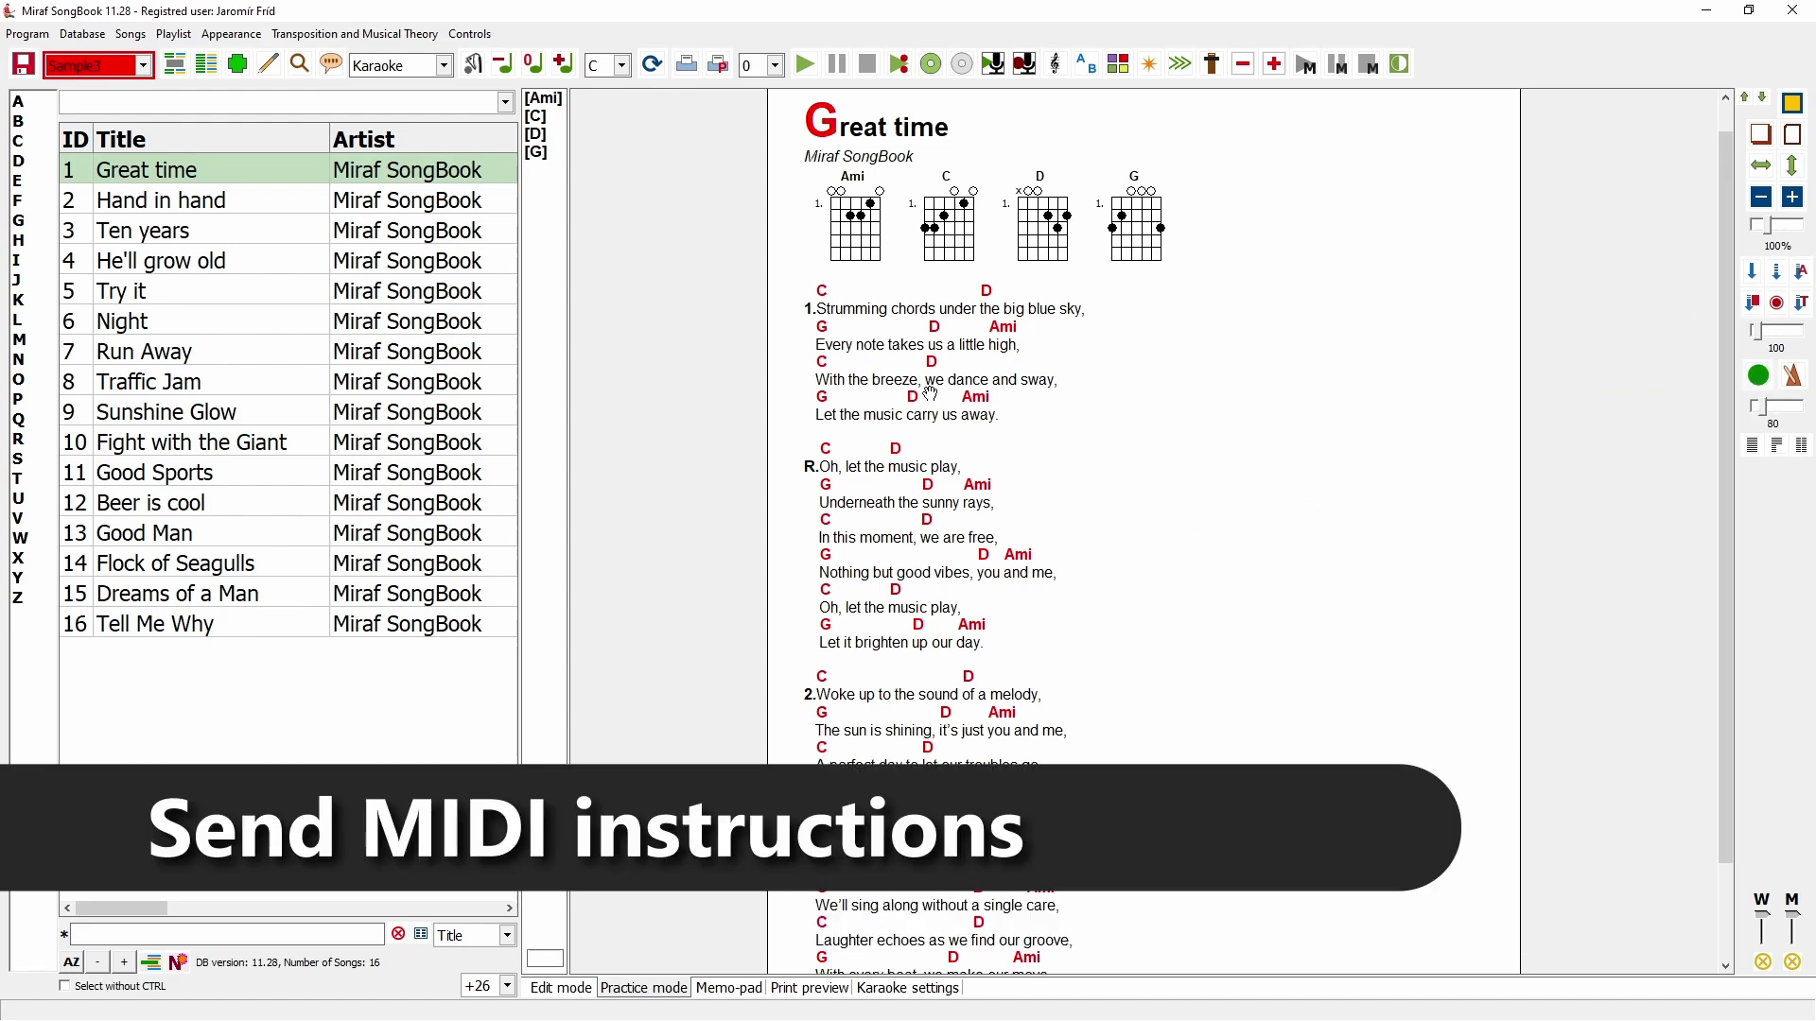
{"action": "left_click", "coordinate": [22, 65]}
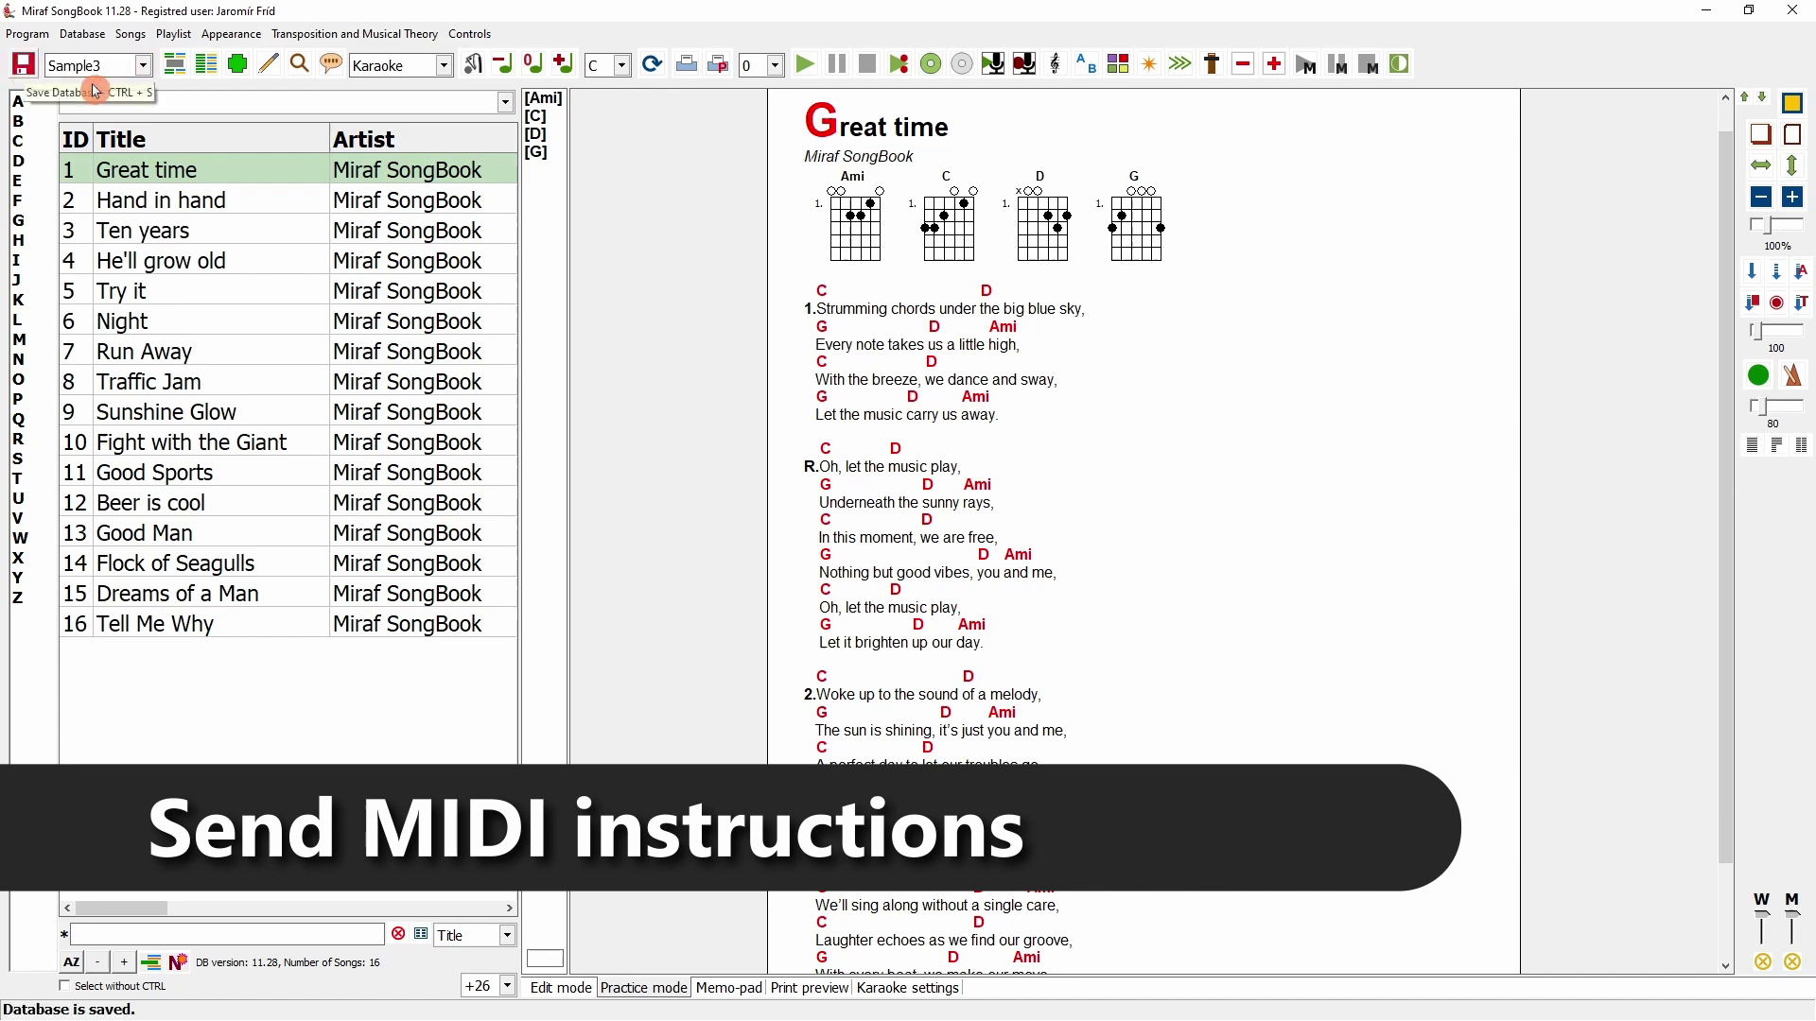
Enable the first MIDI event of the song Great time as Program change on channel 7 with Data1 set to 10
{"action": "left_click", "coordinate": [268, 64]}
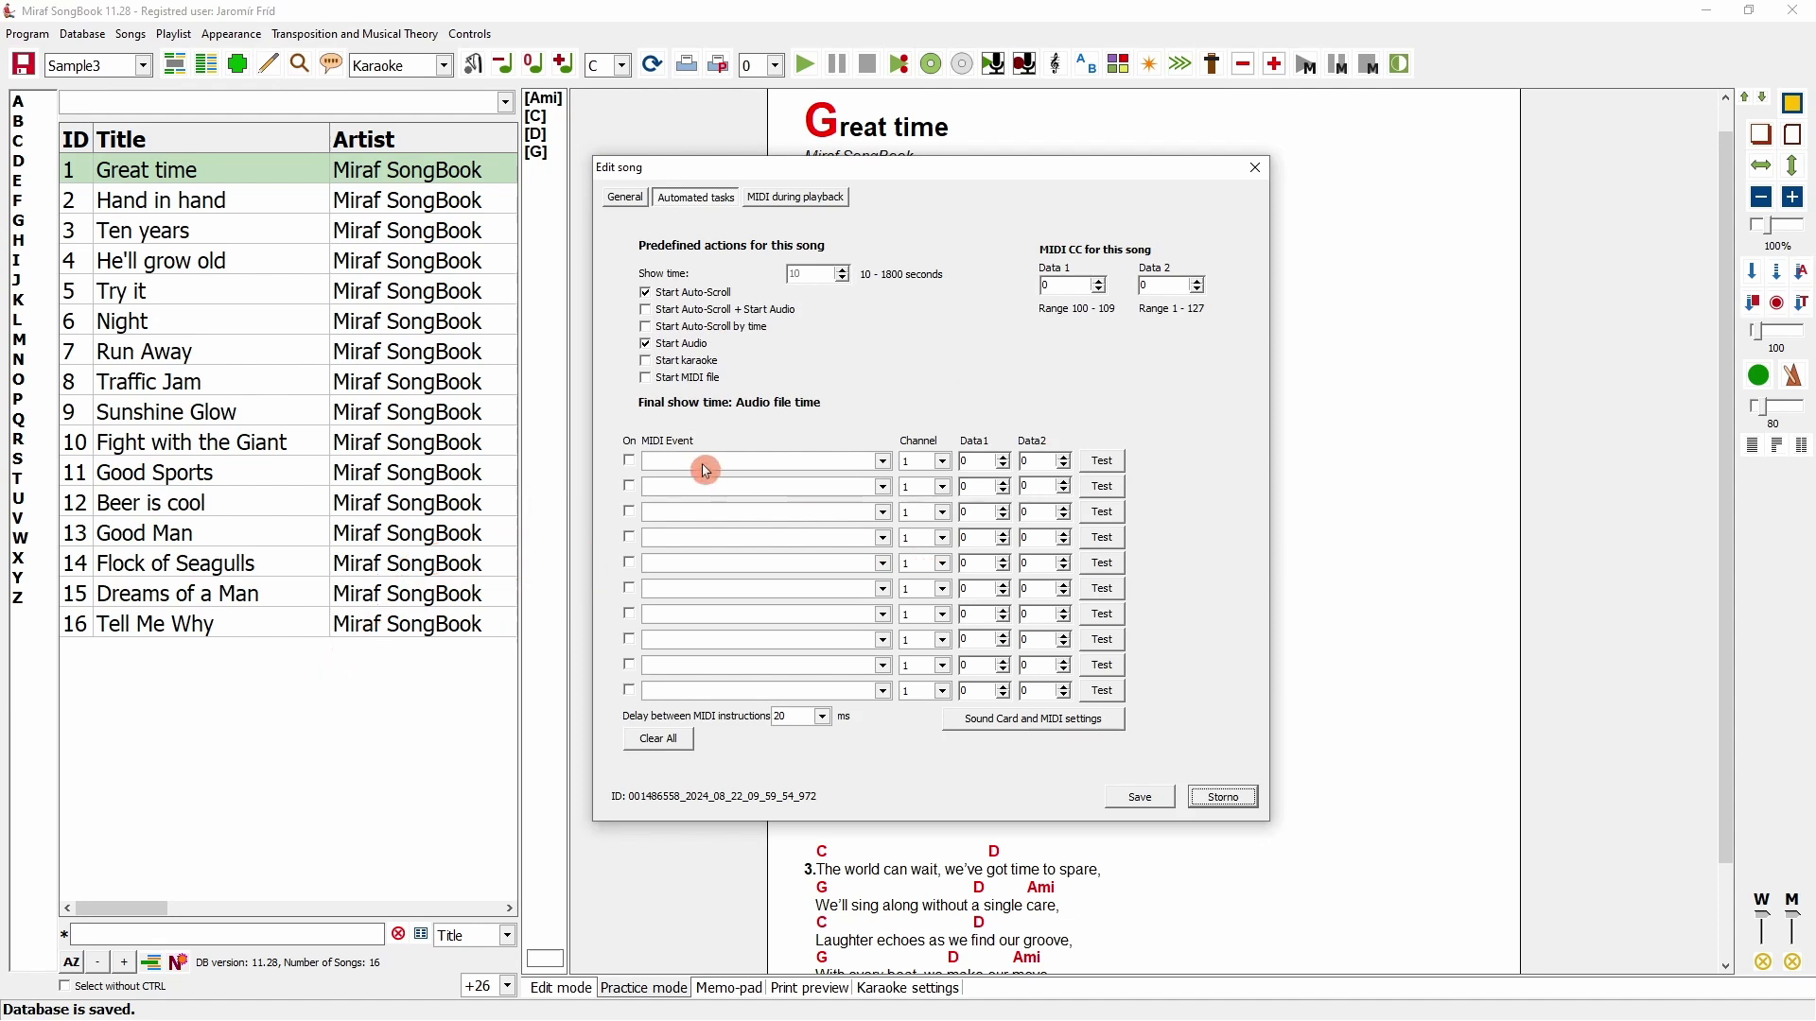
{"action": "left_click", "coordinate": [629, 461]}
{"action": "left_click", "coordinate": [685, 462]}
{"action": "left_click", "coordinate": [709, 529]}
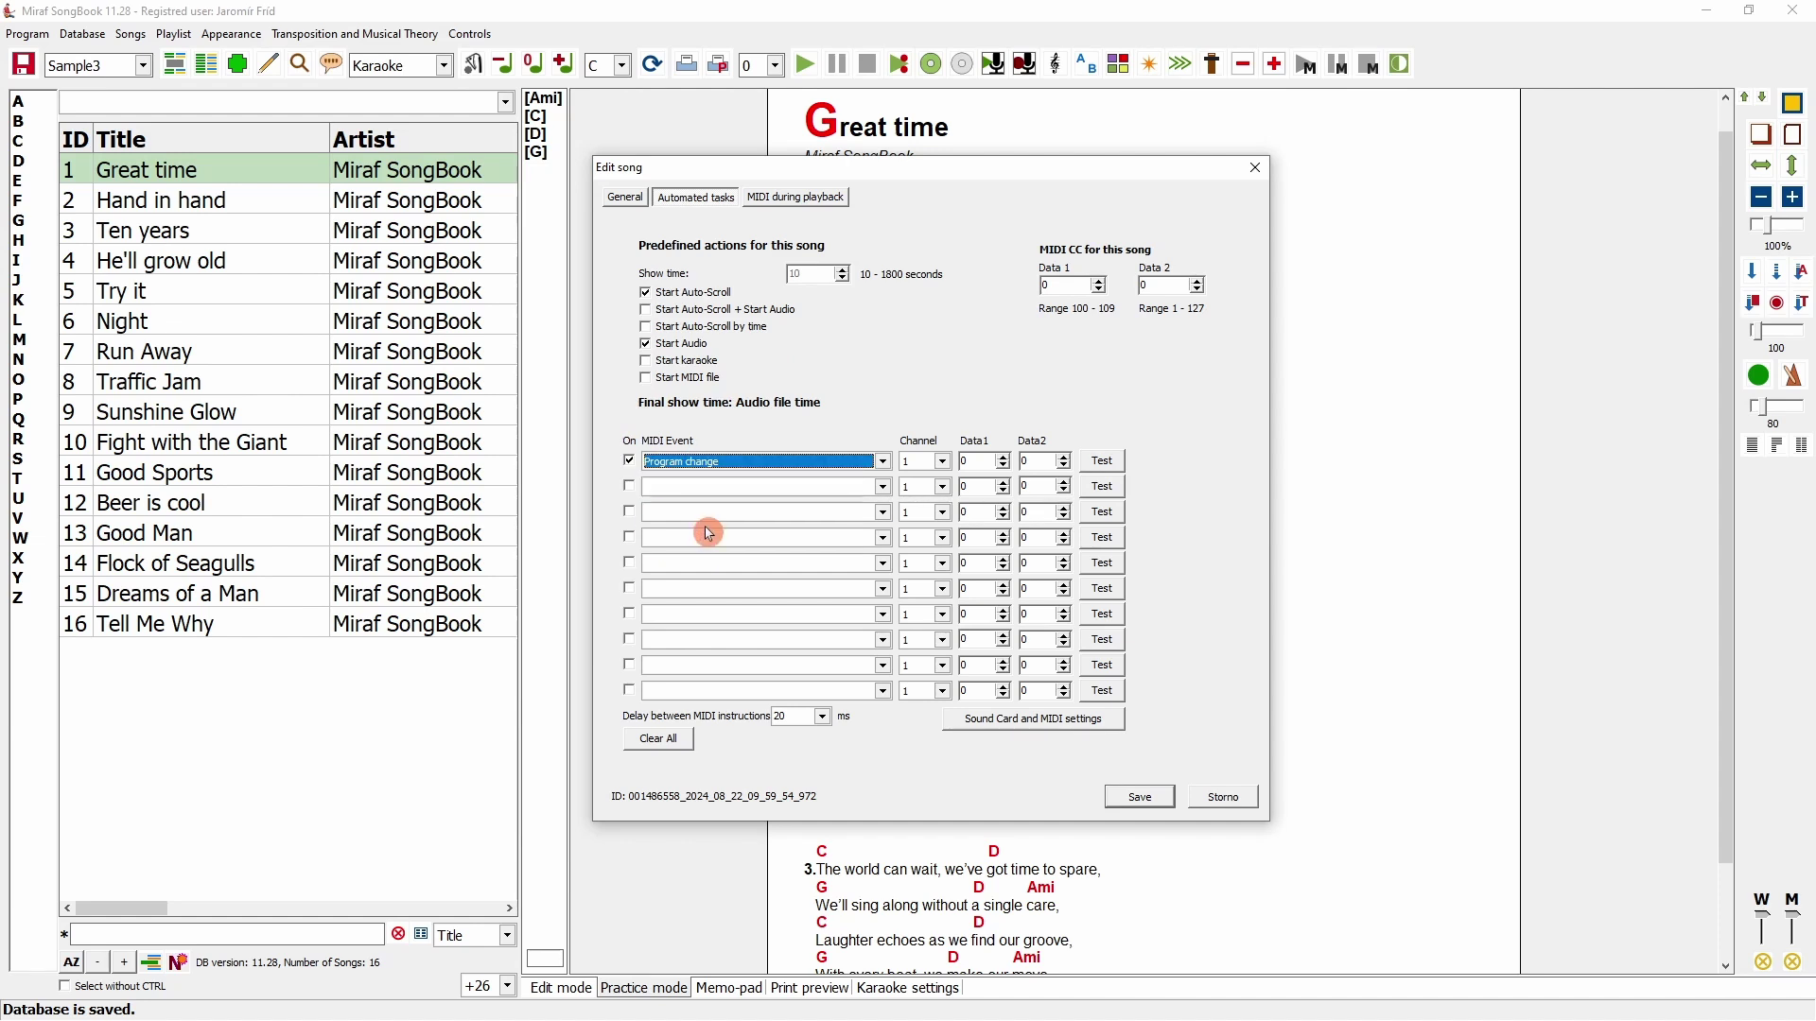
{"action": "left_click", "coordinate": [925, 462]}
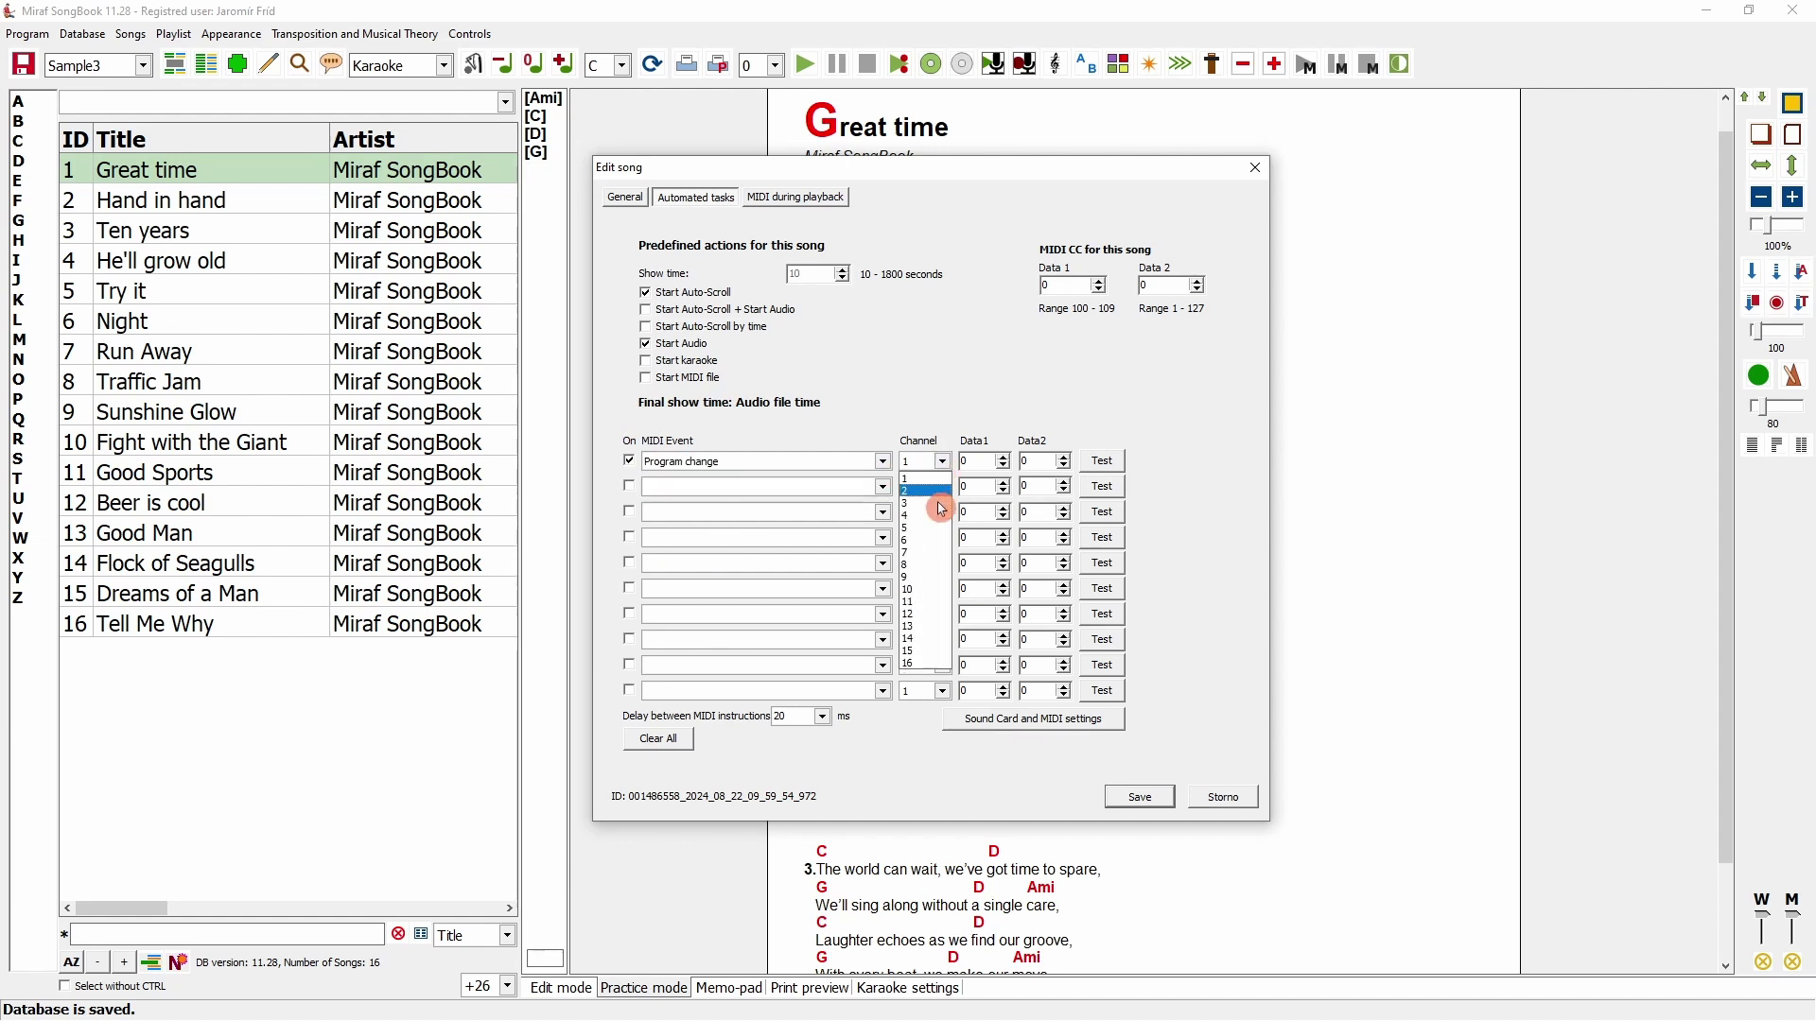
{"action": "left_click", "coordinate": [925, 554]}
{"action": "key", "text": "Tab"}
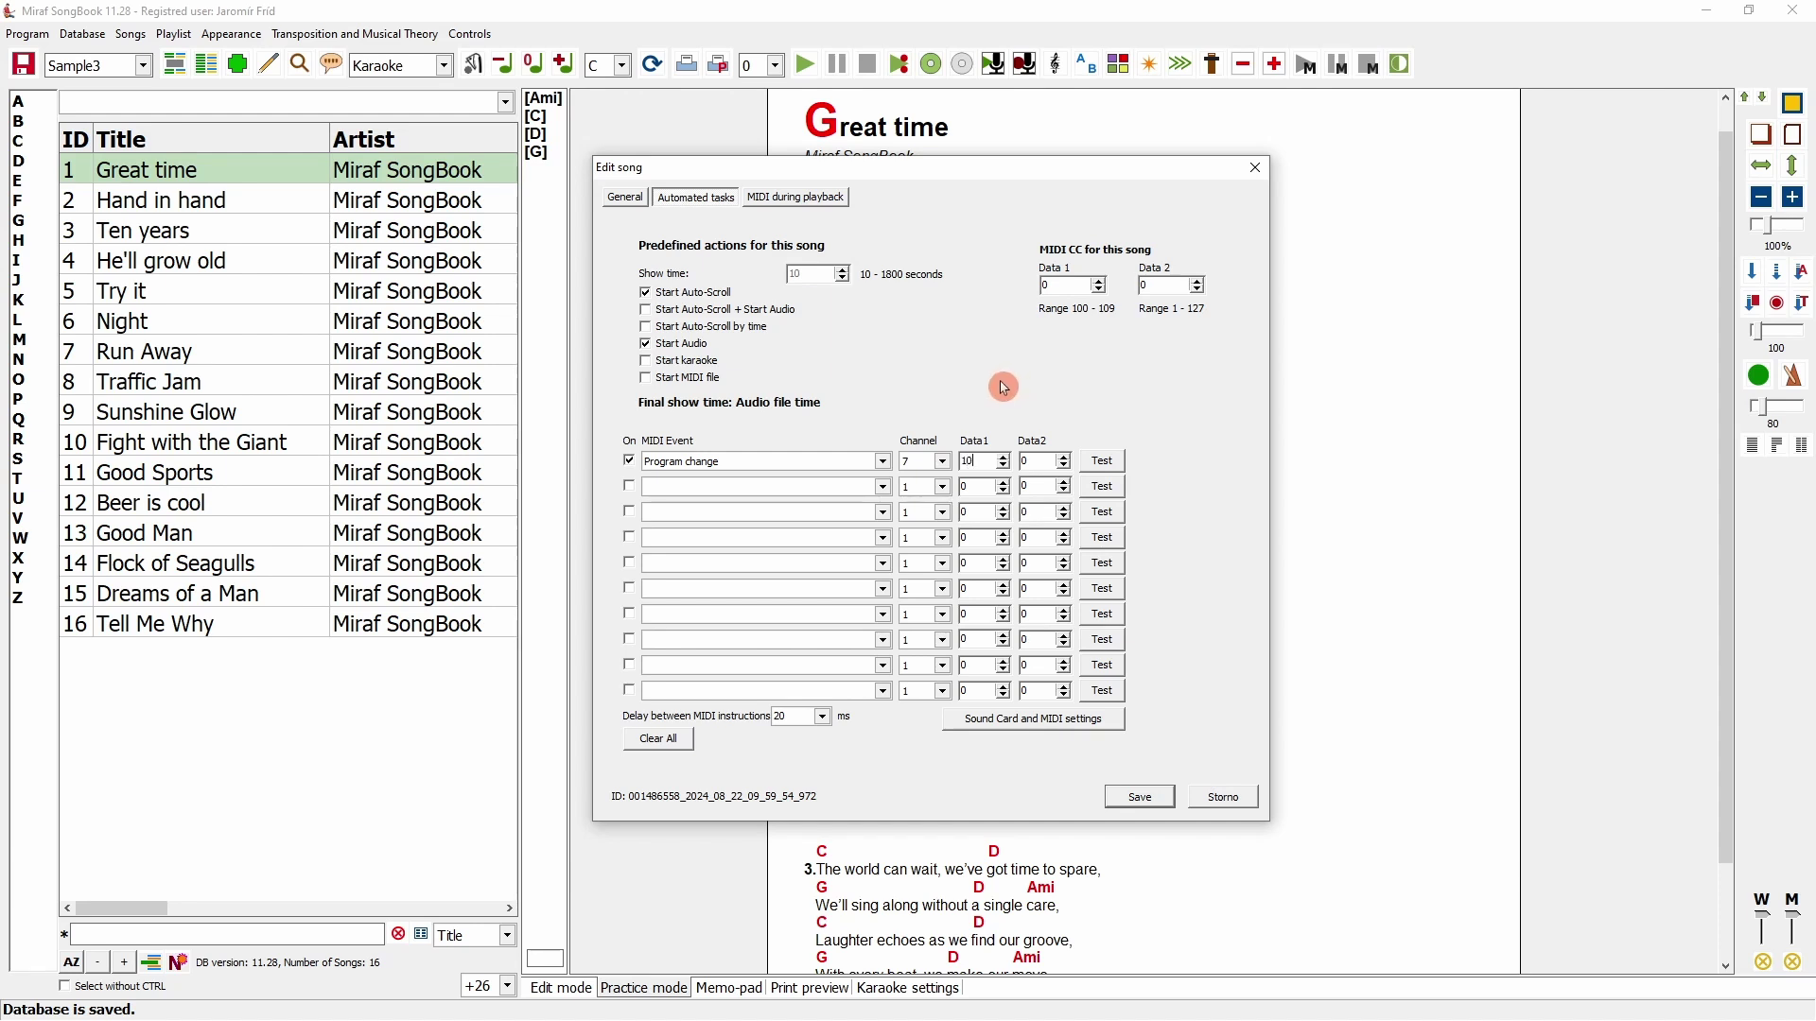
Enable the second MIDI event as Program change on channel 6 with Data1 set to 5, and save the song
{"action": "left_click", "coordinate": [629, 486]}
{"action": "left_click", "coordinate": [676, 487]}
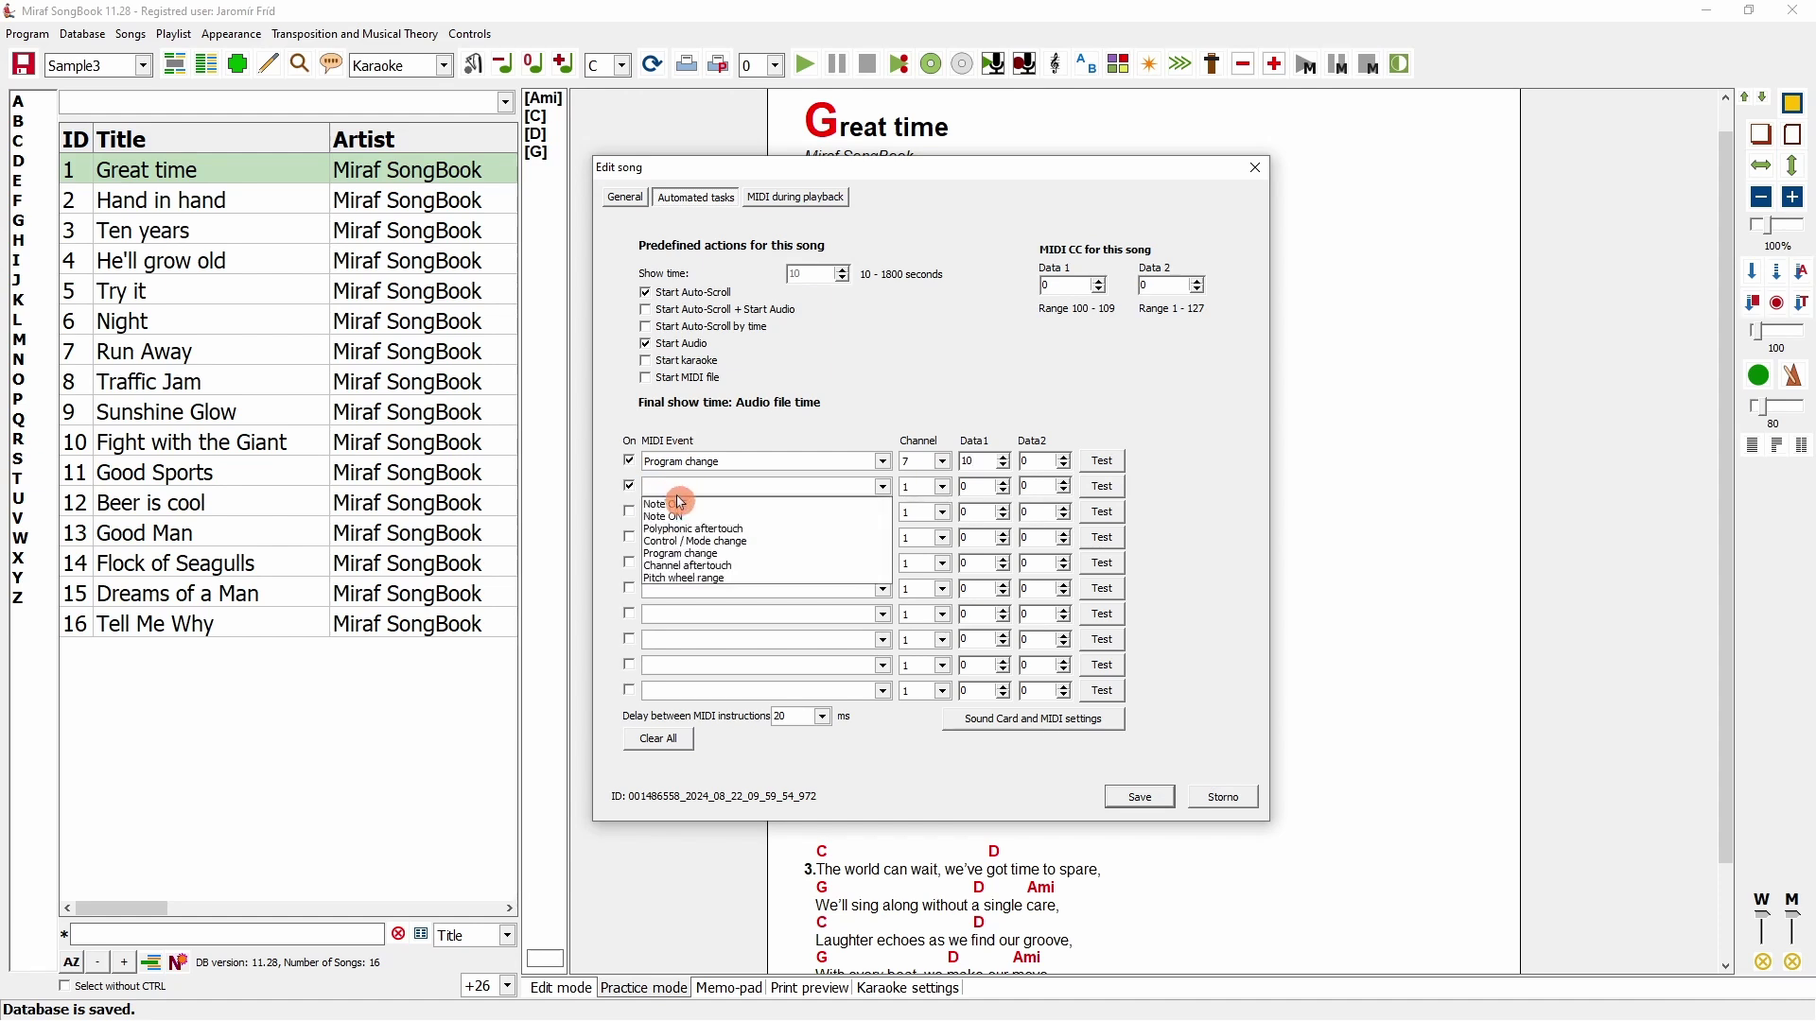
{"action": "left_click", "coordinate": [688, 561]}
{"action": "left_click", "coordinate": [938, 486]}
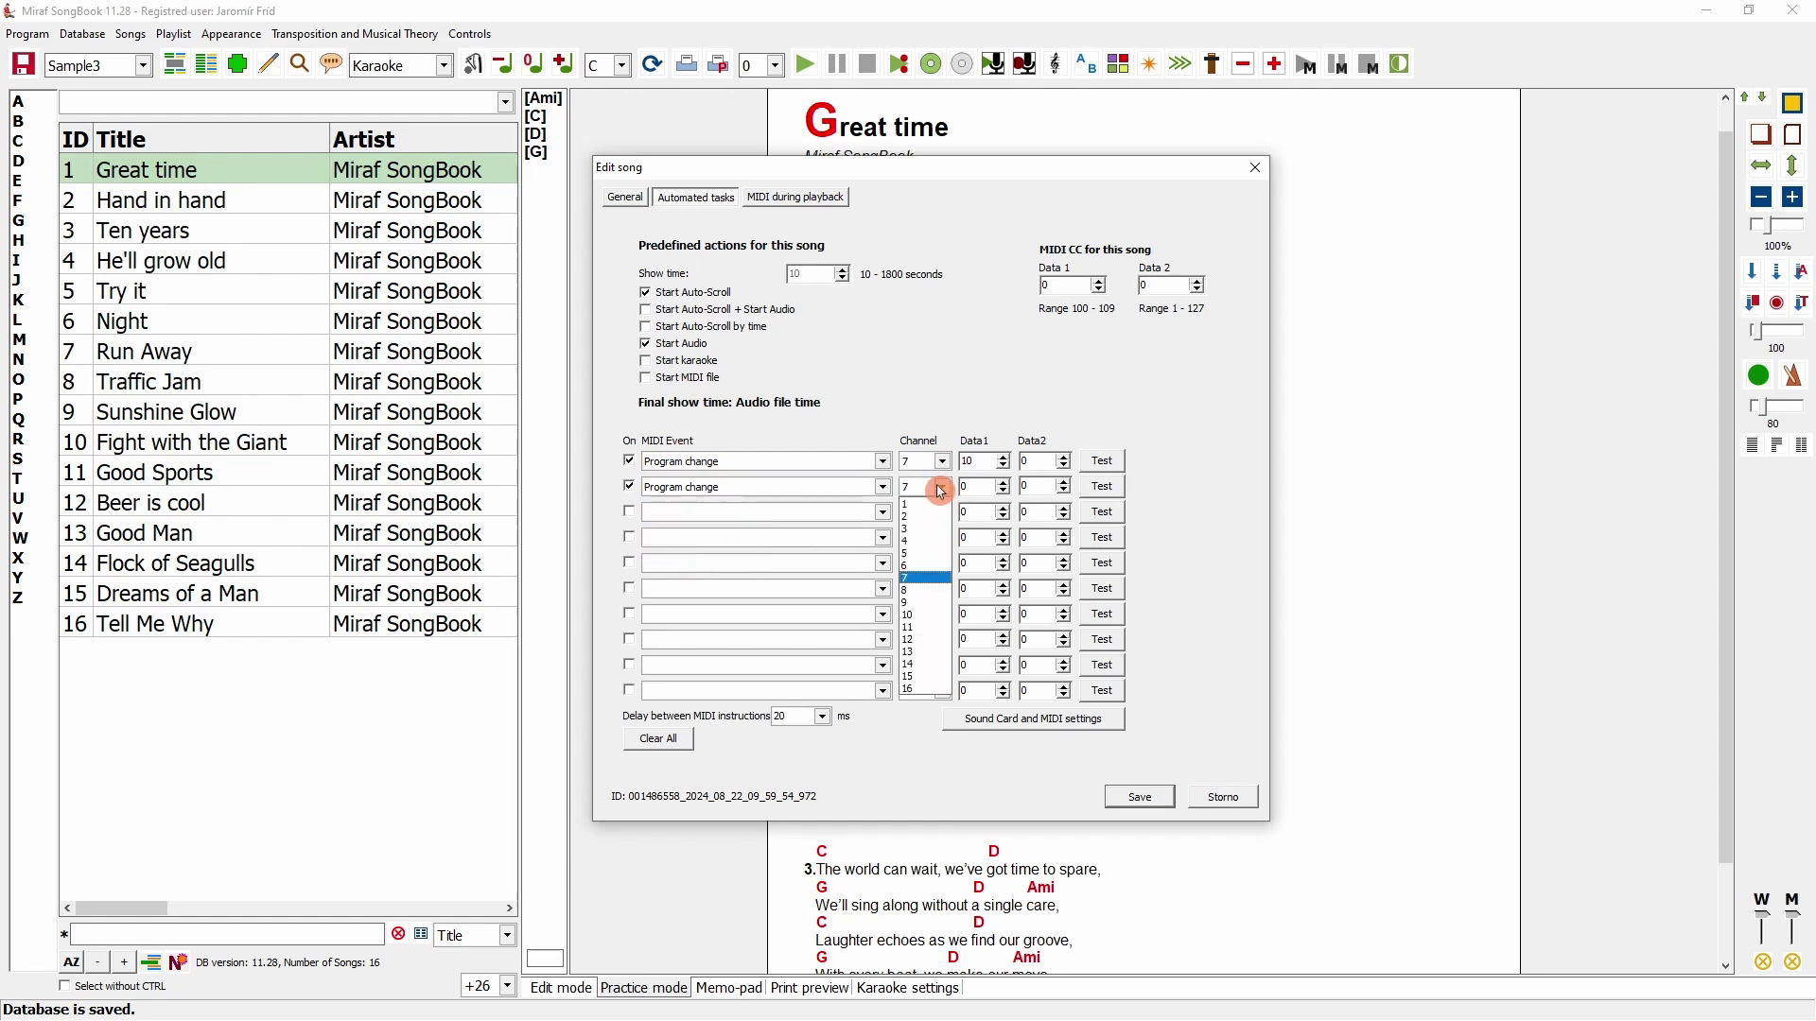
{"action": "left_click", "coordinate": [920, 567]}
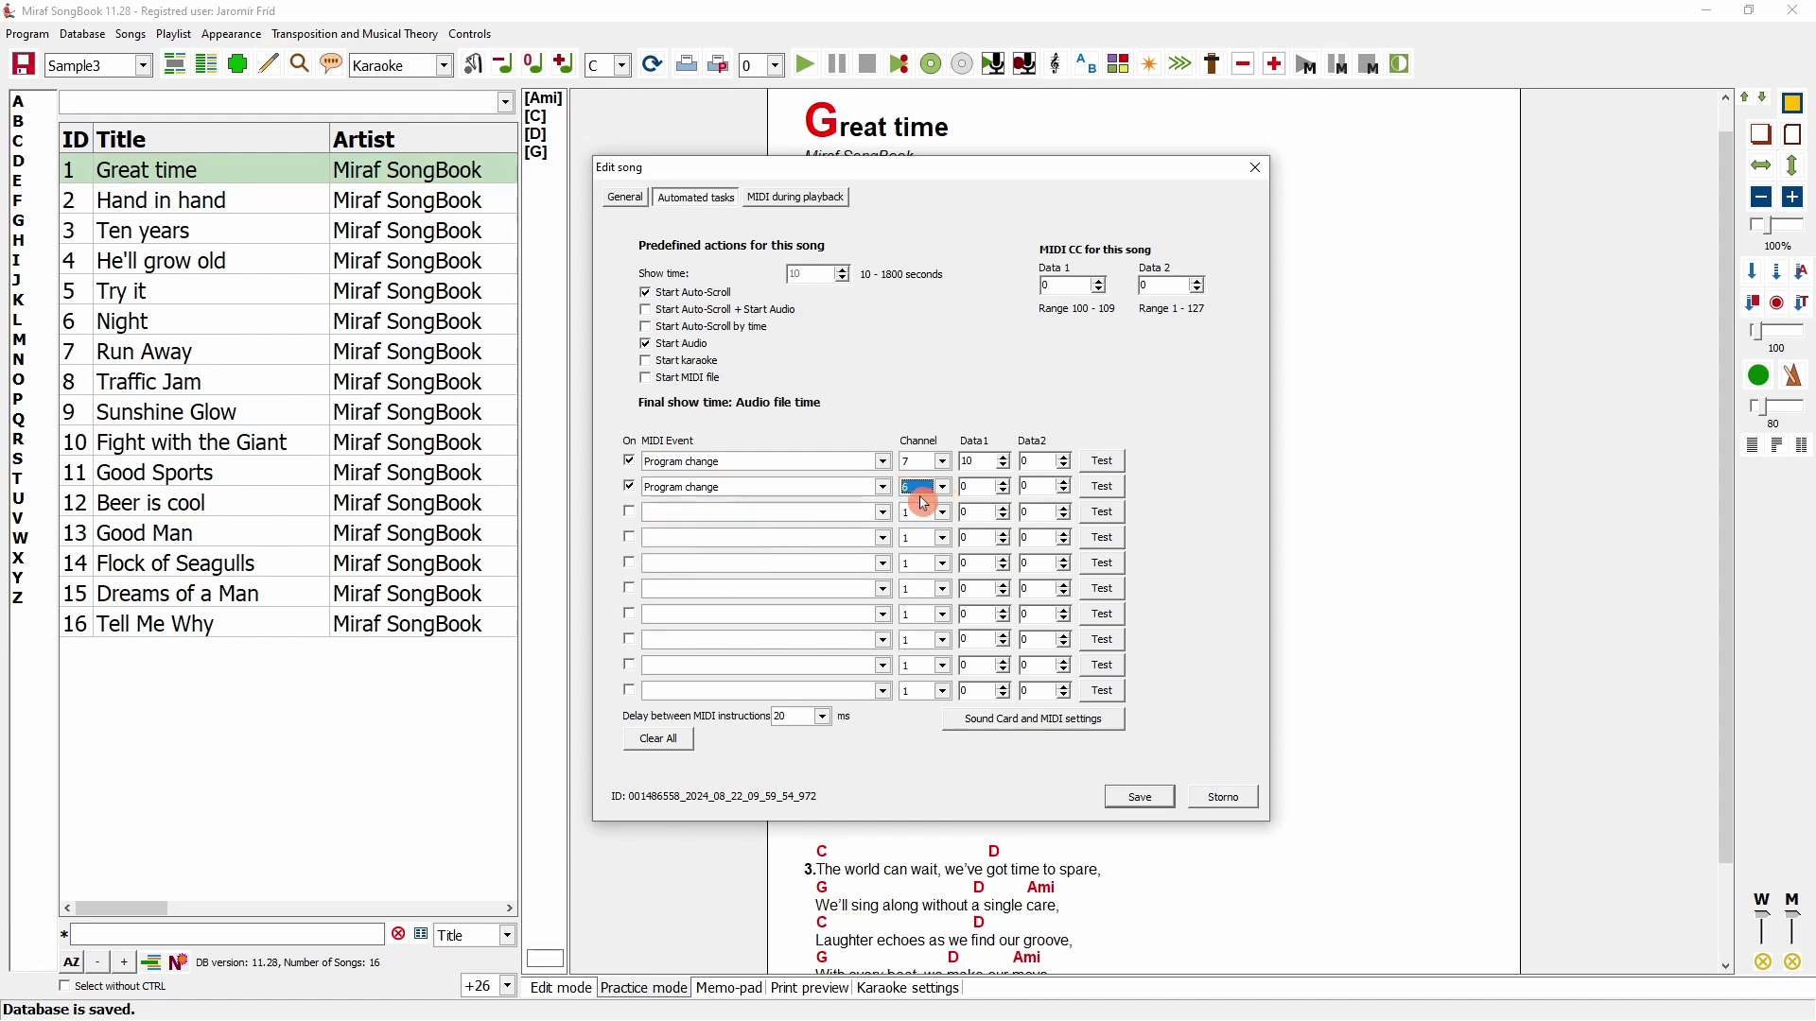
{"action": "key", "text": "Tab"}
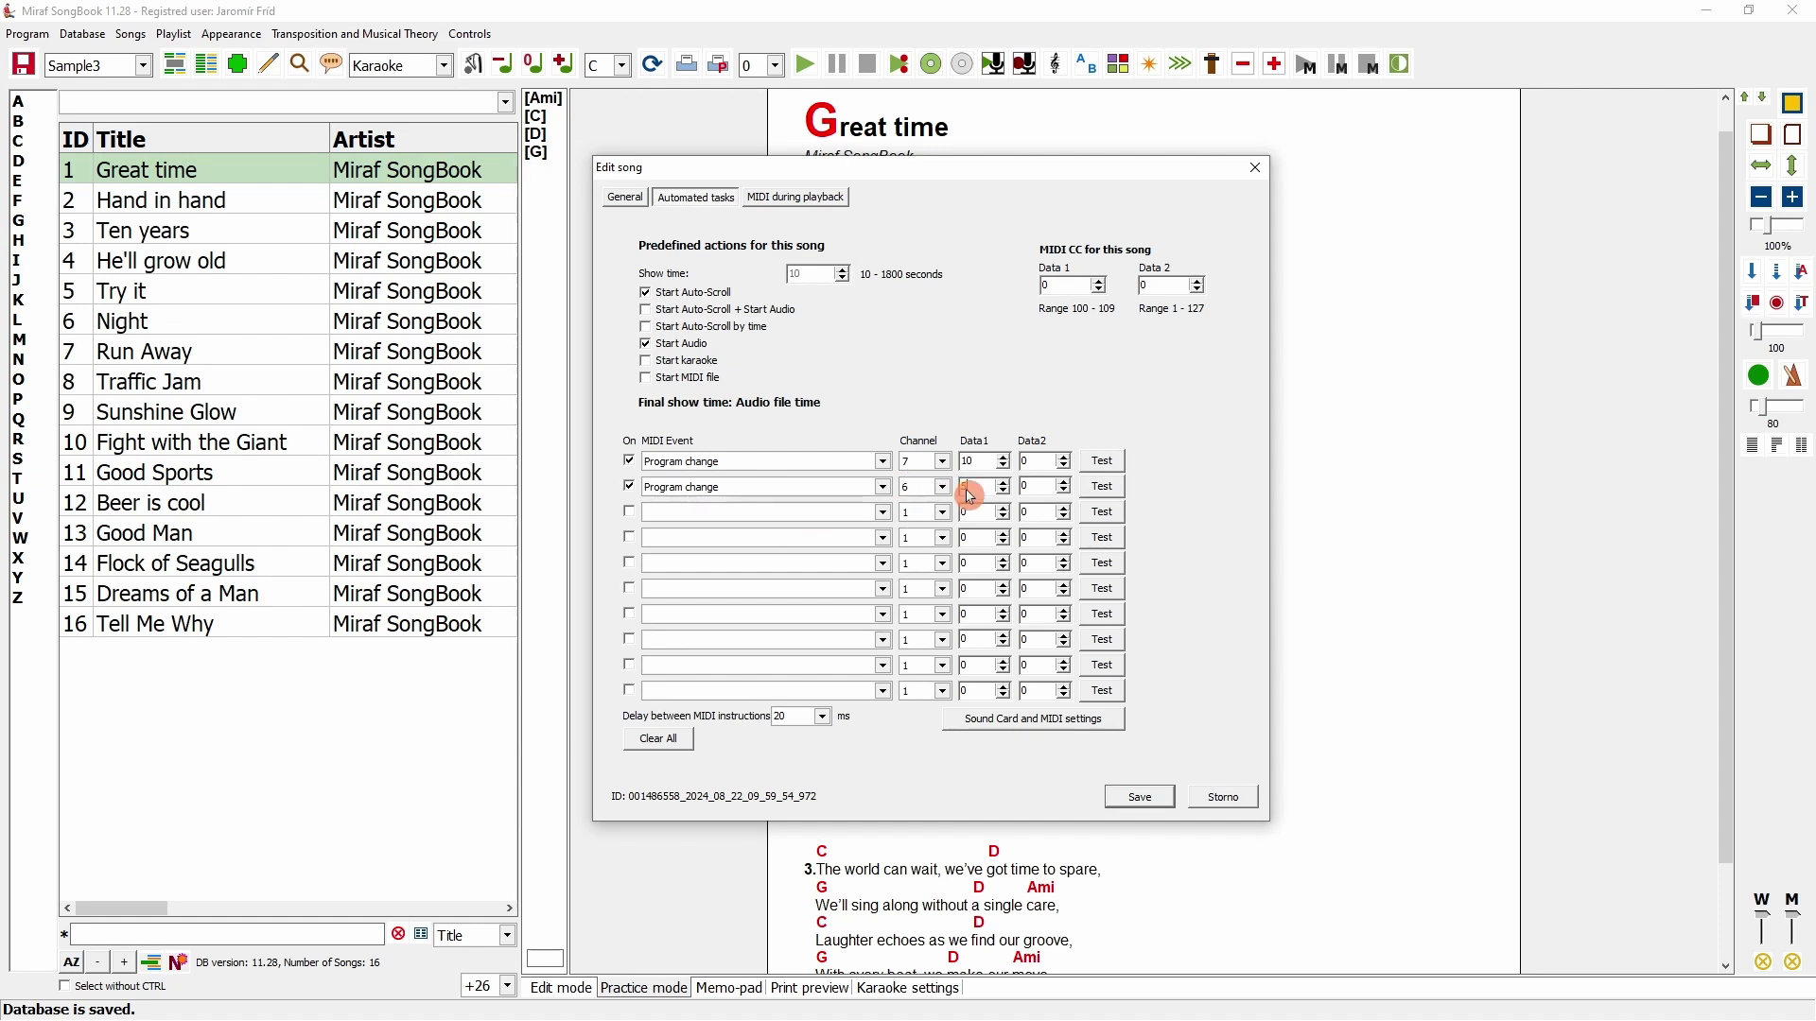
{"action": "type", "text": "5"}
{"action": "left_click", "coordinate": [1140, 798]}
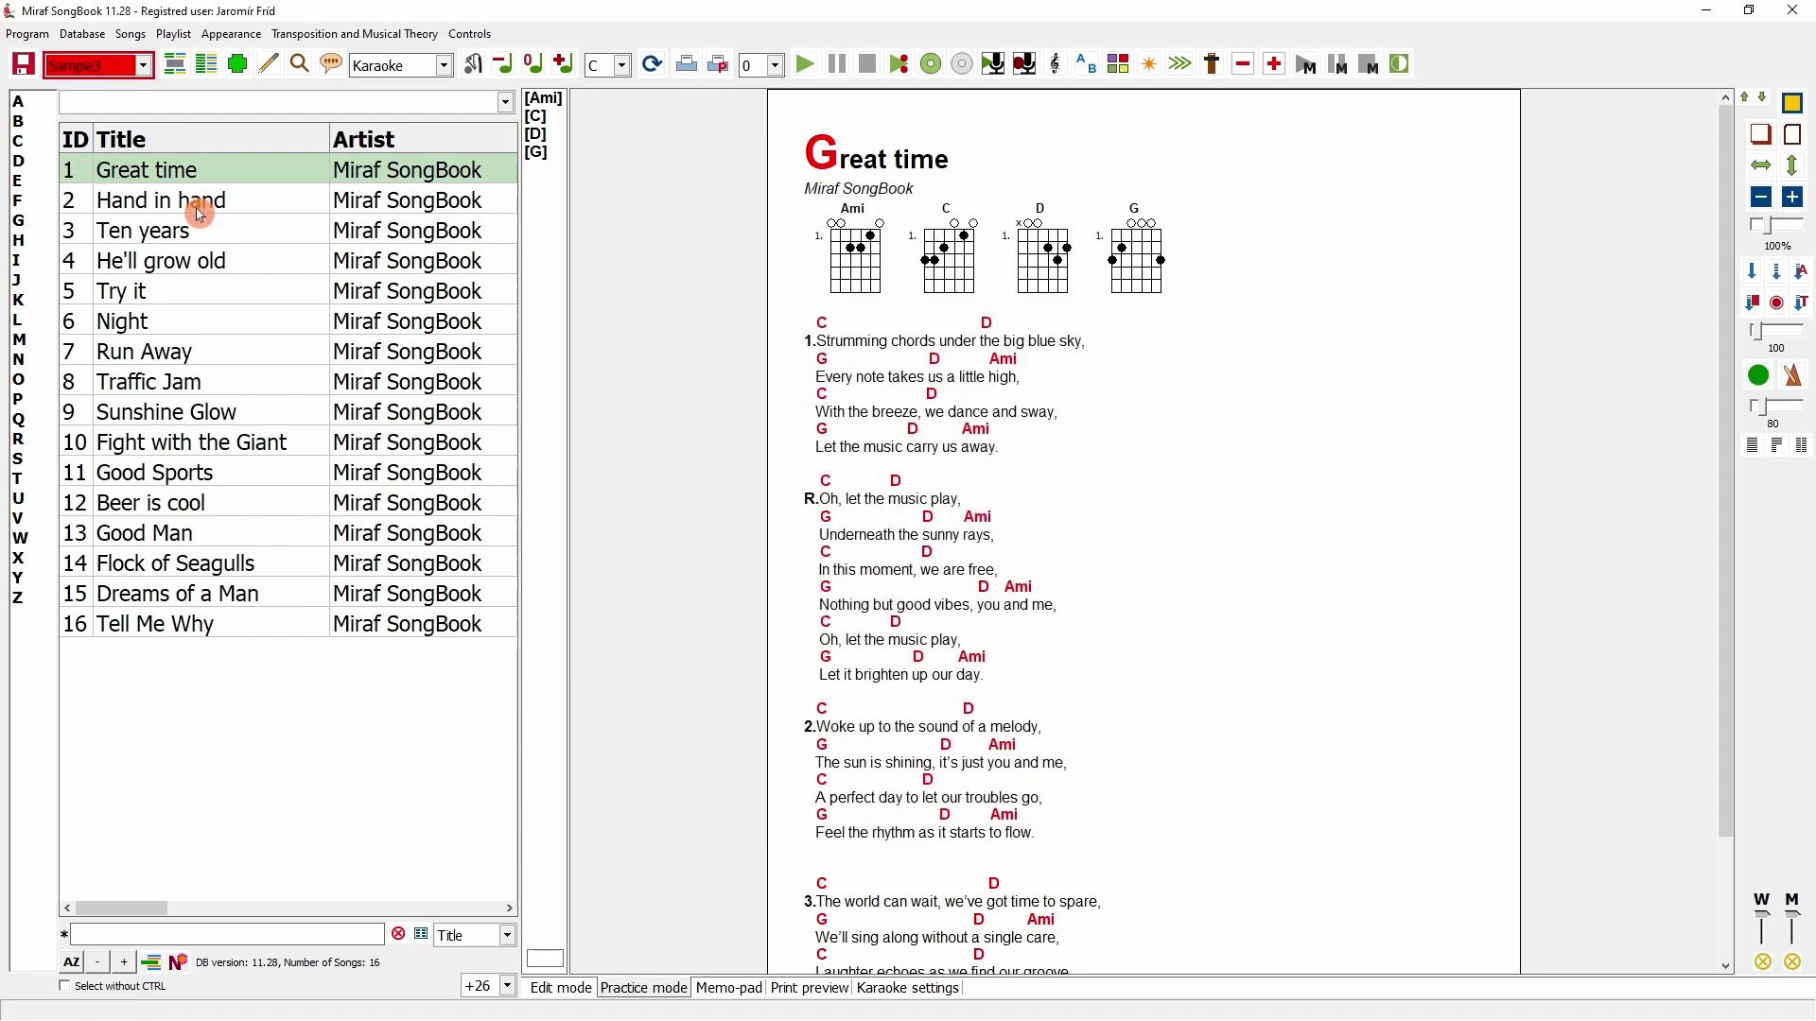
Switch to the song Ten years and back to Great time to test sending the MIDI instructions
{"action": "left_click", "coordinate": [170, 231]}
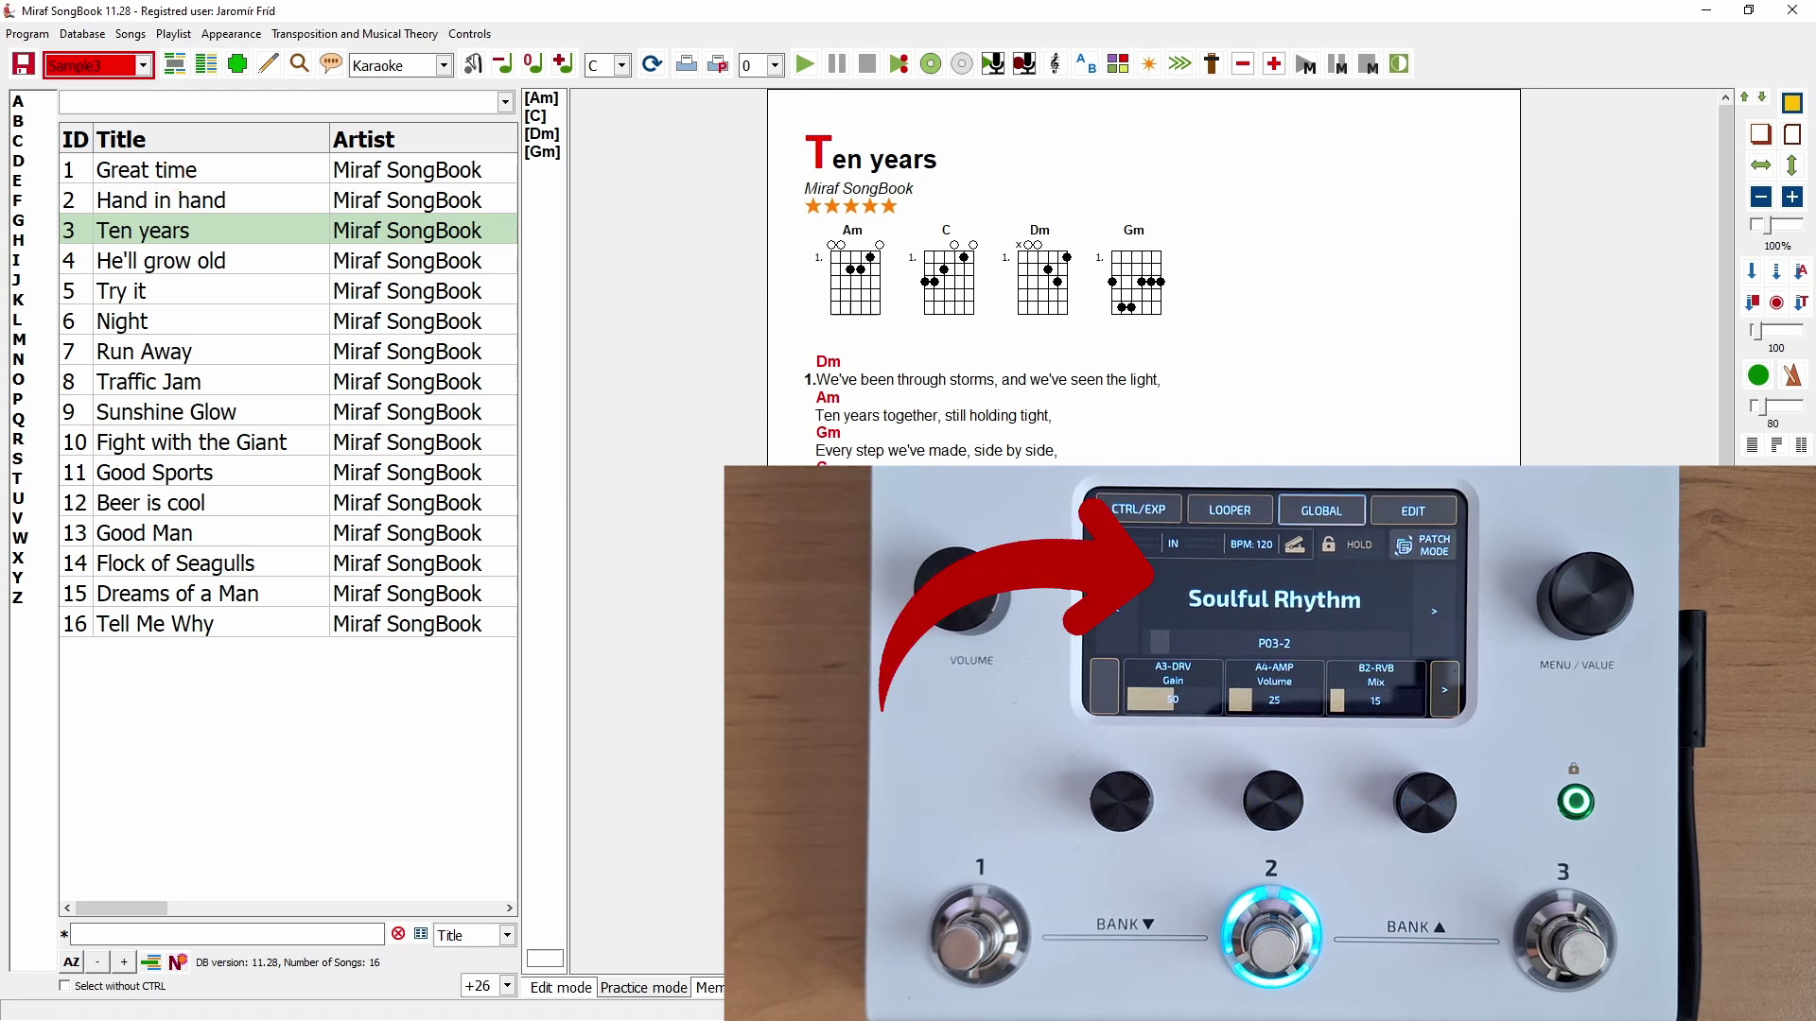
{"action": "left_click", "coordinate": [174, 170]}
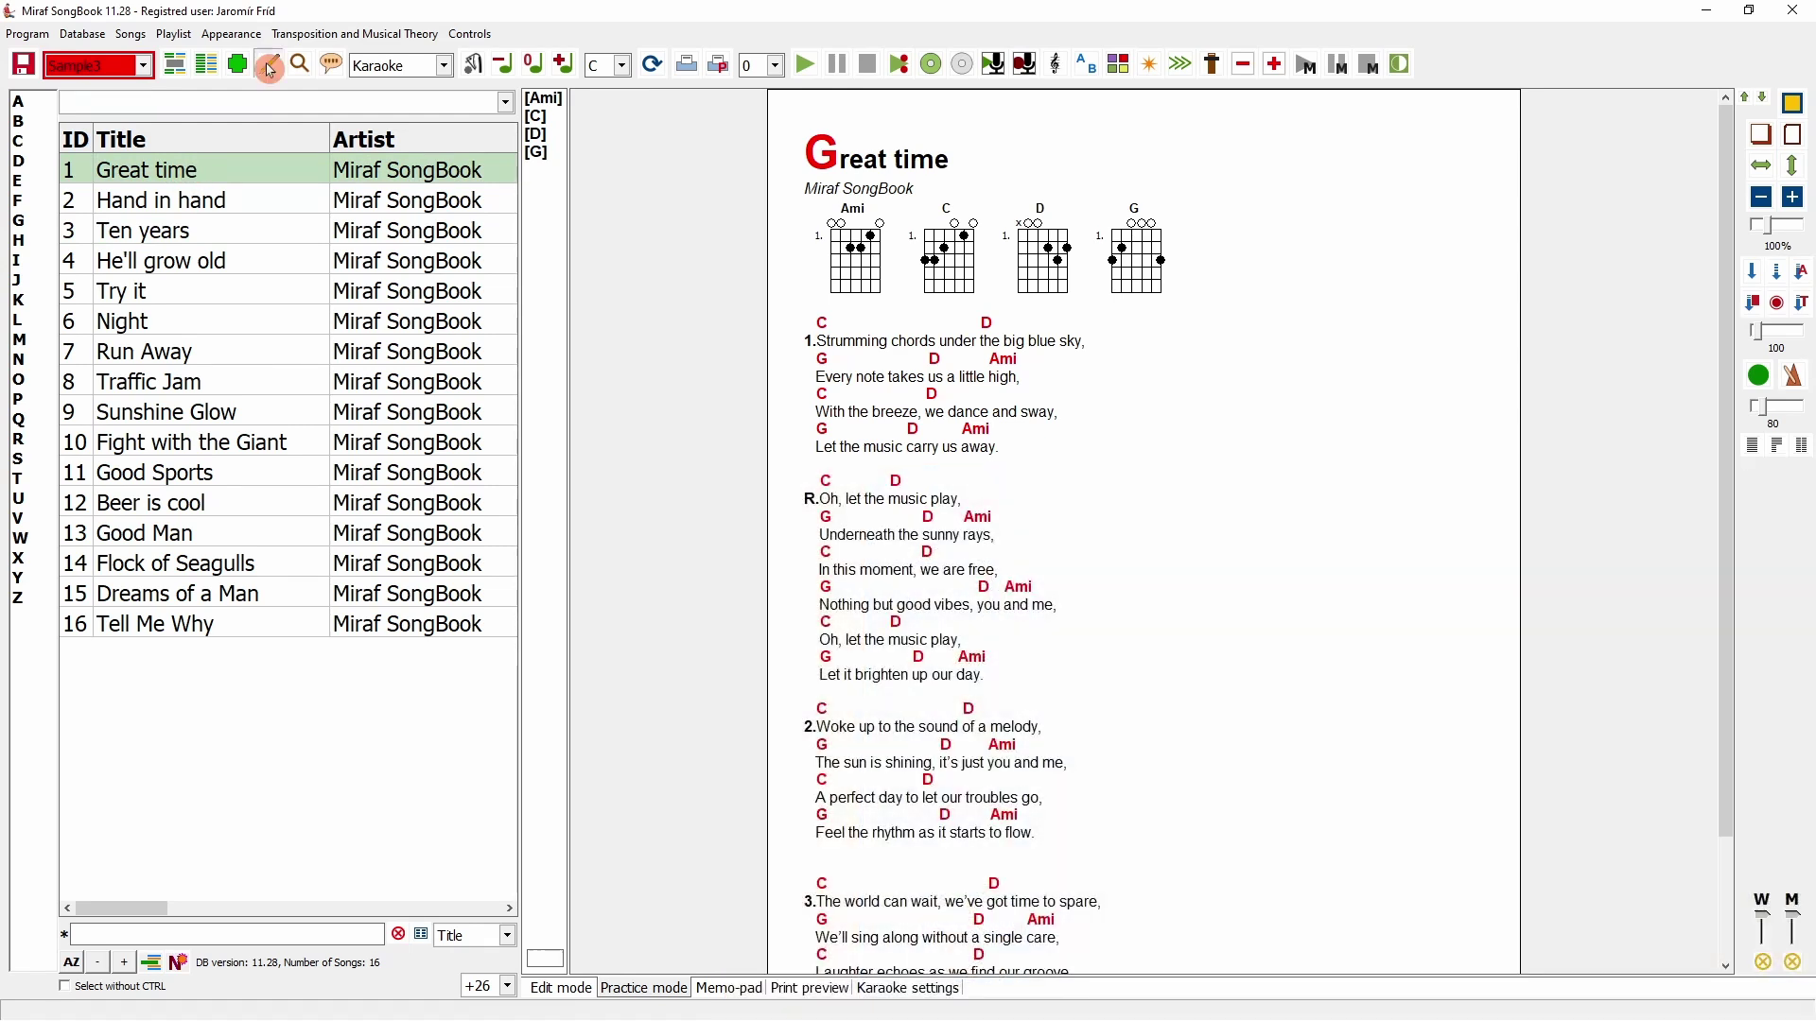
Open the automated tasks of the song Great time and examine the available delays between MIDI instructions
{"action": "left_click", "coordinate": [268, 64]}
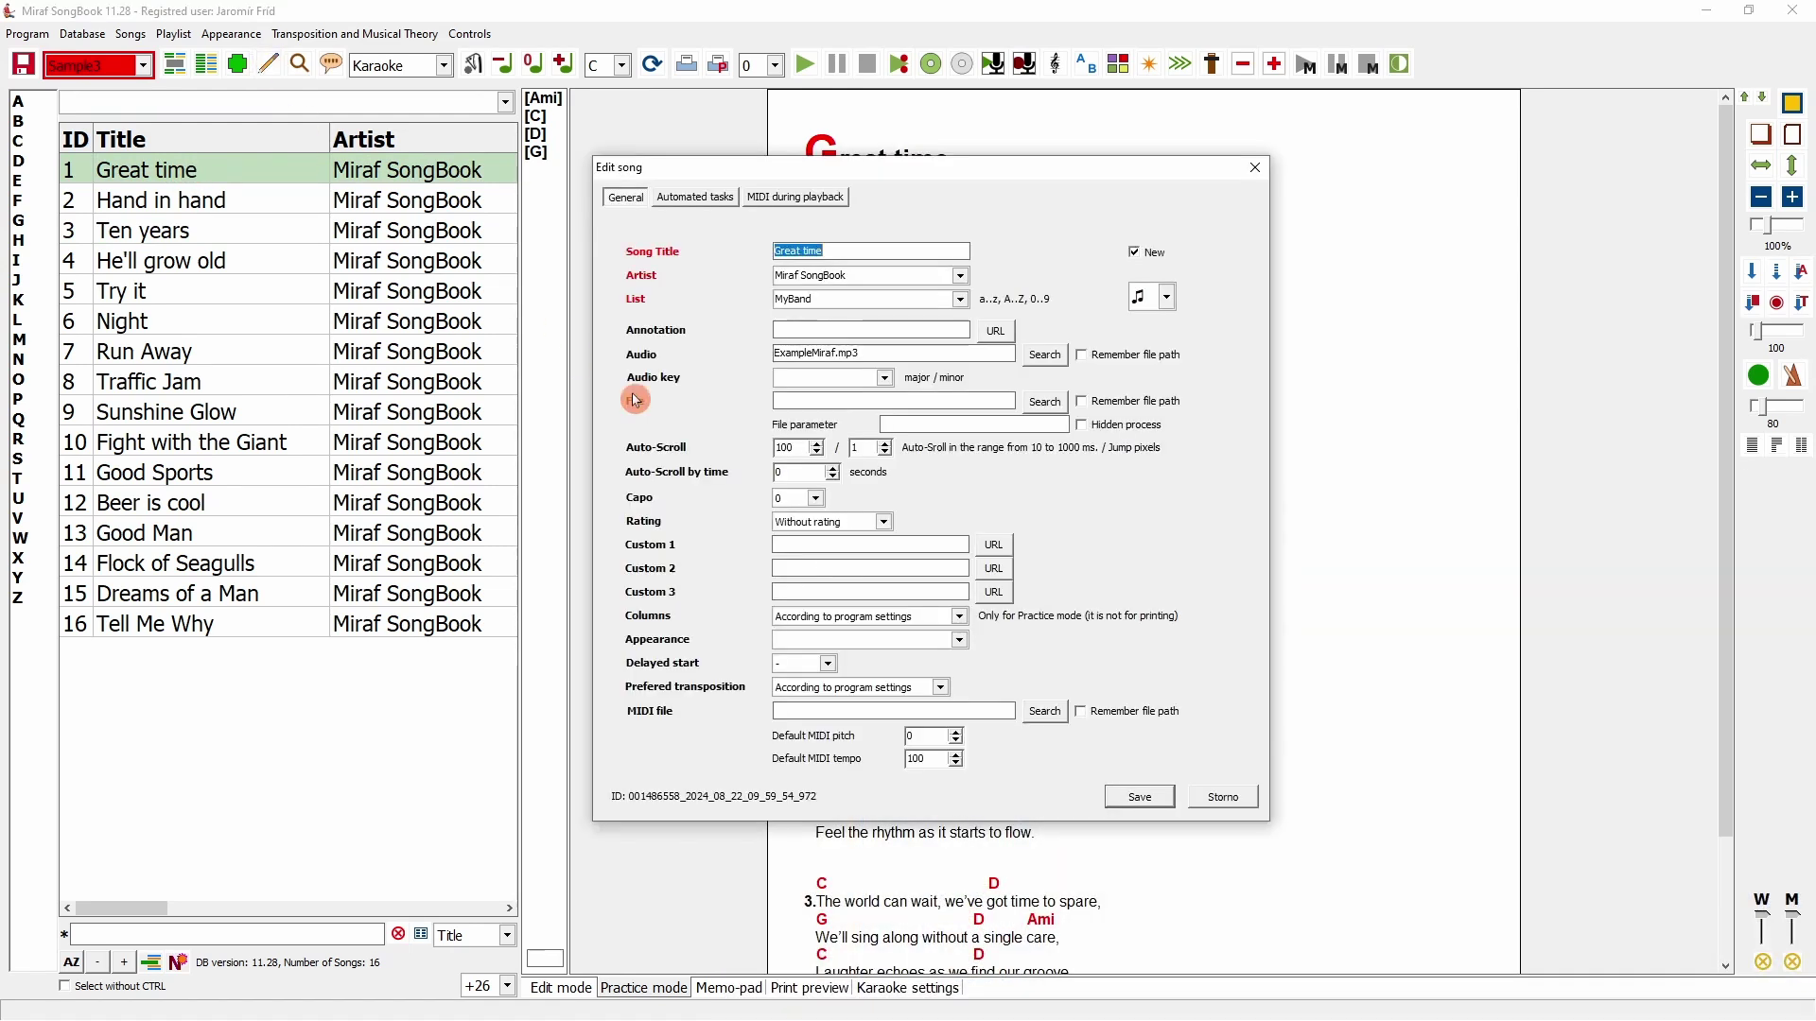
{"action": "left_click", "coordinate": [698, 198]}
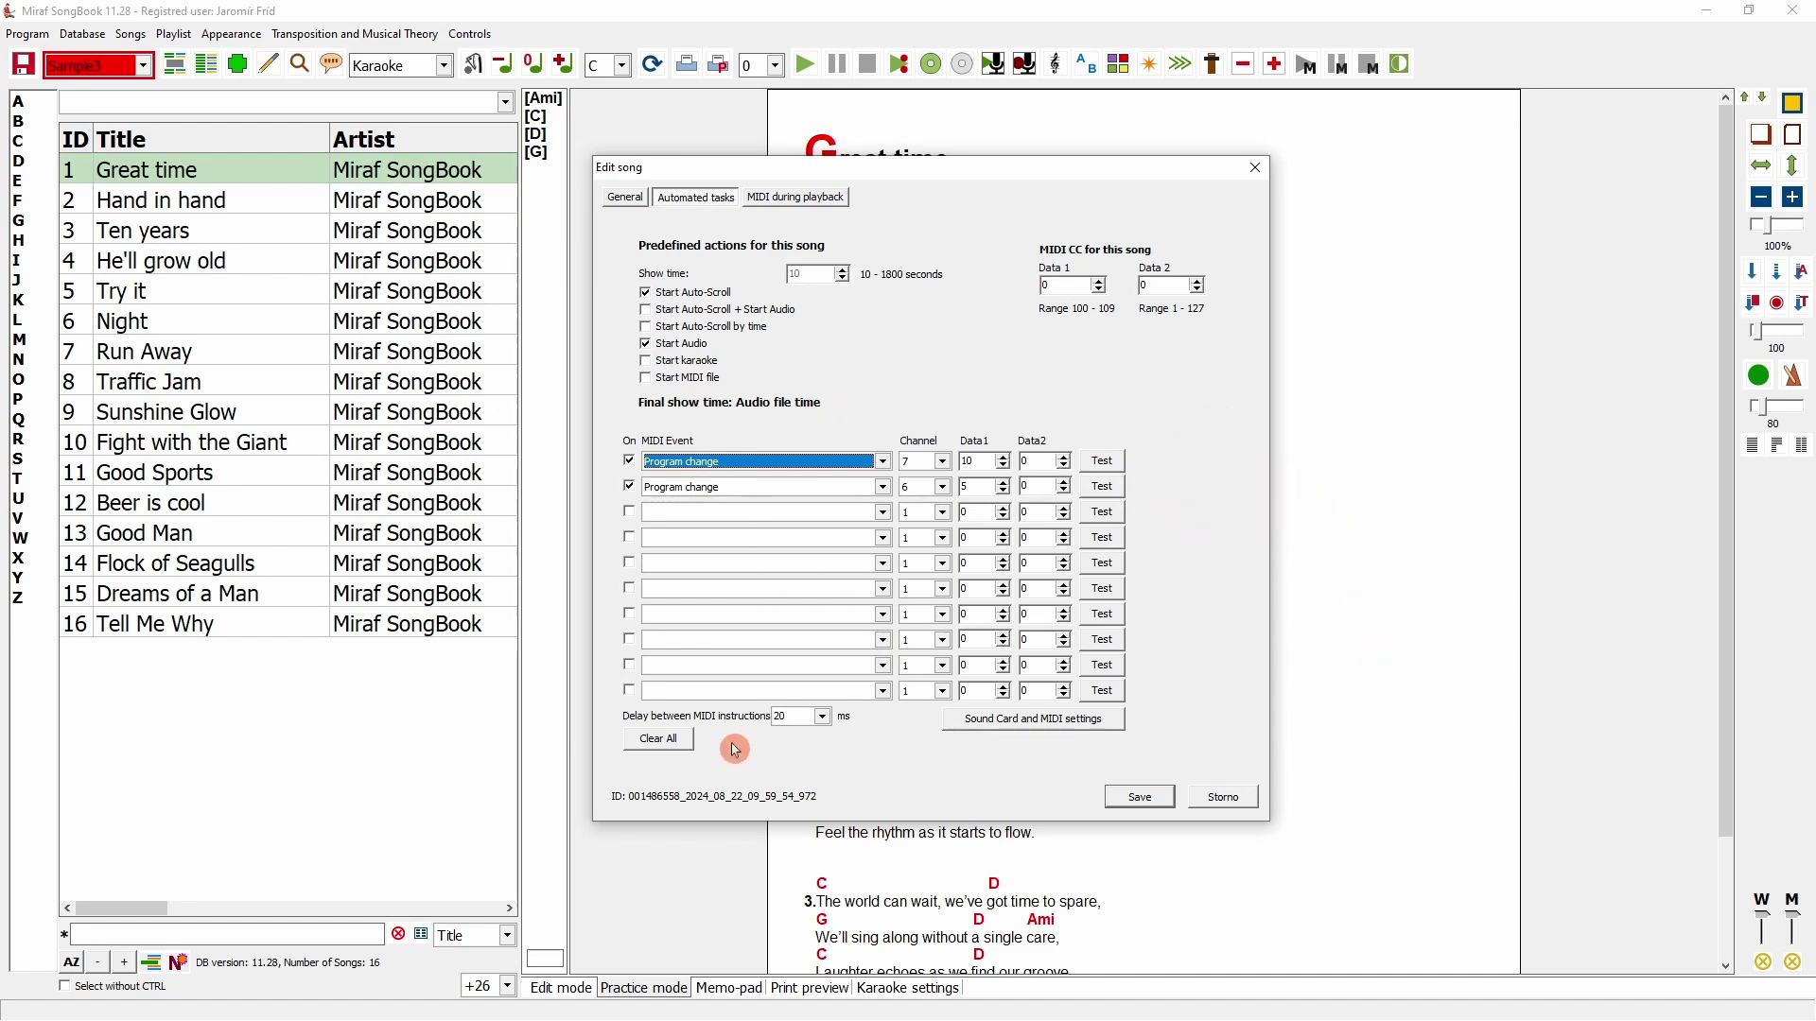
{"action": "left_click", "coordinate": [824, 716]}
{"action": "left_click", "coordinate": [877, 737]}
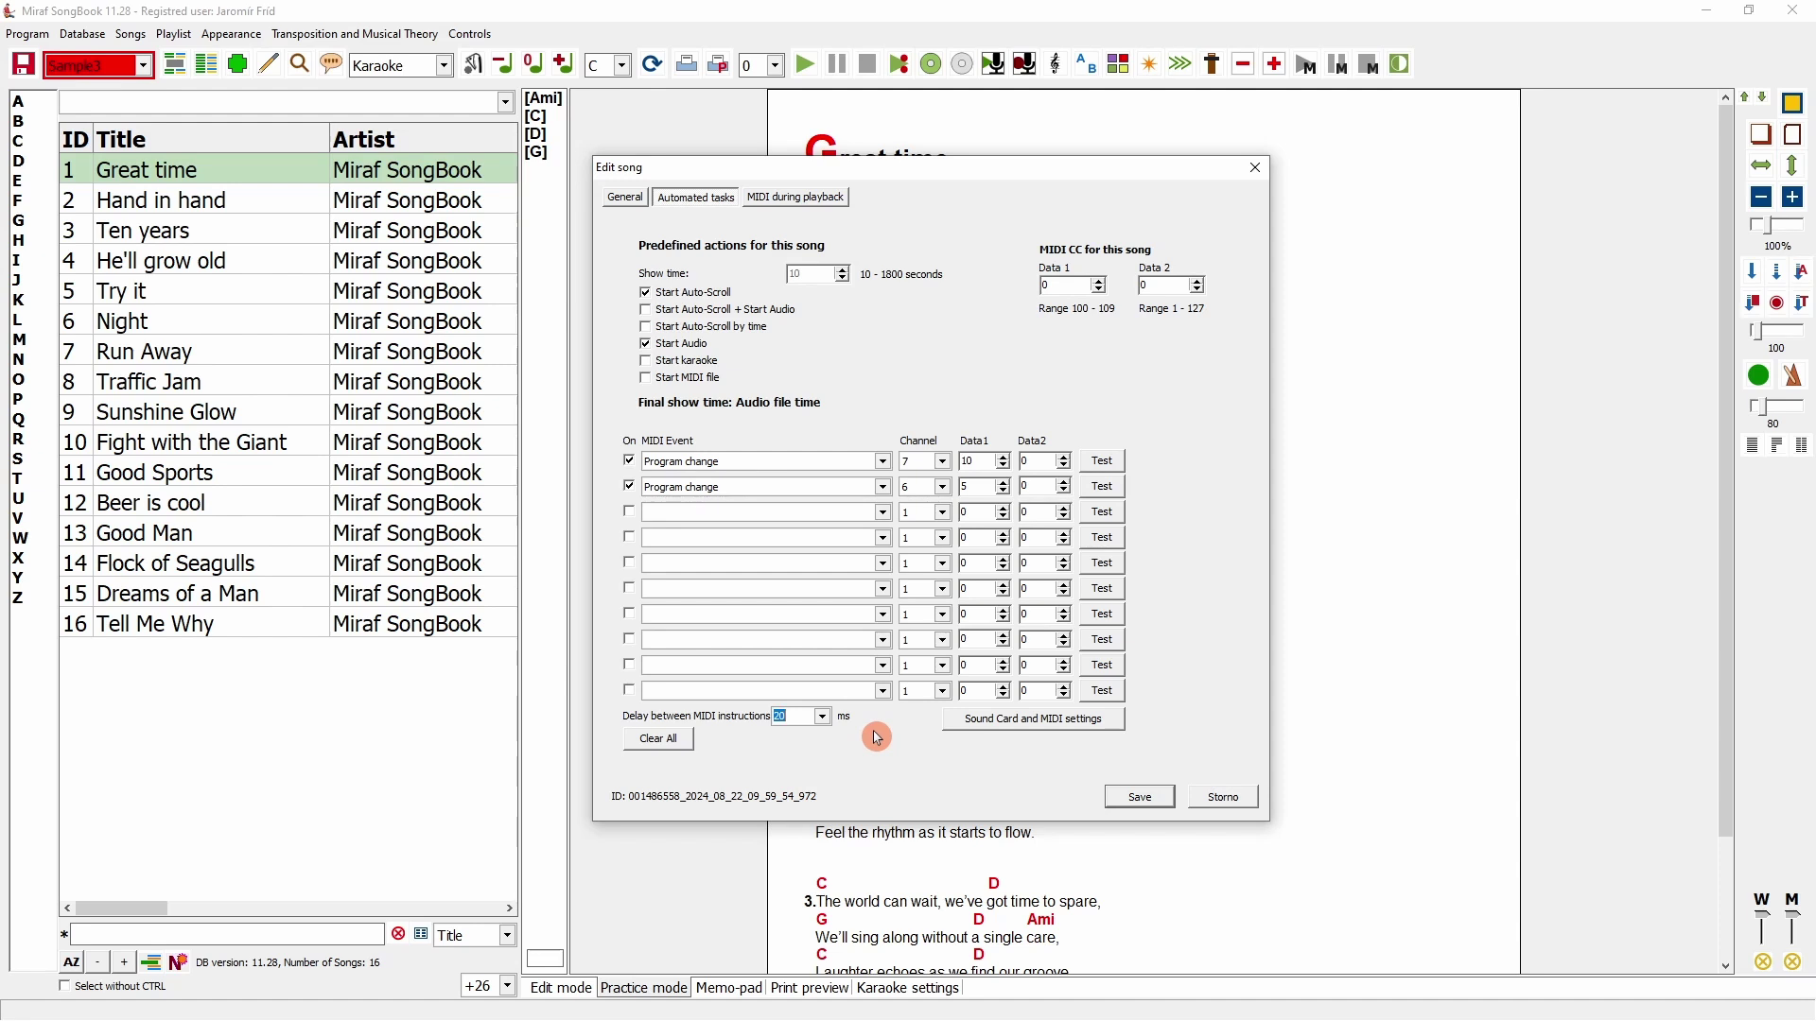
{"action": "left_click", "coordinate": [830, 721]}
{"action": "scroll", "coordinate": [799, 794], "scroll_direction": "down", "scroll_amount": 5}
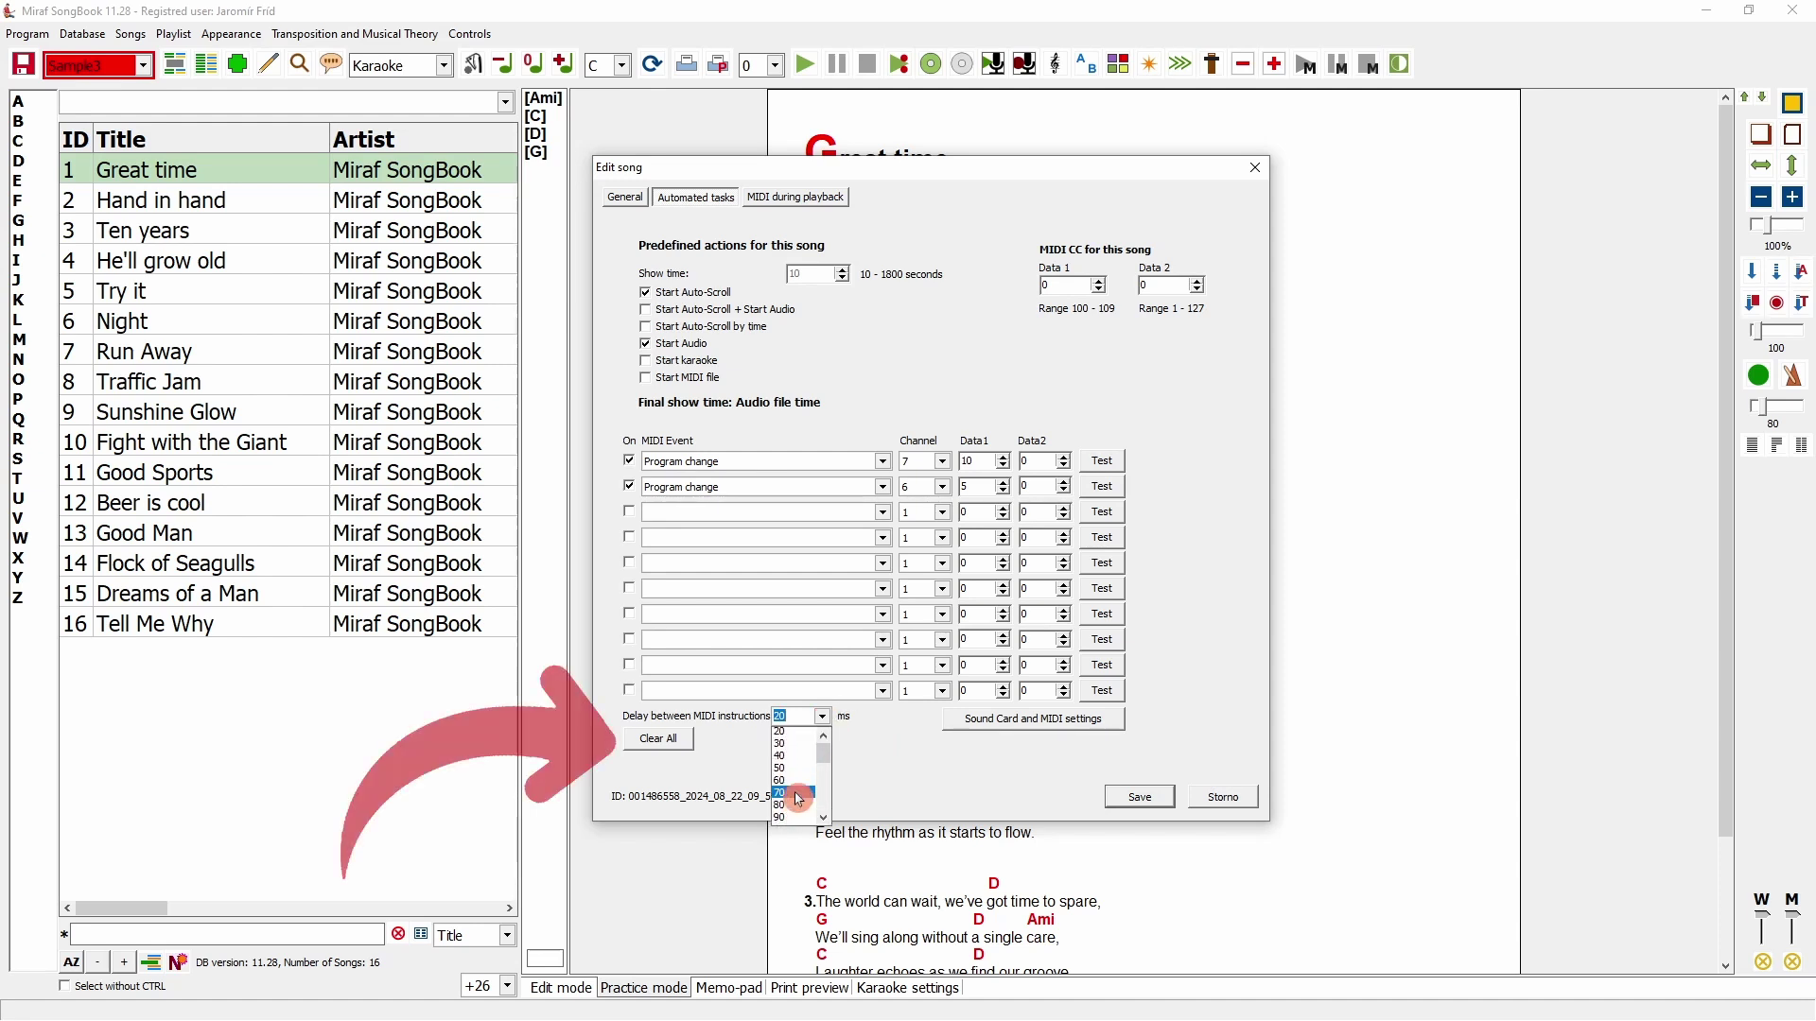
{"action": "left_click", "coordinate": [884, 755]}
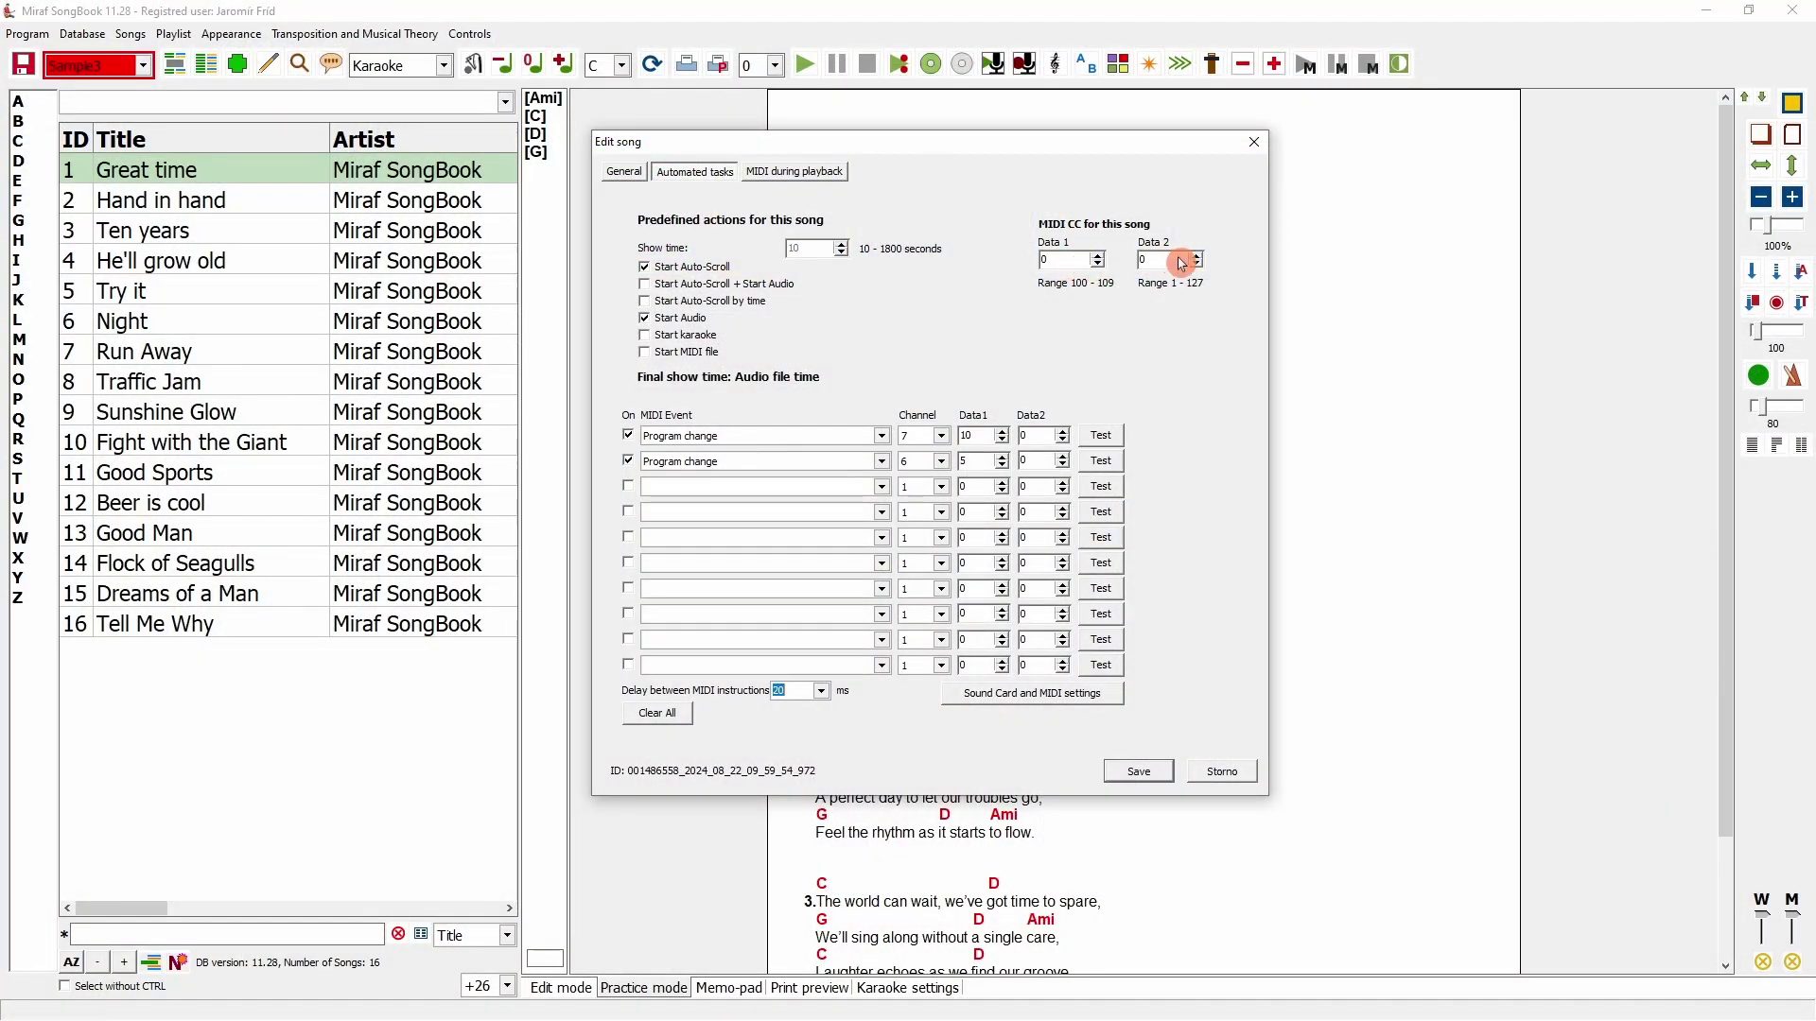
Set the MIDI CC for the song Great time to Data 1 of 100 and Data 2 of 1
{"action": "left_click", "coordinate": [1078, 260]}
{"action": "left_click", "coordinate": [1076, 260]}
{"action": "type", "text": "00"}
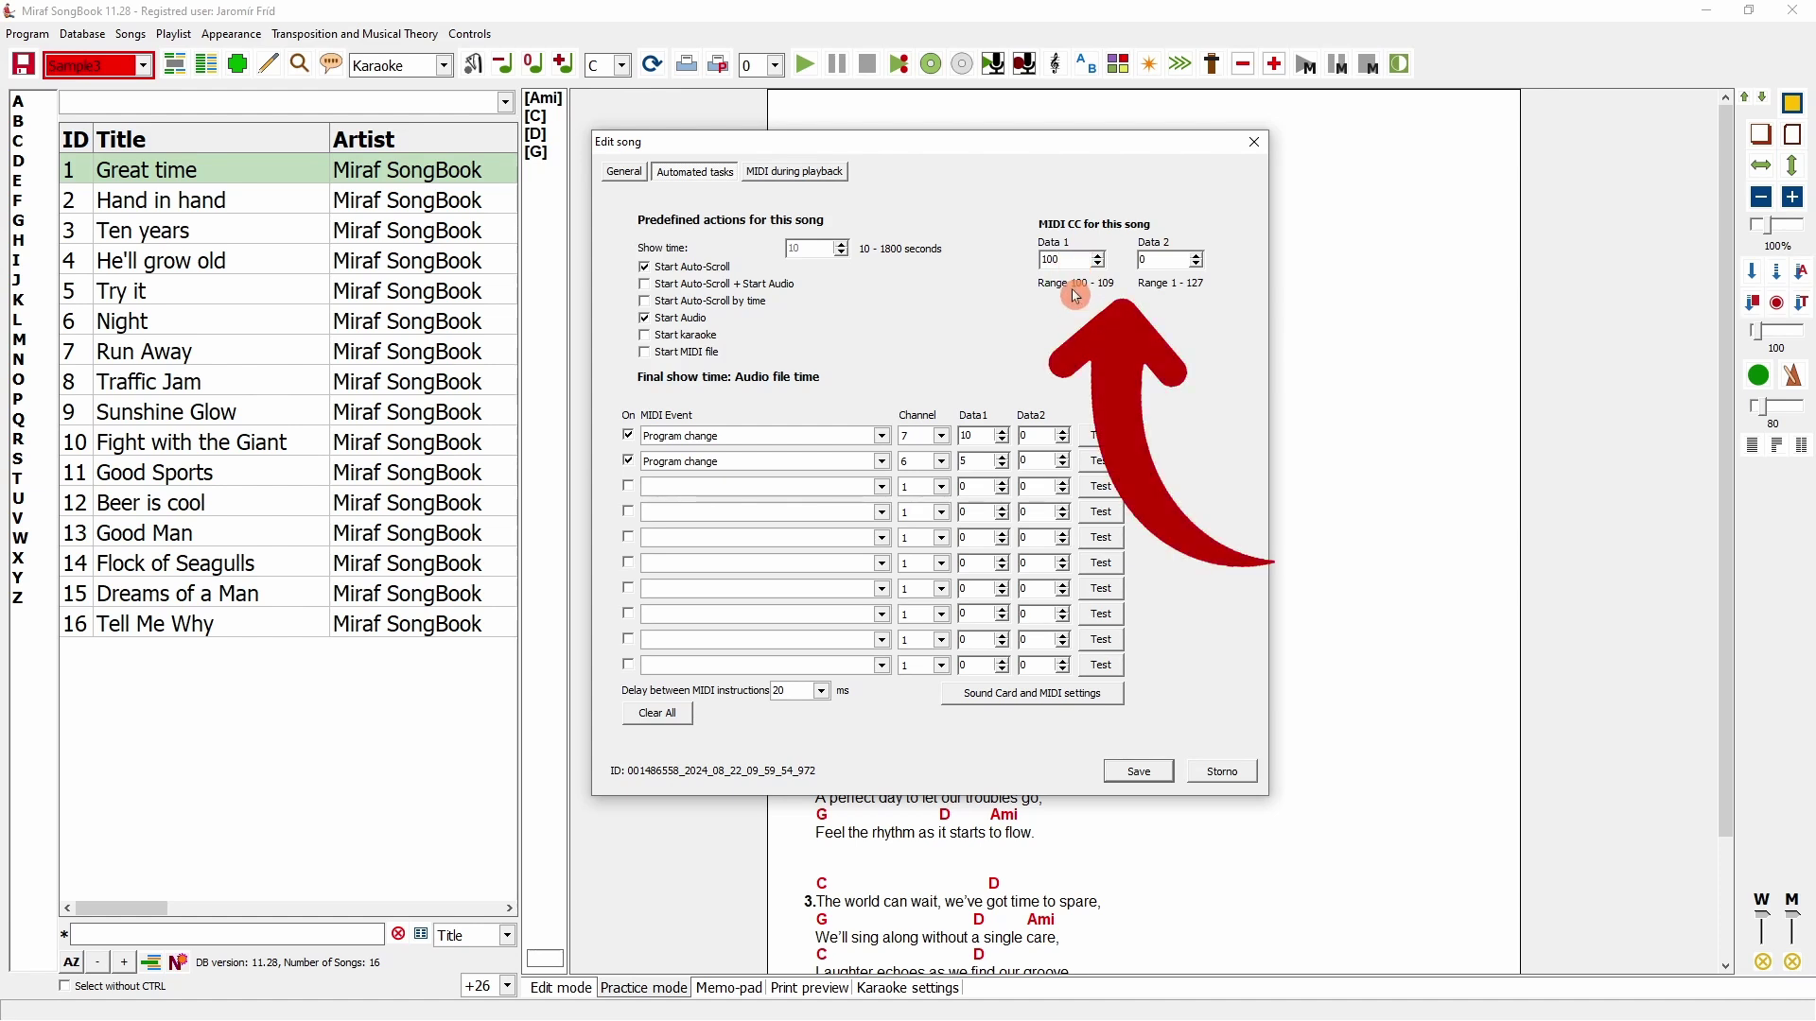
{"action": "key", "text": "Tab"}
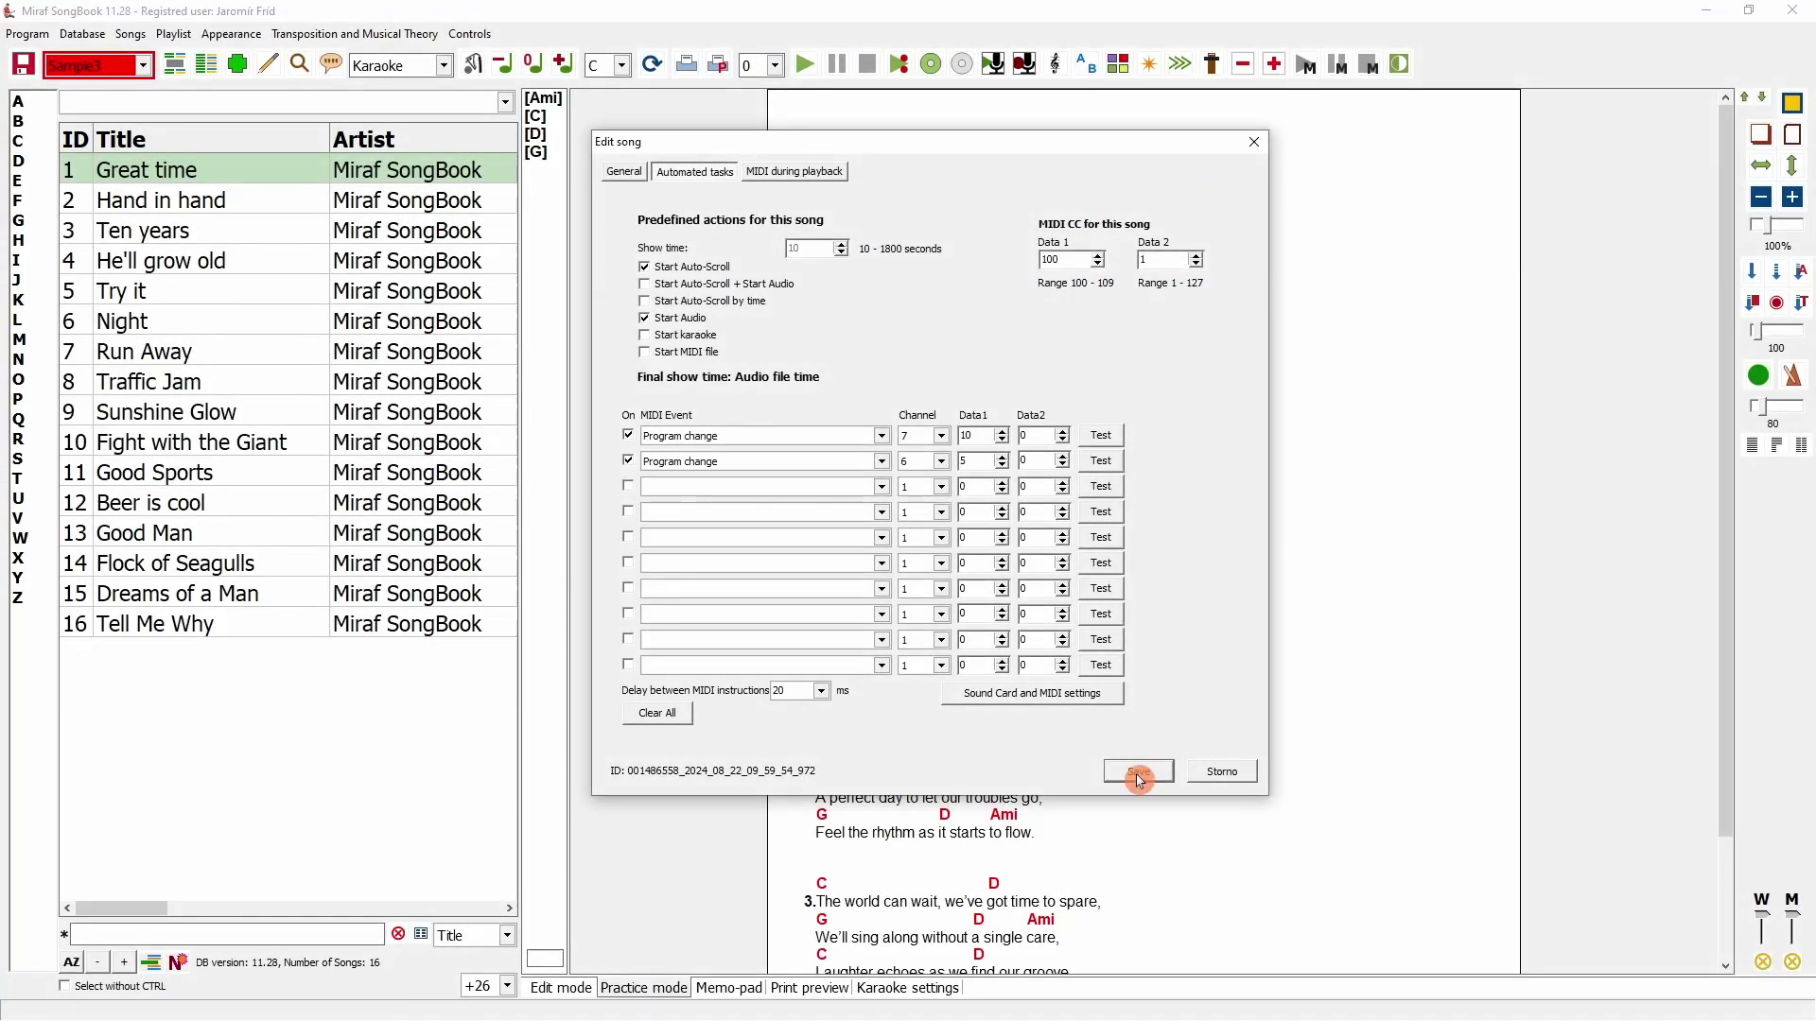
Turn off both Program change events of the song Great time and save the song
{"action": "left_click", "coordinate": [628, 460]}
{"action": "left_click", "coordinate": [628, 435]}
{"action": "left_click", "coordinate": [1139, 770]}
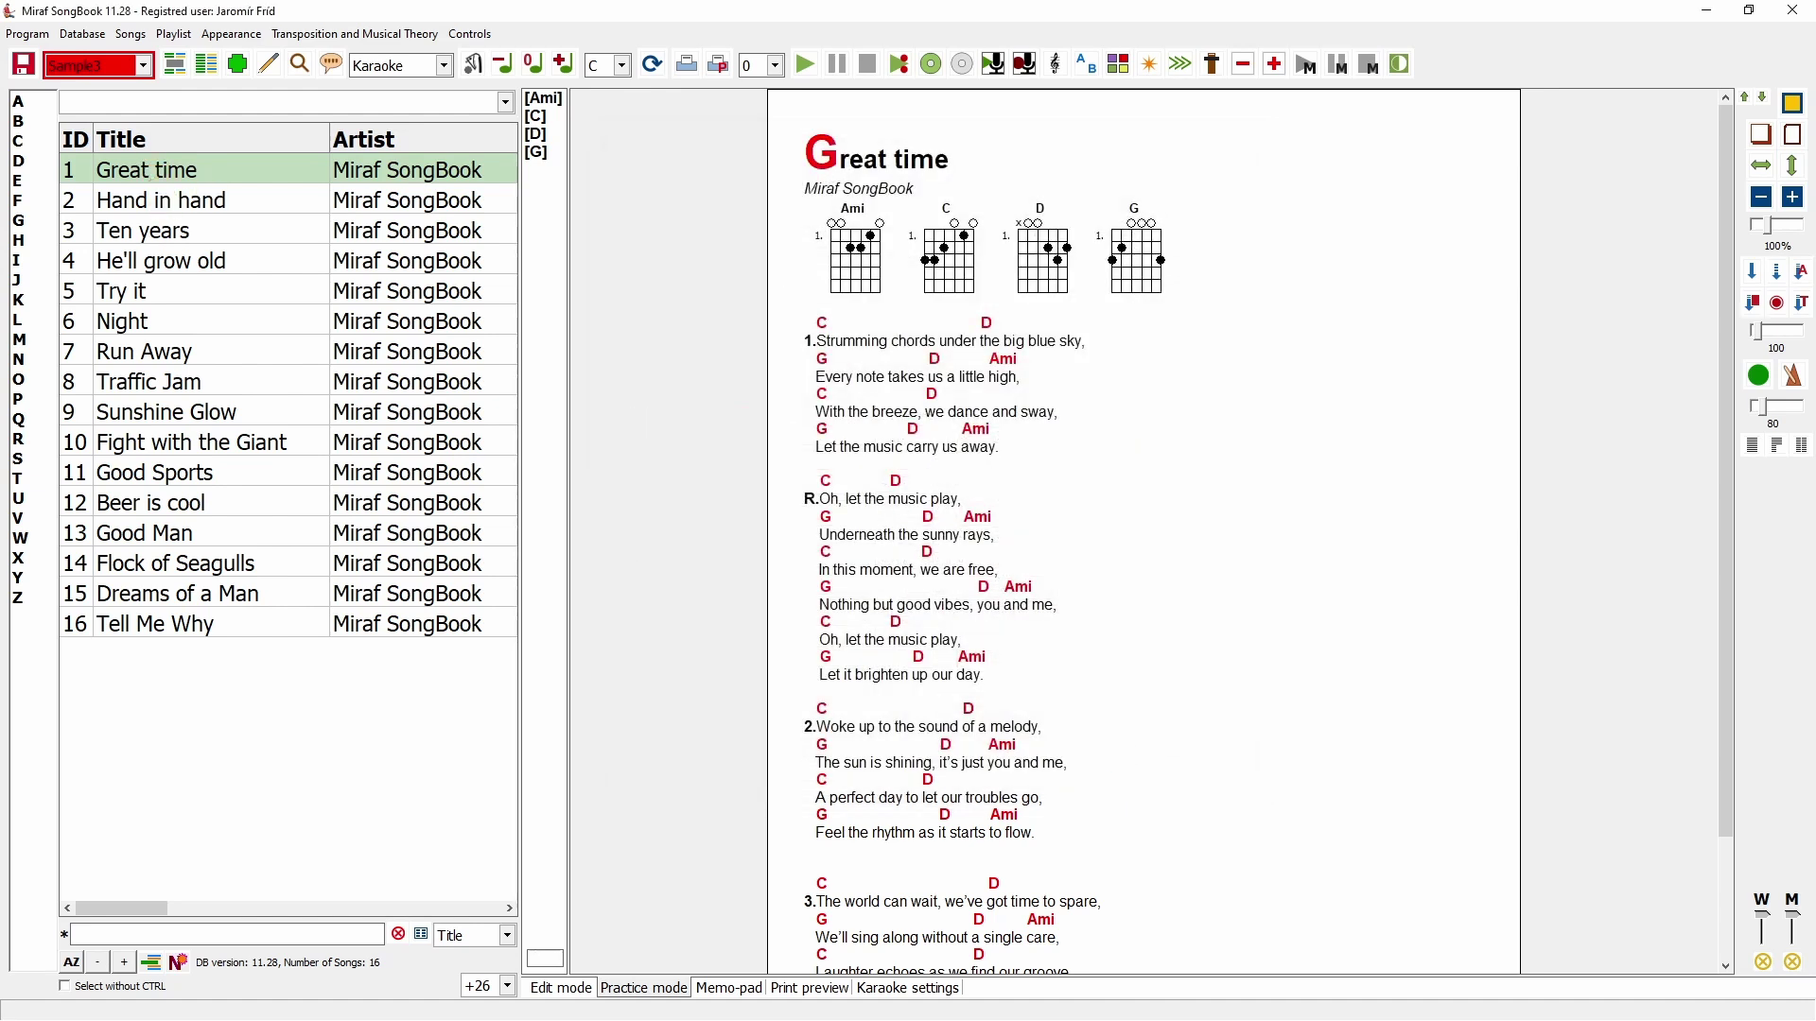
Set MIDI CC Data 1 of the song Hand in hand to 100, fill in its Data 2 value, and save the song
{"action": "left_click", "coordinate": [164, 202]}
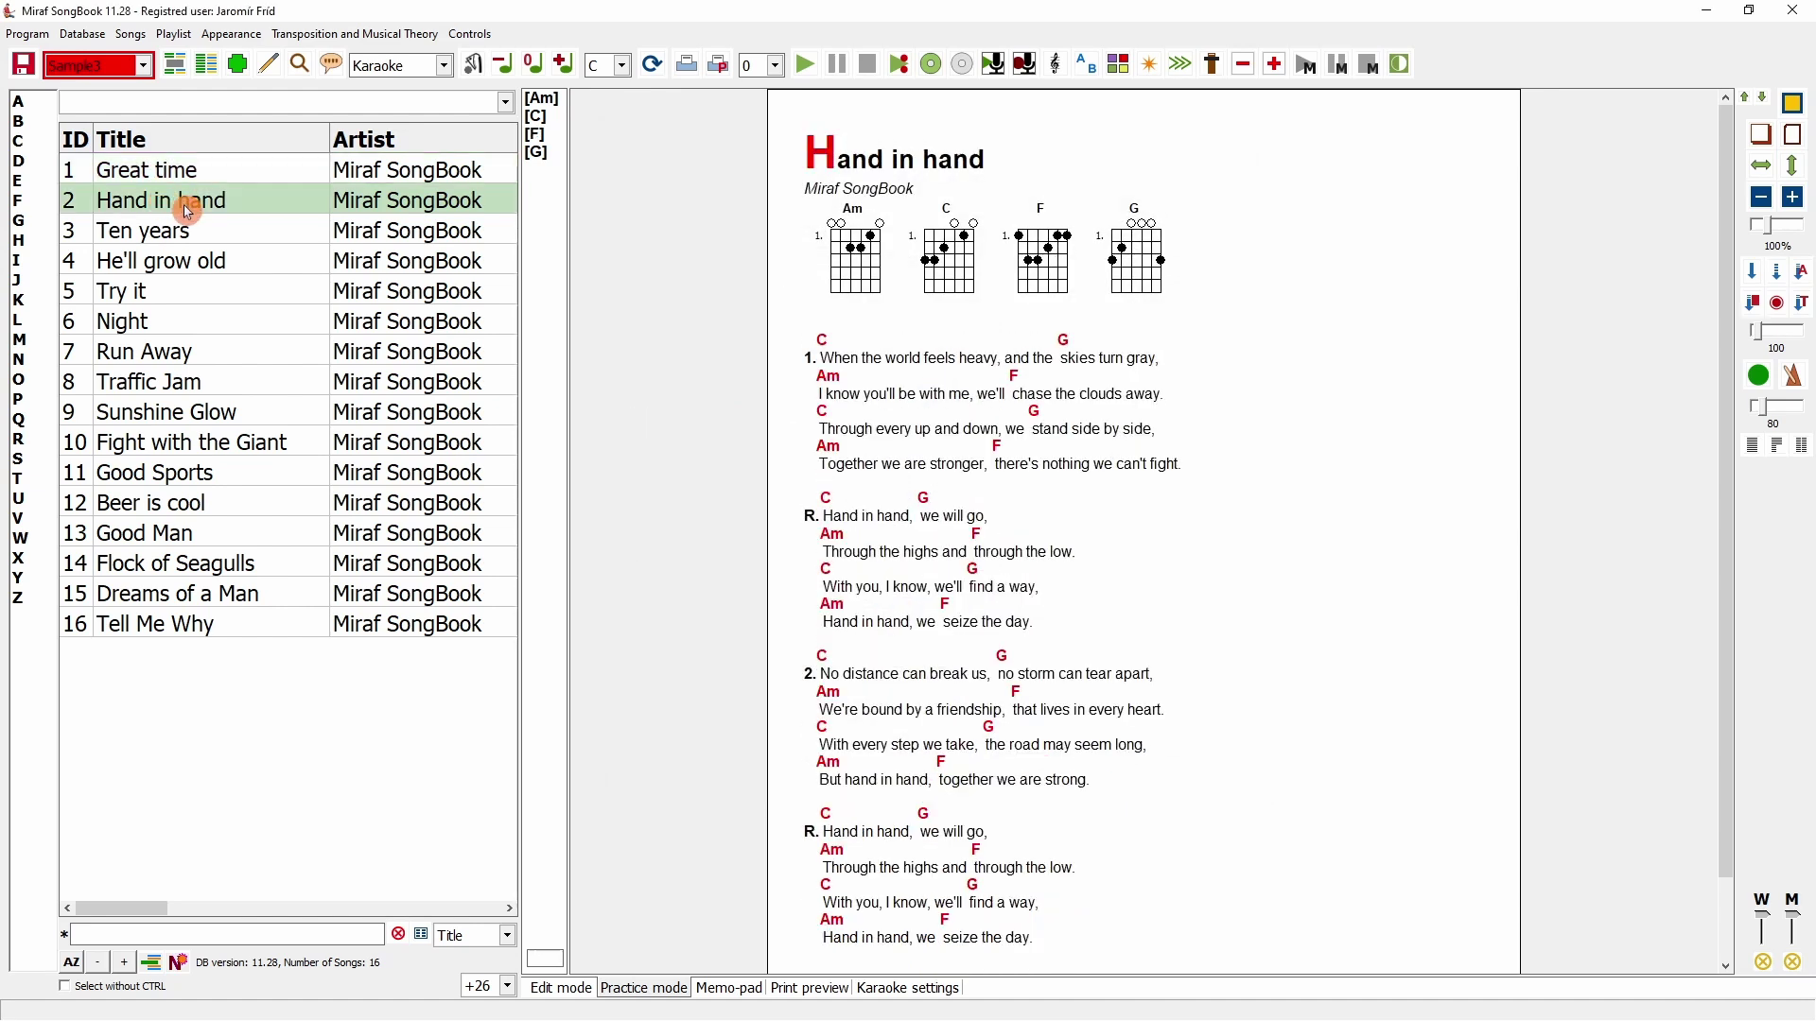
{"action": "double_click", "coordinate": [188, 212]}
{"action": "left_click", "coordinate": [662, 171]}
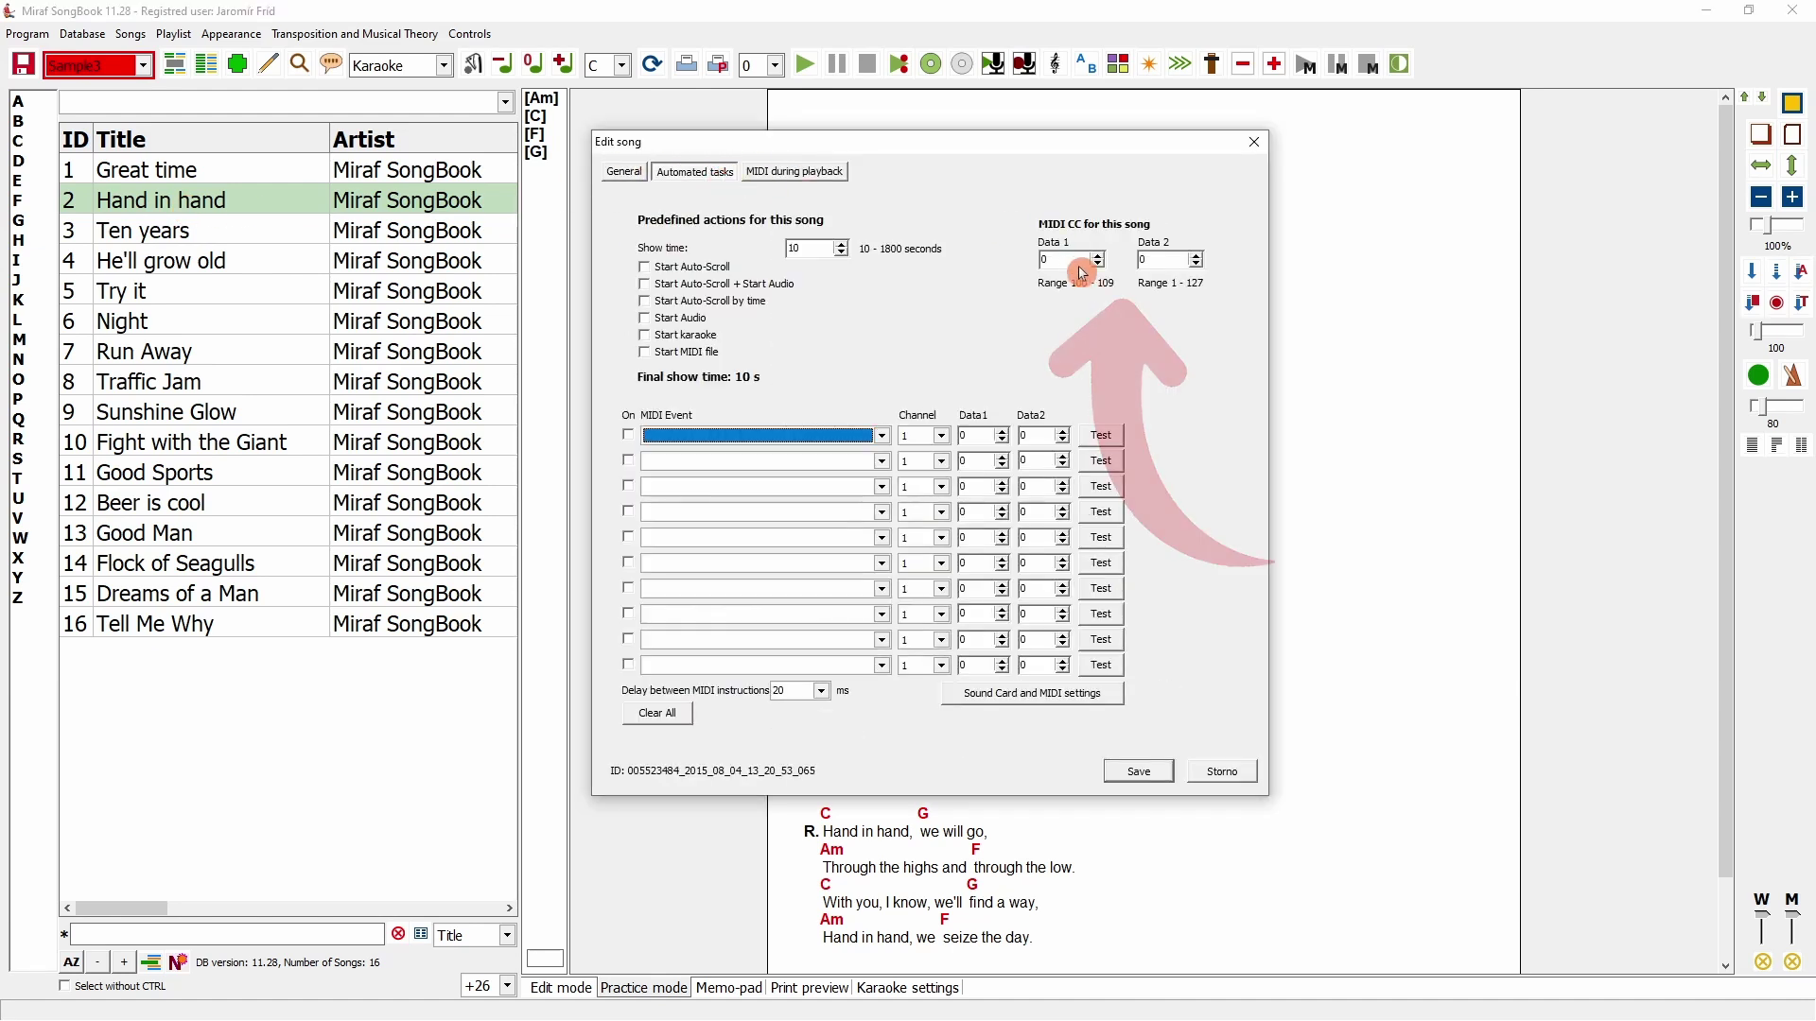
{"action": "left_click", "coordinate": [1076, 263]}
{"action": "type", "text": "100"}
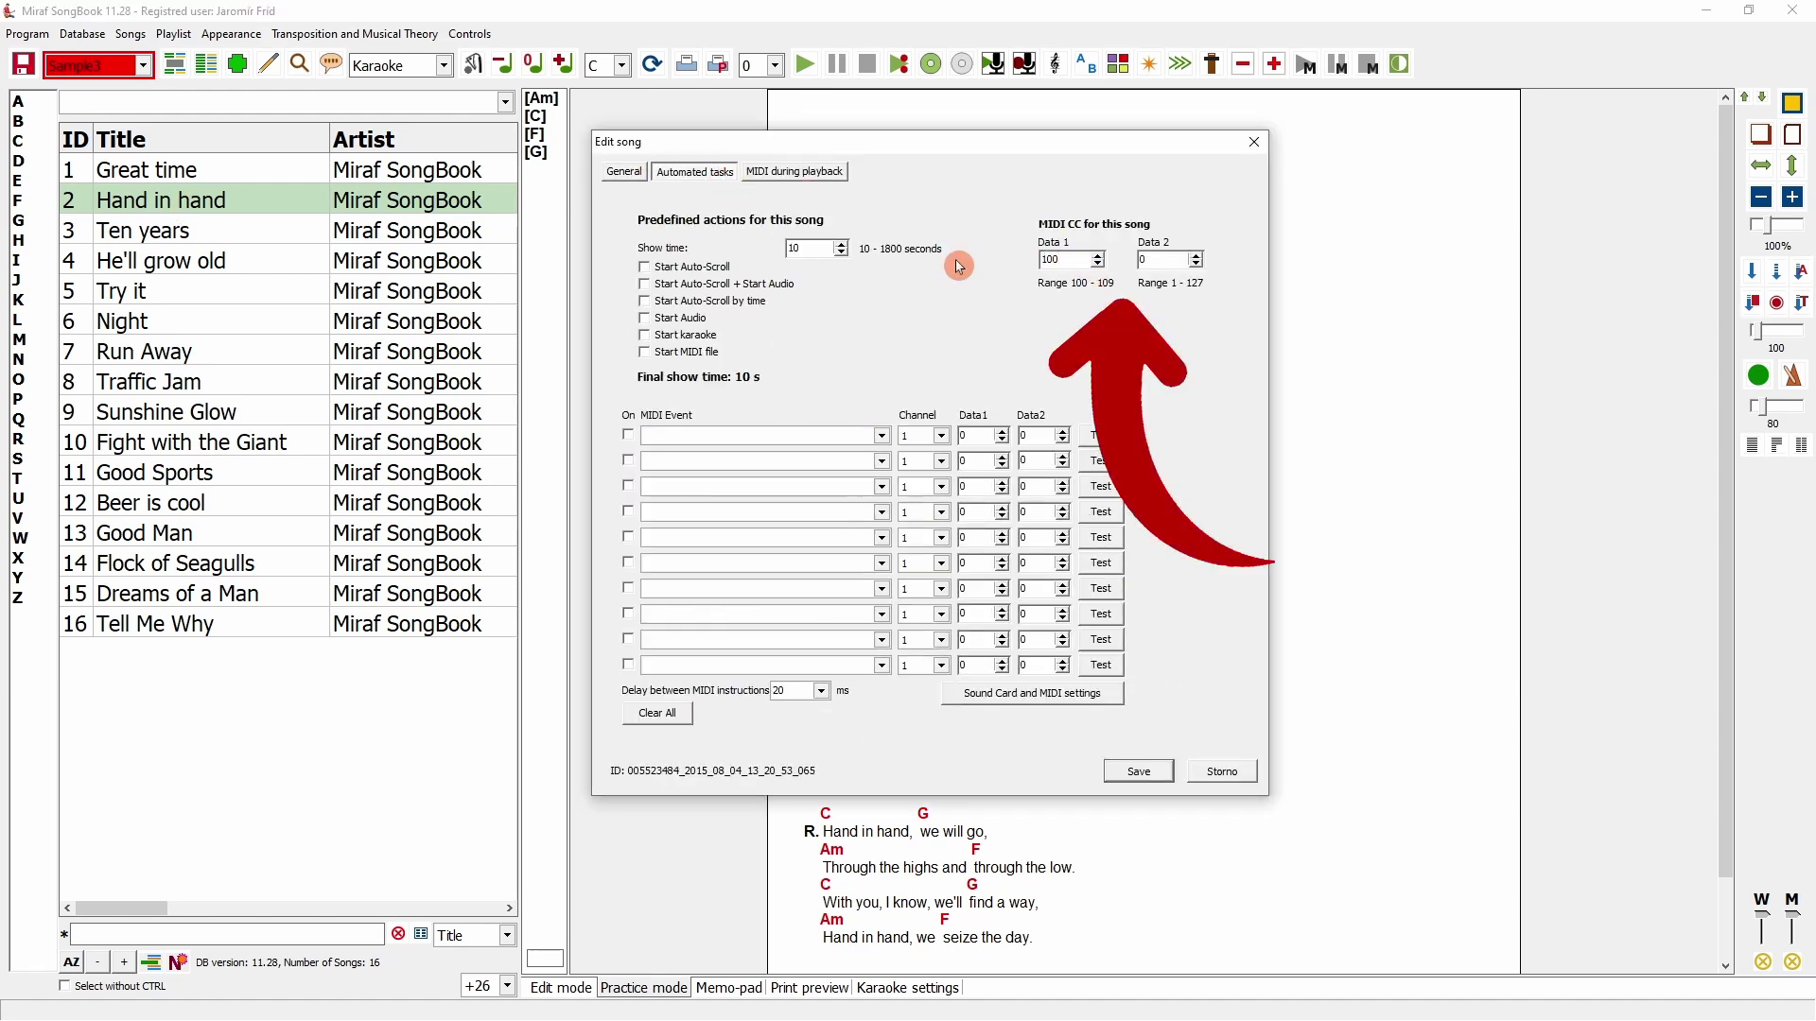
{"action": "left_click", "coordinate": [1150, 264]}
{"action": "left_click", "coordinate": [1145, 774]}
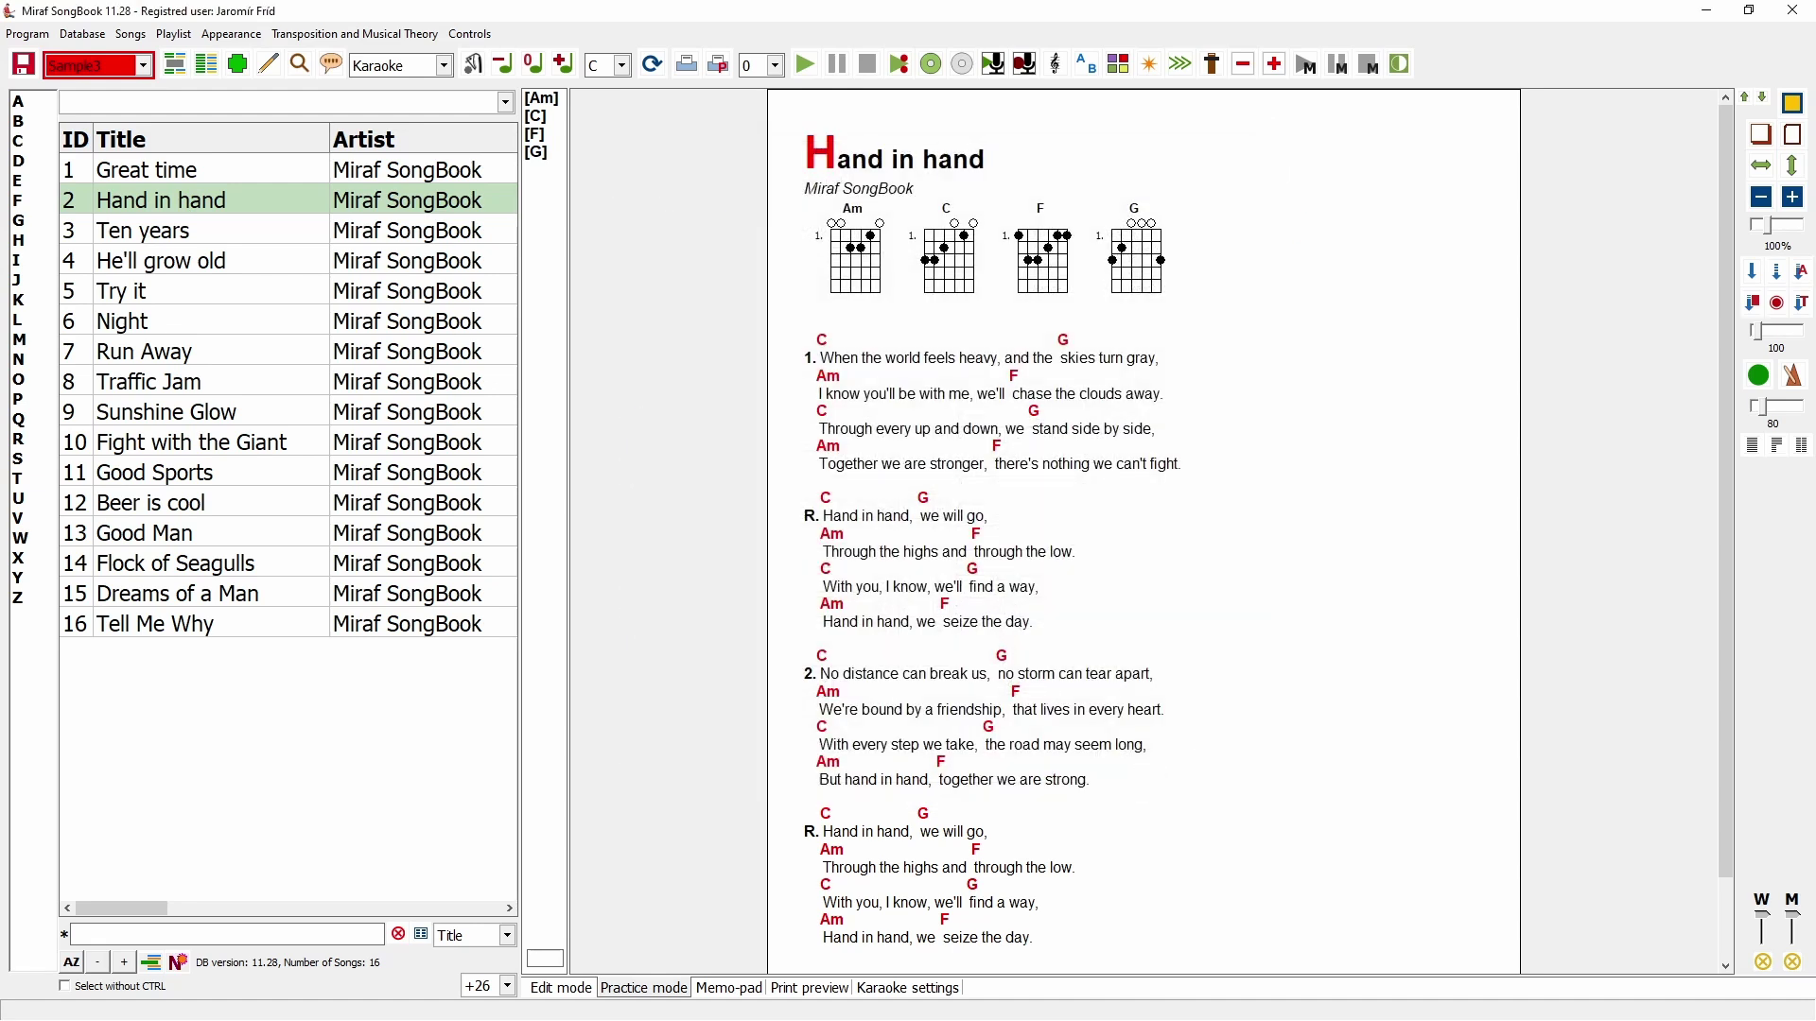
Set the MIDI CC for the song Ten years to Data 1 of 100 and Data 2 of 3, and save the song
{"action": "left_click", "coordinate": [173, 236]}
{"action": "double_click", "coordinate": [173, 237]}
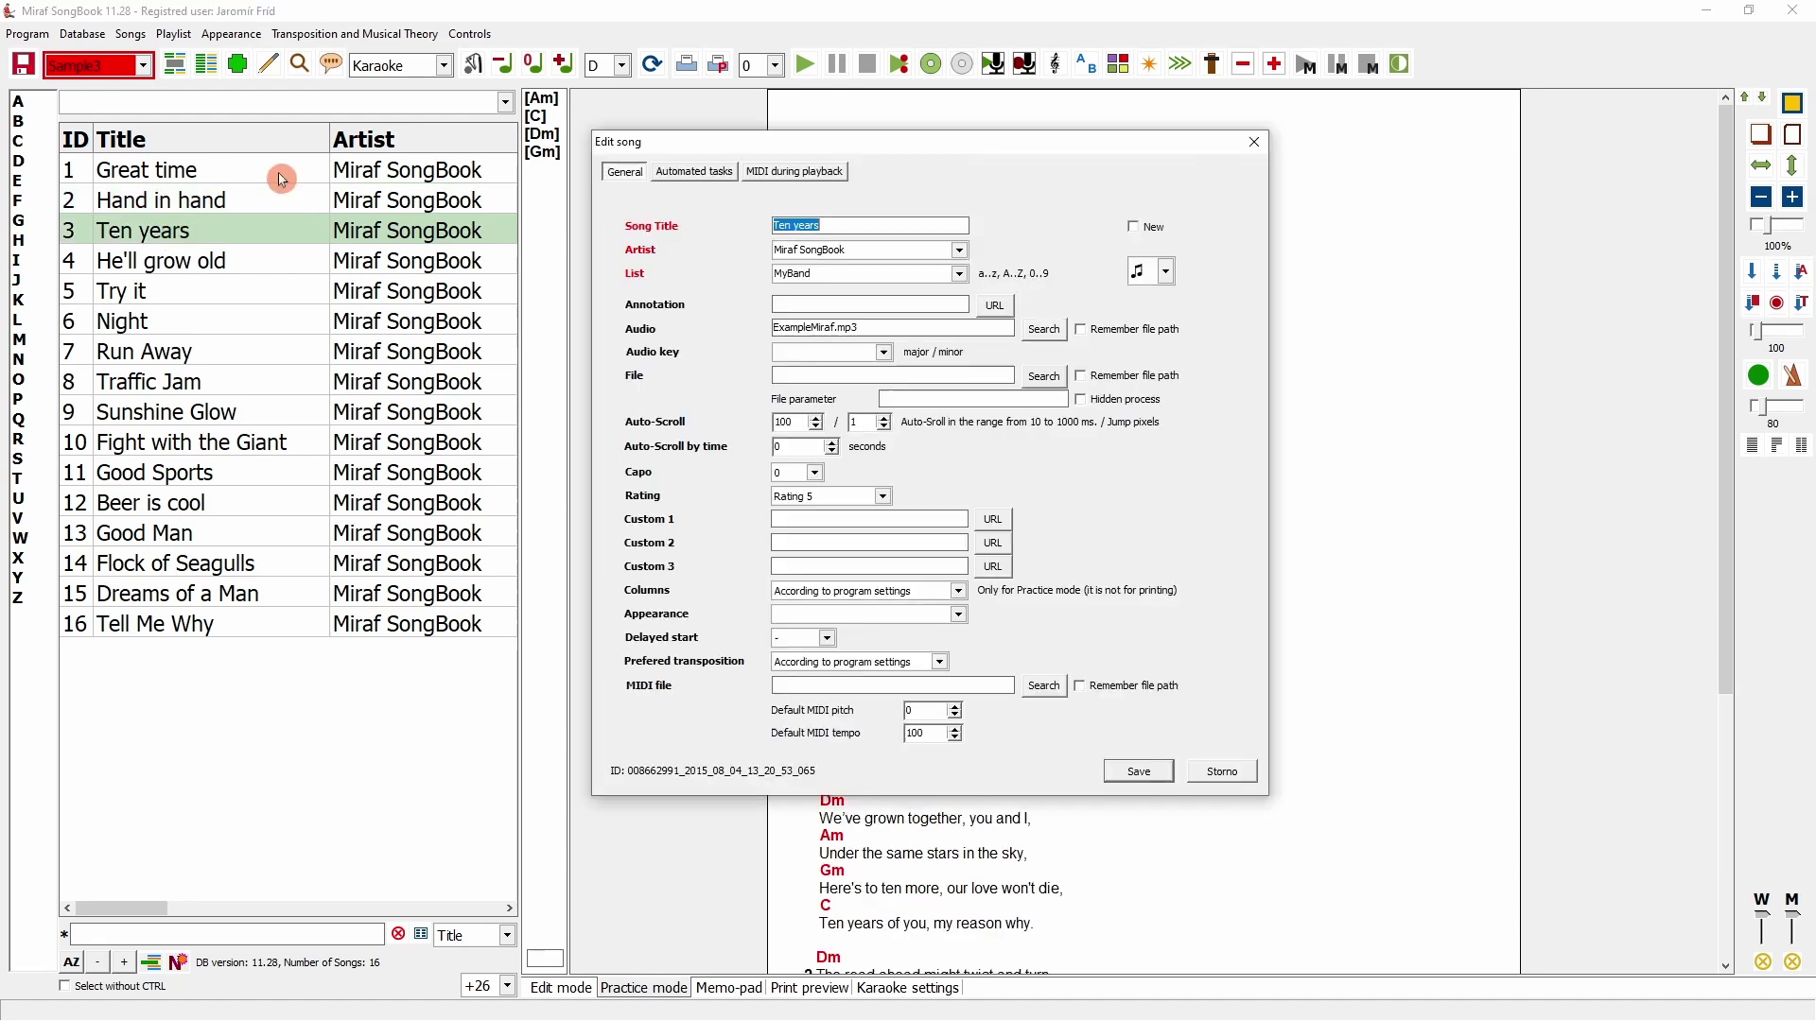
{"action": "left_click", "coordinate": [695, 171]}
{"action": "left_click", "coordinate": [1057, 260]}
{"action": "double_click", "coordinate": [1173, 261]}
{"action": "type", "text": "3"}
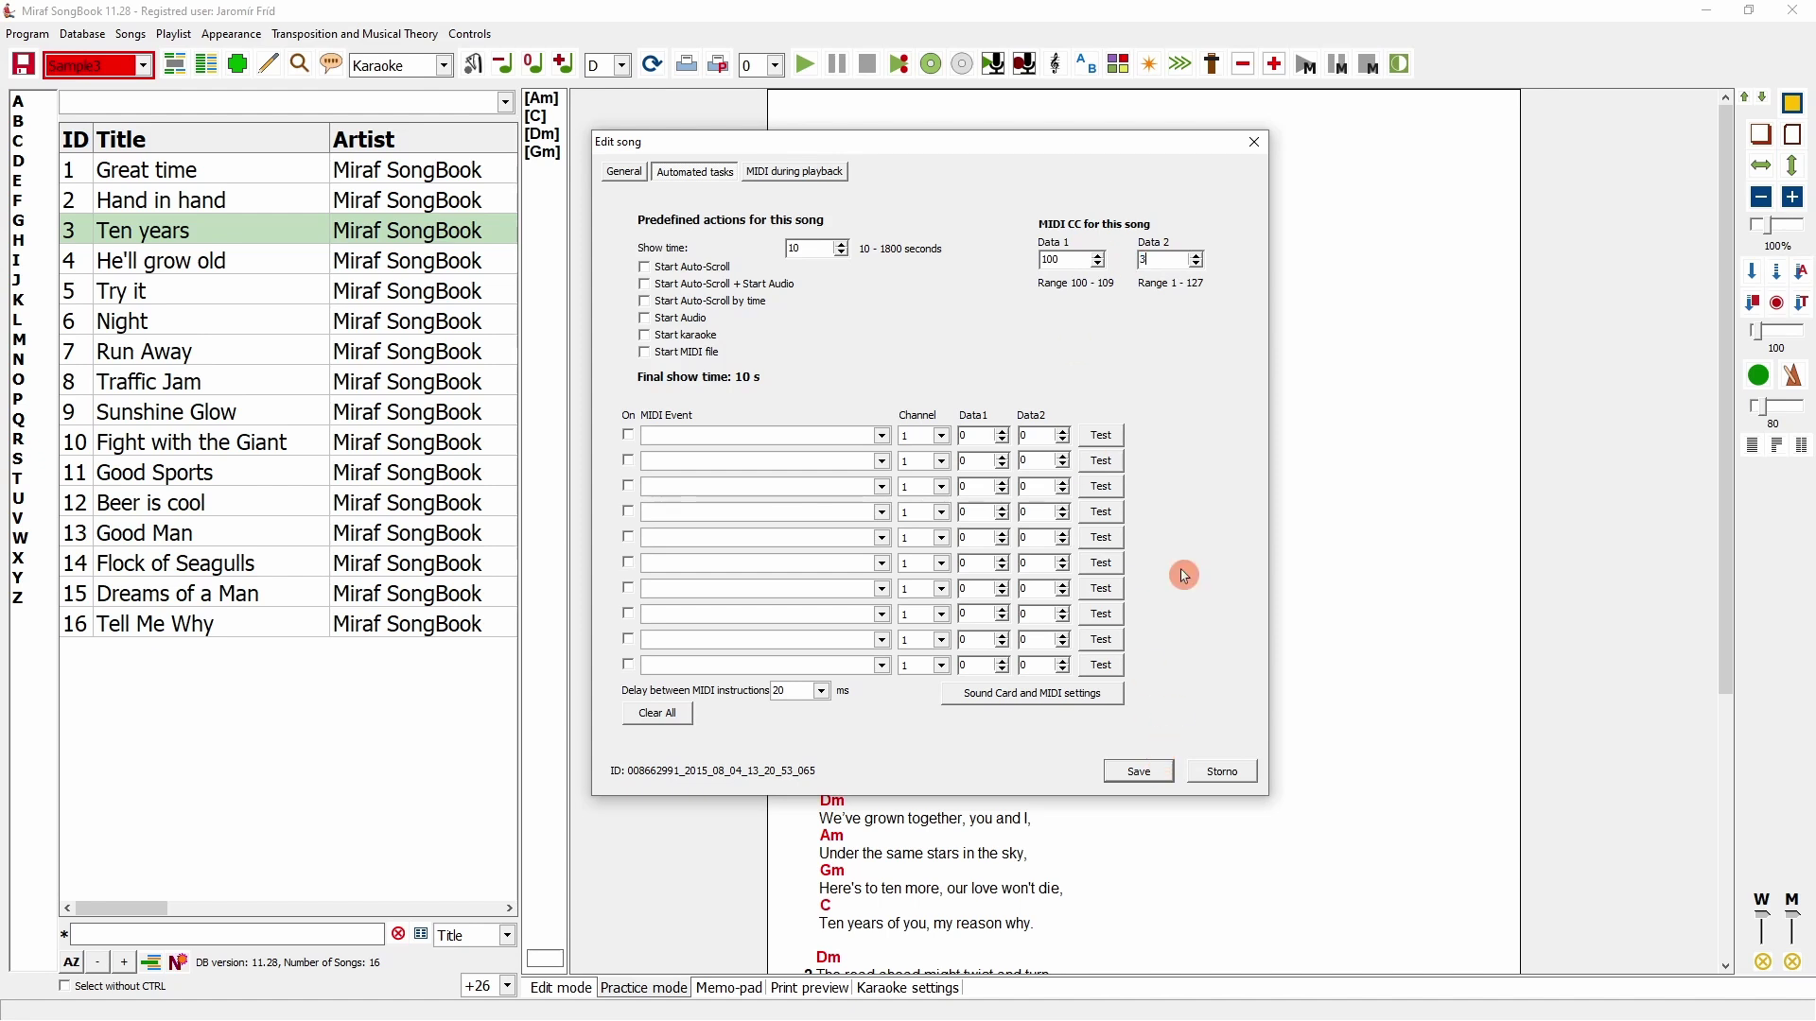
{"action": "left_click", "coordinate": [1141, 770]}
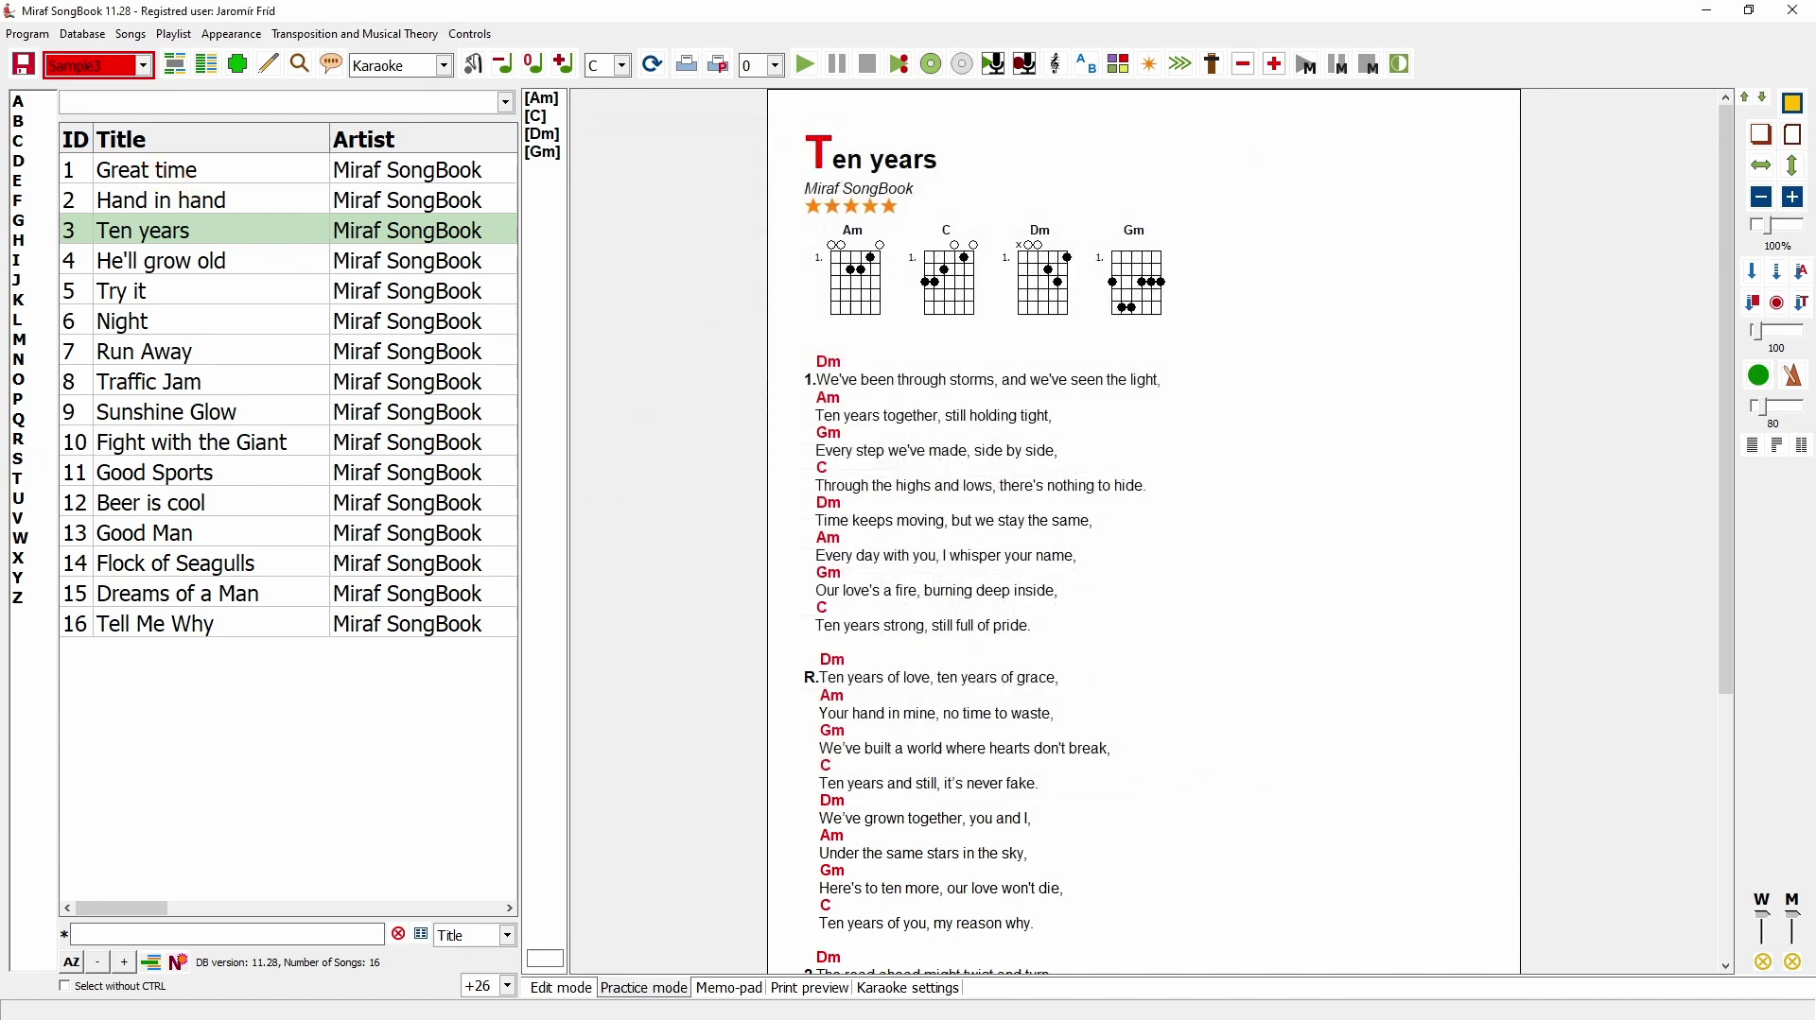
Switch from the song Great time to Hand in hand and on to Ten years to test song switching
{"action": "left_click", "coordinate": [108, 170]}
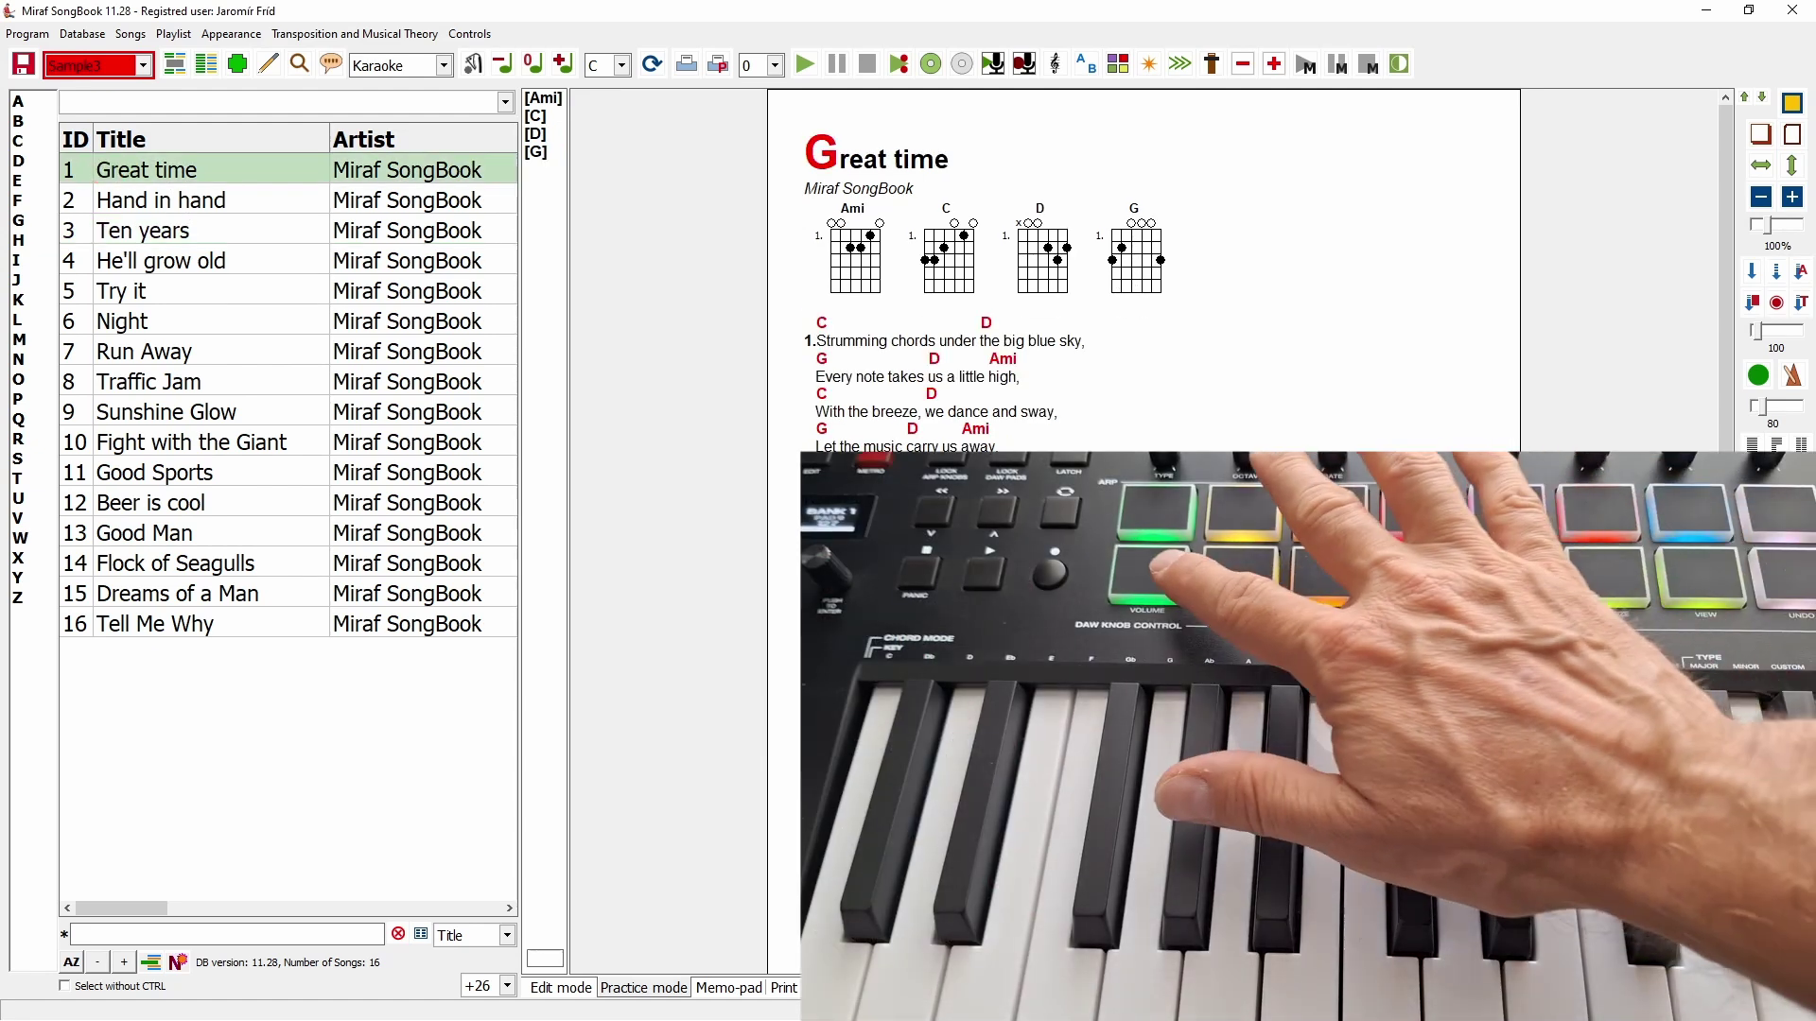
{"action": "key", "text": "Down"}
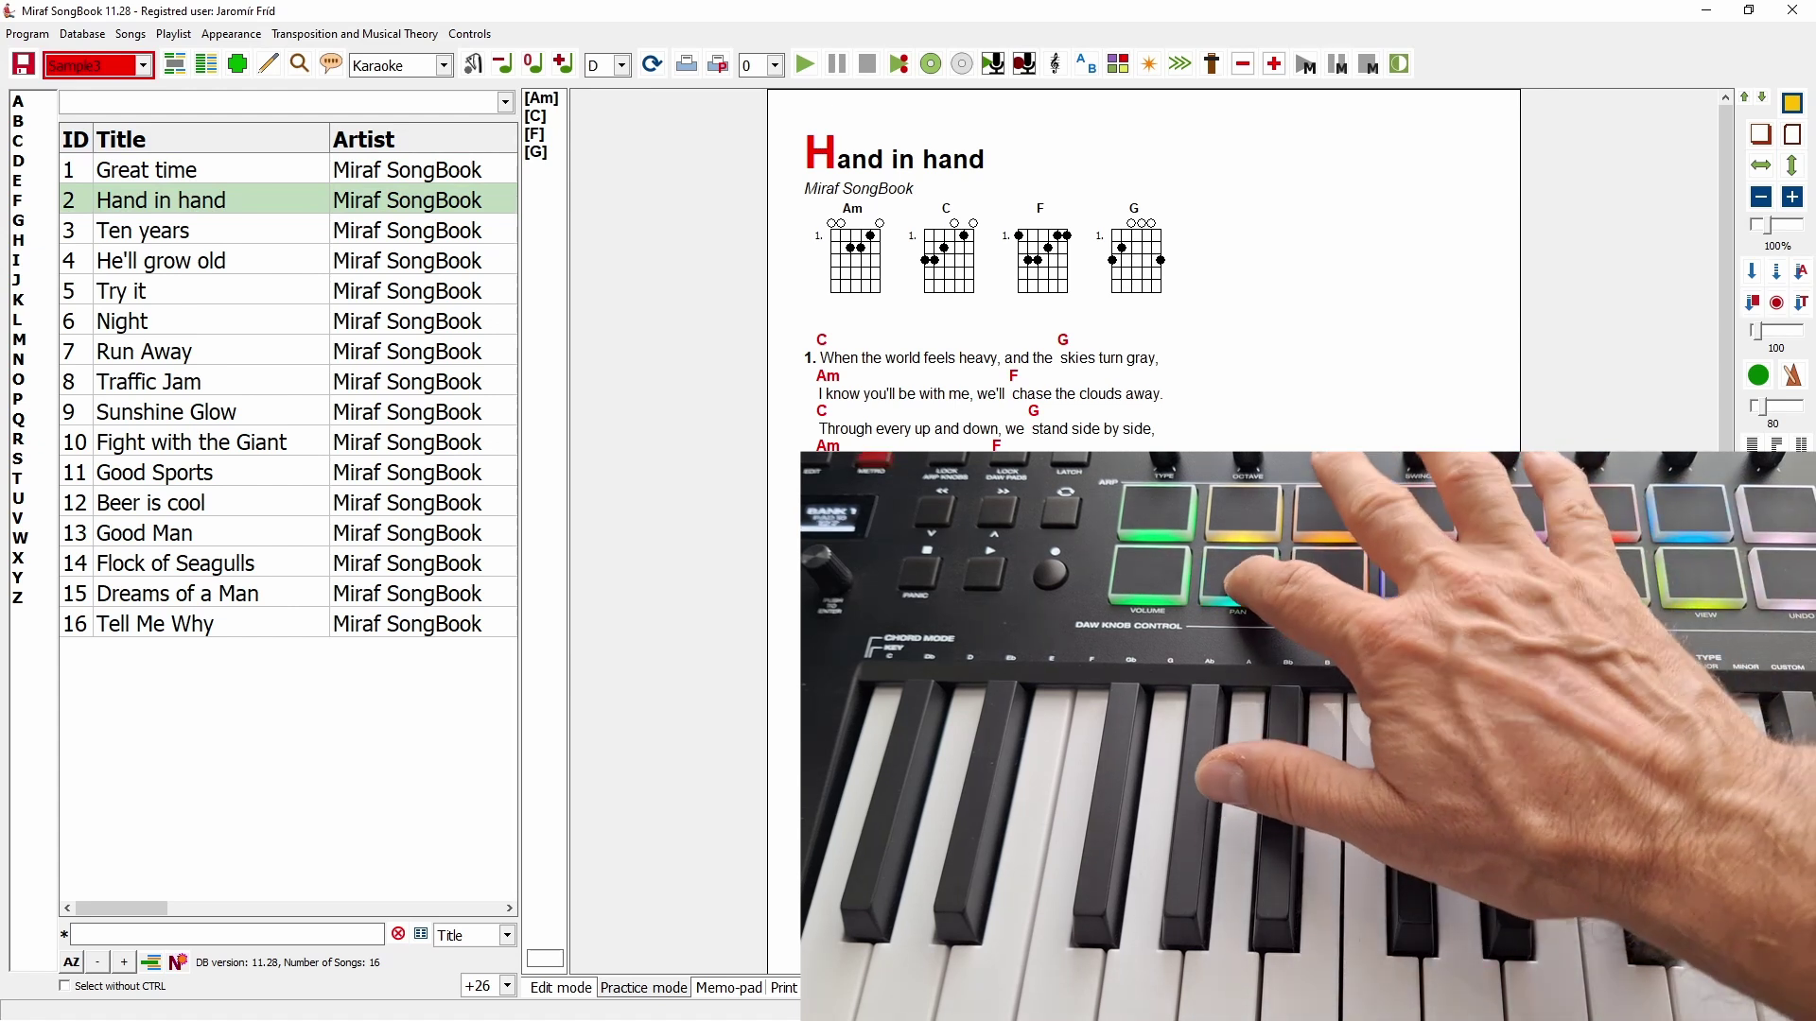
{"action": "key", "text": "Down"}
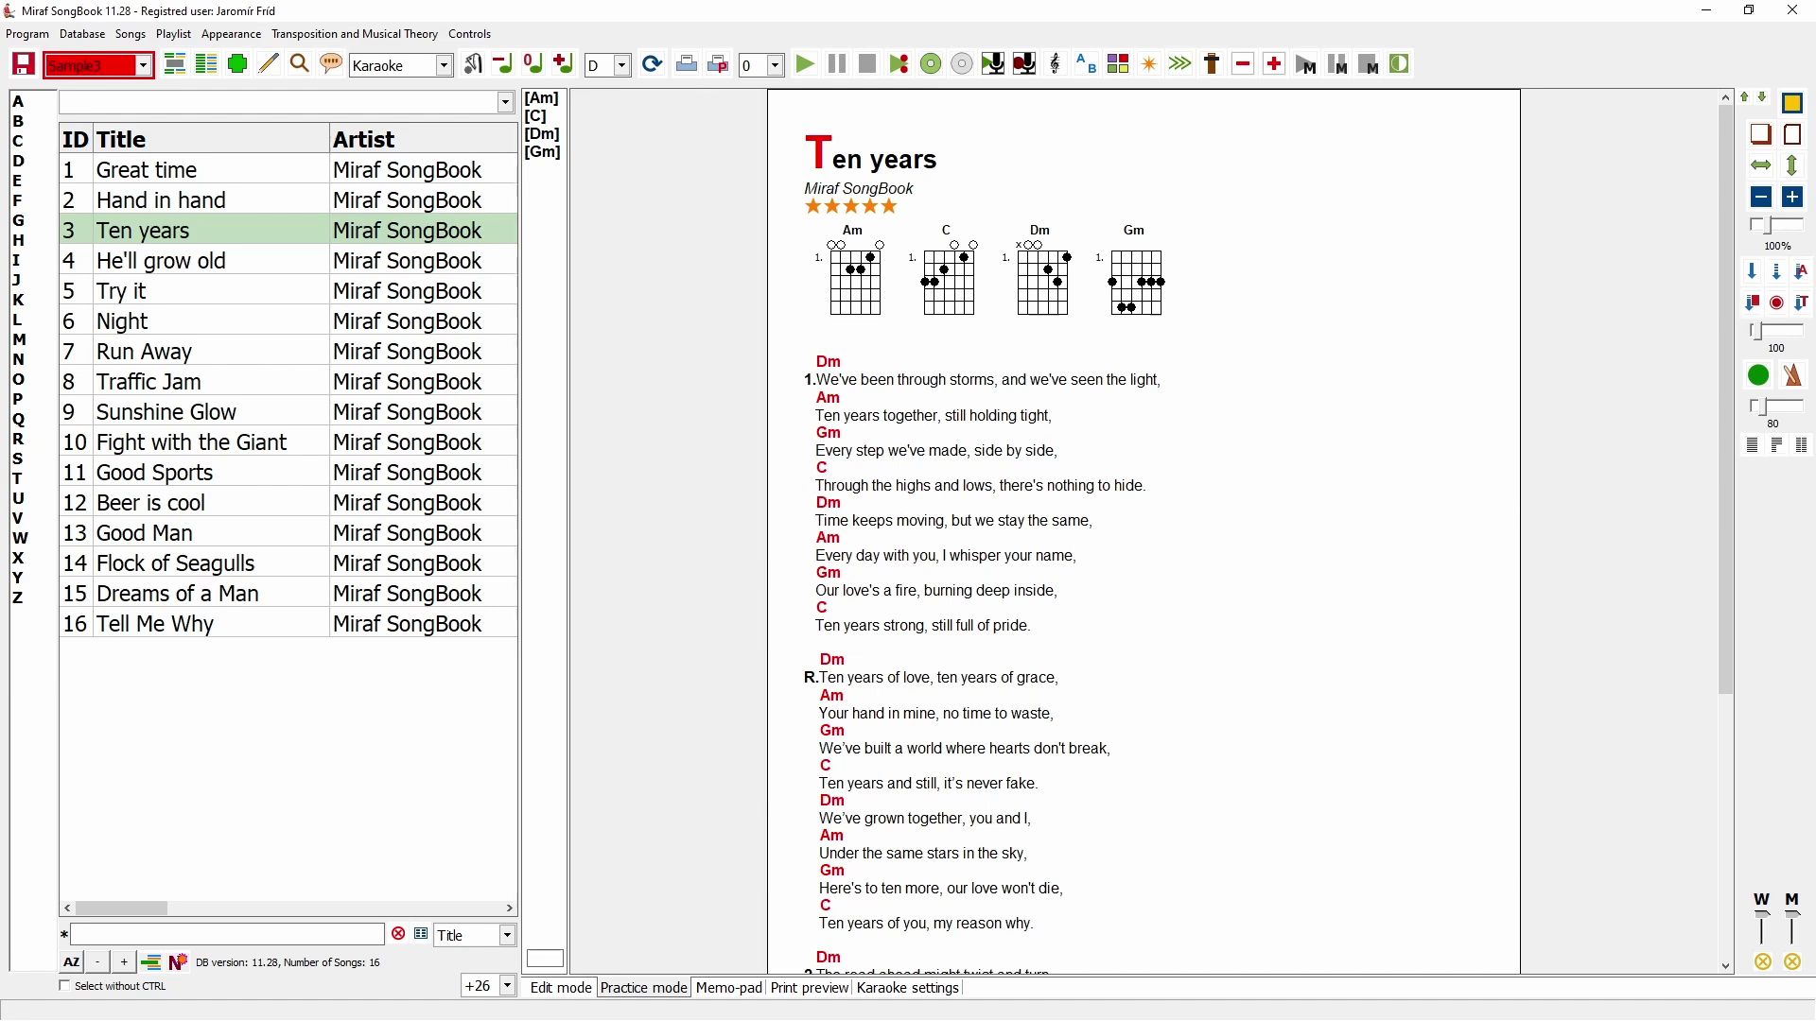
Review the MIDI CC values in the automated tasks of the song Ten years without changing them
{"action": "left_click", "coordinate": [272, 64]}
{"action": "left_click", "coordinate": [758, 180]}
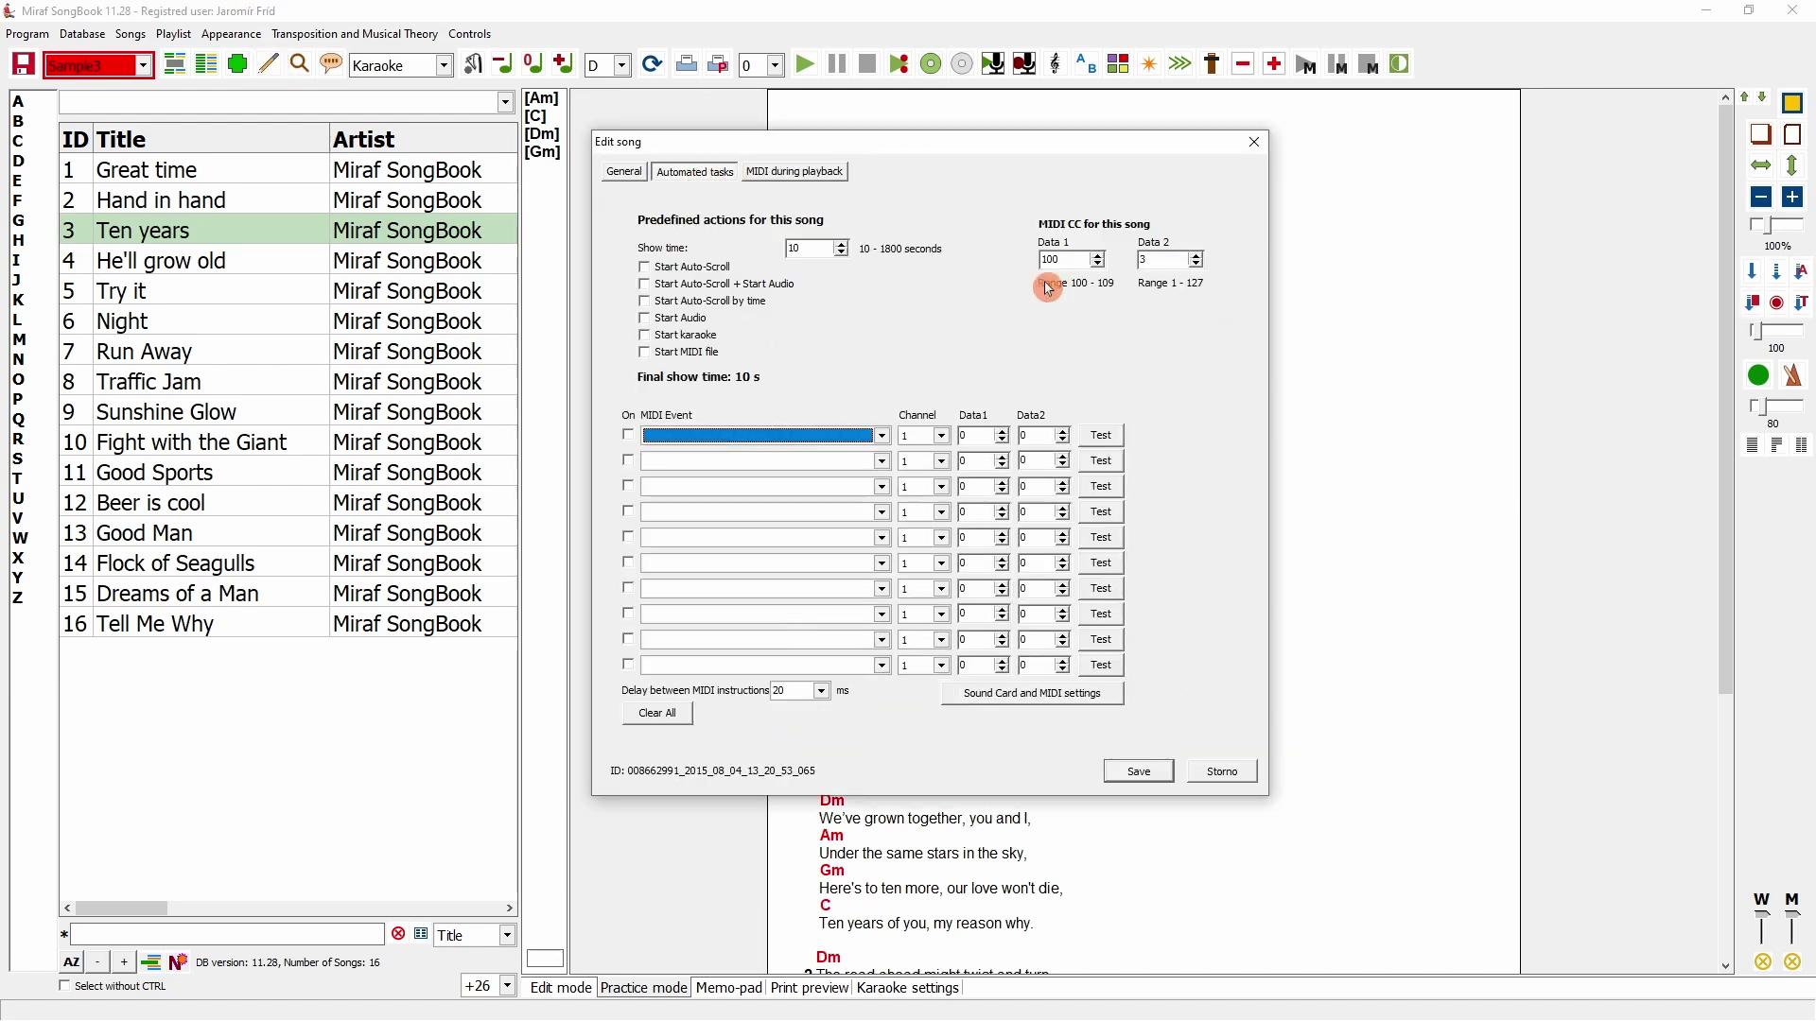
{"action": "left_click", "coordinate": [1254, 148]}
Review the list of MIDI control instructions, and test starting and stopping the audio of Ten years
{"action": "left_click", "coordinate": [21, 36]}
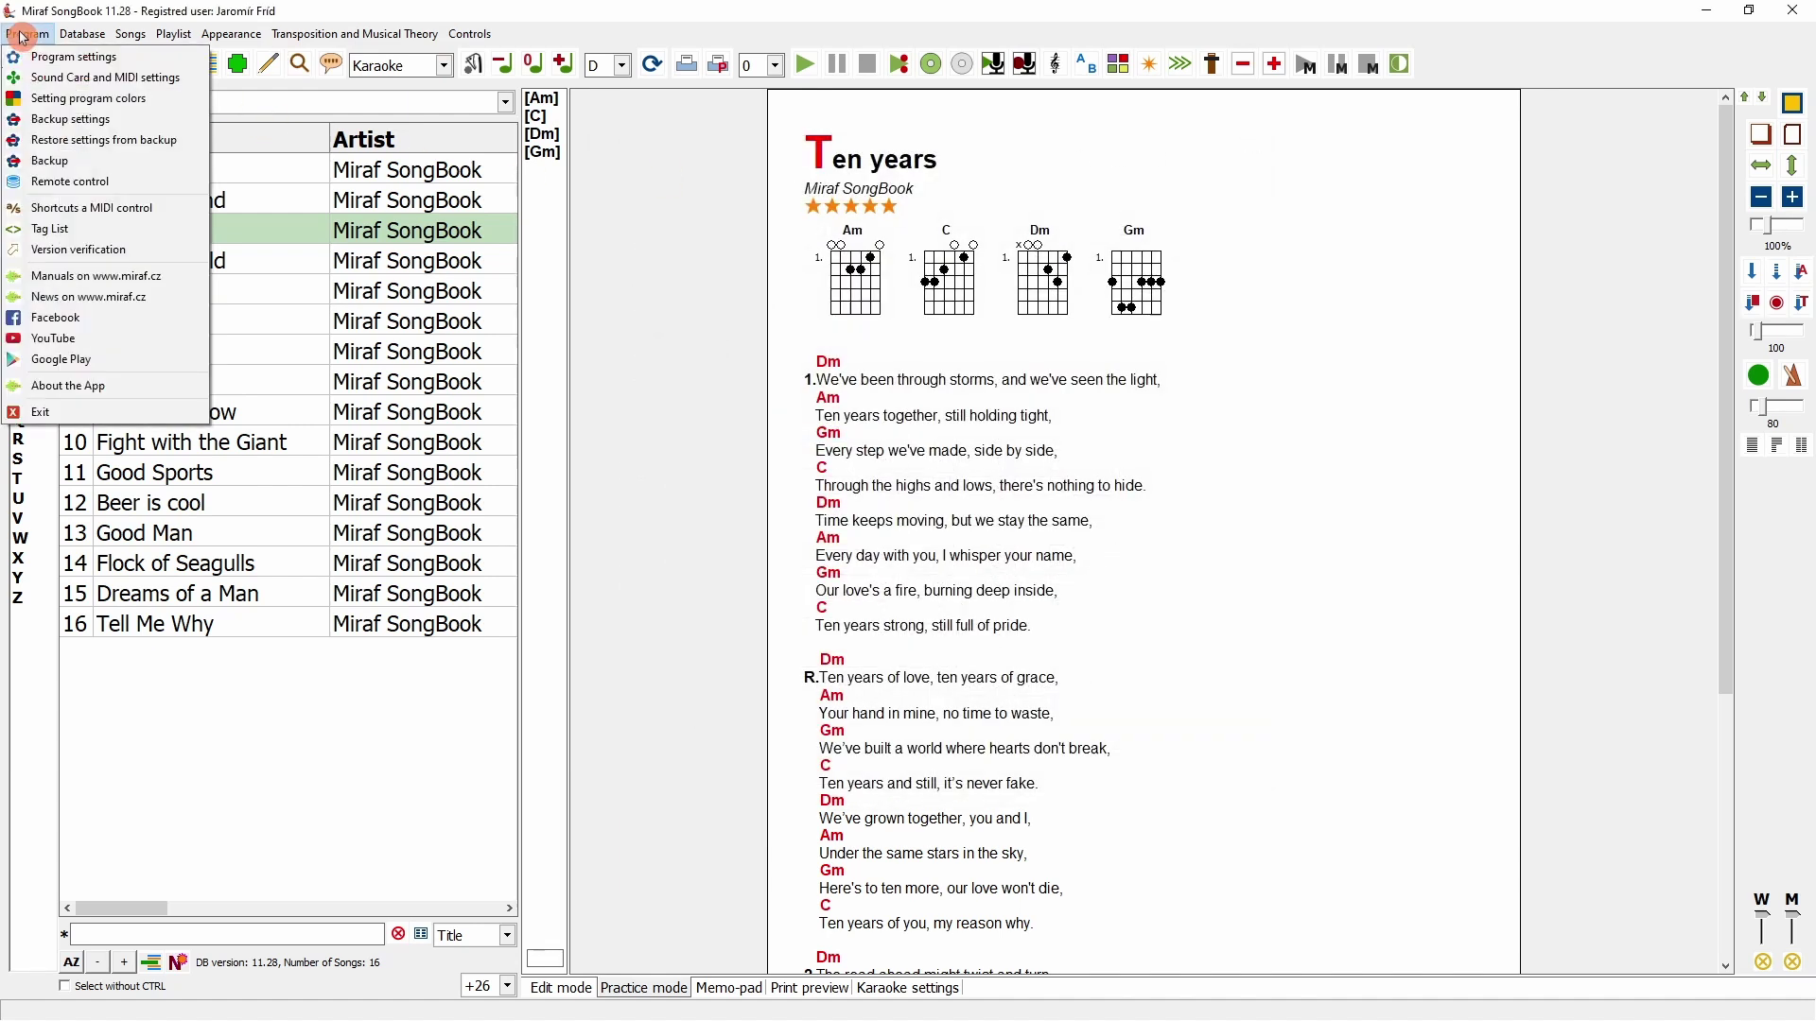
{"action": "left_click", "coordinate": [100, 210]}
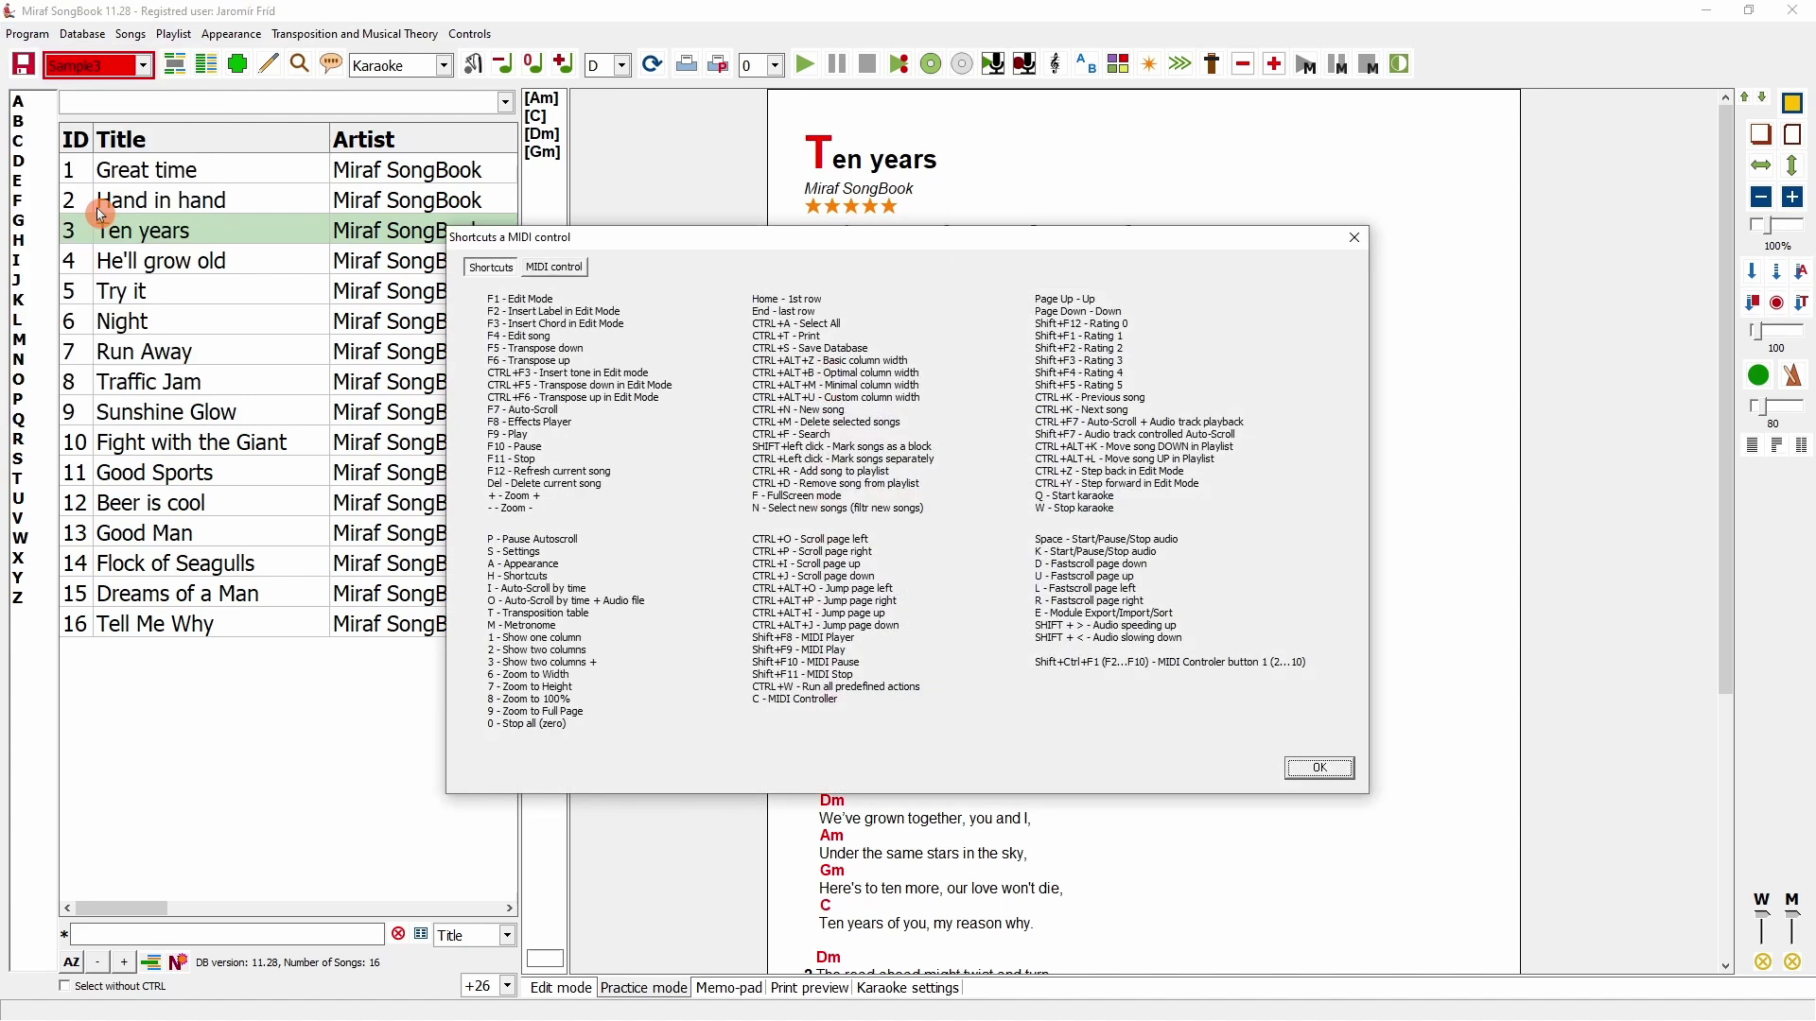
{"action": "left_click", "coordinate": [560, 270]}
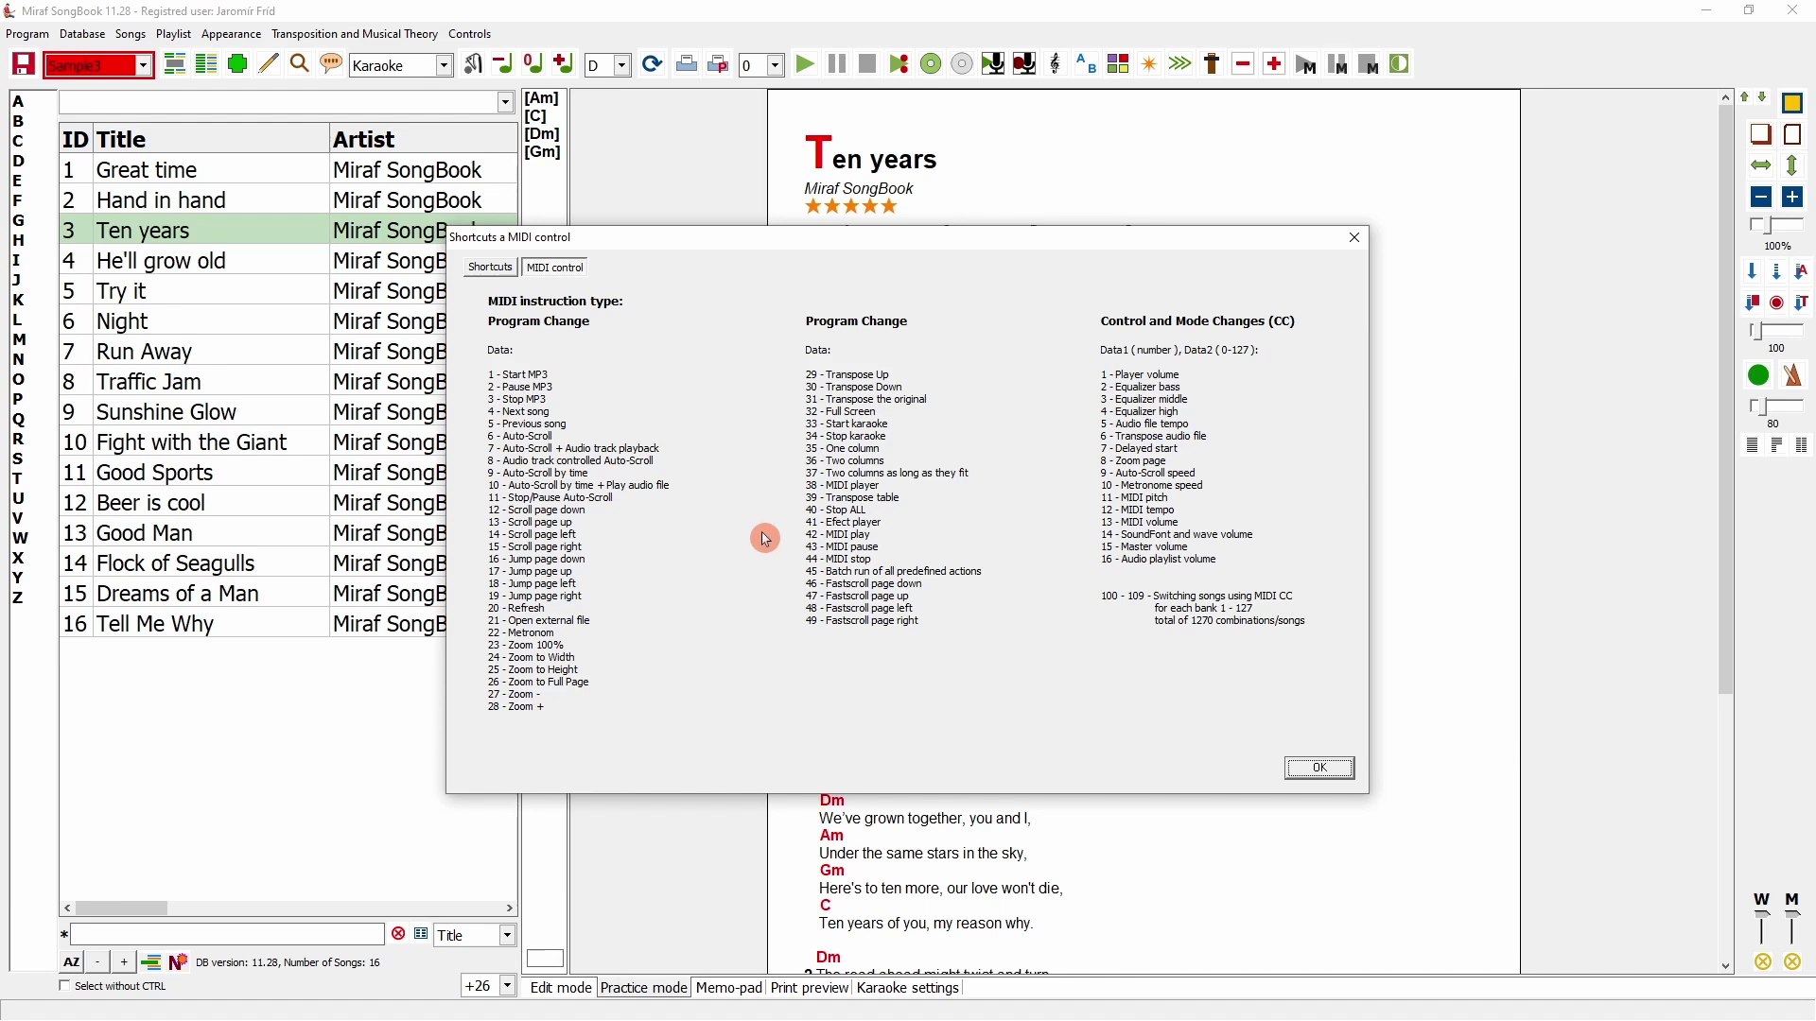
{"action": "left_click", "coordinate": [1354, 237]}
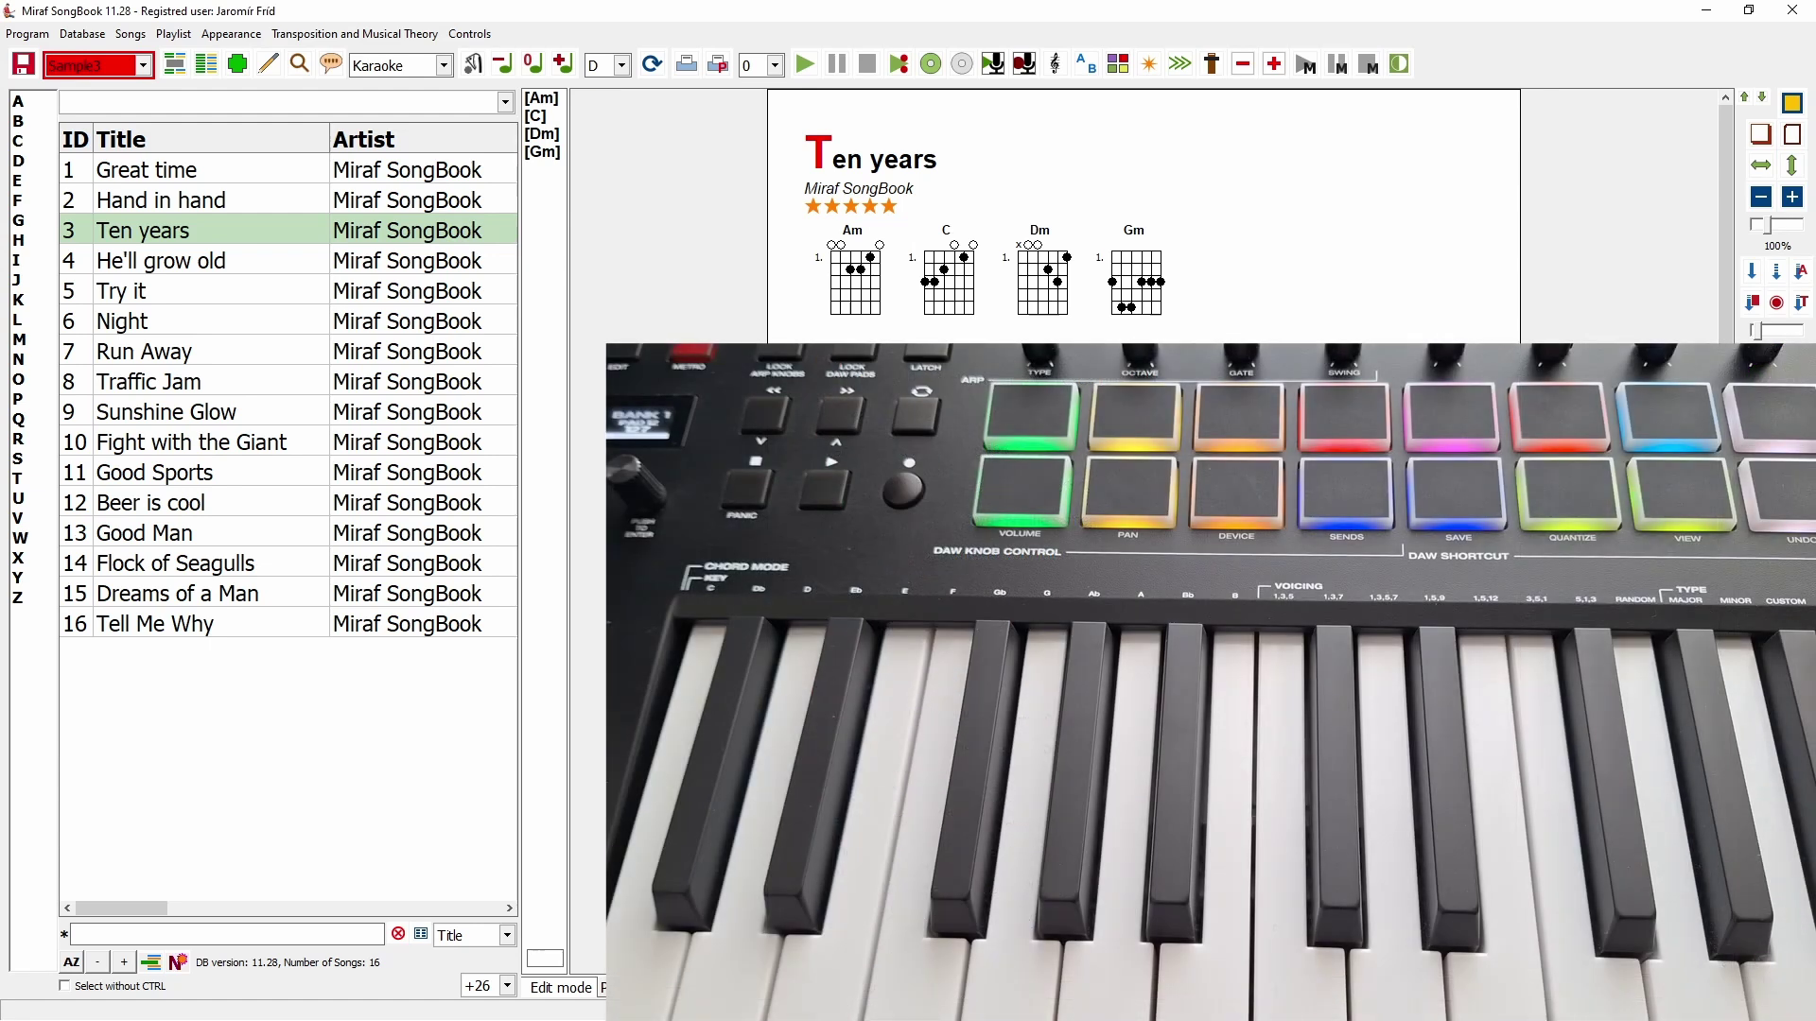
{"action": "key", "text": "space"}
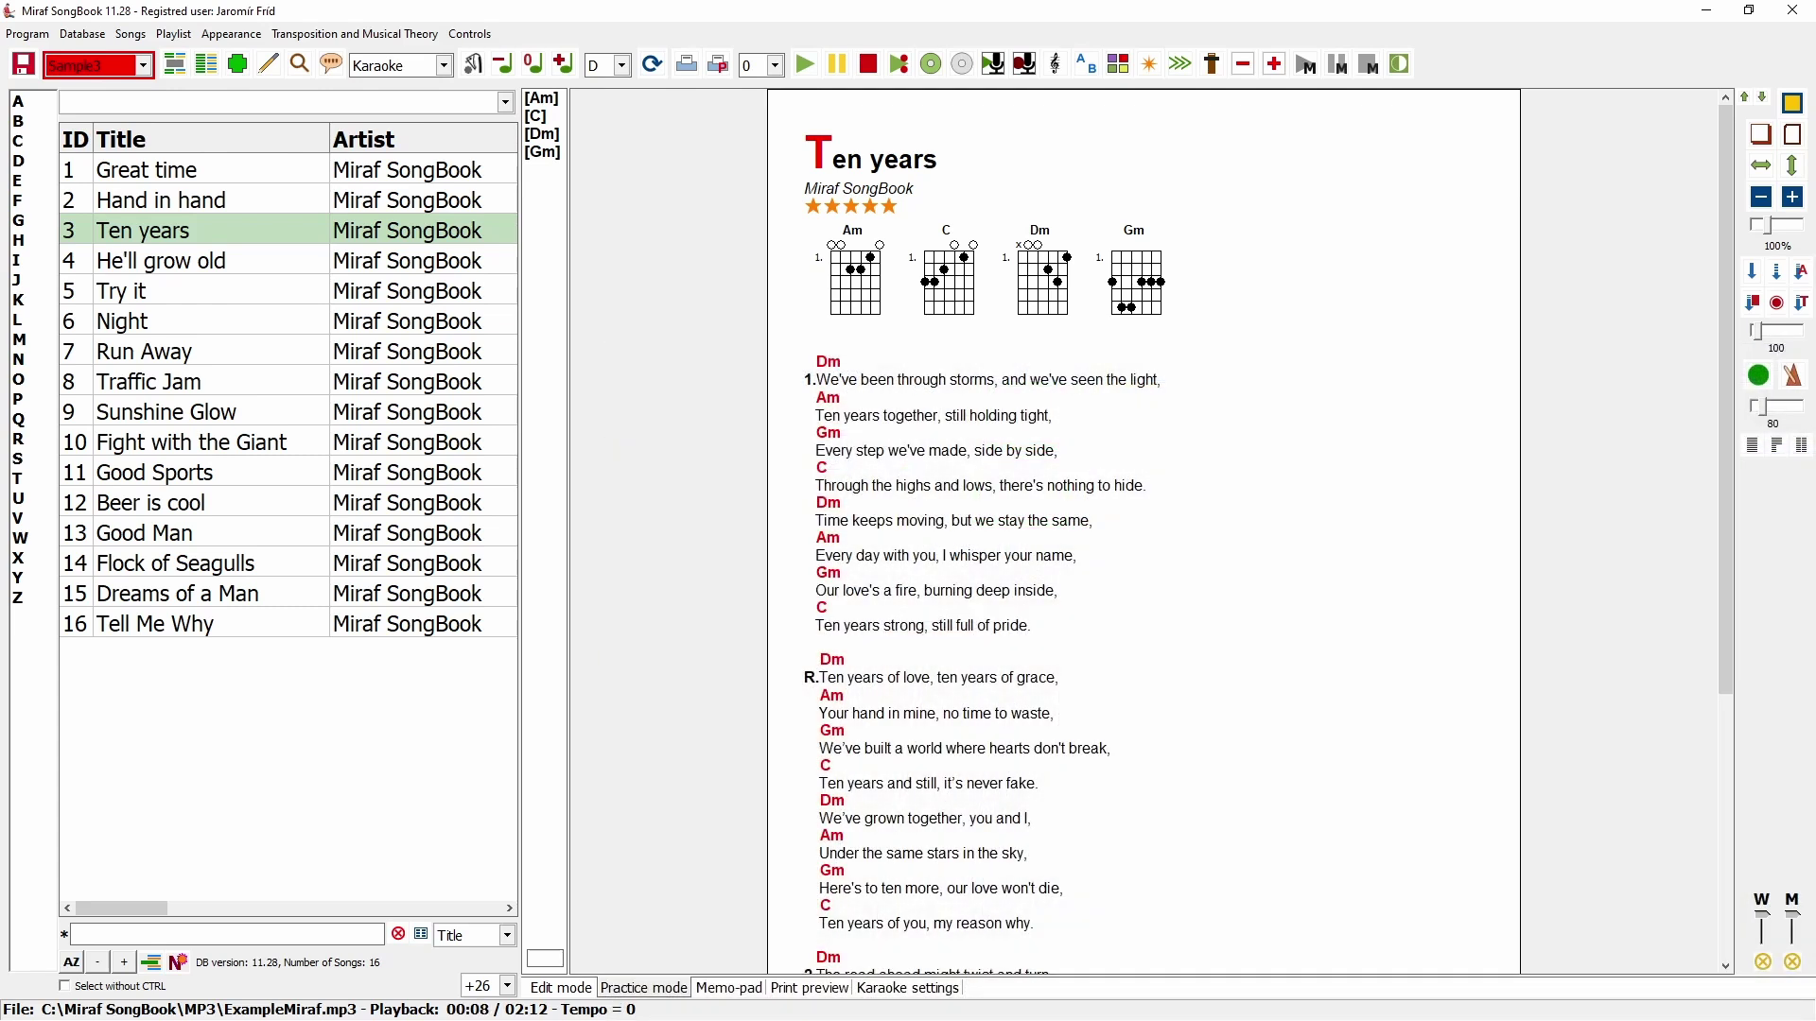
{"action": "left_click", "coordinate": [868, 64]}
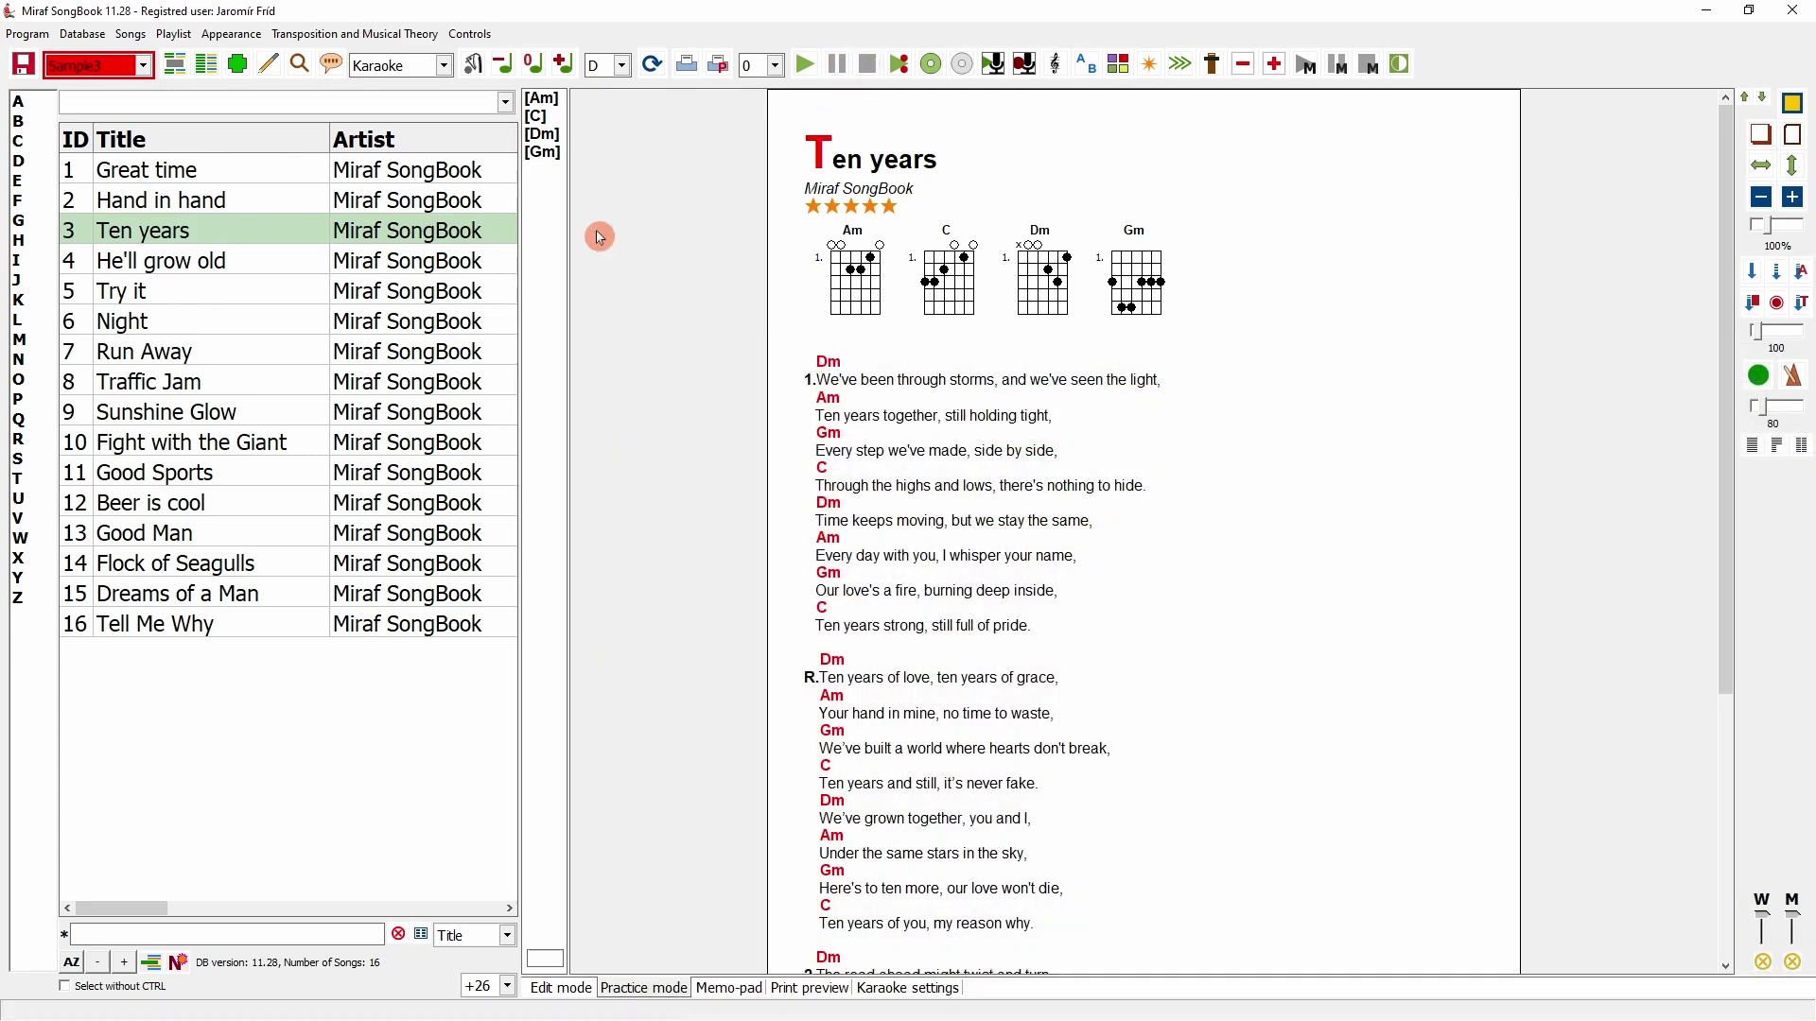
Examine the Control and Mode Changes numbers for MIDI control and the list of keyboard shortcuts
{"action": "left_click", "coordinate": [27, 33]}
{"action": "left_click", "coordinate": [86, 212]}
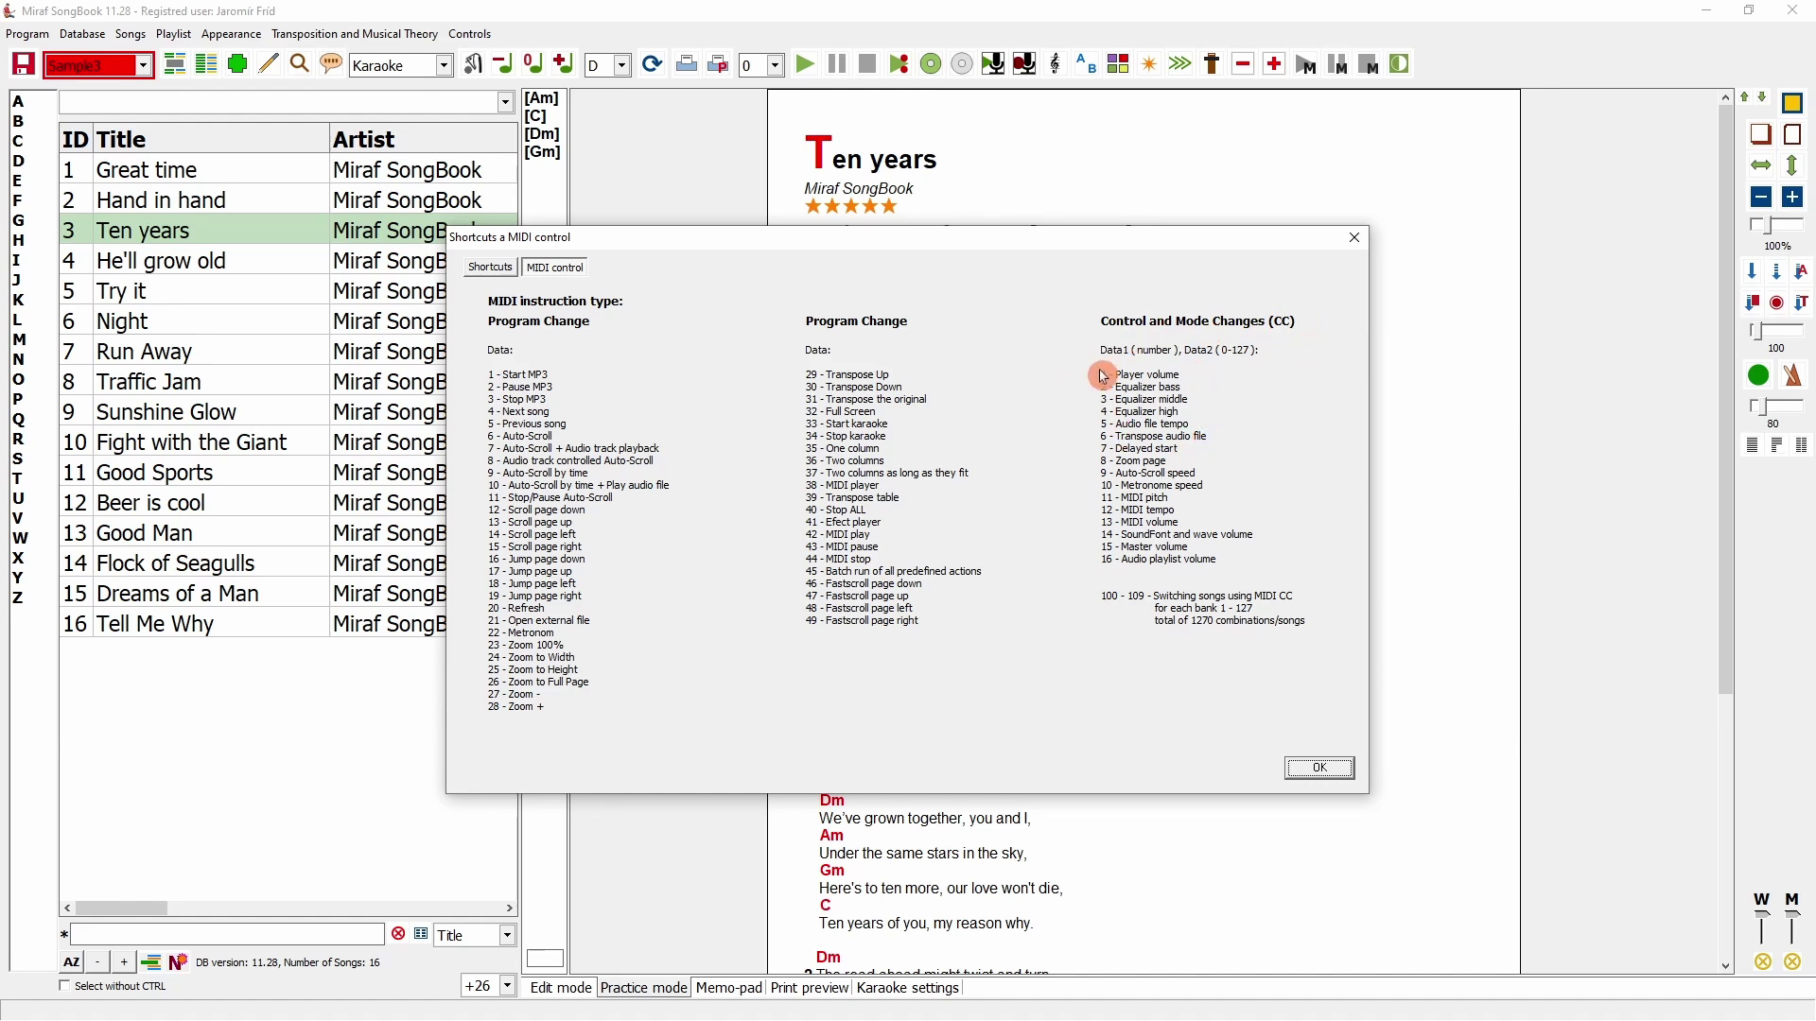
{"action": "left_click", "coordinate": [488, 270]}
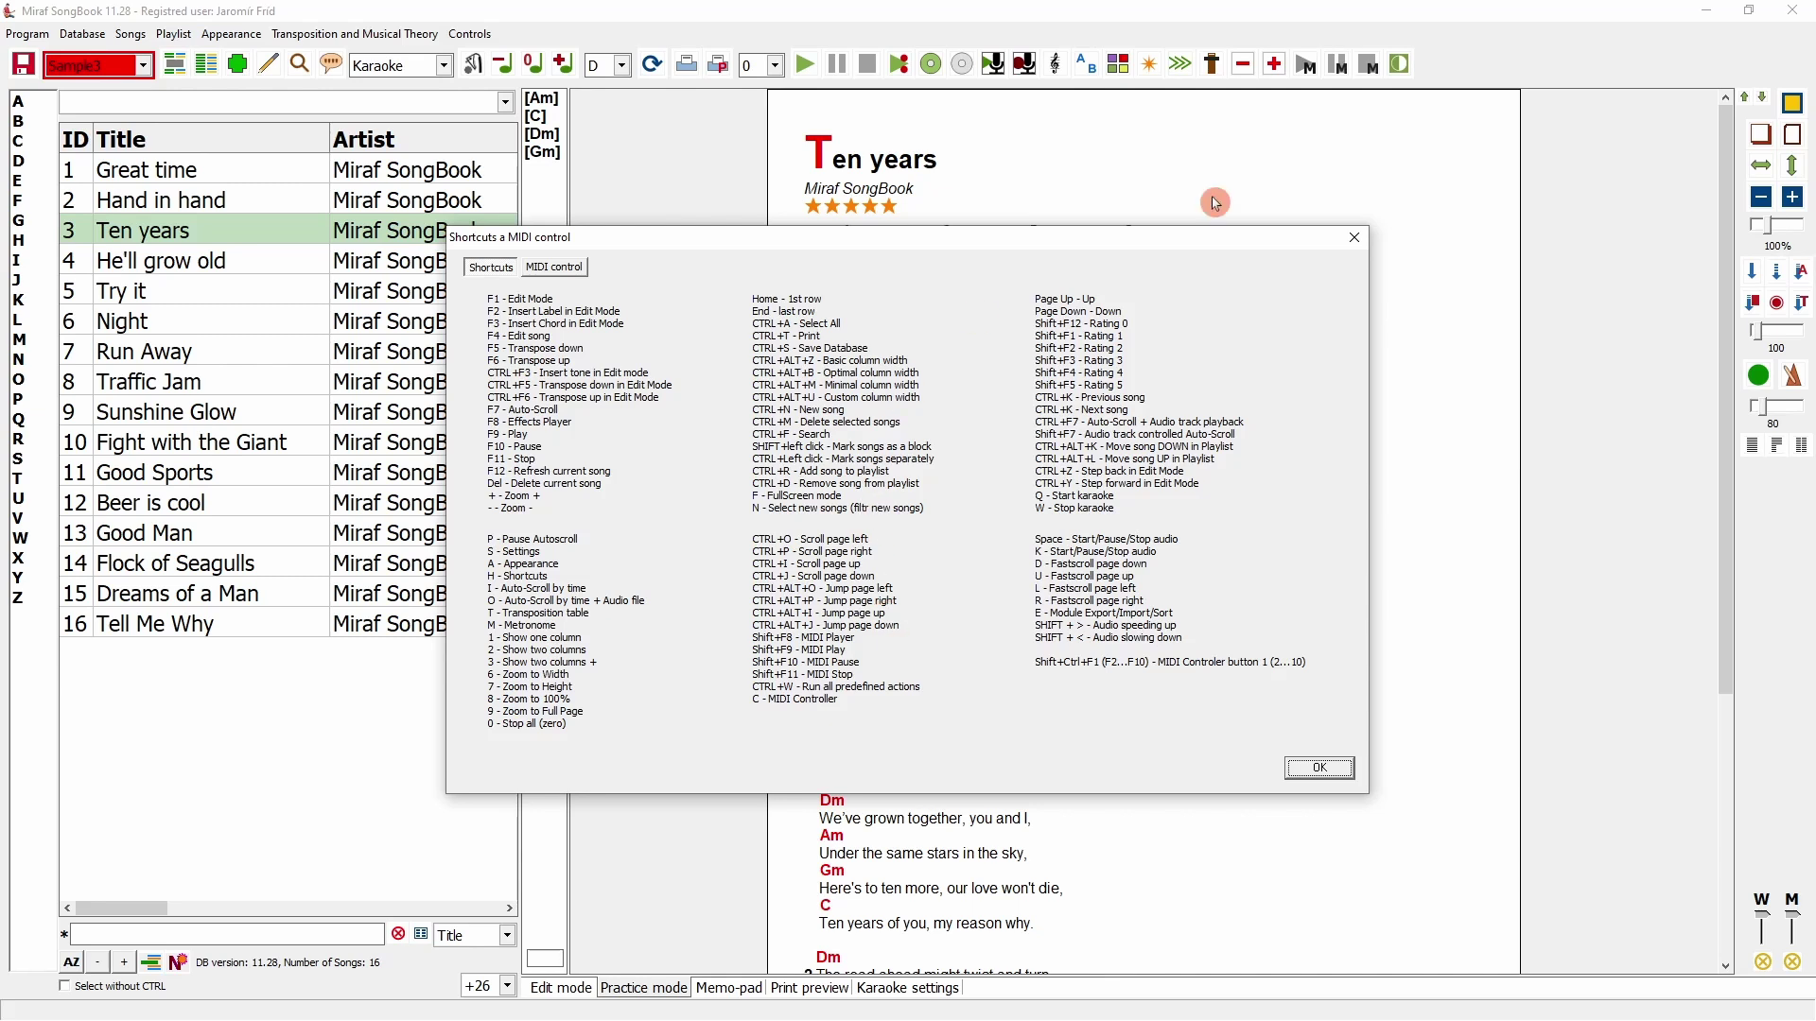
{"action": "left_click", "coordinate": [1354, 236]}
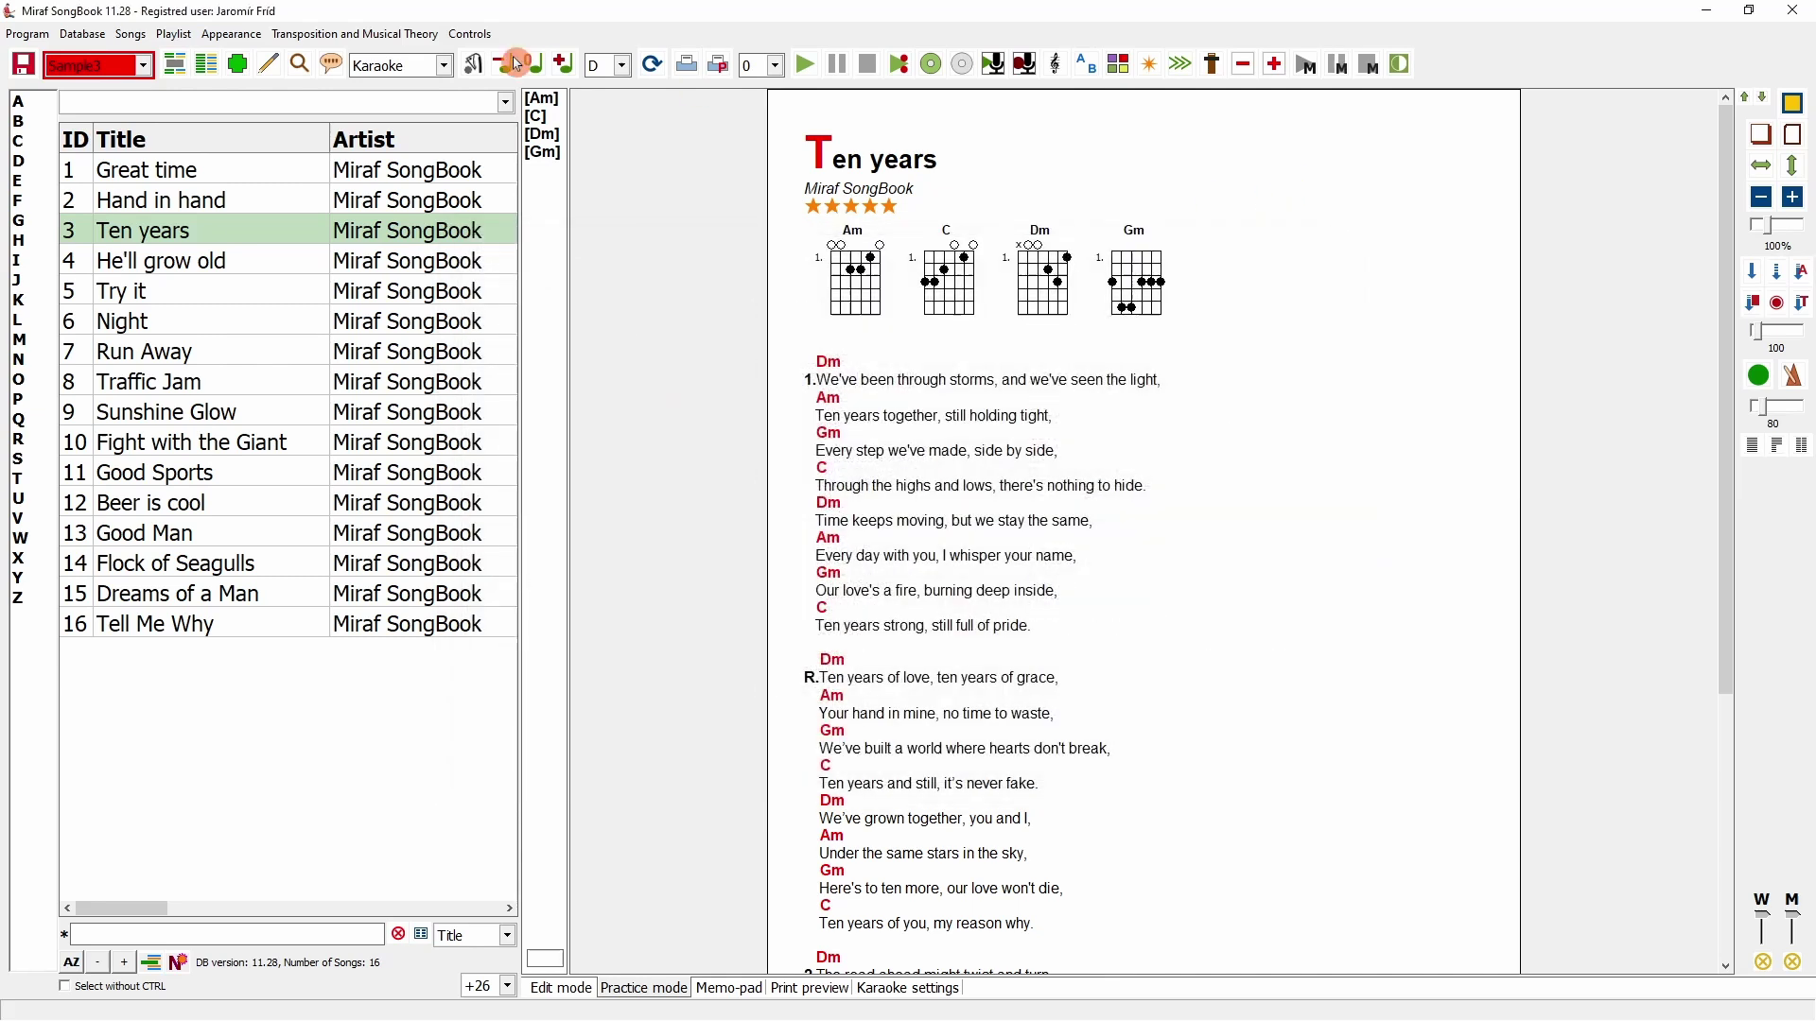
Enable sending MIDI instructions during playback of Ten years and add a first instruction with event 4, channel 7 and Data1 of 1
{"action": "left_click", "coordinate": [269, 64]}
{"action": "left_click", "coordinate": [825, 172]}
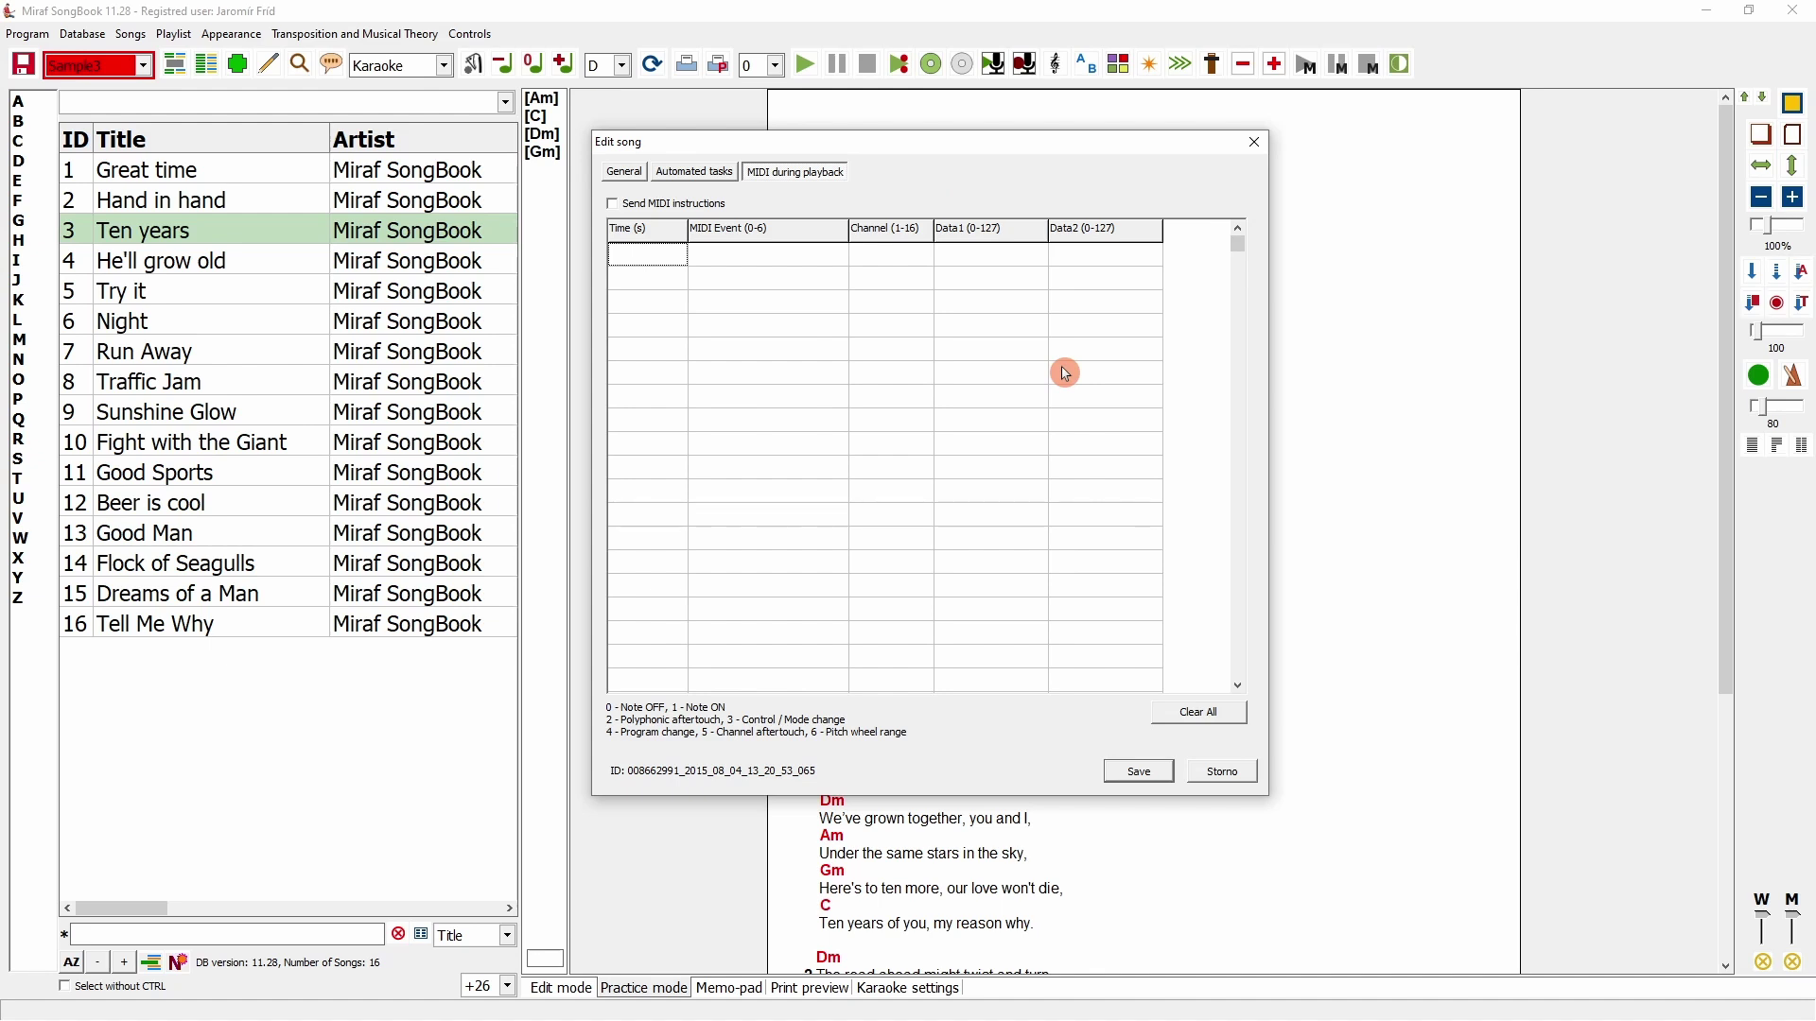
{"action": "left_click", "coordinate": [736, 255]}
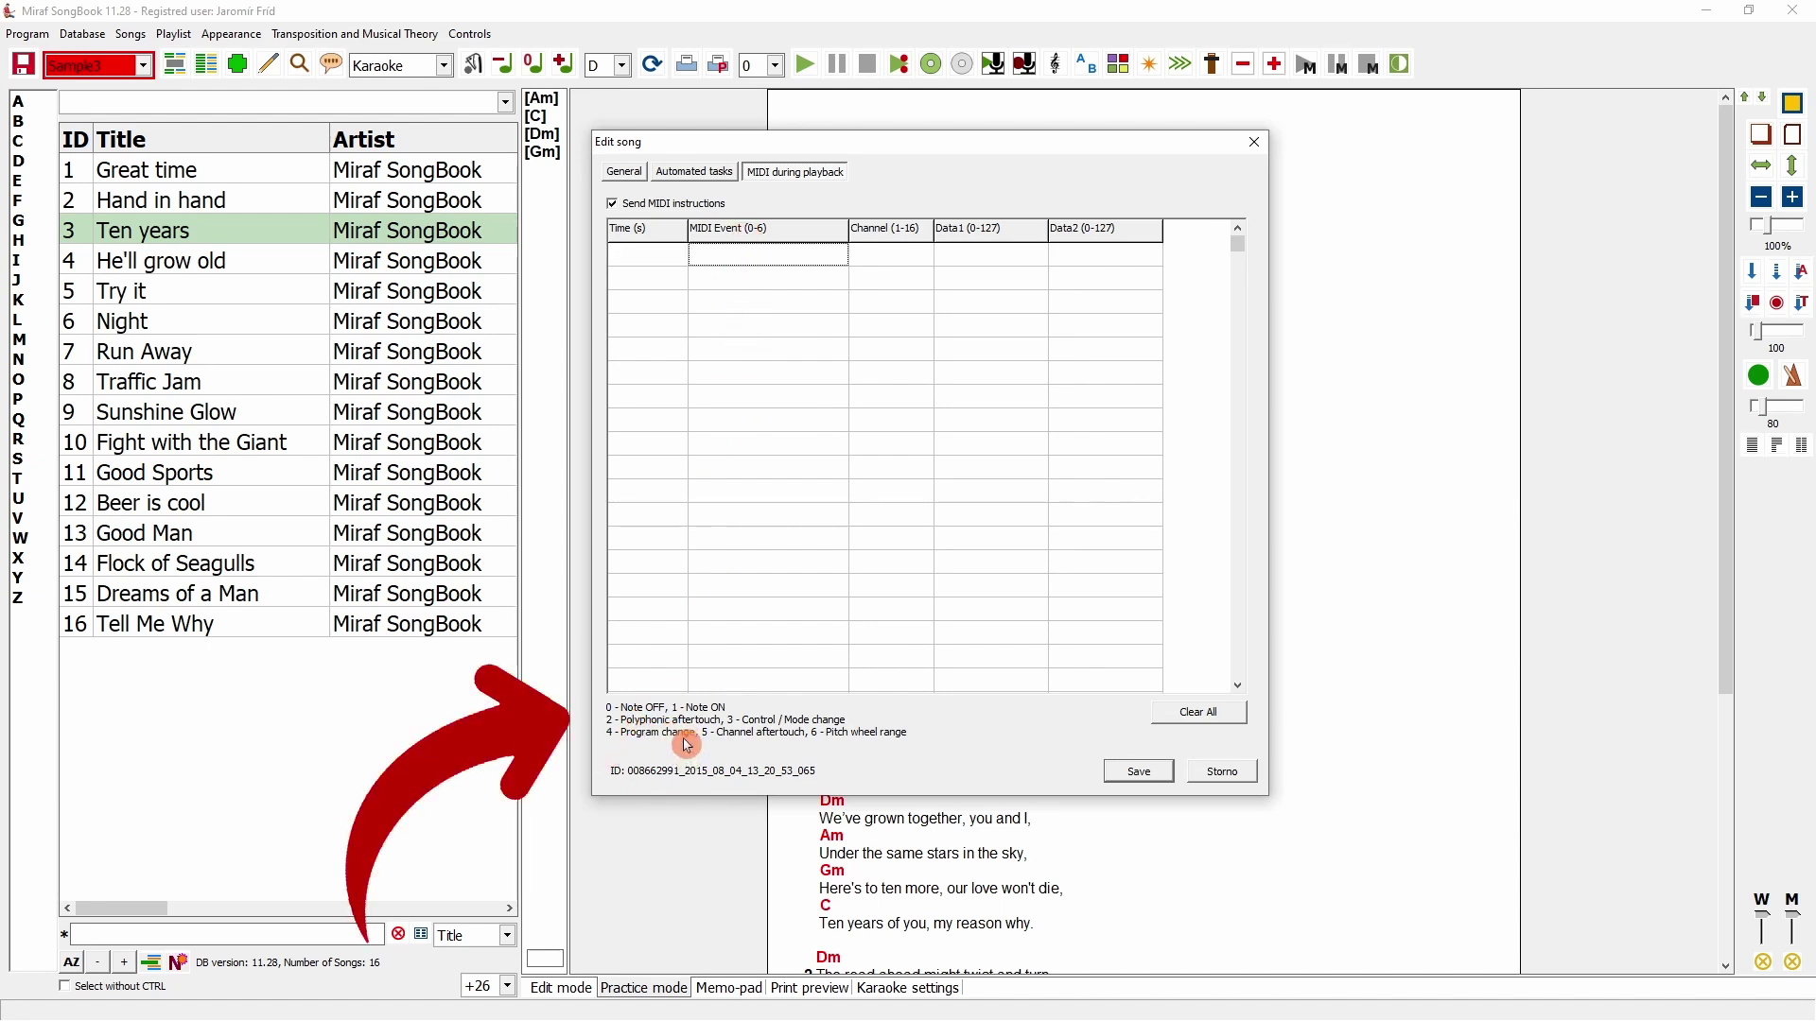
{"action": "type", "text": "4"}
{"action": "left_click", "coordinate": [880, 255]}
{"action": "type", "text": "7"}
{"action": "left_click", "coordinate": [955, 263]}
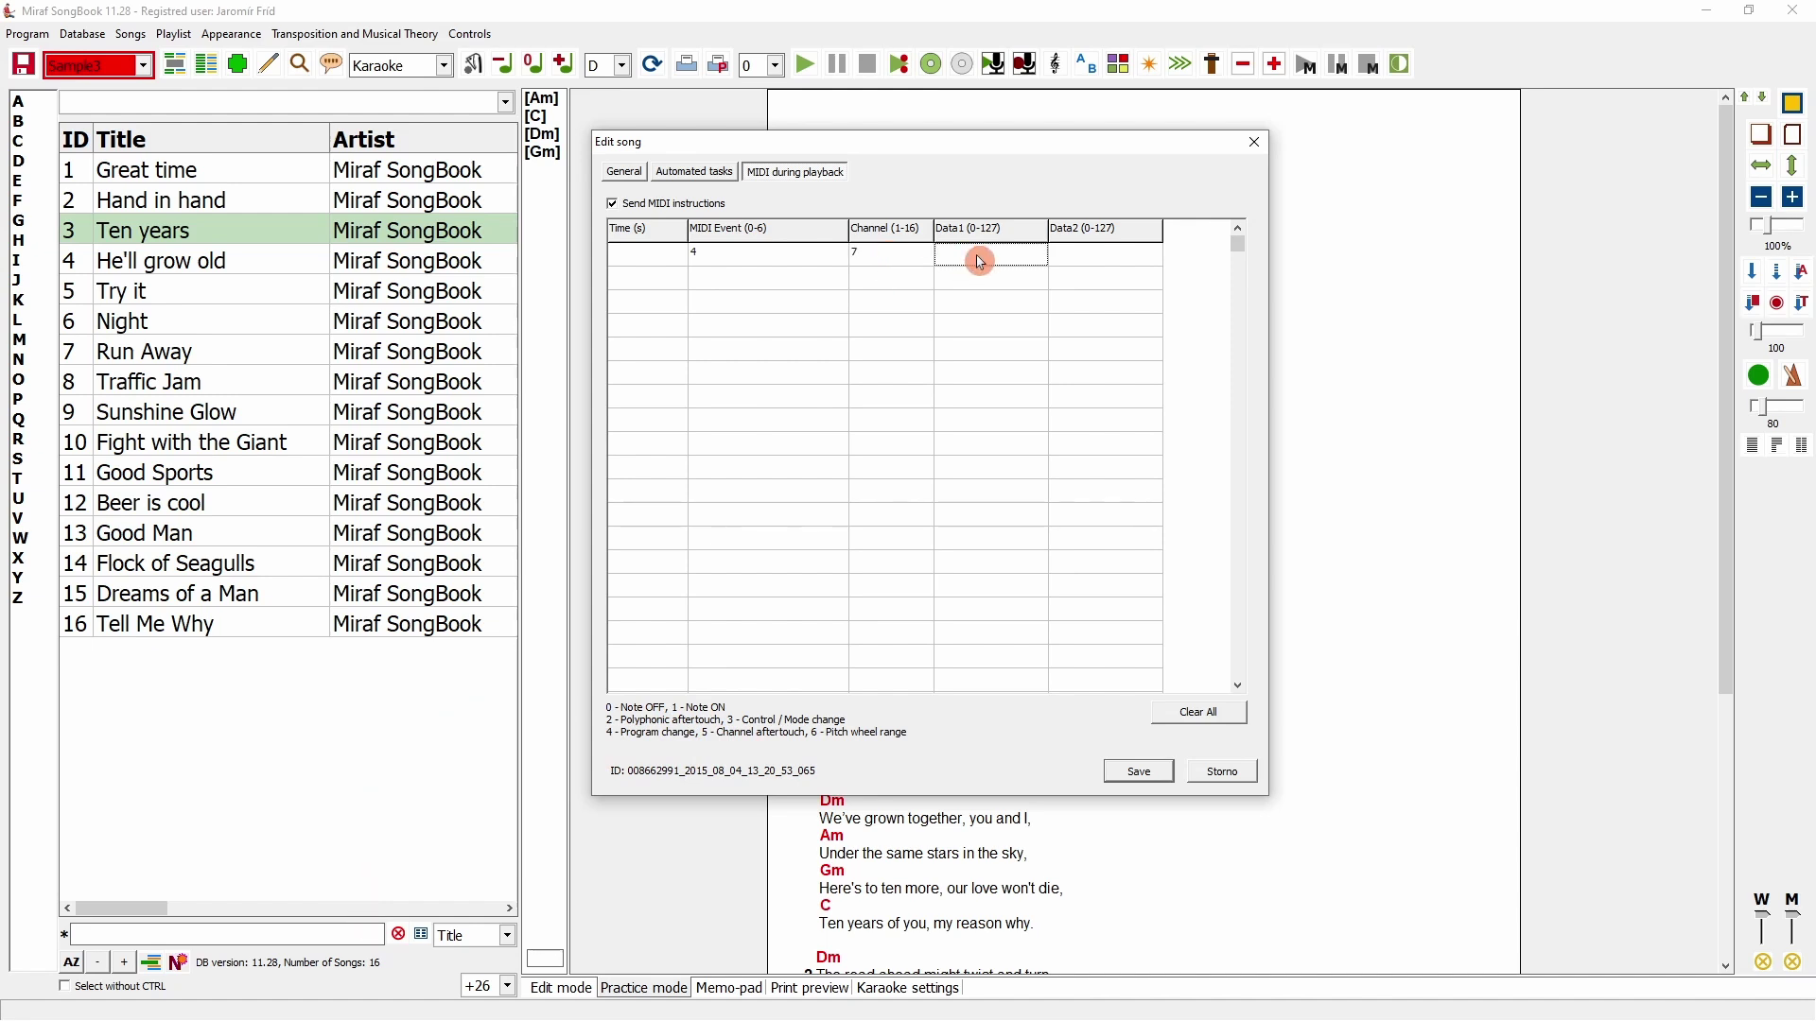
{"action": "type", "text": "1"}
Add two more playback instructions with event 4 on channel 7, using Data1 of 5 for the second and 2 for the third
{"action": "left_click", "coordinate": [719, 280]}
{"action": "type", "text": "4"}
{"action": "left_click", "coordinate": [878, 279]}
{"action": "type", "text": "7"}
{"action": "left_click", "coordinate": [974, 280]}
{"action": "type", "text": "5"}
{"action": "left_click", "coordinate": [735, 305]}
{"action": "type", "text": "4"}
{"action": "left_click", "coordinate": [864, 304]}
{"action": "type", "text": "7"}
{"action": "left_click", "coordinate": [967, 308]}
{"action": "type", "text": "2"}
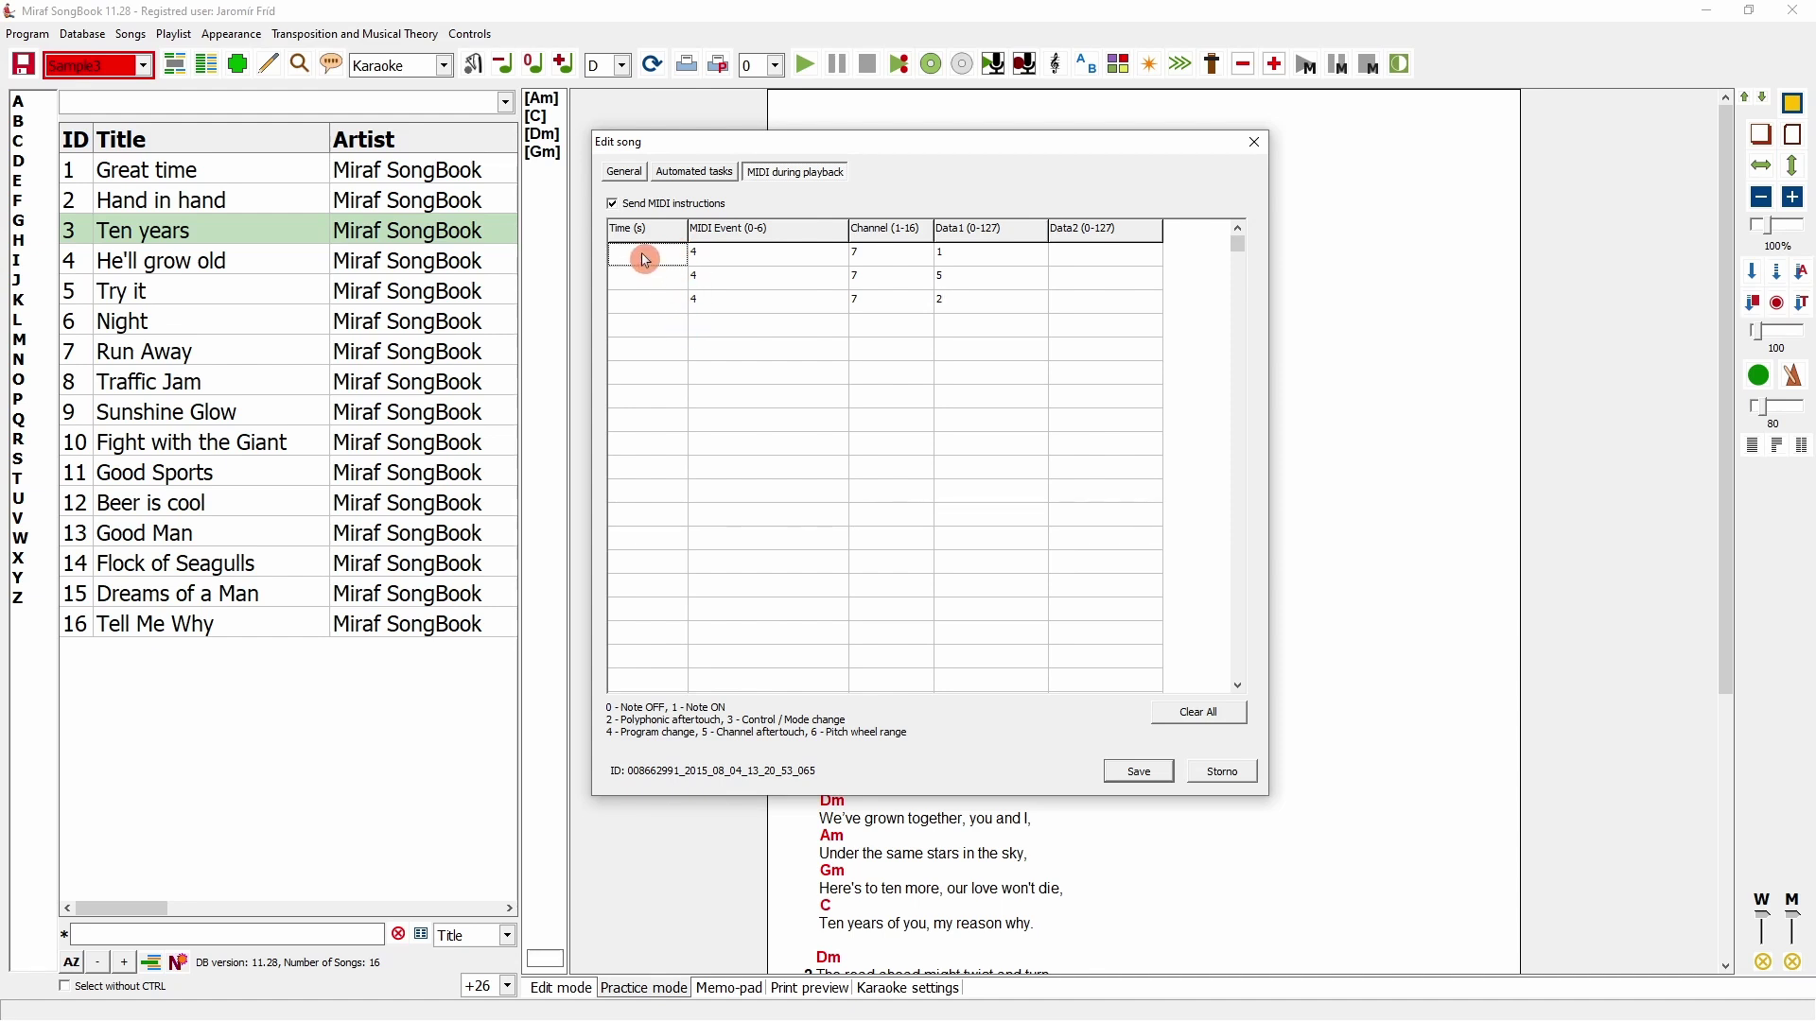
Set the times of the three playback MIDI instructions to 10, 15 and 20 seconds, and save the song
{"action": "left_click", "coordinate": [646, 259]}
{"action": "type", "text": "10"}
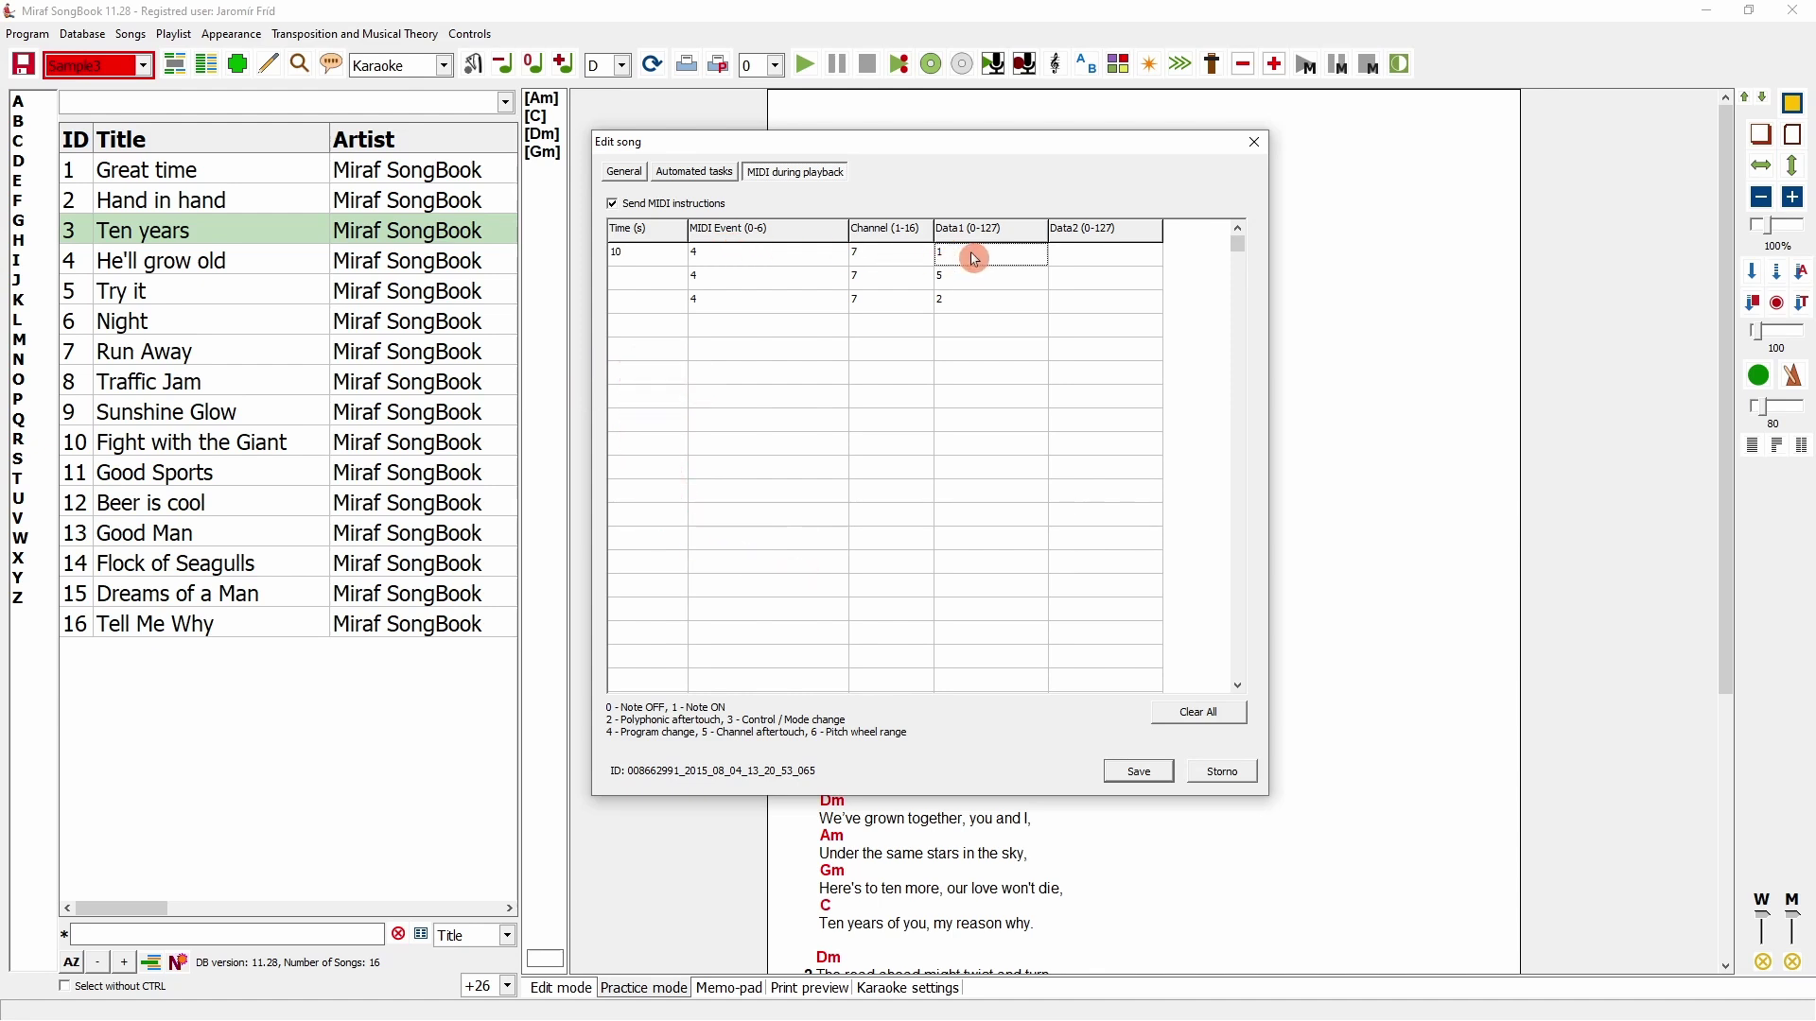
{"action": "left_click", "coordinate": [634, 283]}
{"action": "type", "text": "15"}
{"action": "left_click", "coordinate": [978, 278]}
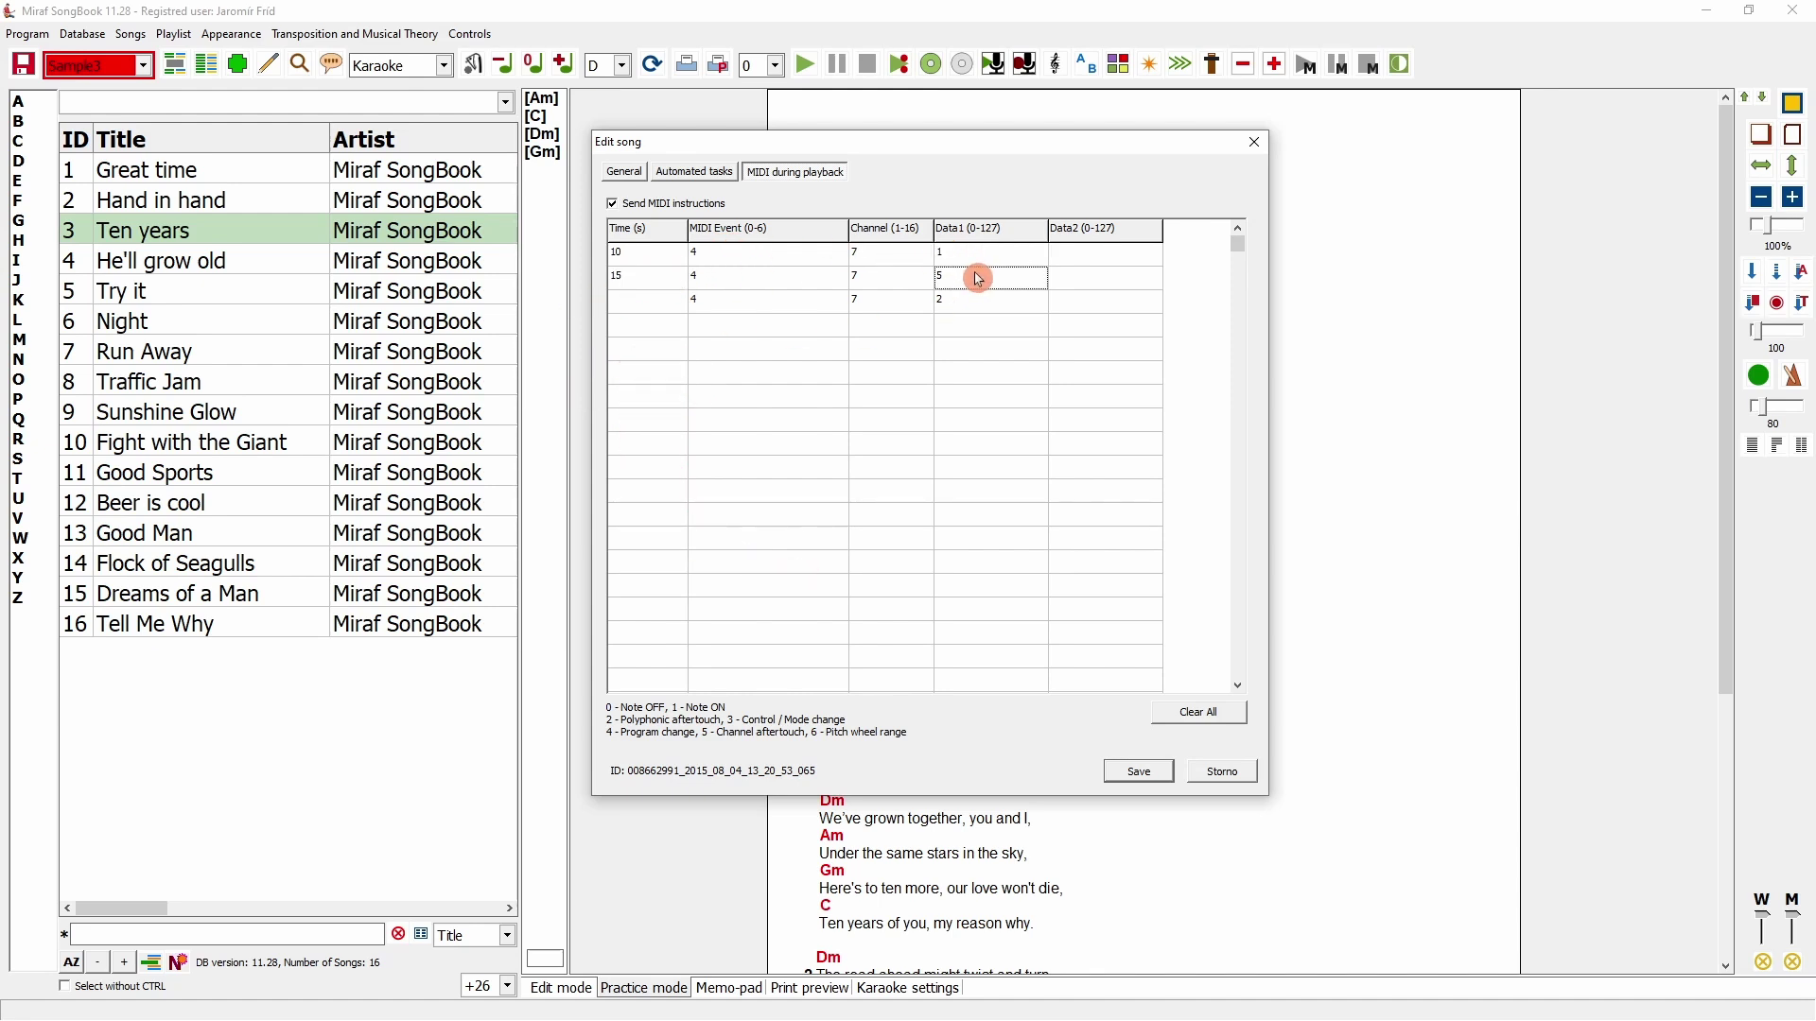
{"action": "left_click", "coordinate": [629, 304]}
{"action": "type", "text": "20"}
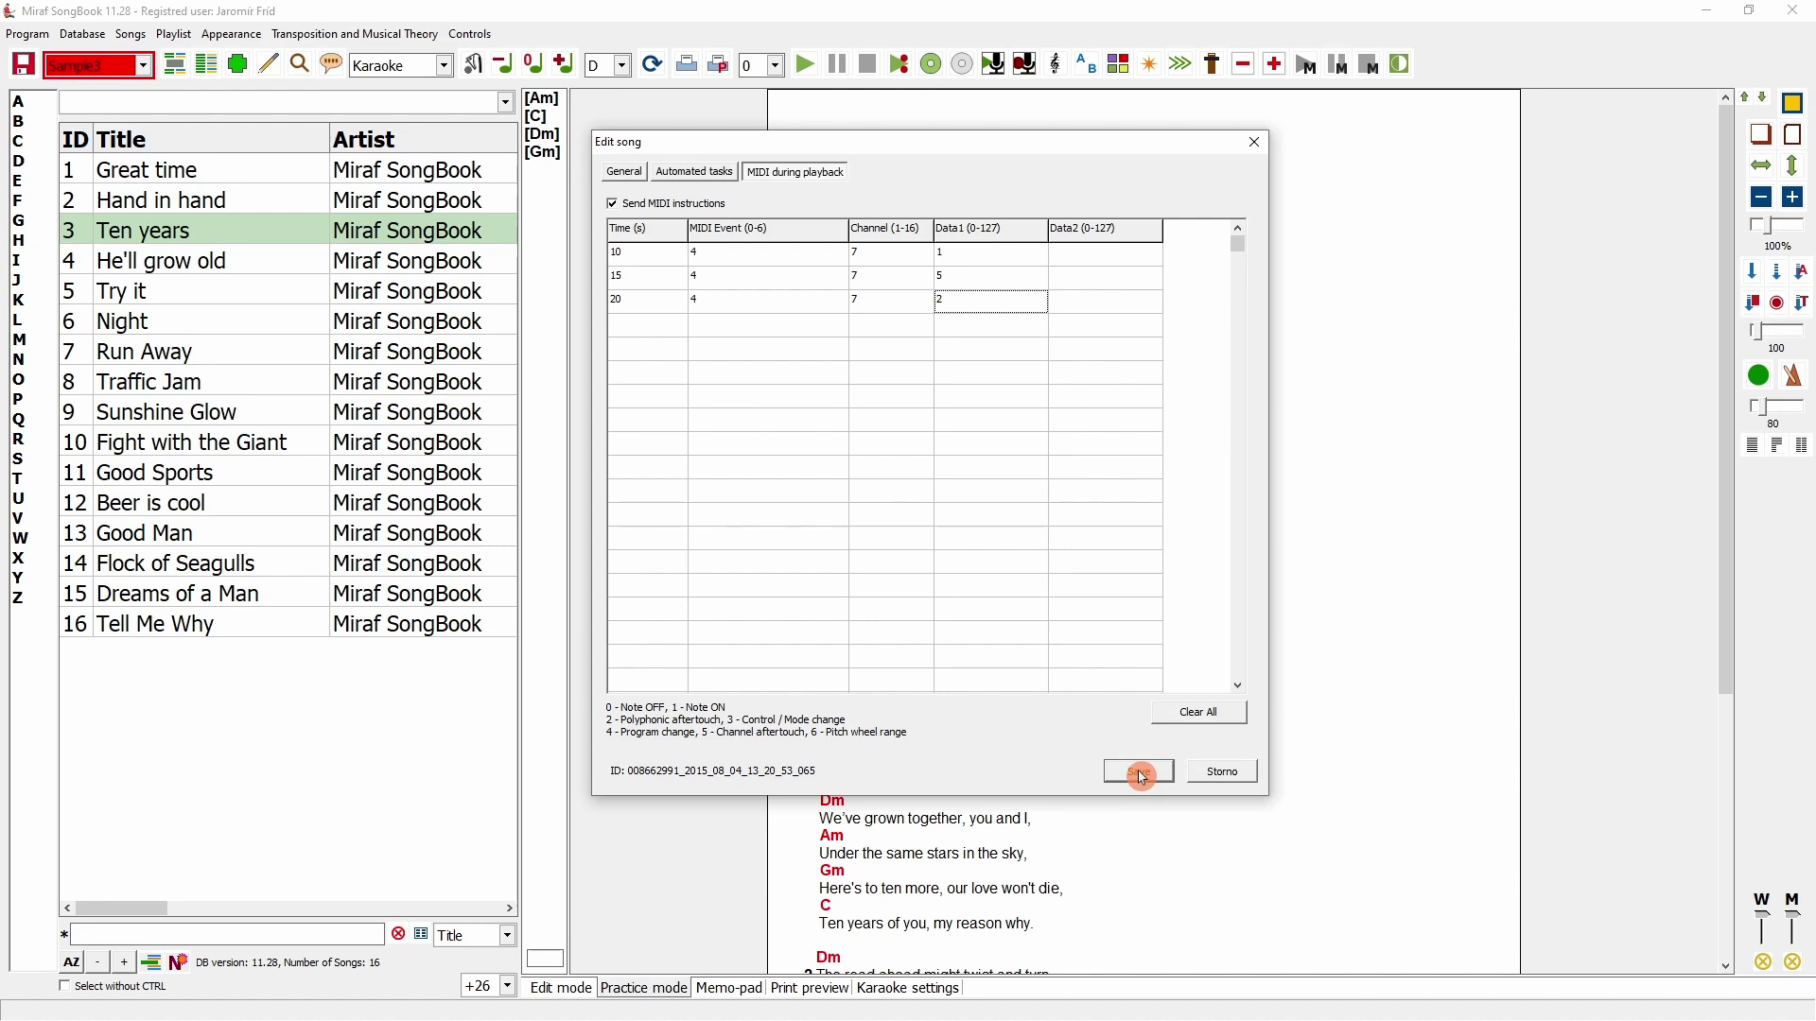
{"action": "left_click", "coordinate": [1139, 772]}
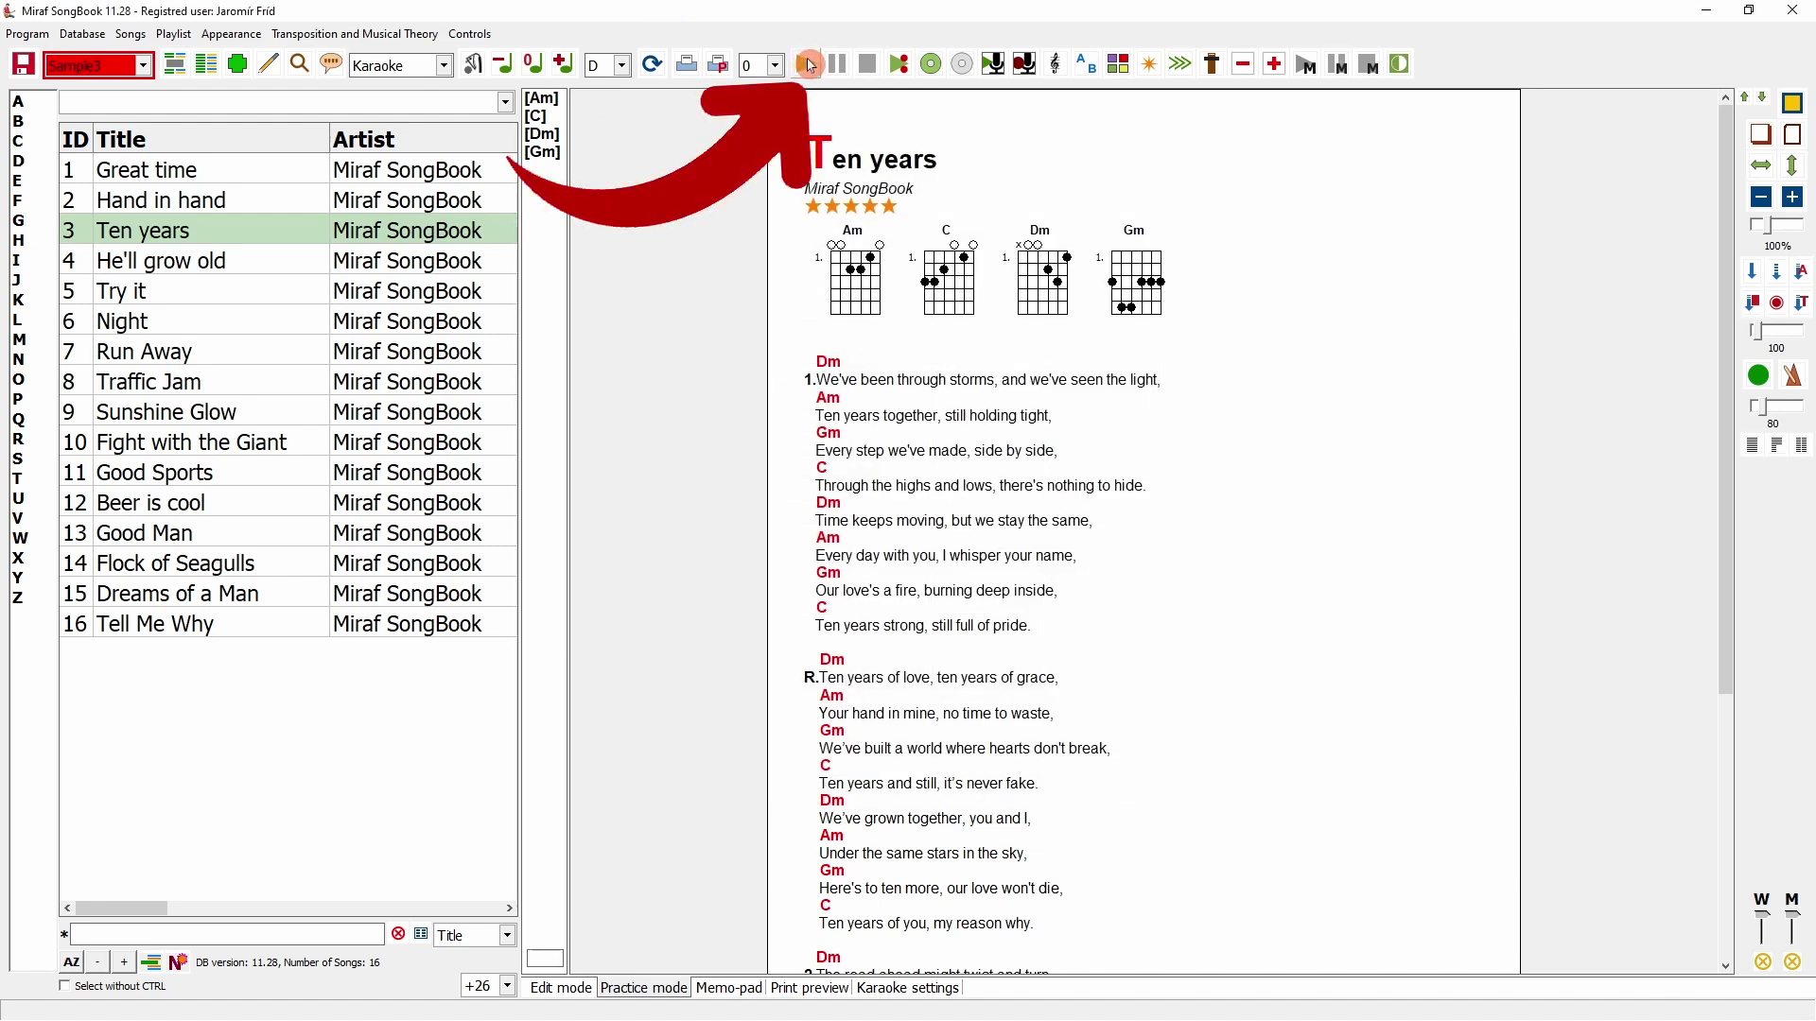
Play the audio of Ten years past the 20-second instruction to test the MIDI changes, and stop it
{"action": "left_click", "coordinate": [809, 66]}
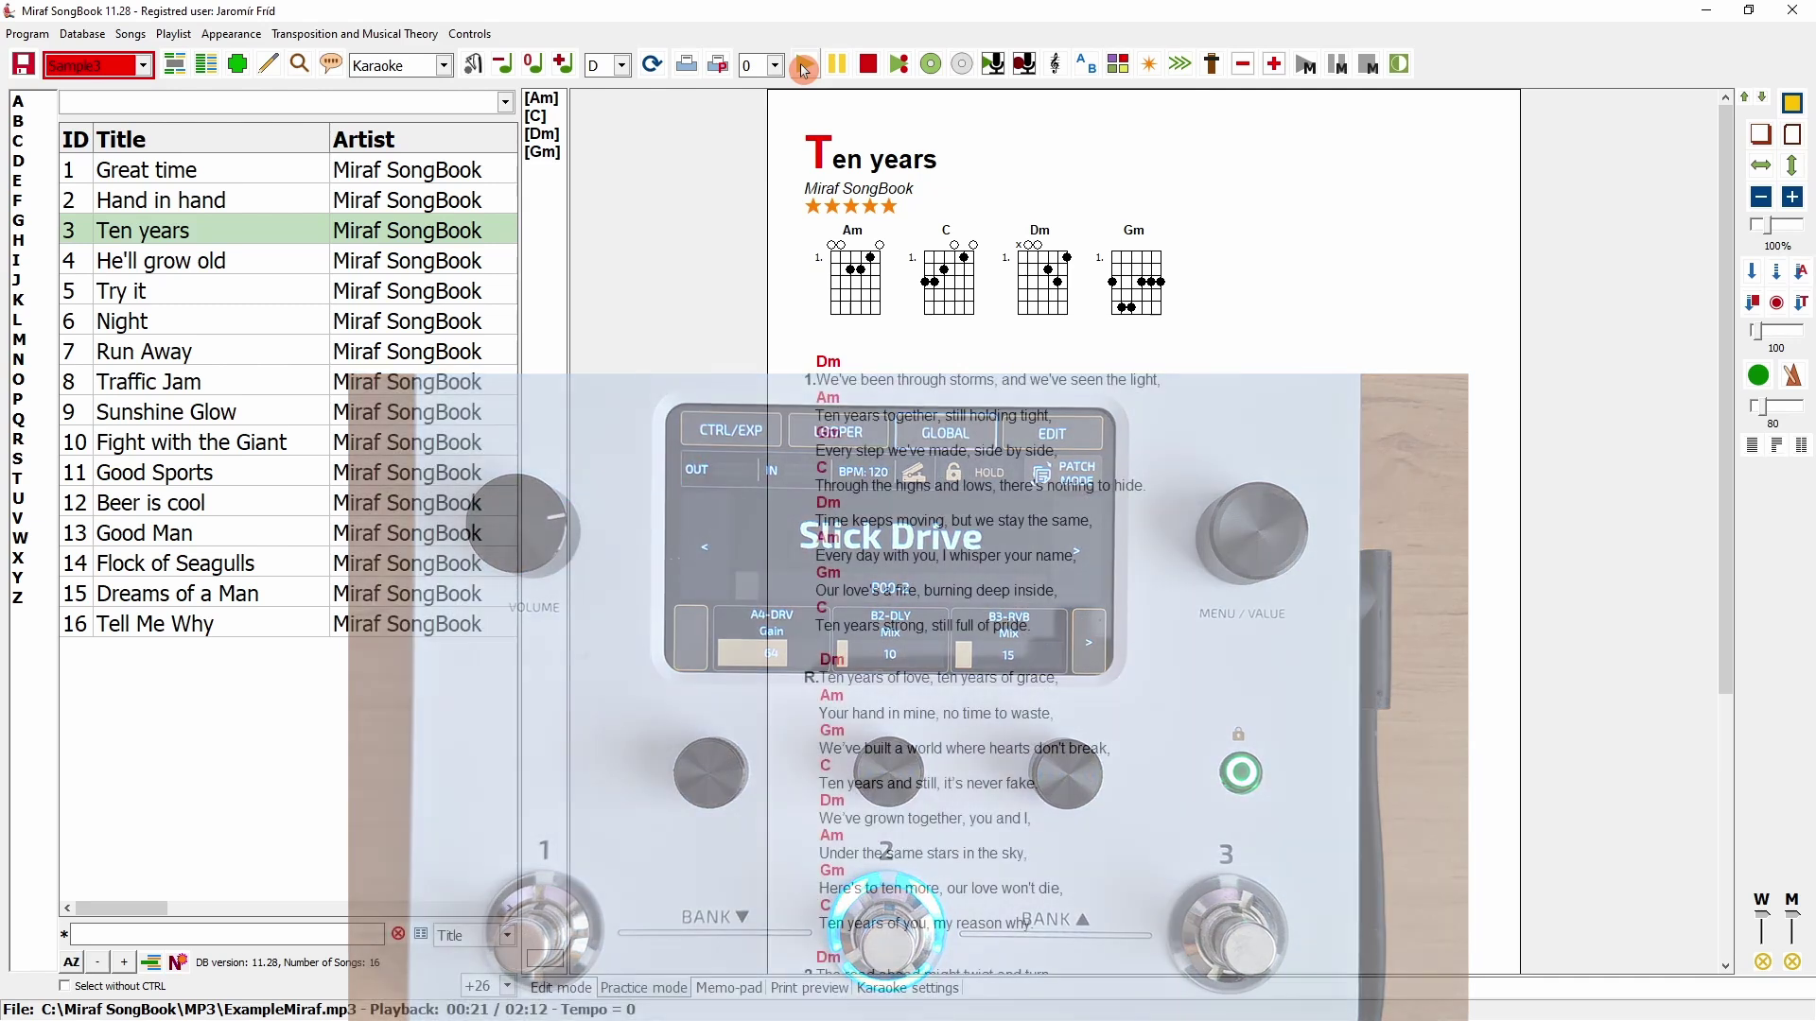
{"action": "left_click", "coordinate": [872, 72]}
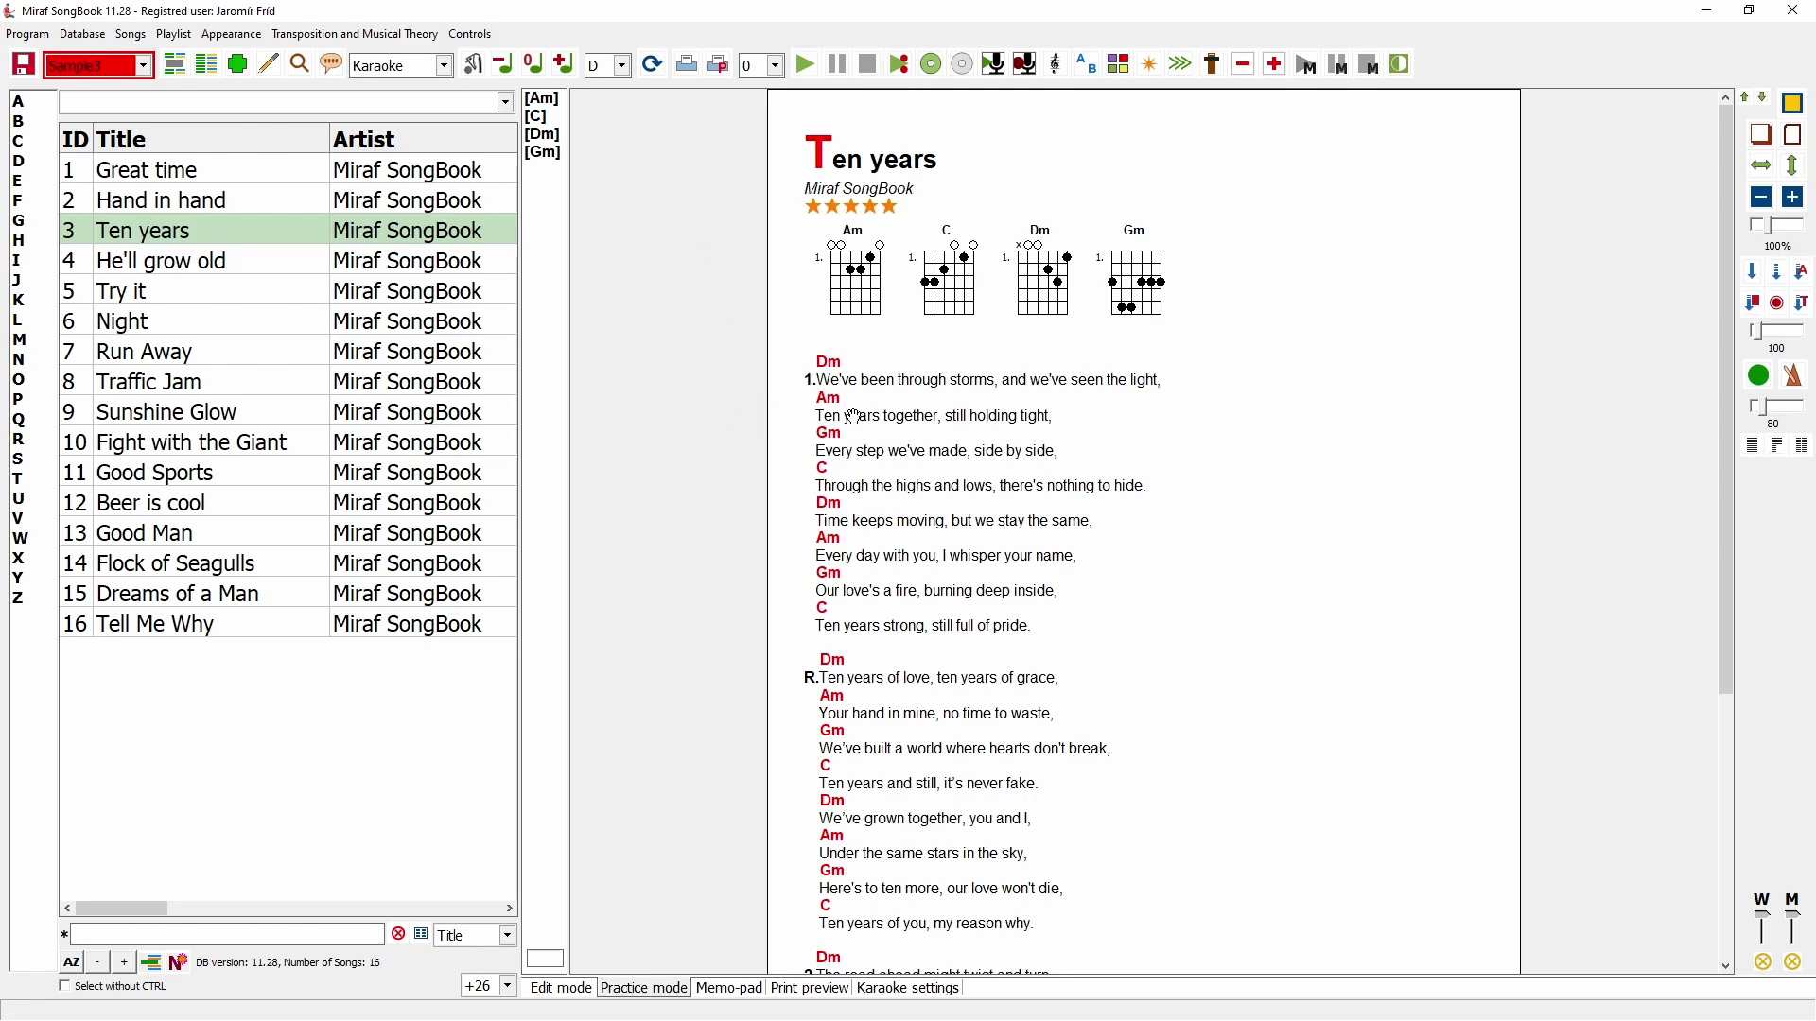
Open the MIDI Controller and examine its 20 pads and their settings
{"action": "left_click", "coordinate": [472, 34]}
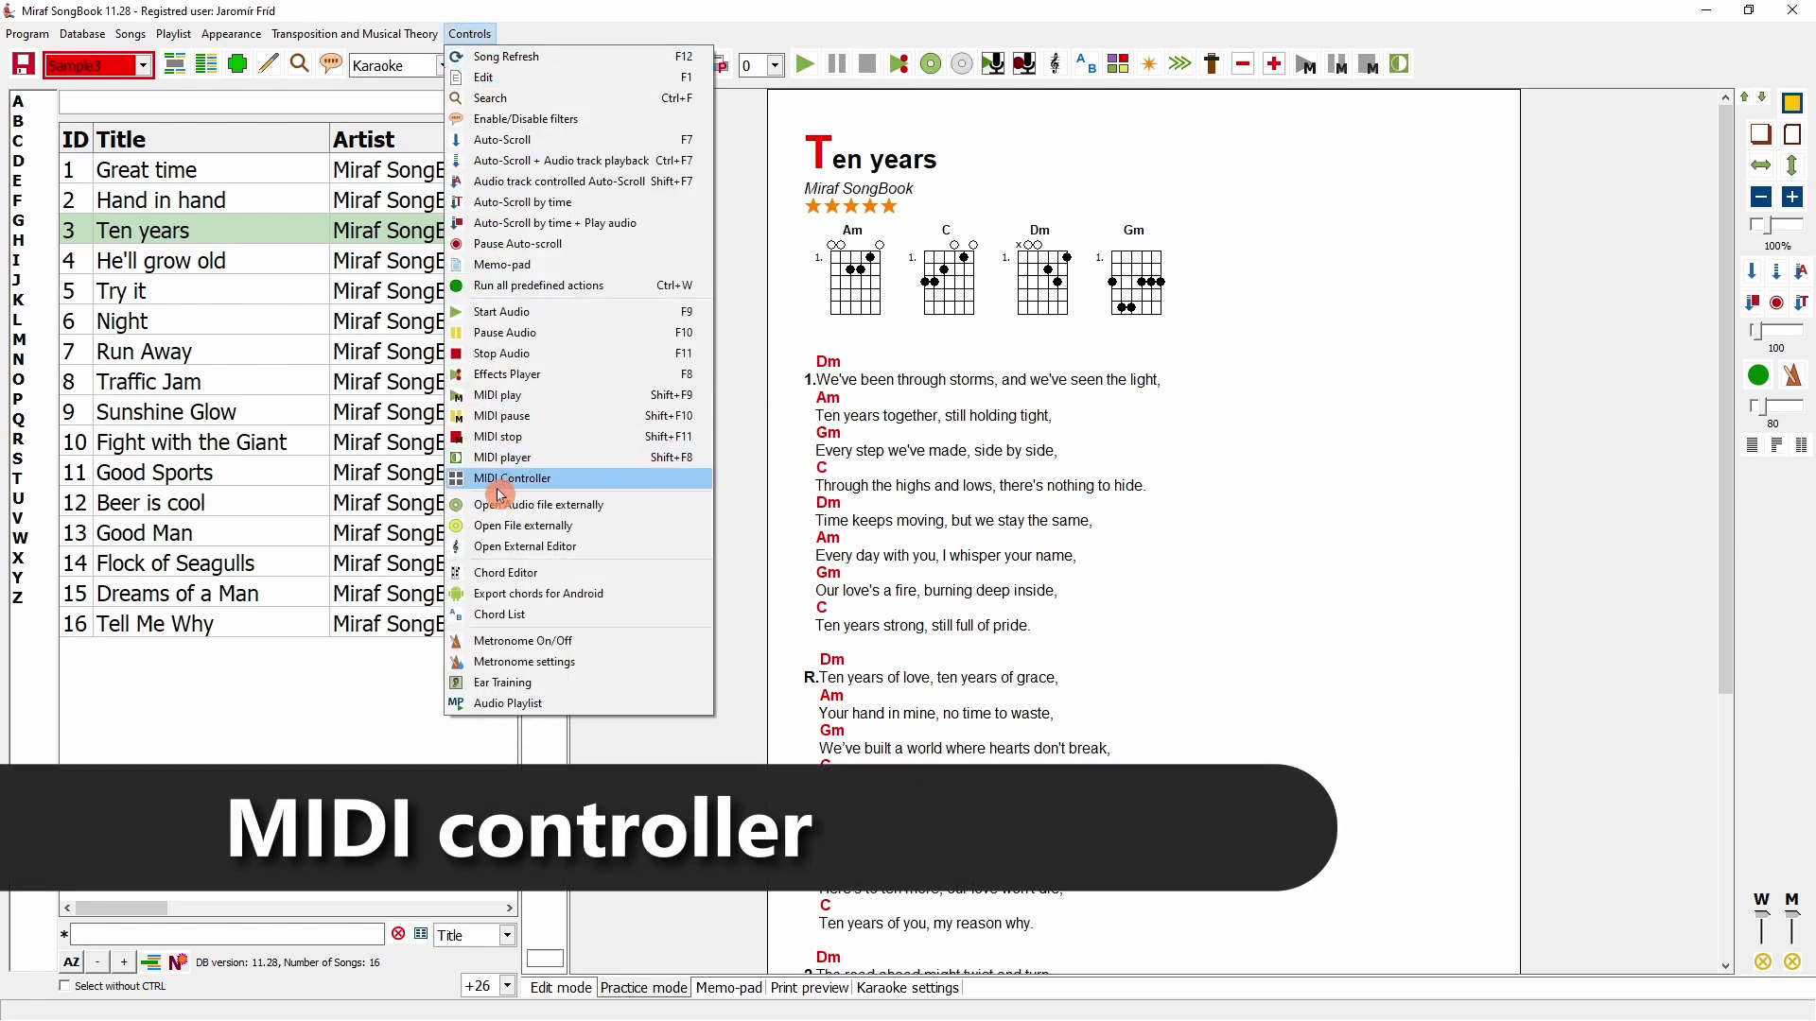
{"action": "left_click", "coordinate": [565, 484]}
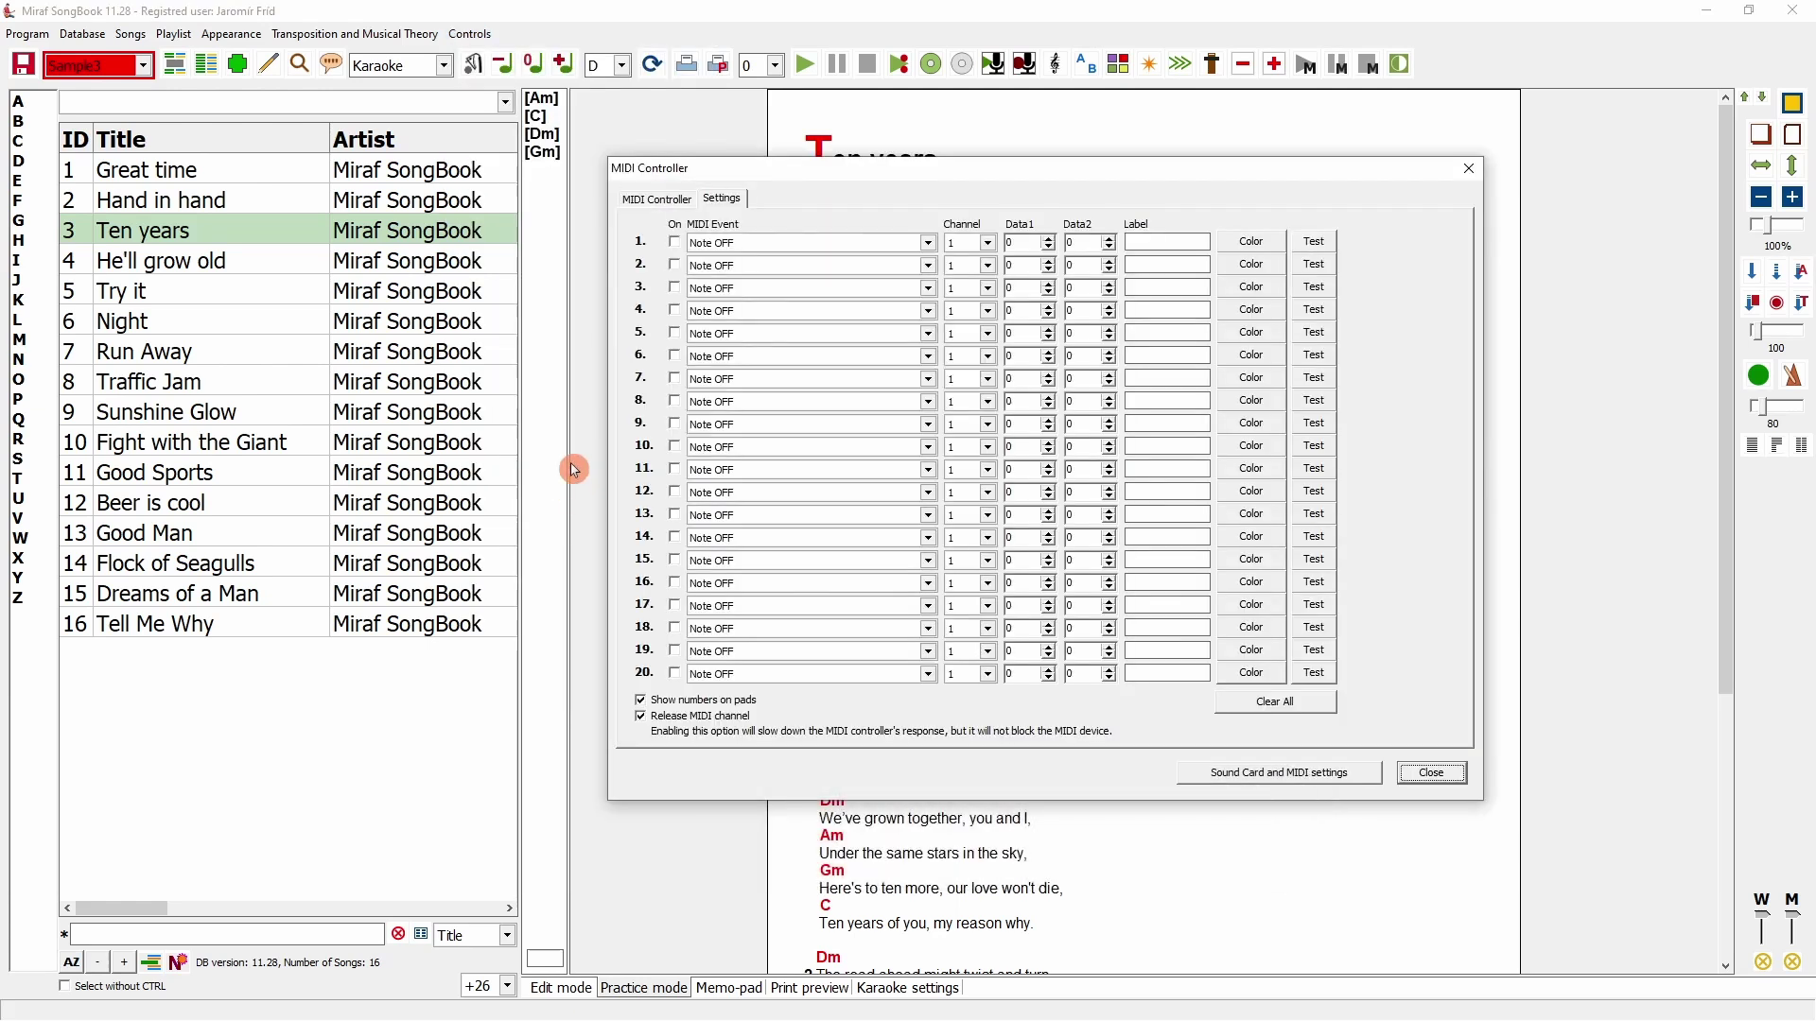
{"action": "left_click_drag", "start_coordinate": [793, 175], "coordinate": [669, 174]}
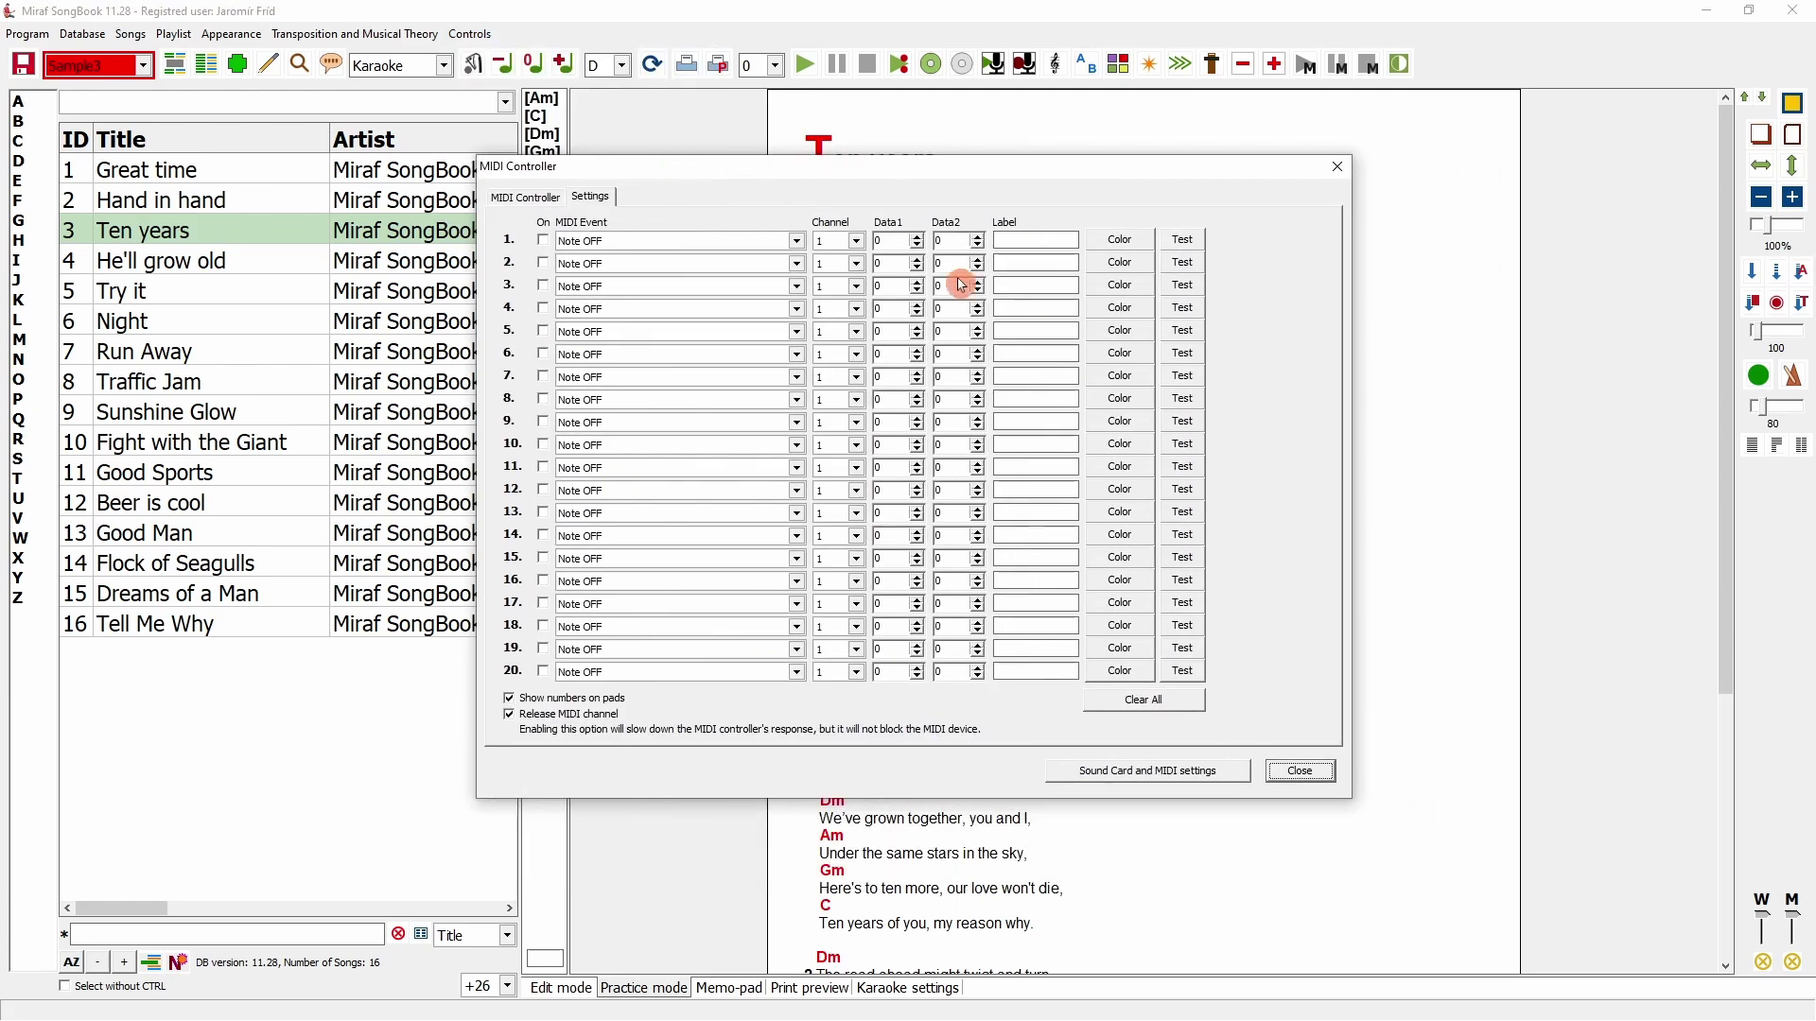
{"action": "left_click", "coordinate": [523, 200]}
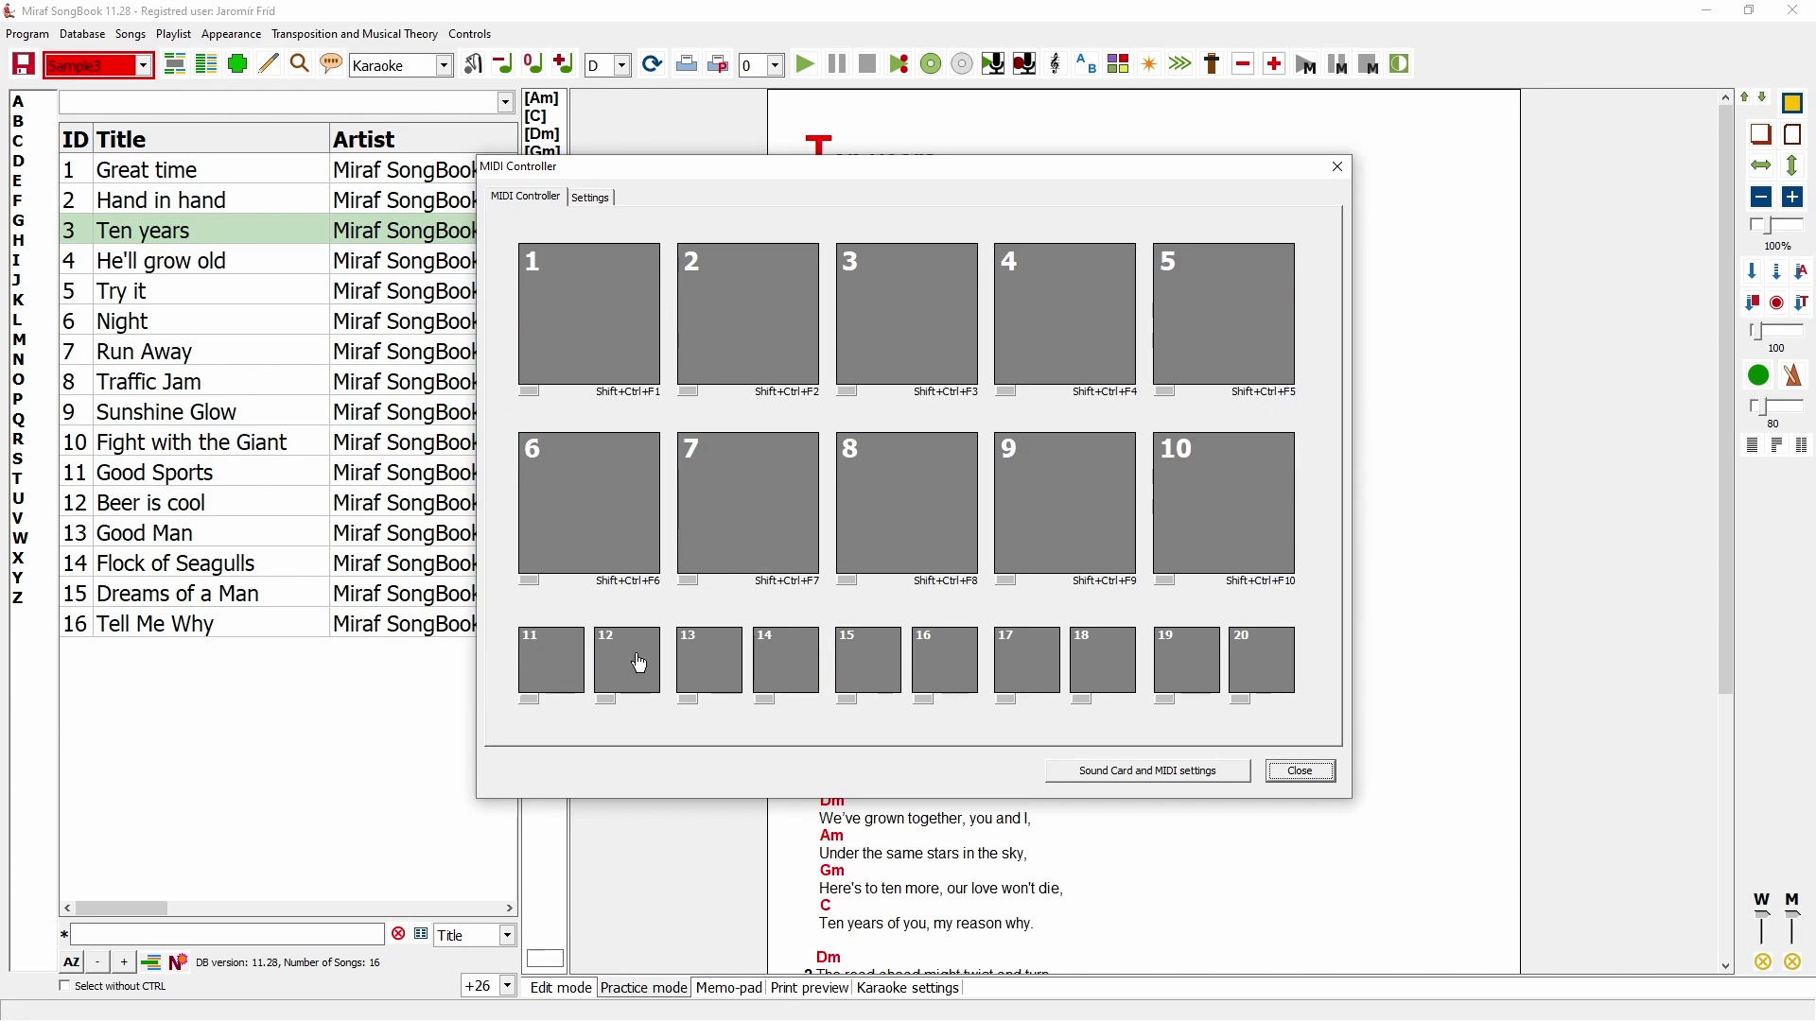
{"action": "left_click", "coordinate": [592, 197]}
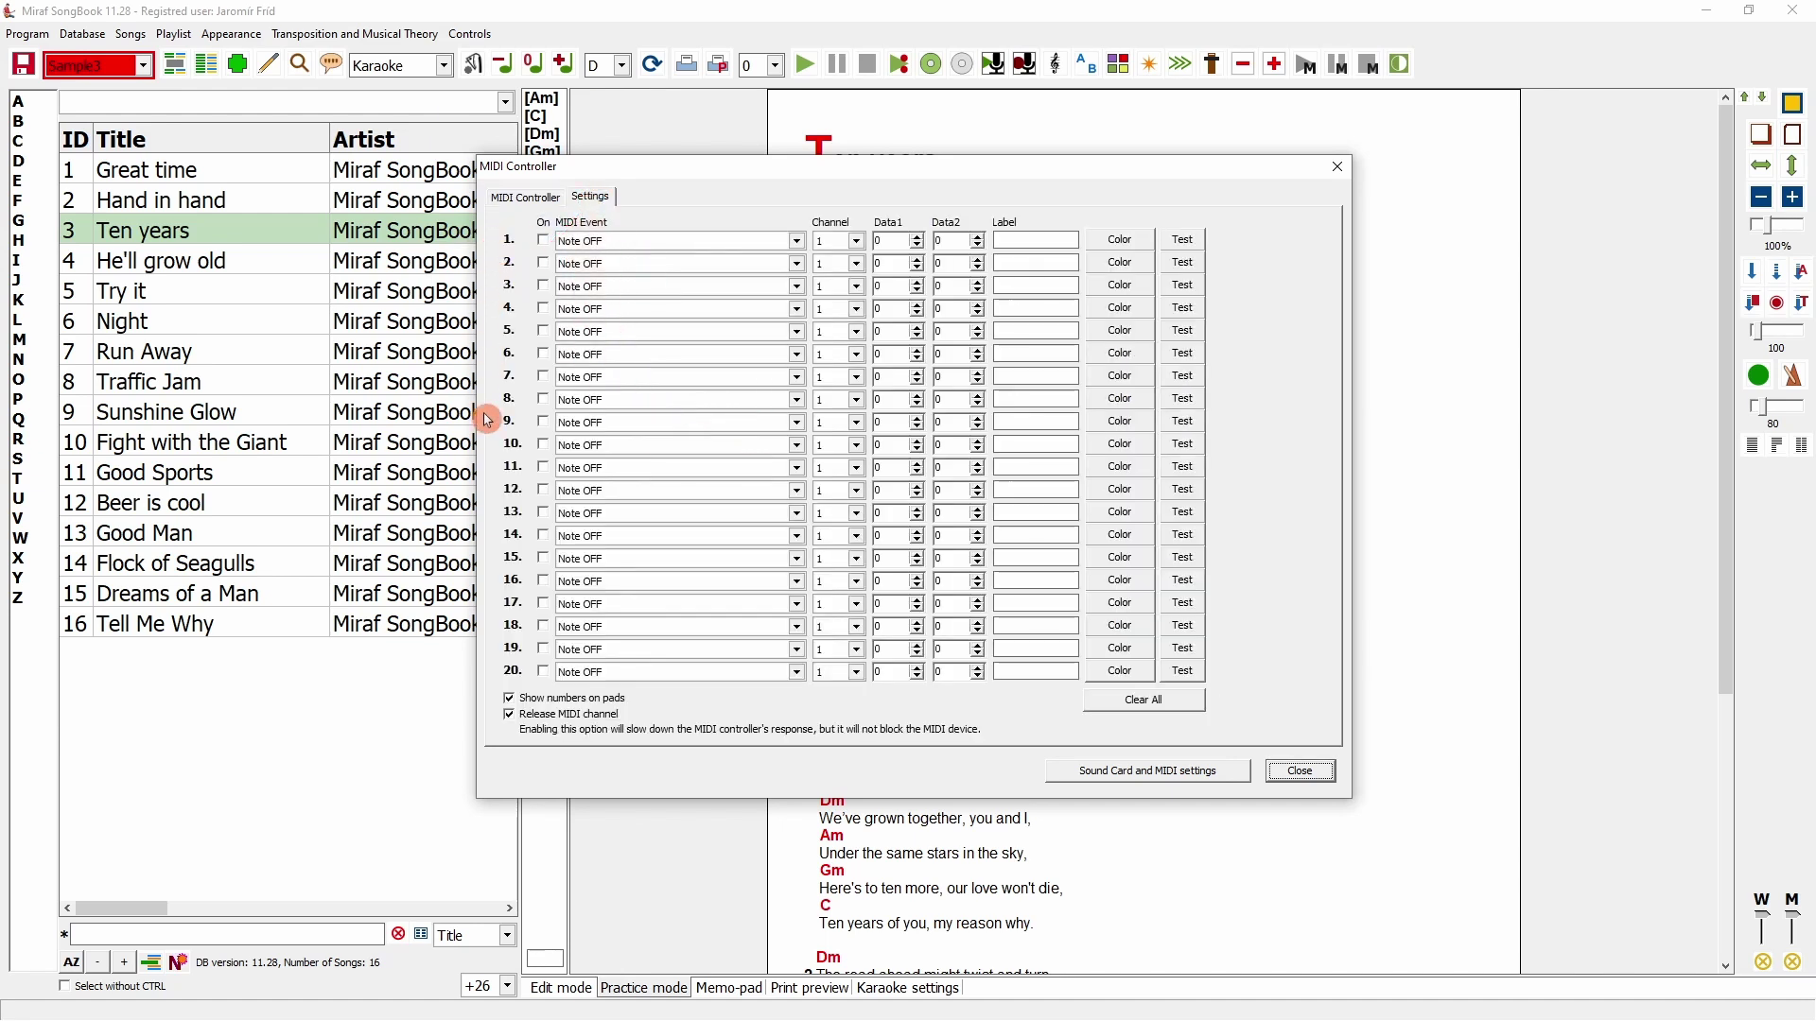
Enable pad 1 as a Program change on channel 7 with Data1 10, label it Efekt 10 and colour it light green
{"action": "left_click", "coordinate": [543, 241]}
{"action": "left_click", "coordinate": [606, 241]}
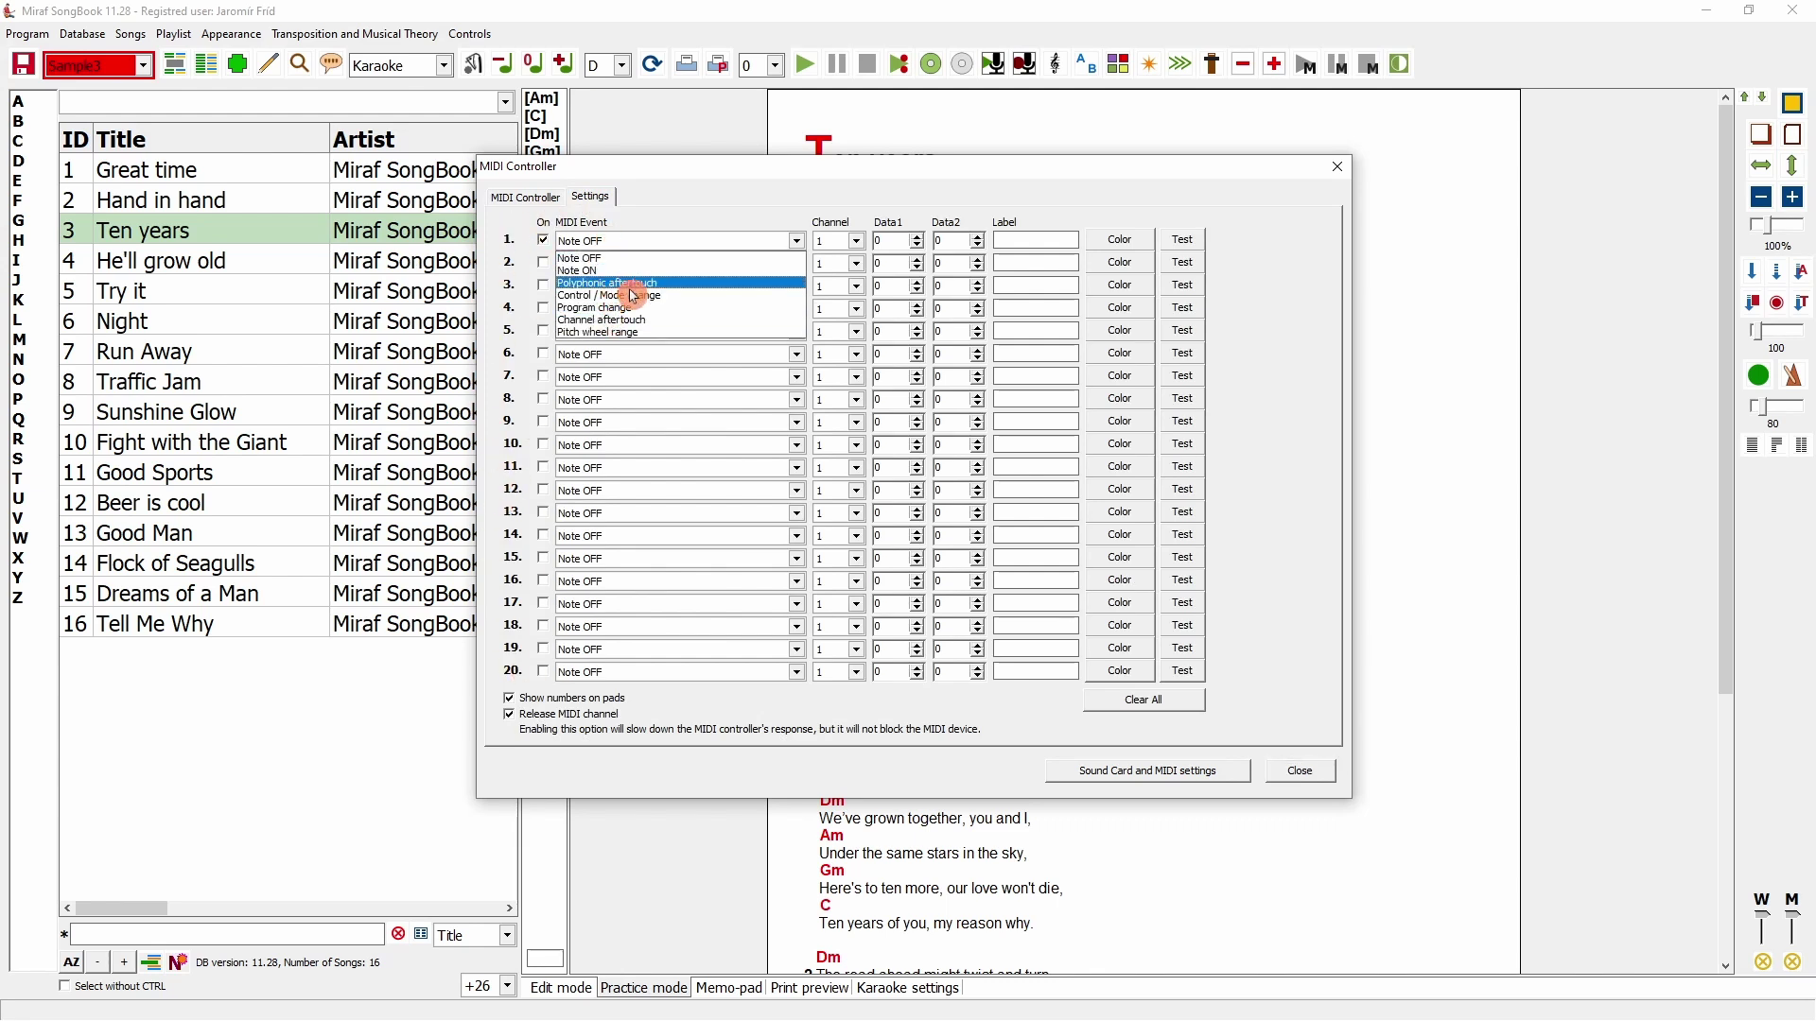
{"action": "left_click", "coordinate": [610, 307]}
{"action": "left_click", "coordinate": [856, 241]}
{"action": "left_click", "coordinate": [834, 332]}
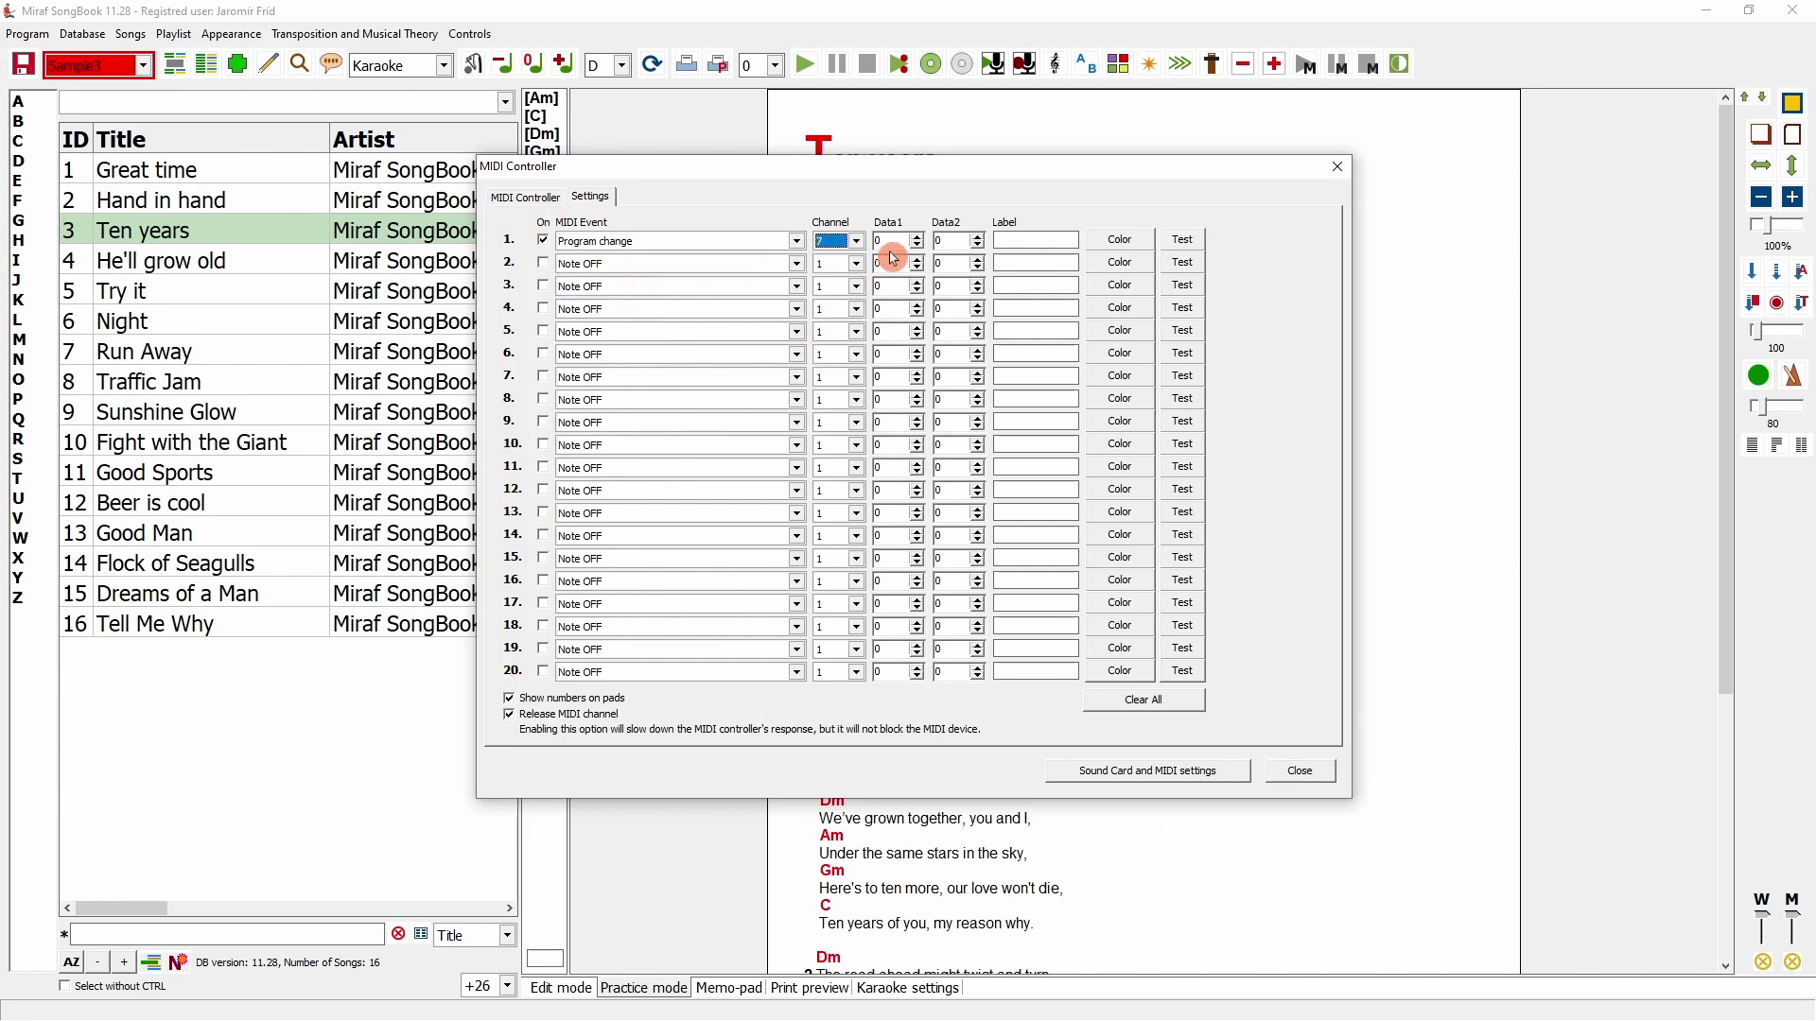
{"action": "left_click", "coordinate": [888, 241]}
{"action": "type", "text": "10"}
{"action": "left_click", "coordinate": [1035, 243]}
{"action": "type", "text": "Efe"}
{"action": "left_click", "coordinate": [1120, 240]}
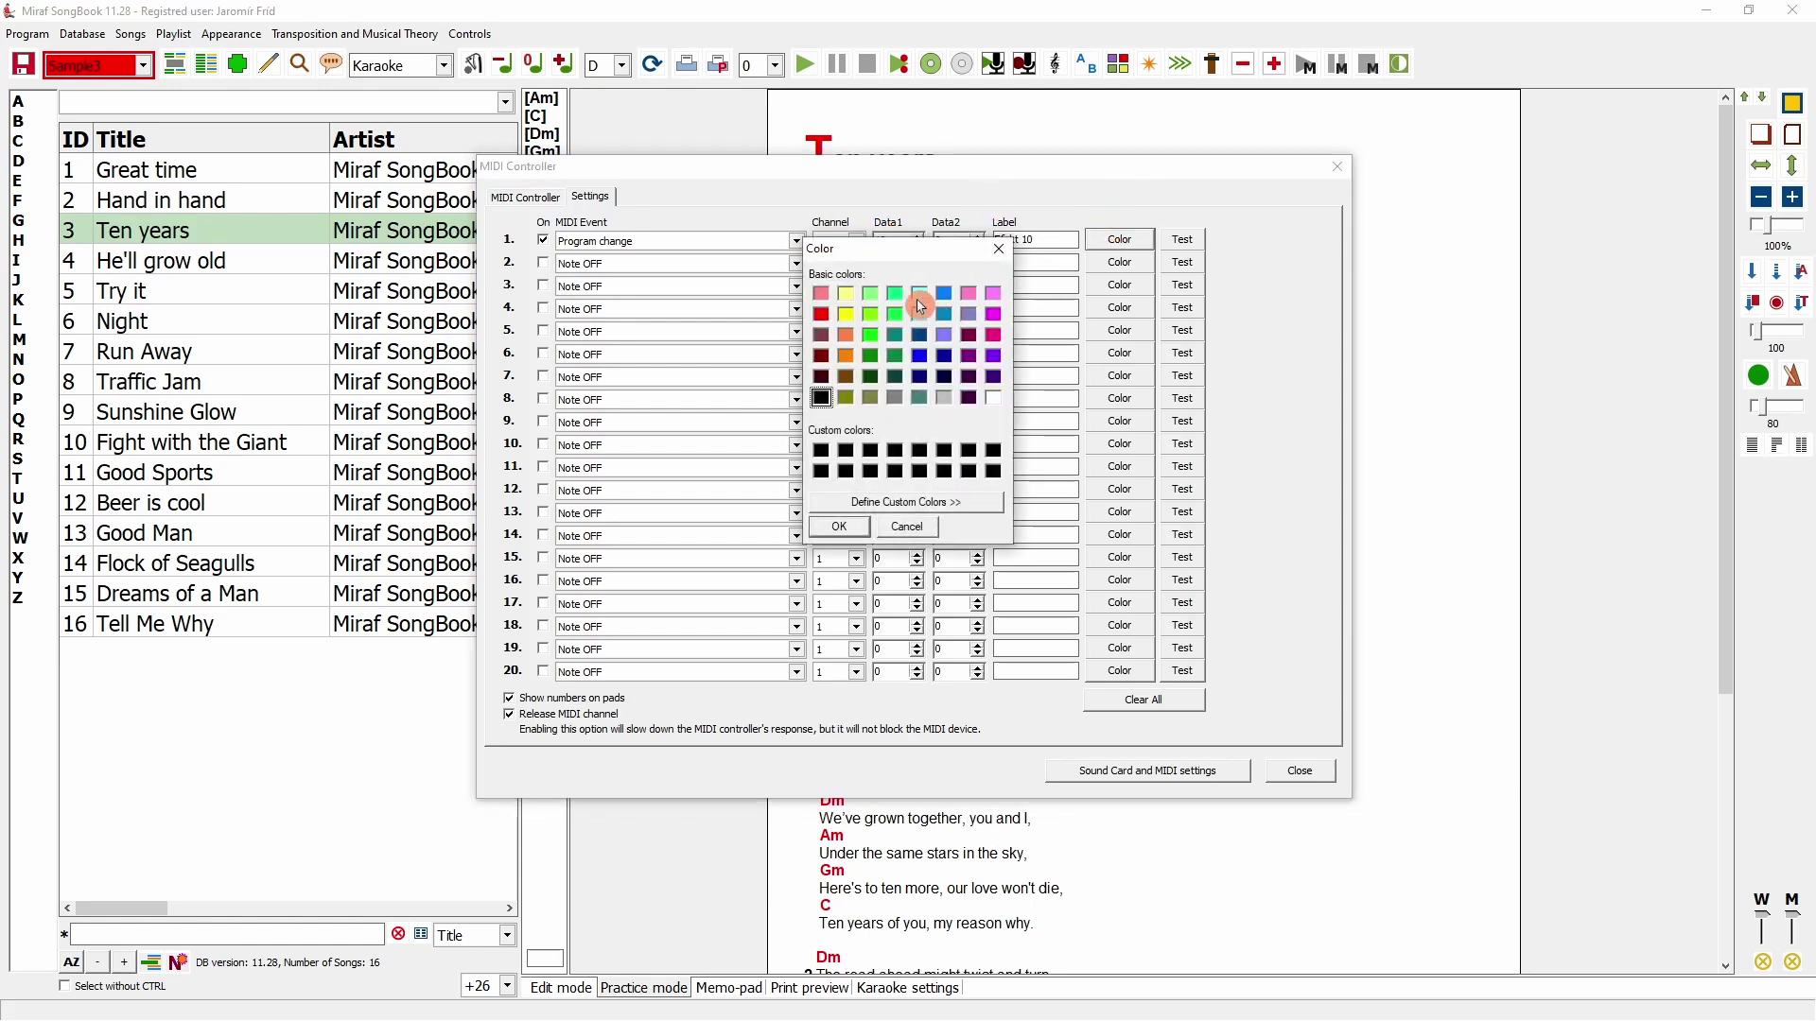
{"action": "left_click", "coordinate": [836, 530]}
Enable pad 2 as a Program change on channel 7 with Data1 5, label it Efekt 5 and colour it dark red
{"action": "left_click", "coordinate": [542, 263]}
{"action": "left_click", "coordinate": [567, 264]}
{"action": "left_click", "coordinate": [605, 332]}
{"action": "left_click", "coordinate": [860, 265]}
{"action": "left_click", "coordinate": [836, 353]}
{"action": "key", "text": "Tab"}
{"action": "type", "text": "5"}
{"action": "left_click", "coordinate": [1062, 264]}
{"action": "type", "text": "Efekt 5"}
{"action": "left_click", "coordinate": [1119, 262]}
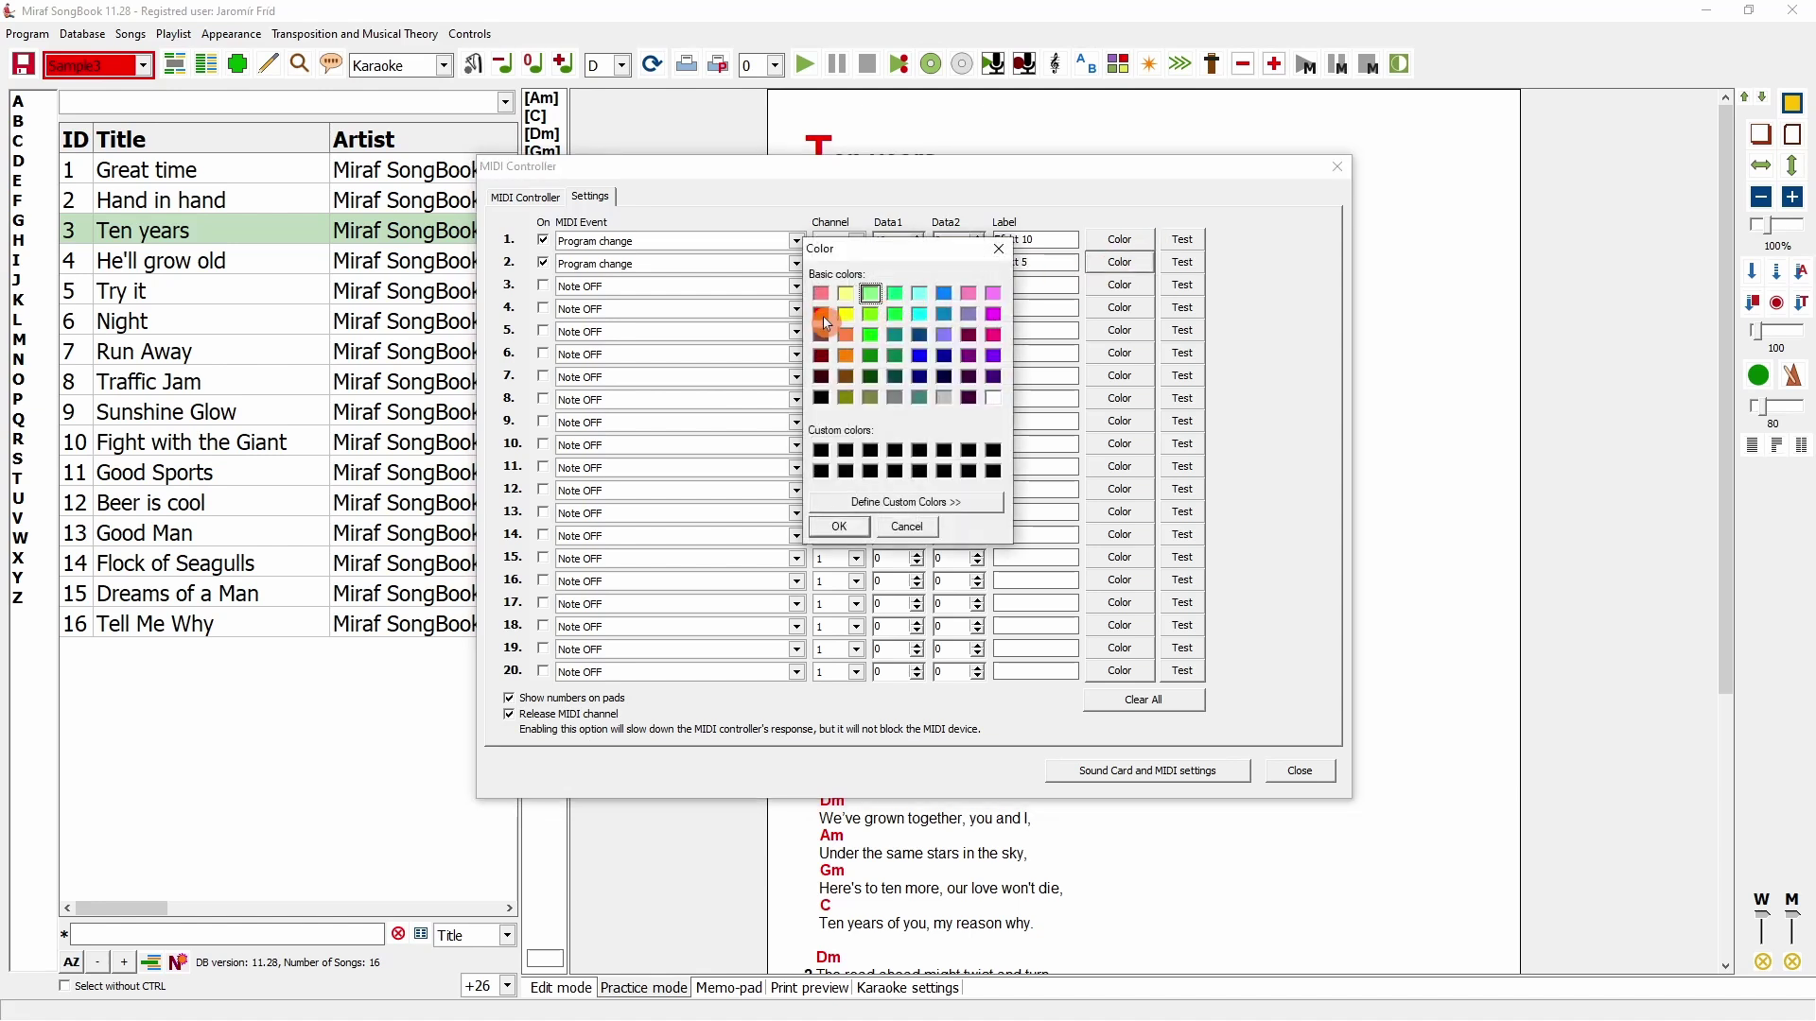
{"action": "left_click", "coordinate": [824, 322]}
{"action": "left_click", "coordinate": [830, 533]}
Enable pad 3 as a Program change on channel 7 with Data1 1, label it Efekt 1 and colour it blue
{"action": "left_click", "coordinate": [591, 333]}
{"action": "left_click", "coordinate": [567, 287]}
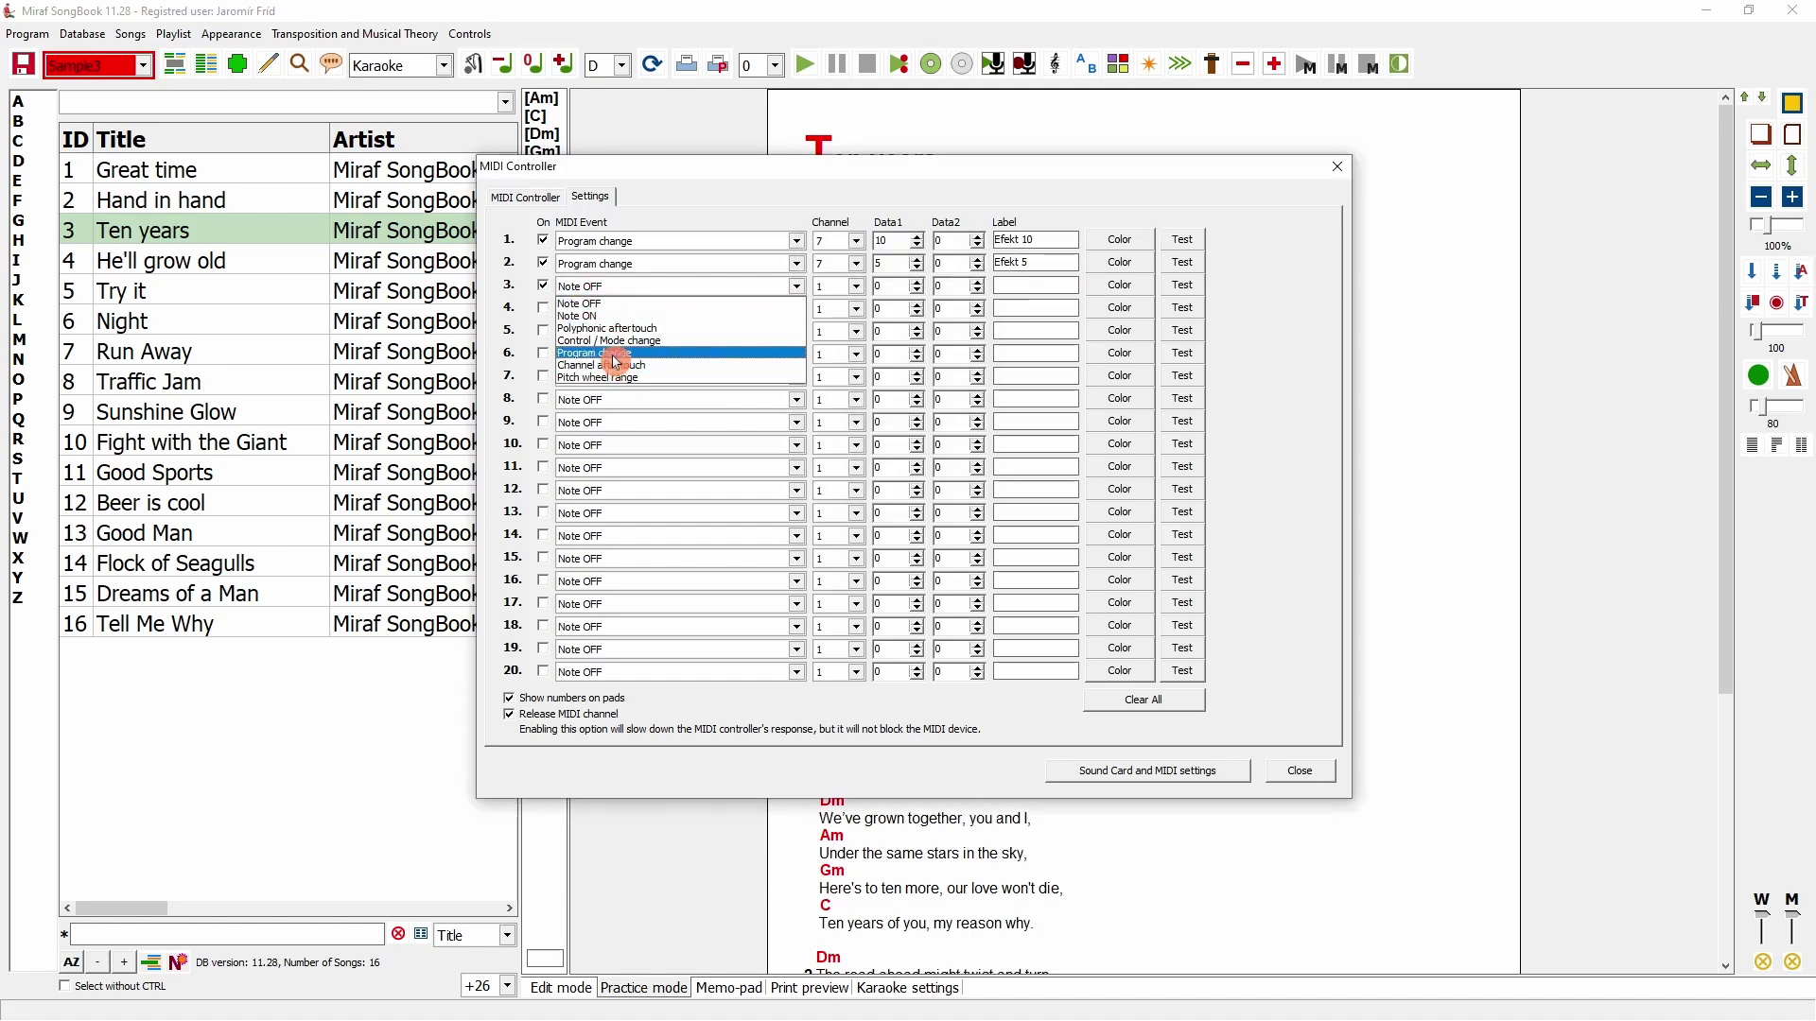
{"action": "left_click", "coordinate": [610, 356]}
{"action": "left_click", "coordinate": [856, 286]}
{"action": "left_click", "coordinate": [843, 376]}
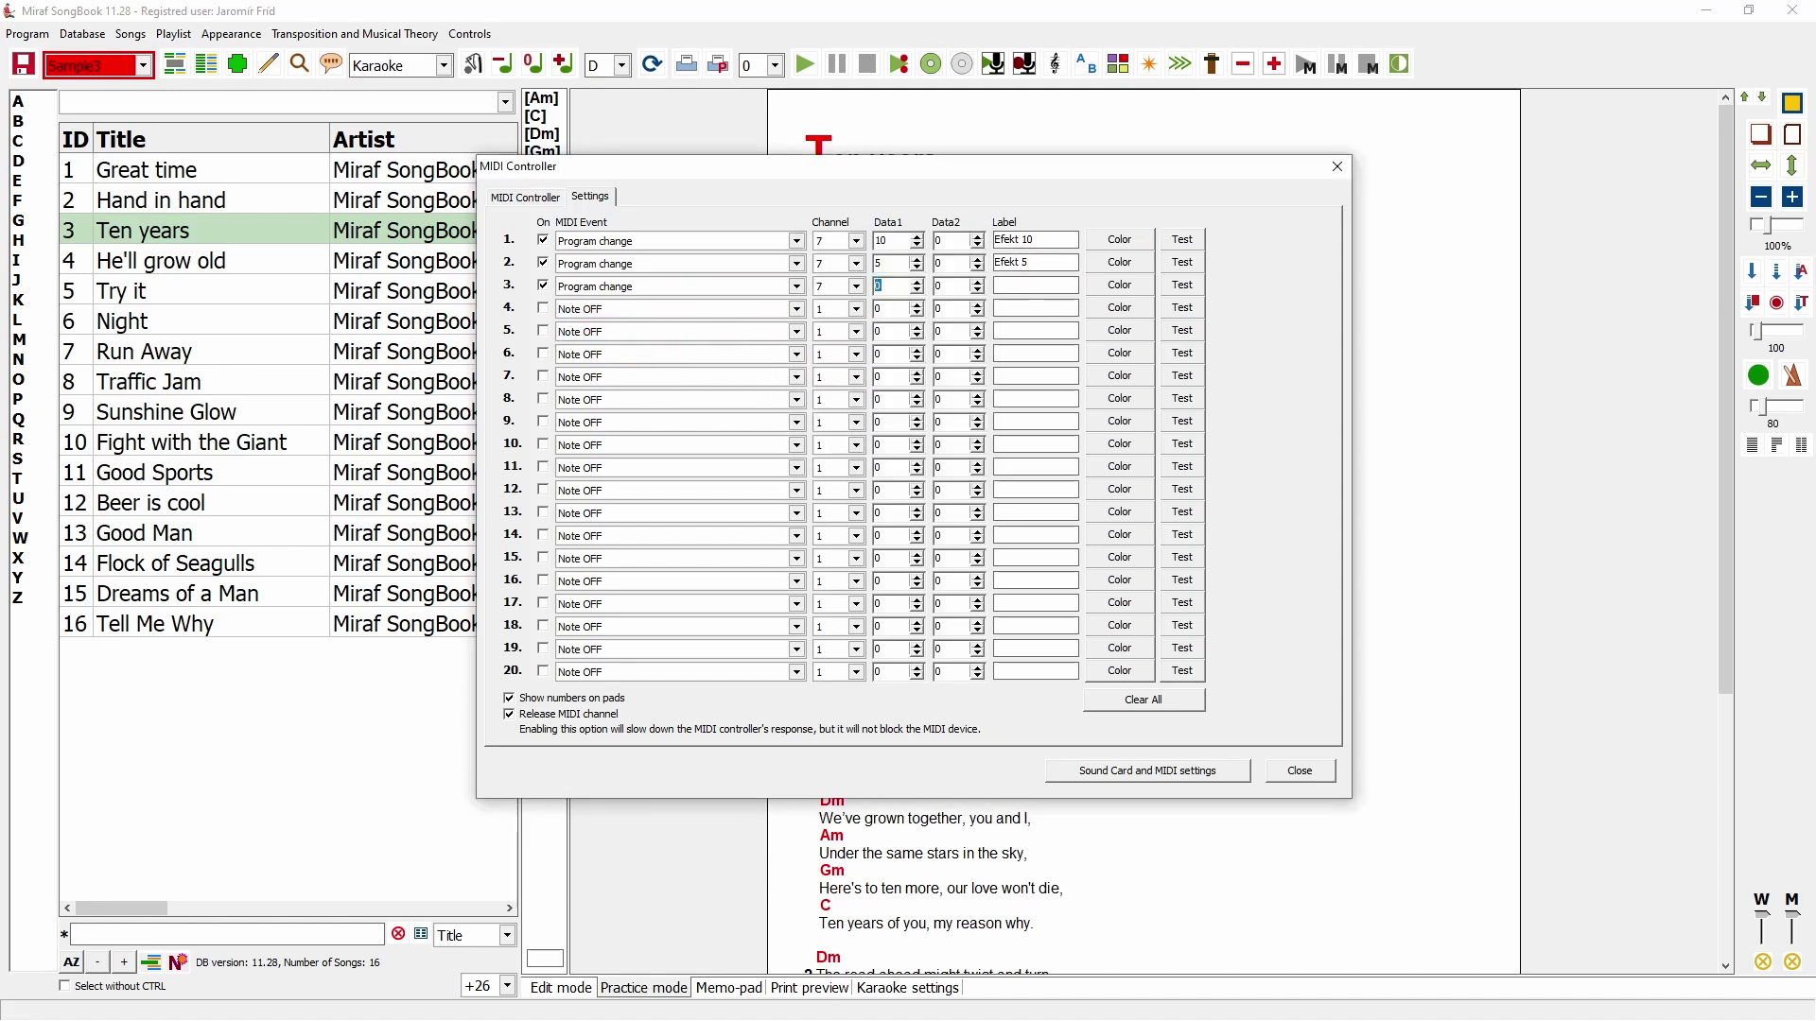
{"action": "left_click", "coordinate": [1041, 292]}
{"action": "type", "text": "Efekt 1"}
{"action": "left_click", "coordinate": [1097, 284]}
{"action": "key", "text": "Return"}
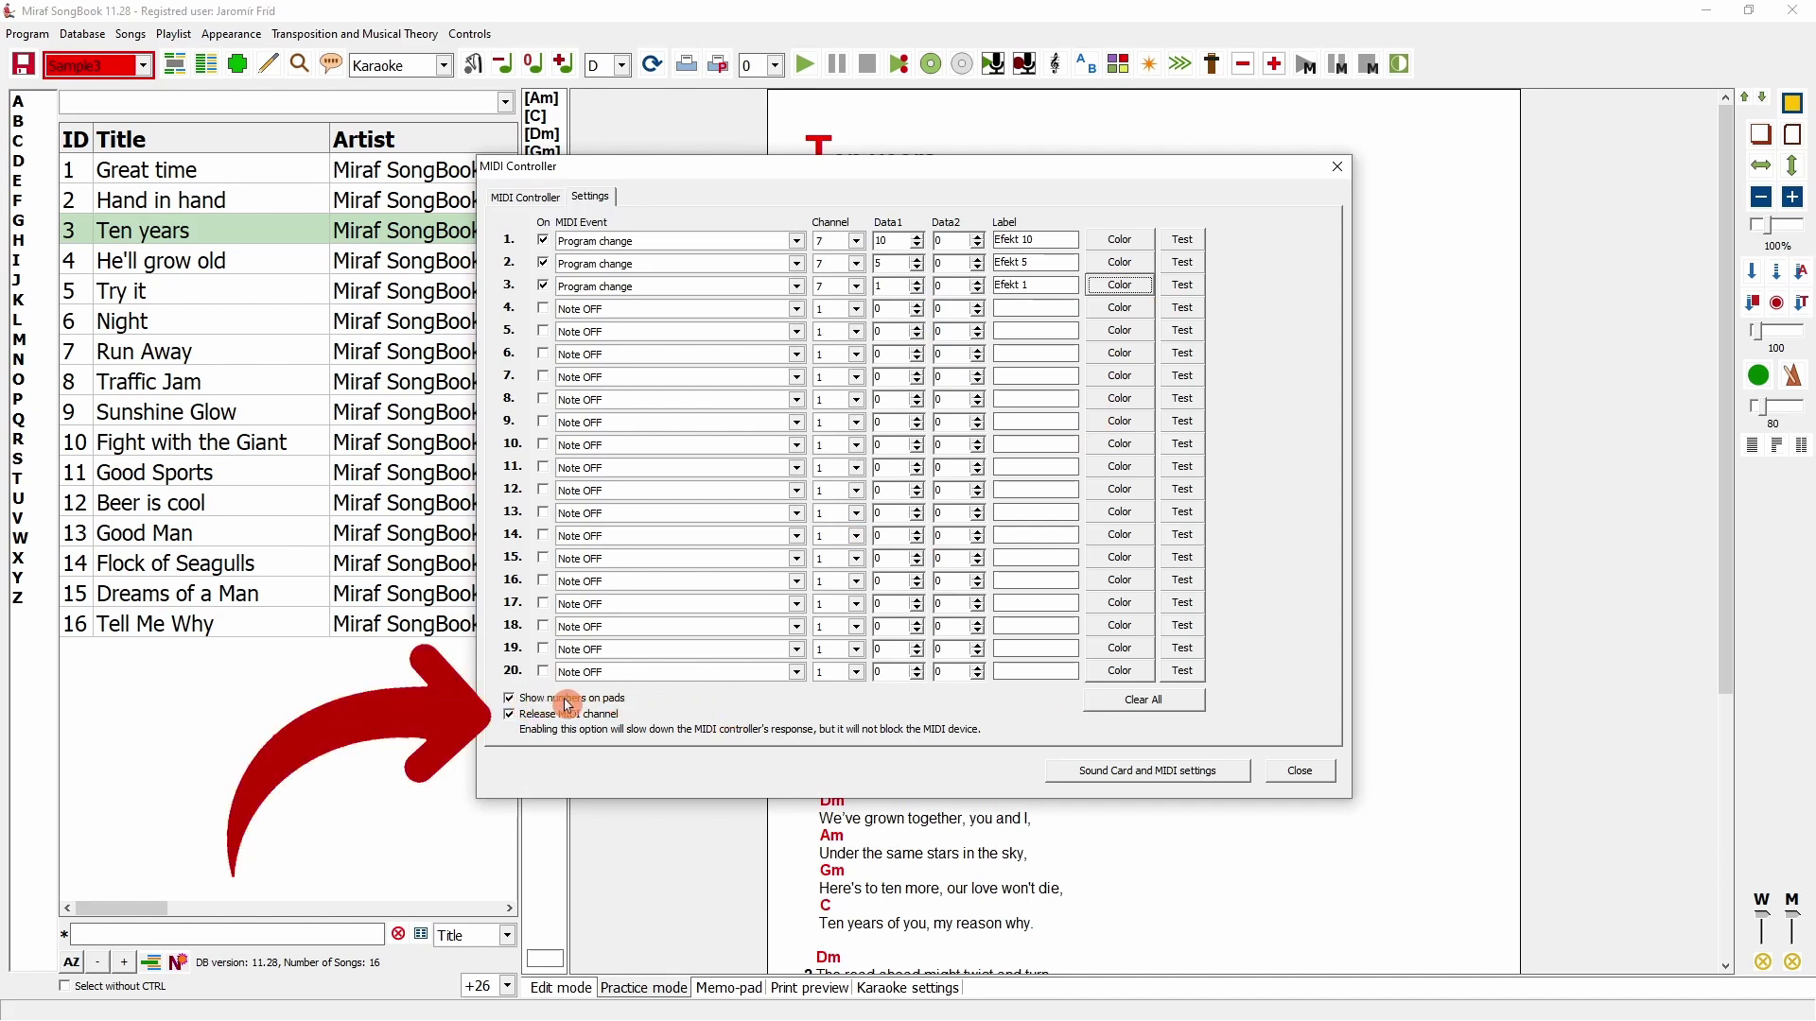
Try out the configured pads in the MIDI Controller, close it and save the database
{"action": "left_click", "coordinate": [523, 196]}
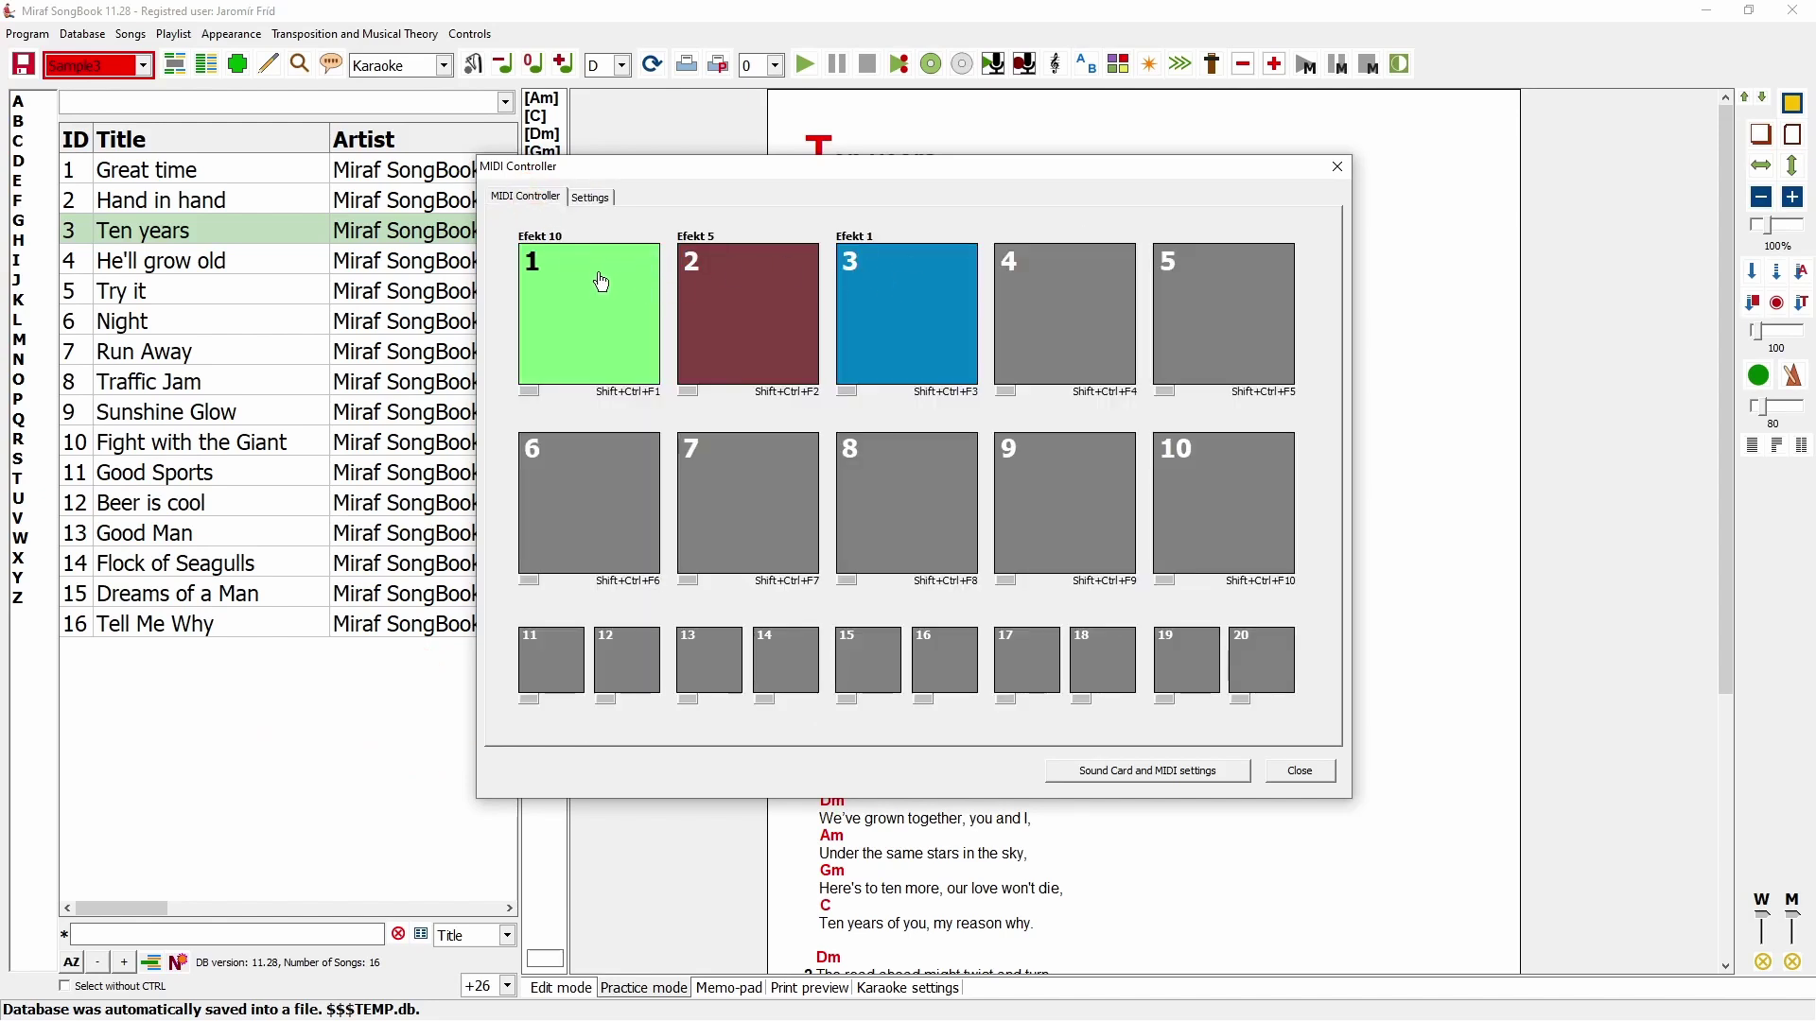
{"action": "left_click", "coordinate": [580, 240]}
{"action": "left_click", "coordinate": [849, 240]}
{"action": "left_click", "coordinate": [822, 629]}
{"action": "left_click", "coordinate": [1022, 586]}
{"action": "left_click", "coordinate": [1314, 768]}
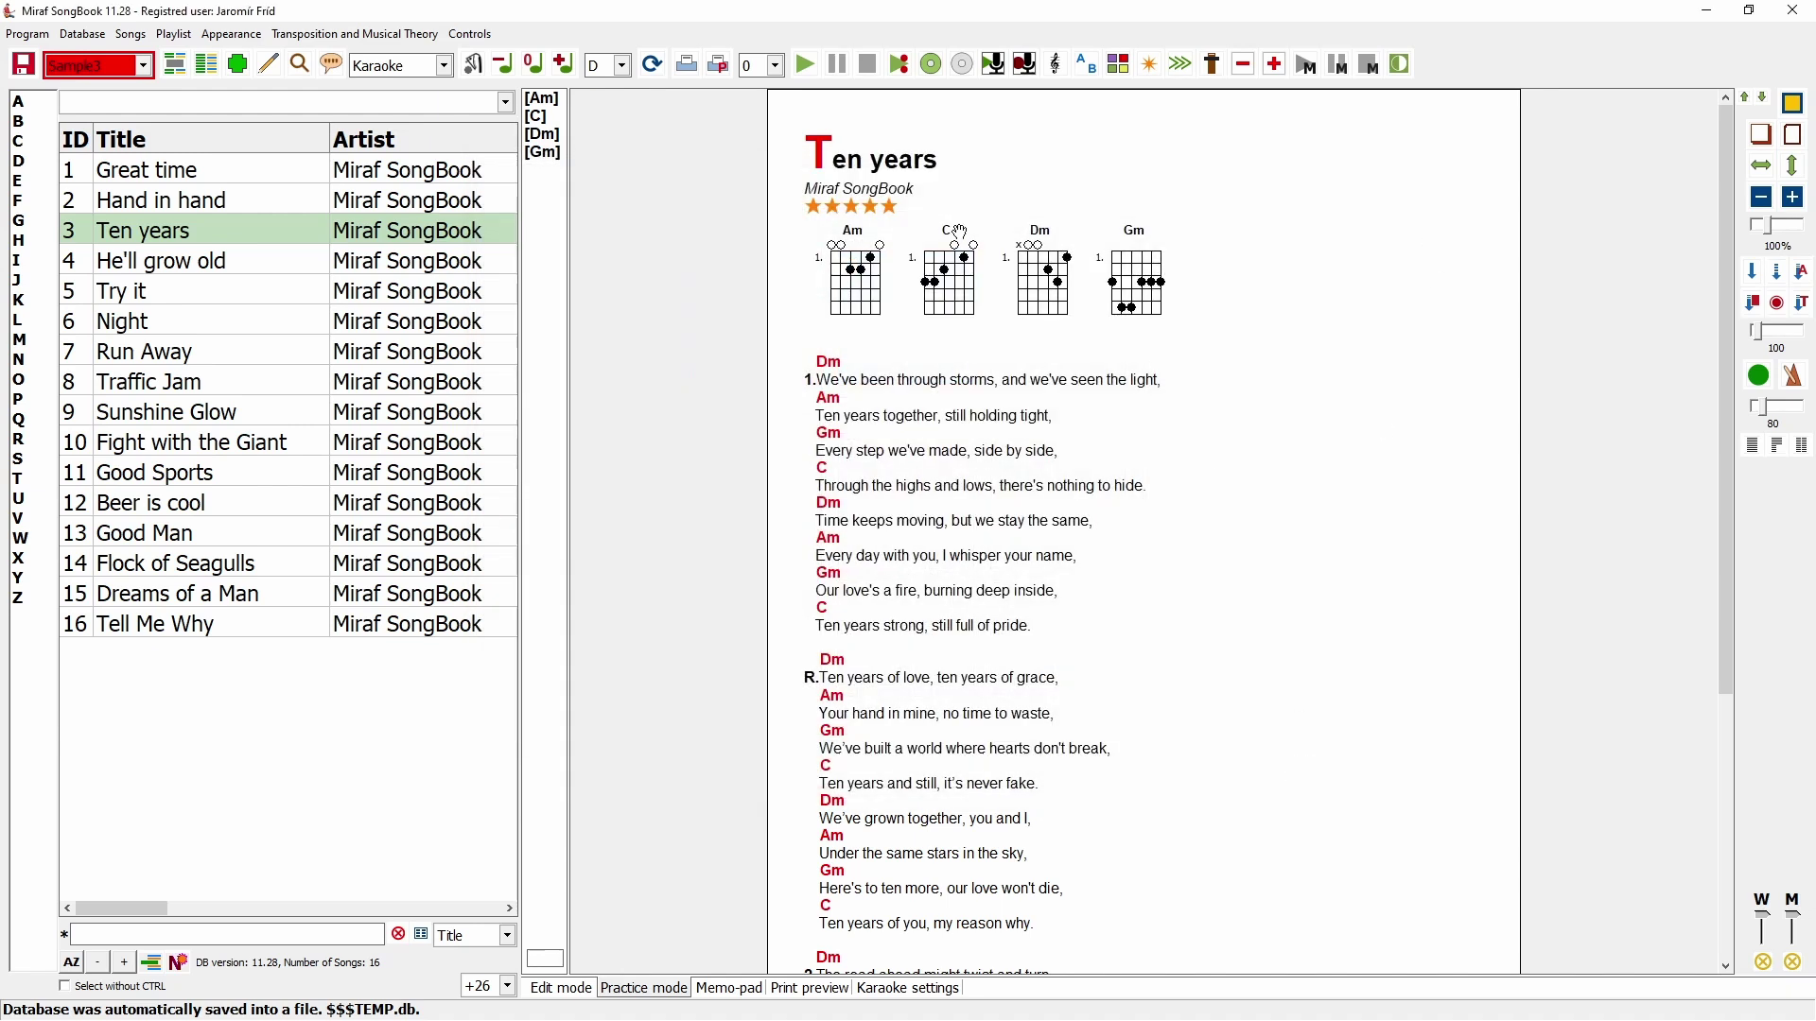
{"action": "left_click", "coordinate": [23, 65]}
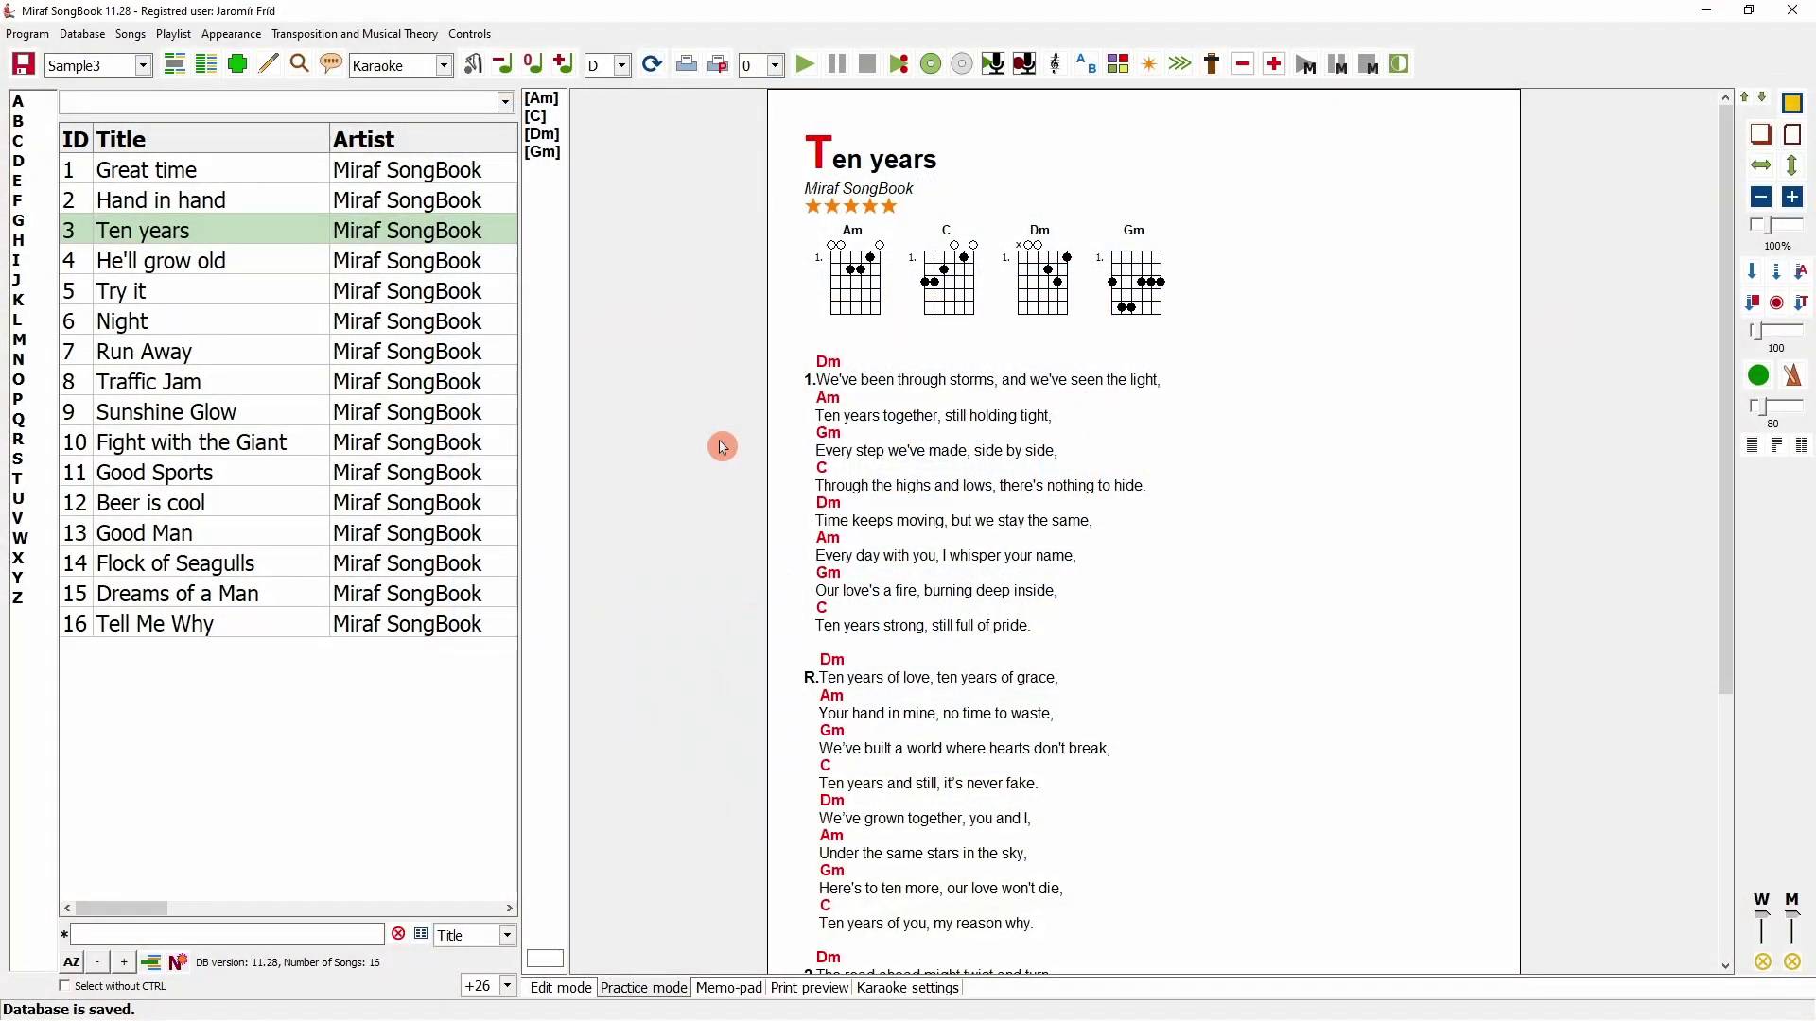
Open the overview of shortcuts and MIDI control and examine the list of keyboard shortcuts
{"action": "left_click", "coordinate": [28, 34]}
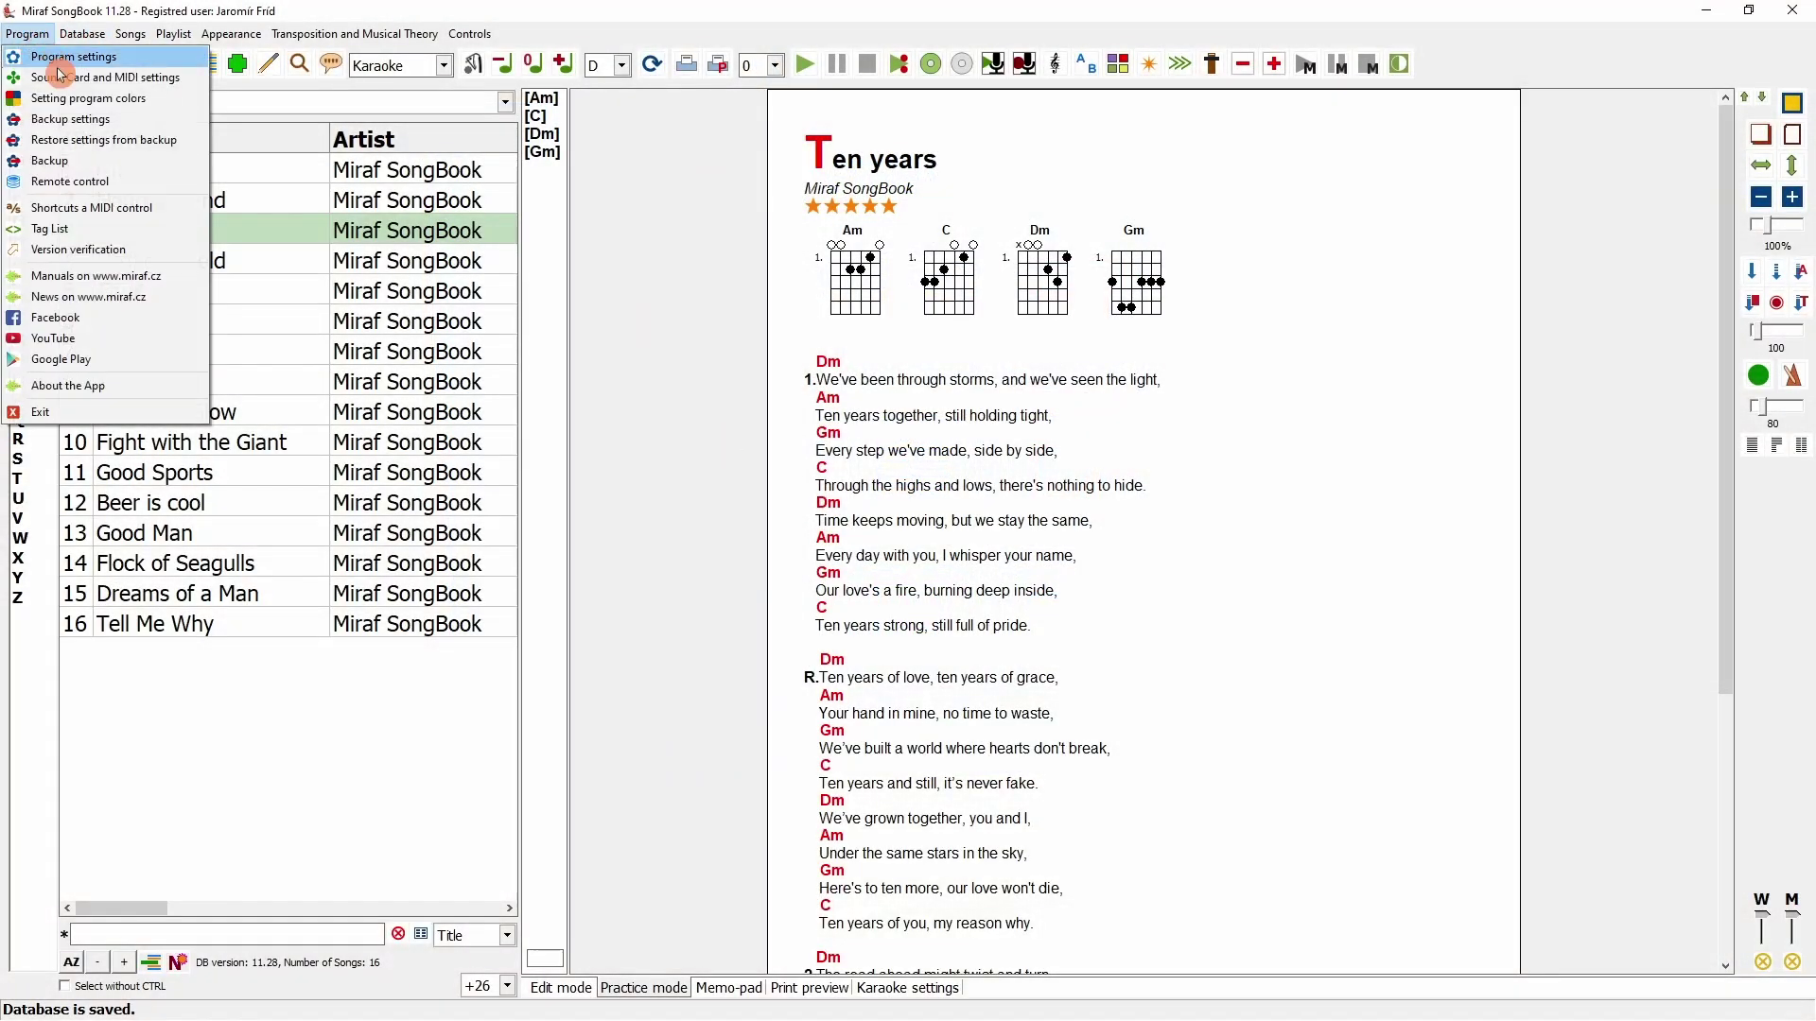
{"action": "left_click", "coordinate": [85, 206]}
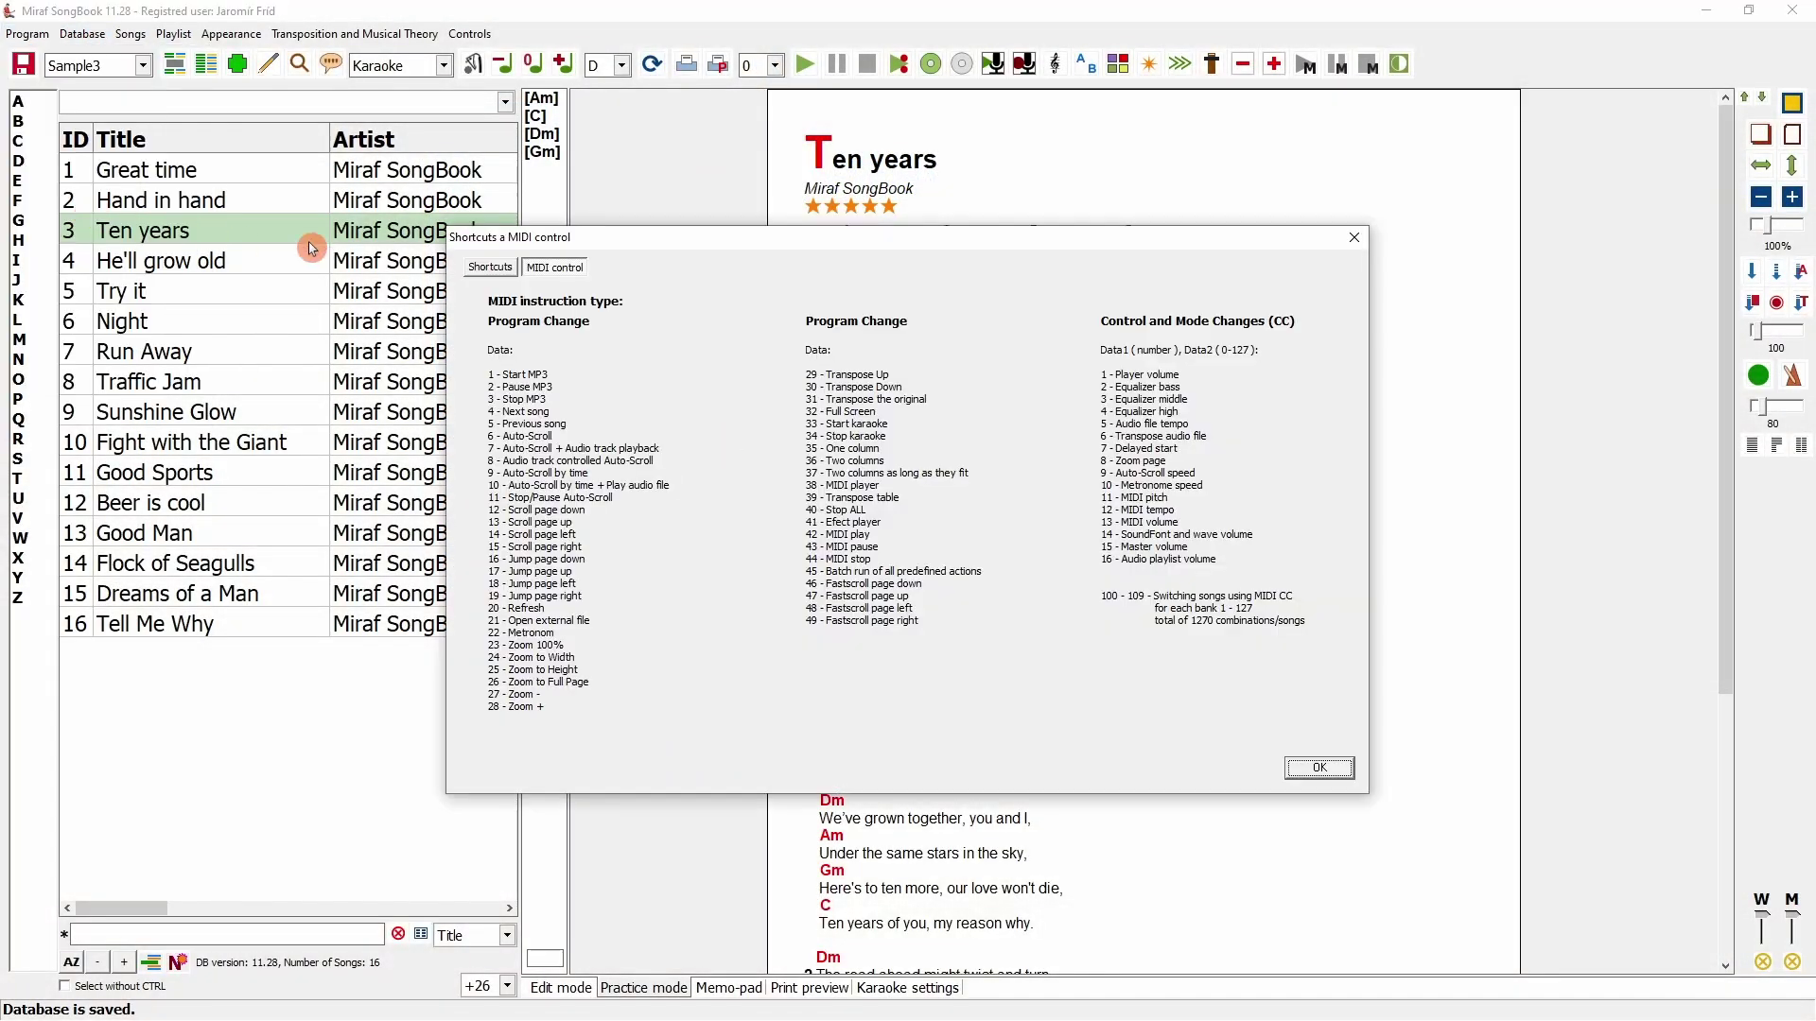
{"action": "left_click", "coordinate": [499, 273]}
{"action": "left_click_drag", "start_coordinate": [636, 237], "coordinate": [724, 212]}
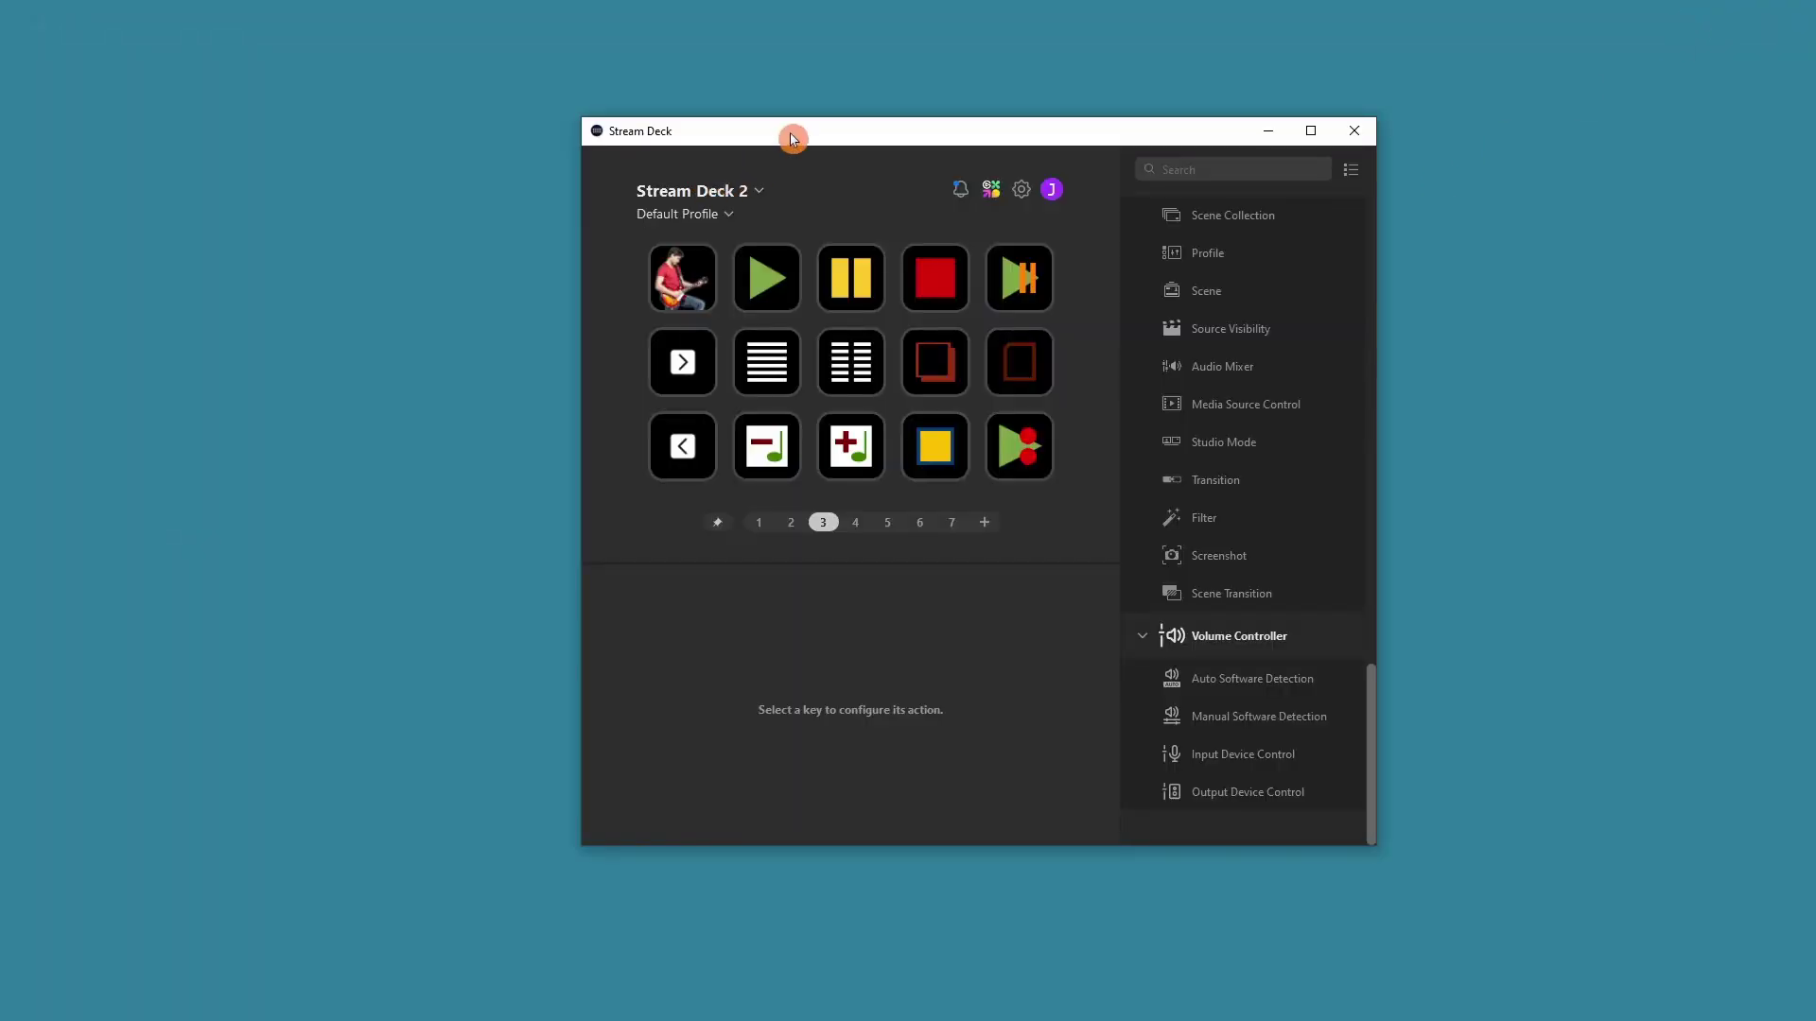
Switch to Stream Deck and inspect the application assigned to the guitarist key and the hotkey assigned to the play key
{"action": "left_click_drag", "start_coordinate": [792, 142], "coordinate": [778, 145]}
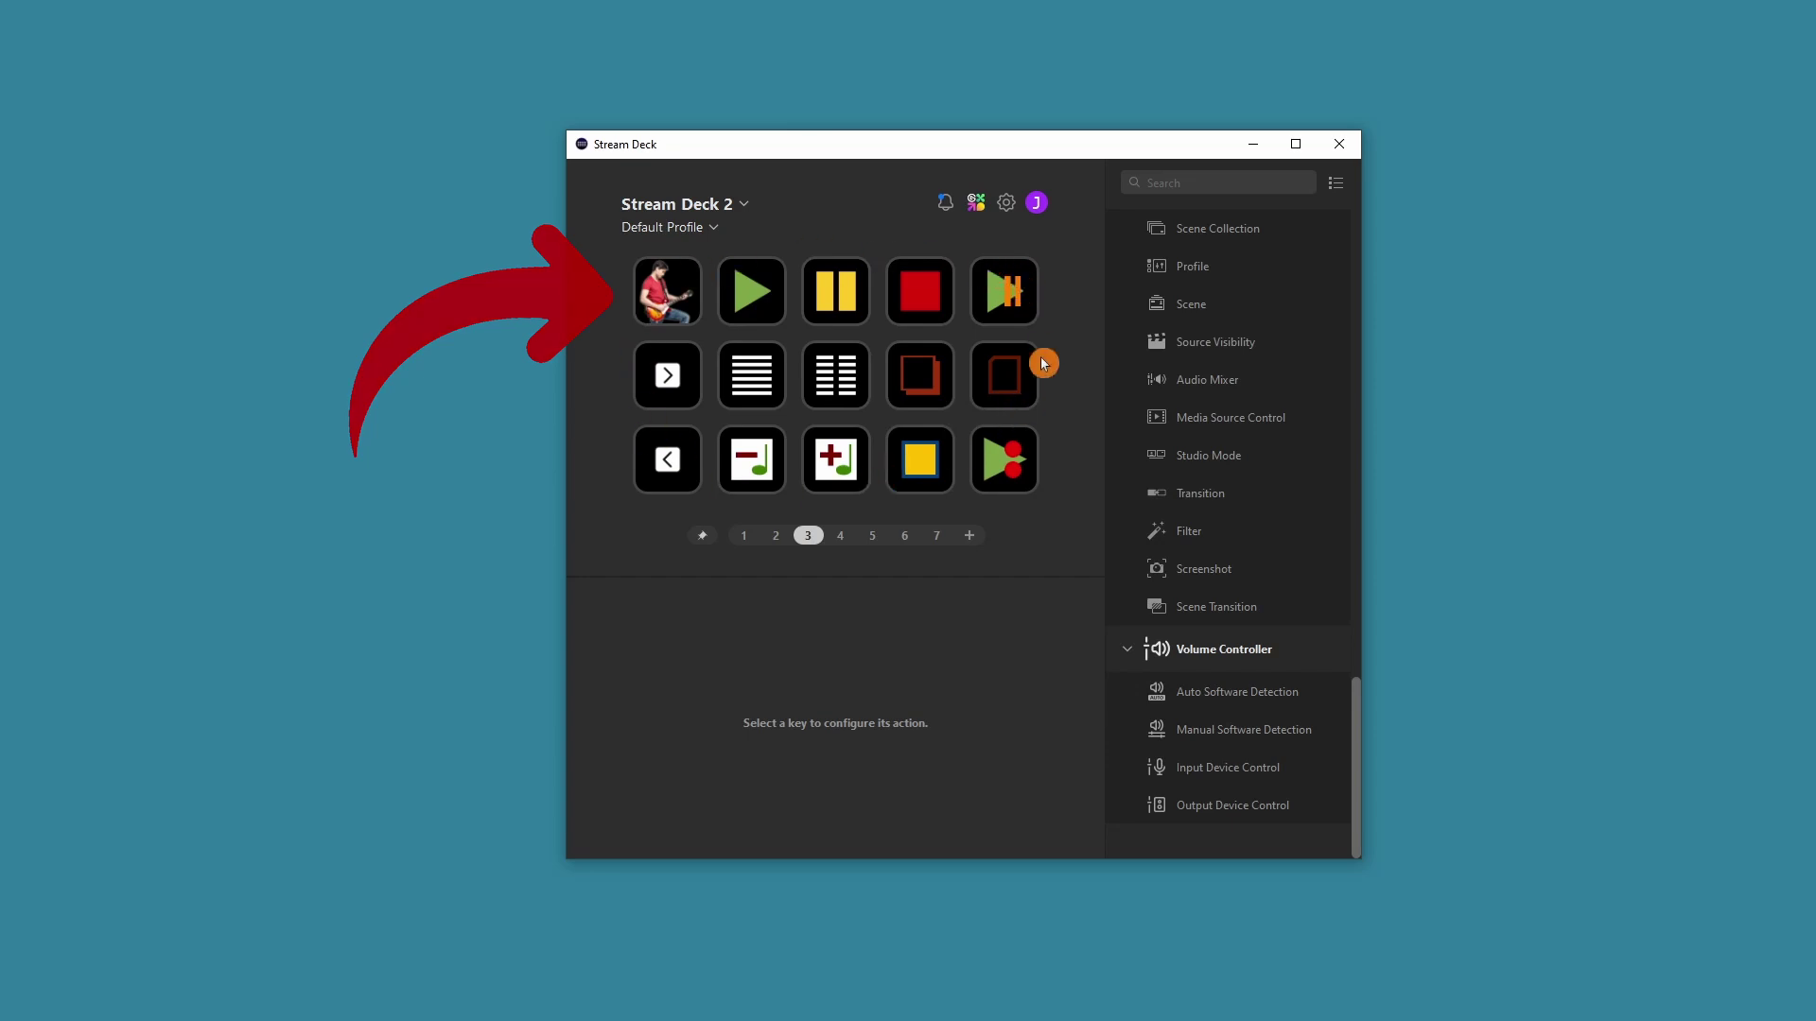
{"action": "left_click", "coordinate": [667, 288]}
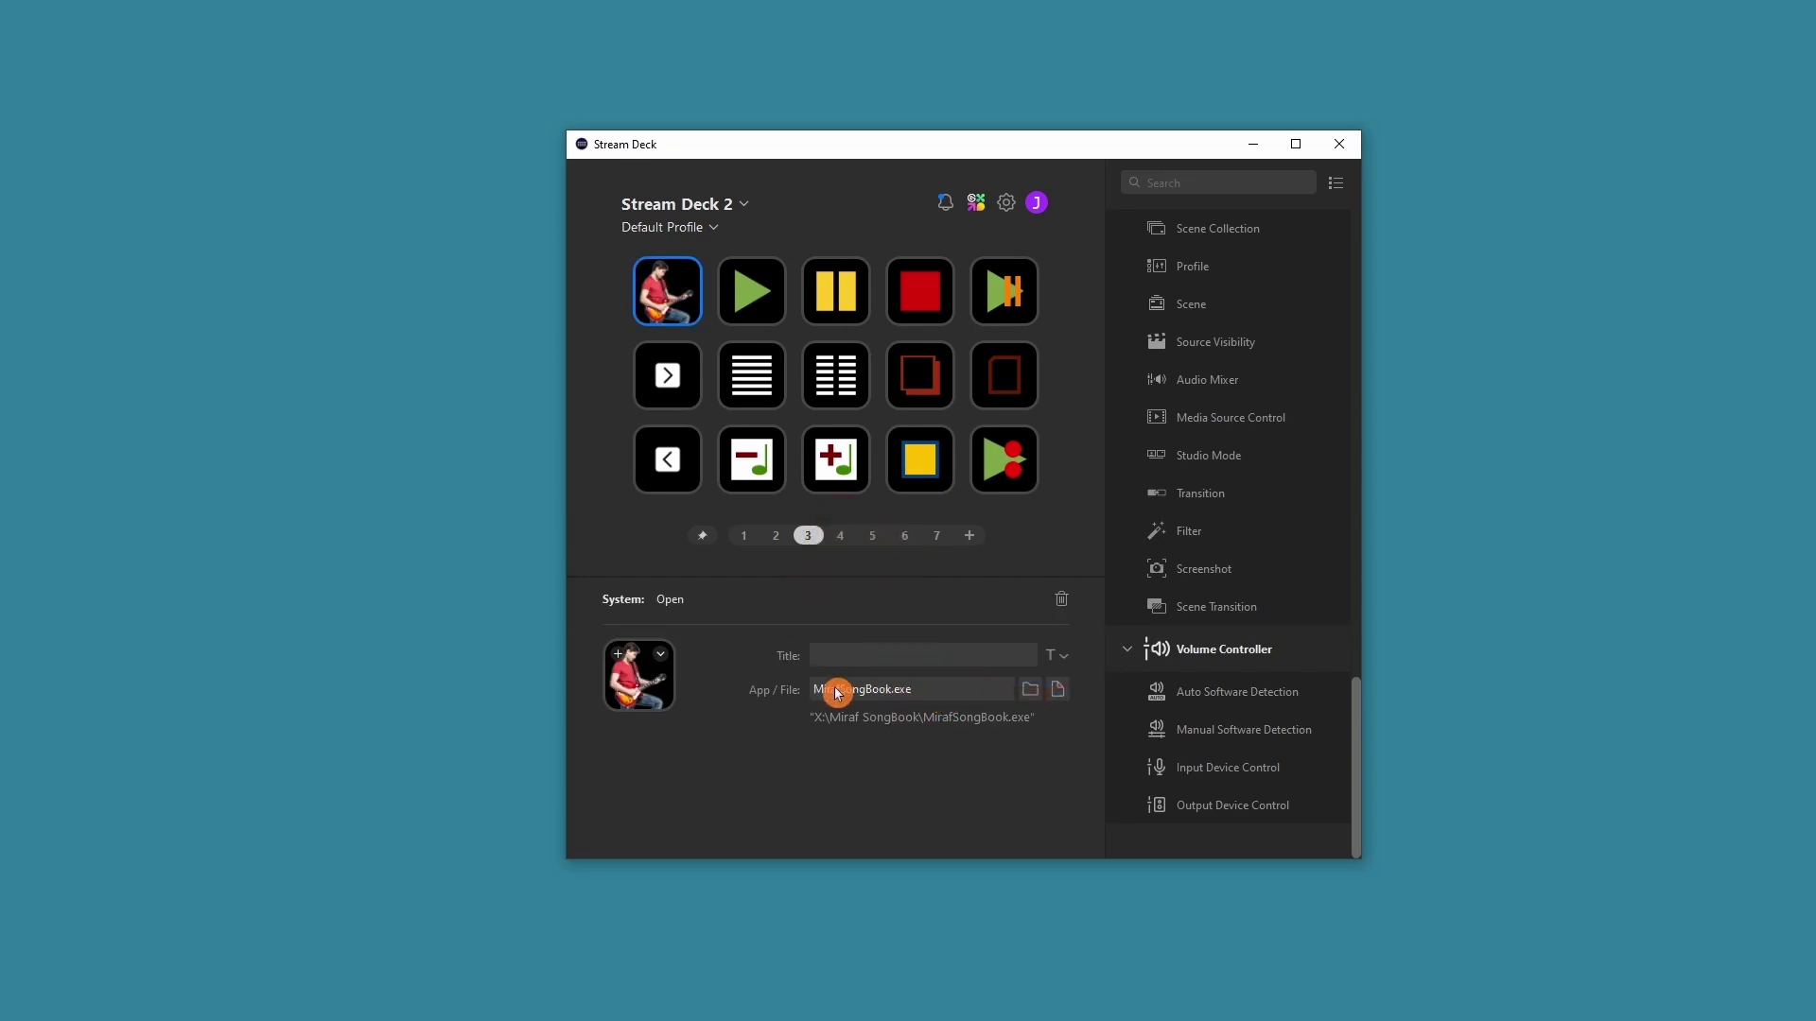
{"action": "left_click", "coordinate": [750, 286]}
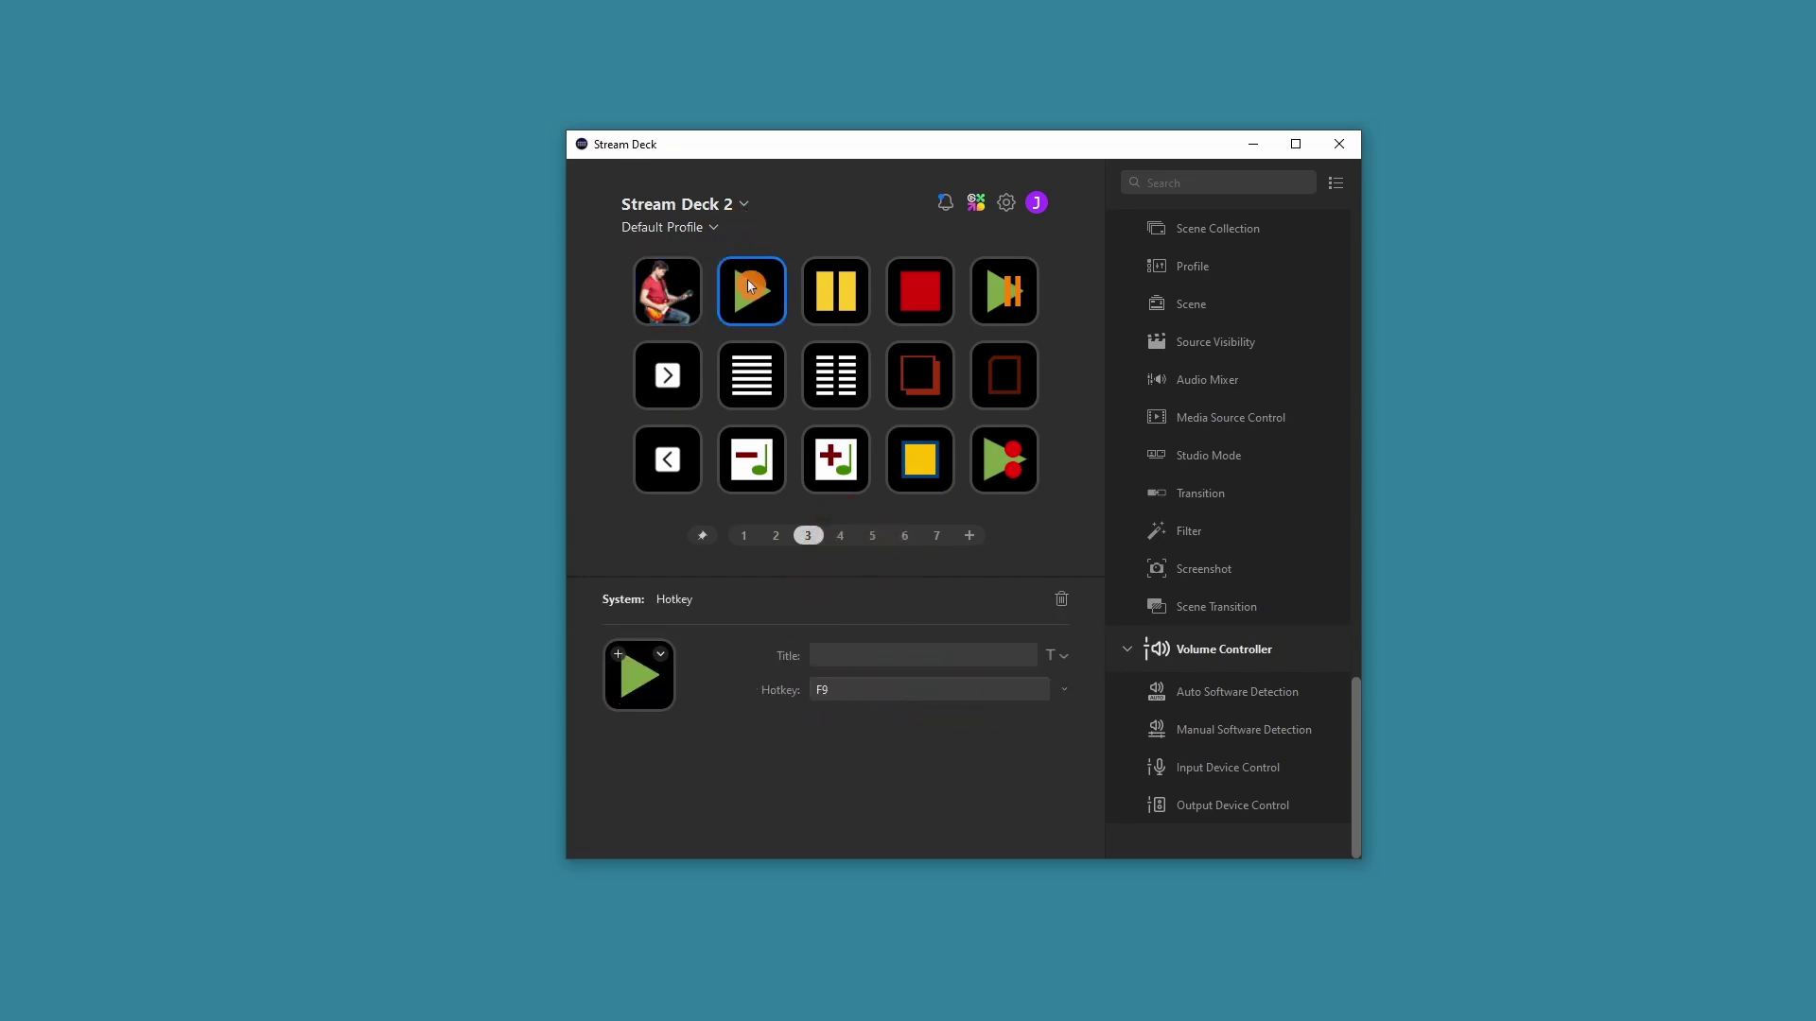
{"action": "left_click_drag", "start_coordinate": [859, 691], "coordinate": [826, 698]}
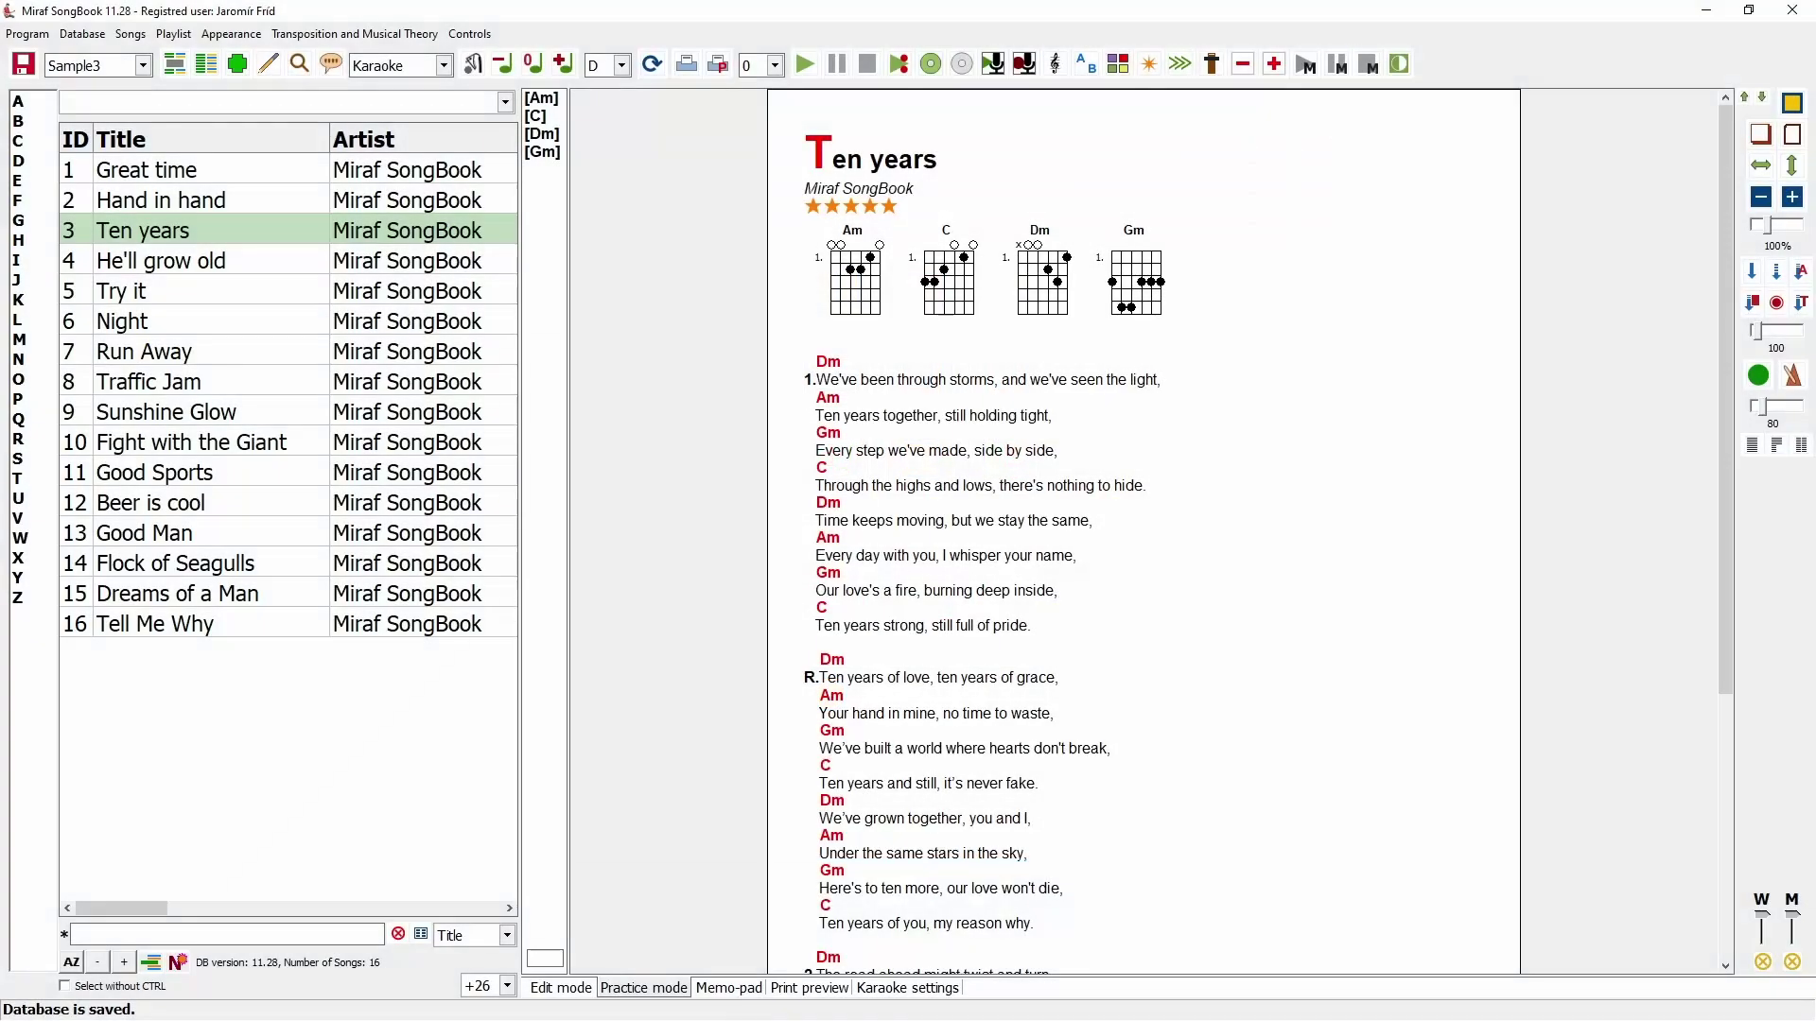
Switch back to Miraf SongBook, go to the first song, Great time, play its audio and stop it
{"action": "key", "text": "Home"}
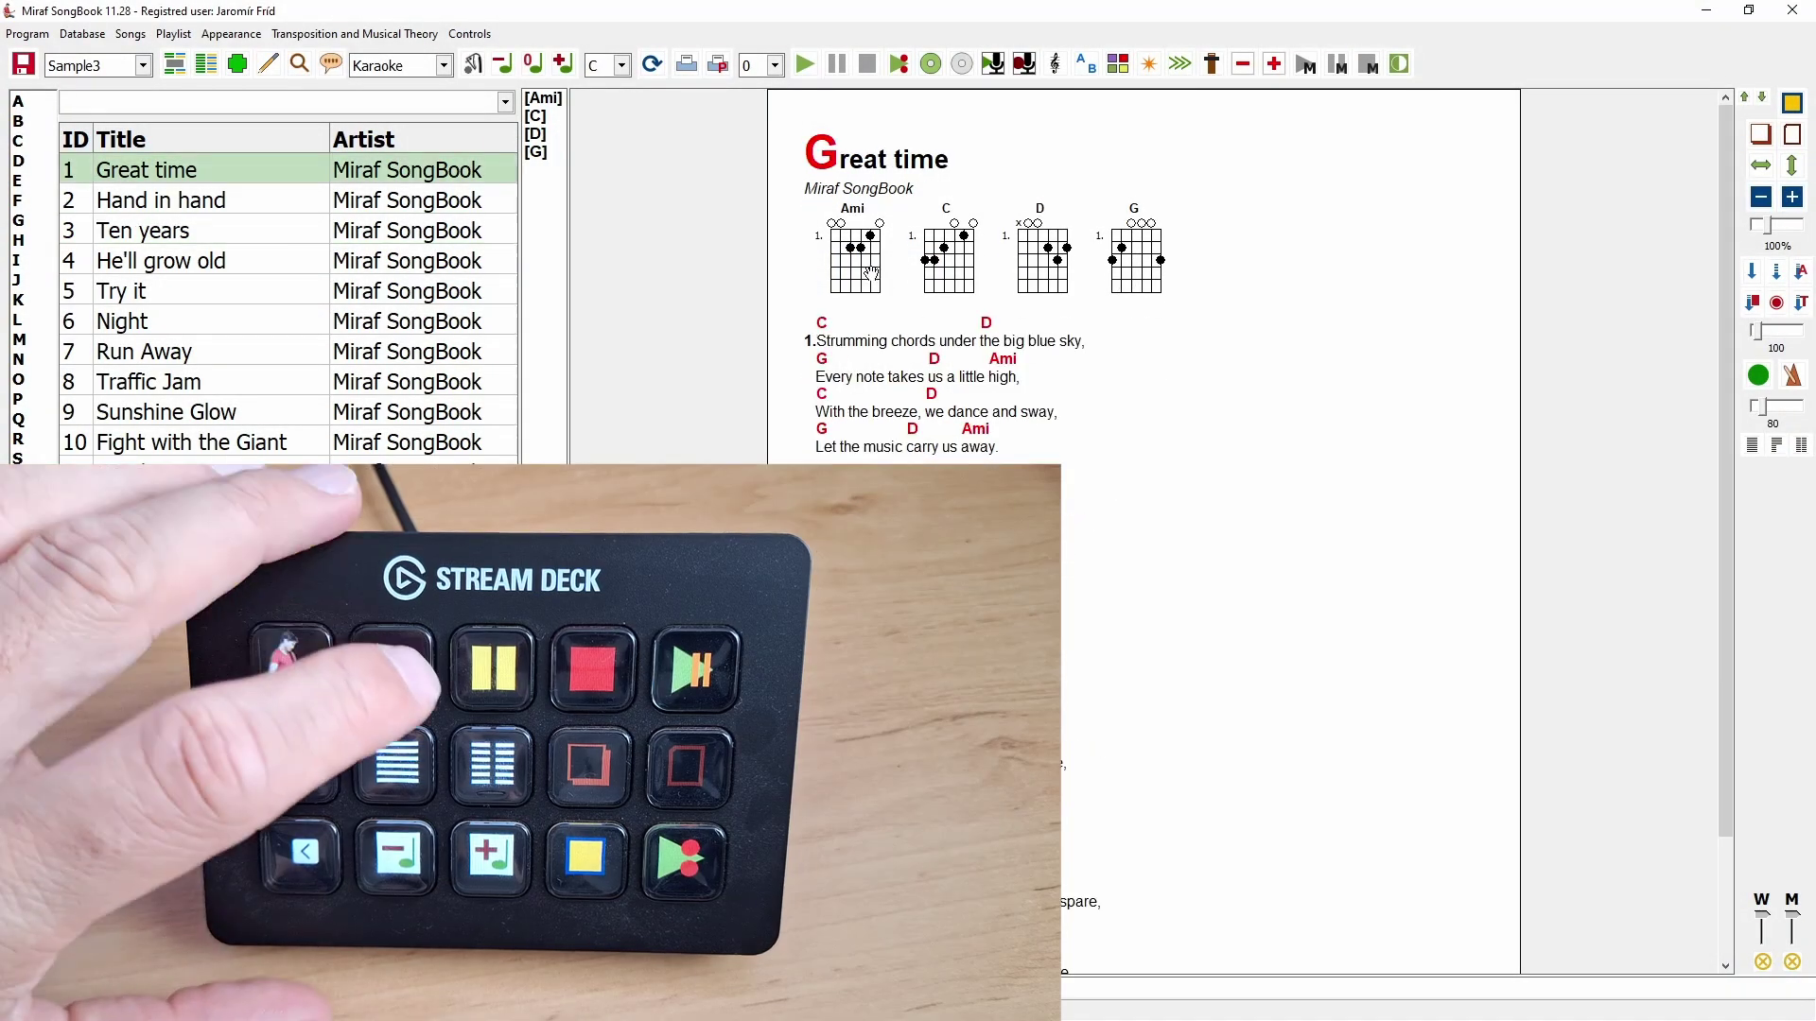
{"action": "key", "text": "space"}
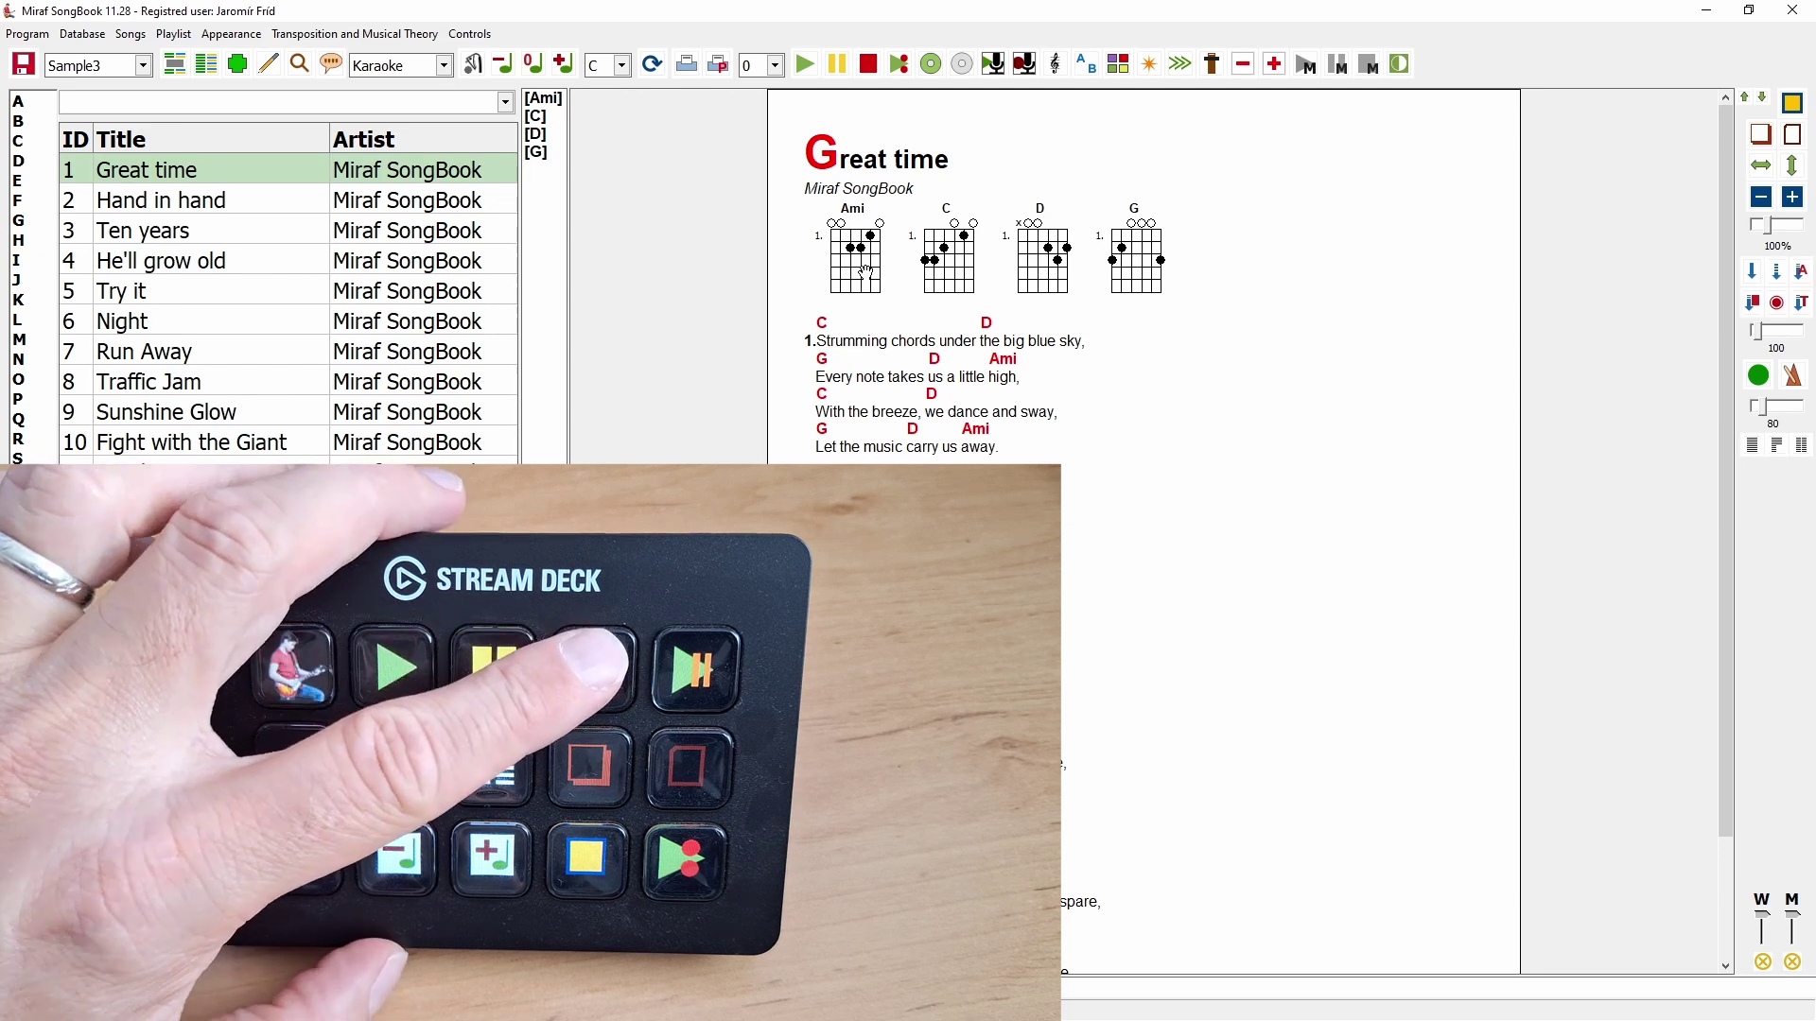
{"action": "key", "text": "Escape"}
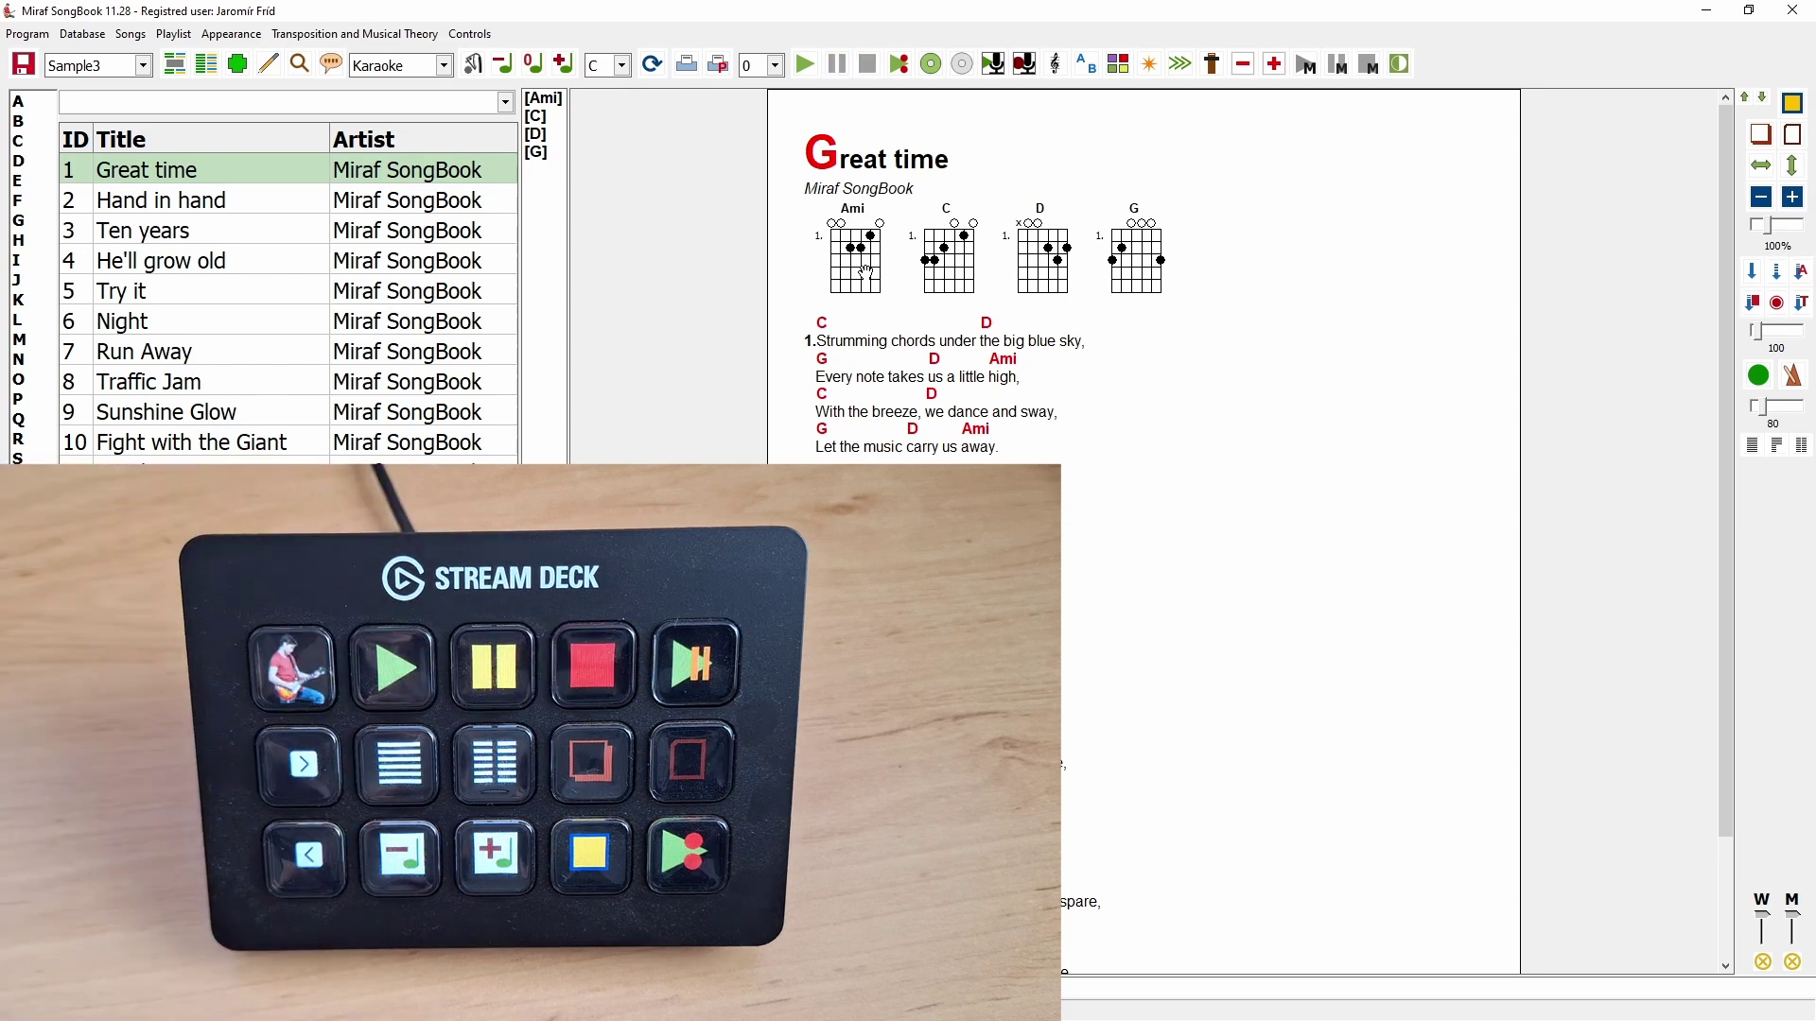
Lay out Great time in two columns, show it in full screen and return to the normal view
{"action": "left_click", "coordinate": [1778, 457]}
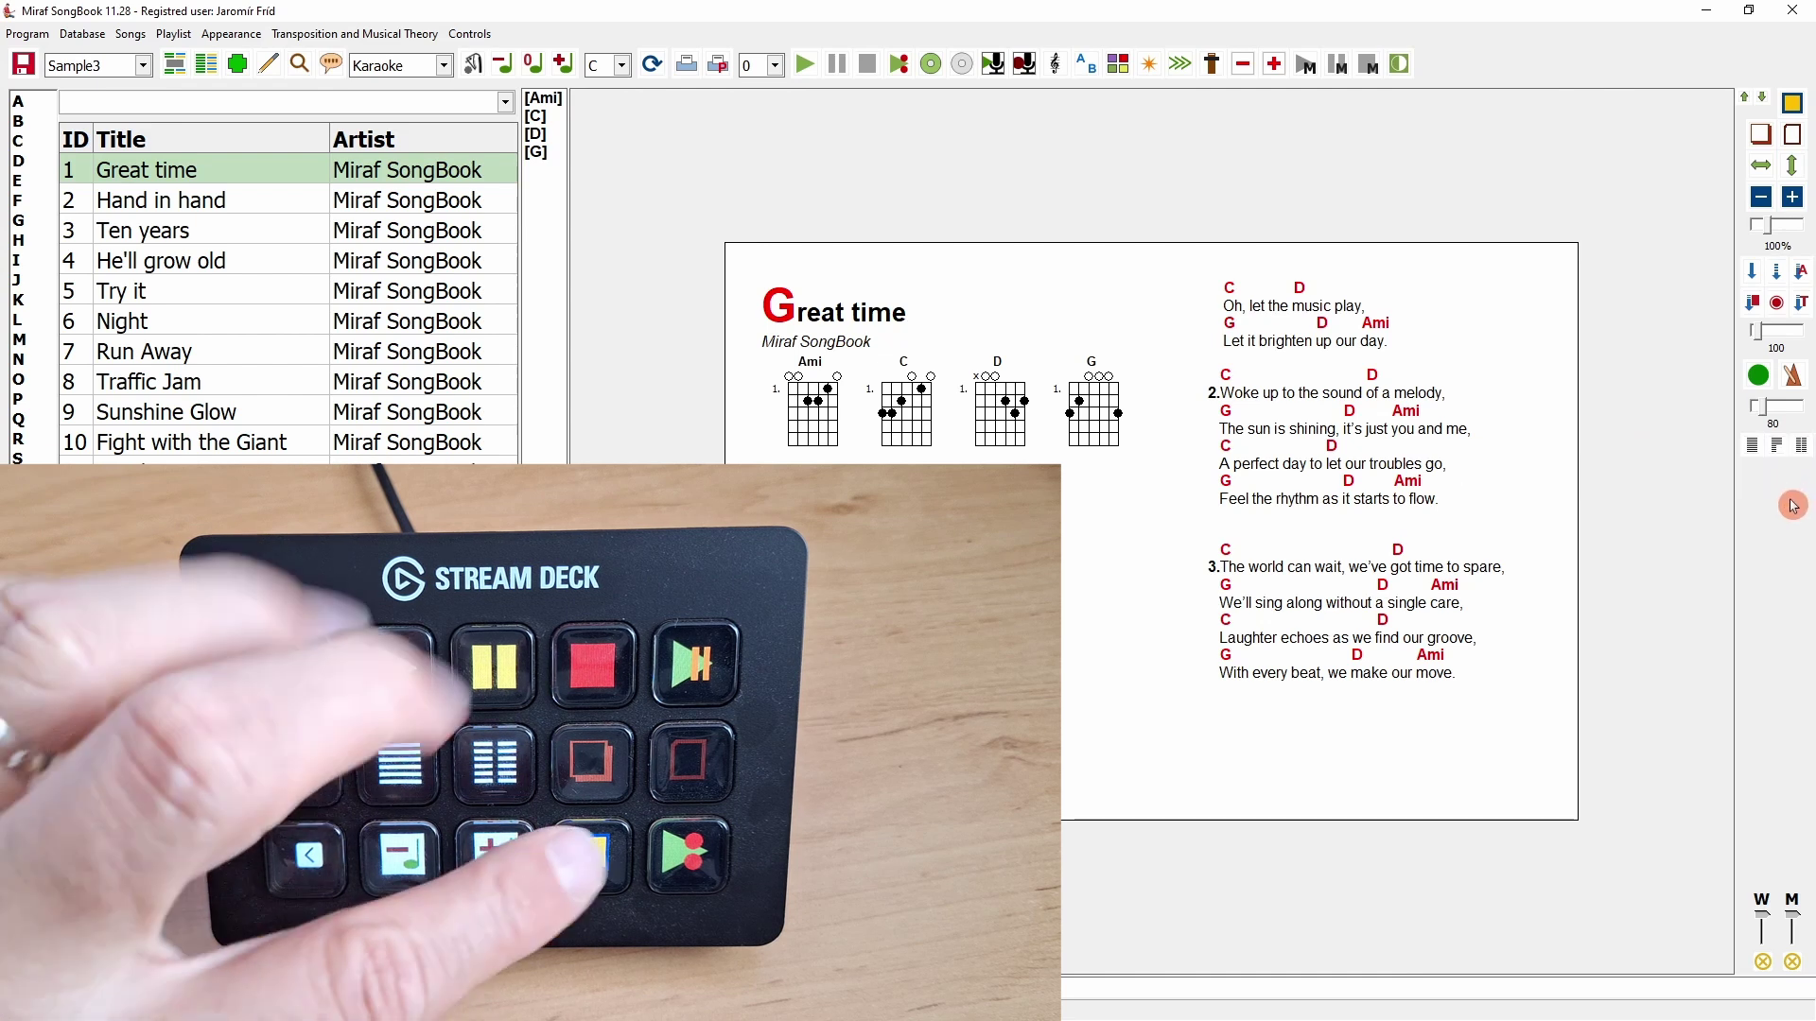
{"action": "key", "text": "F11"}
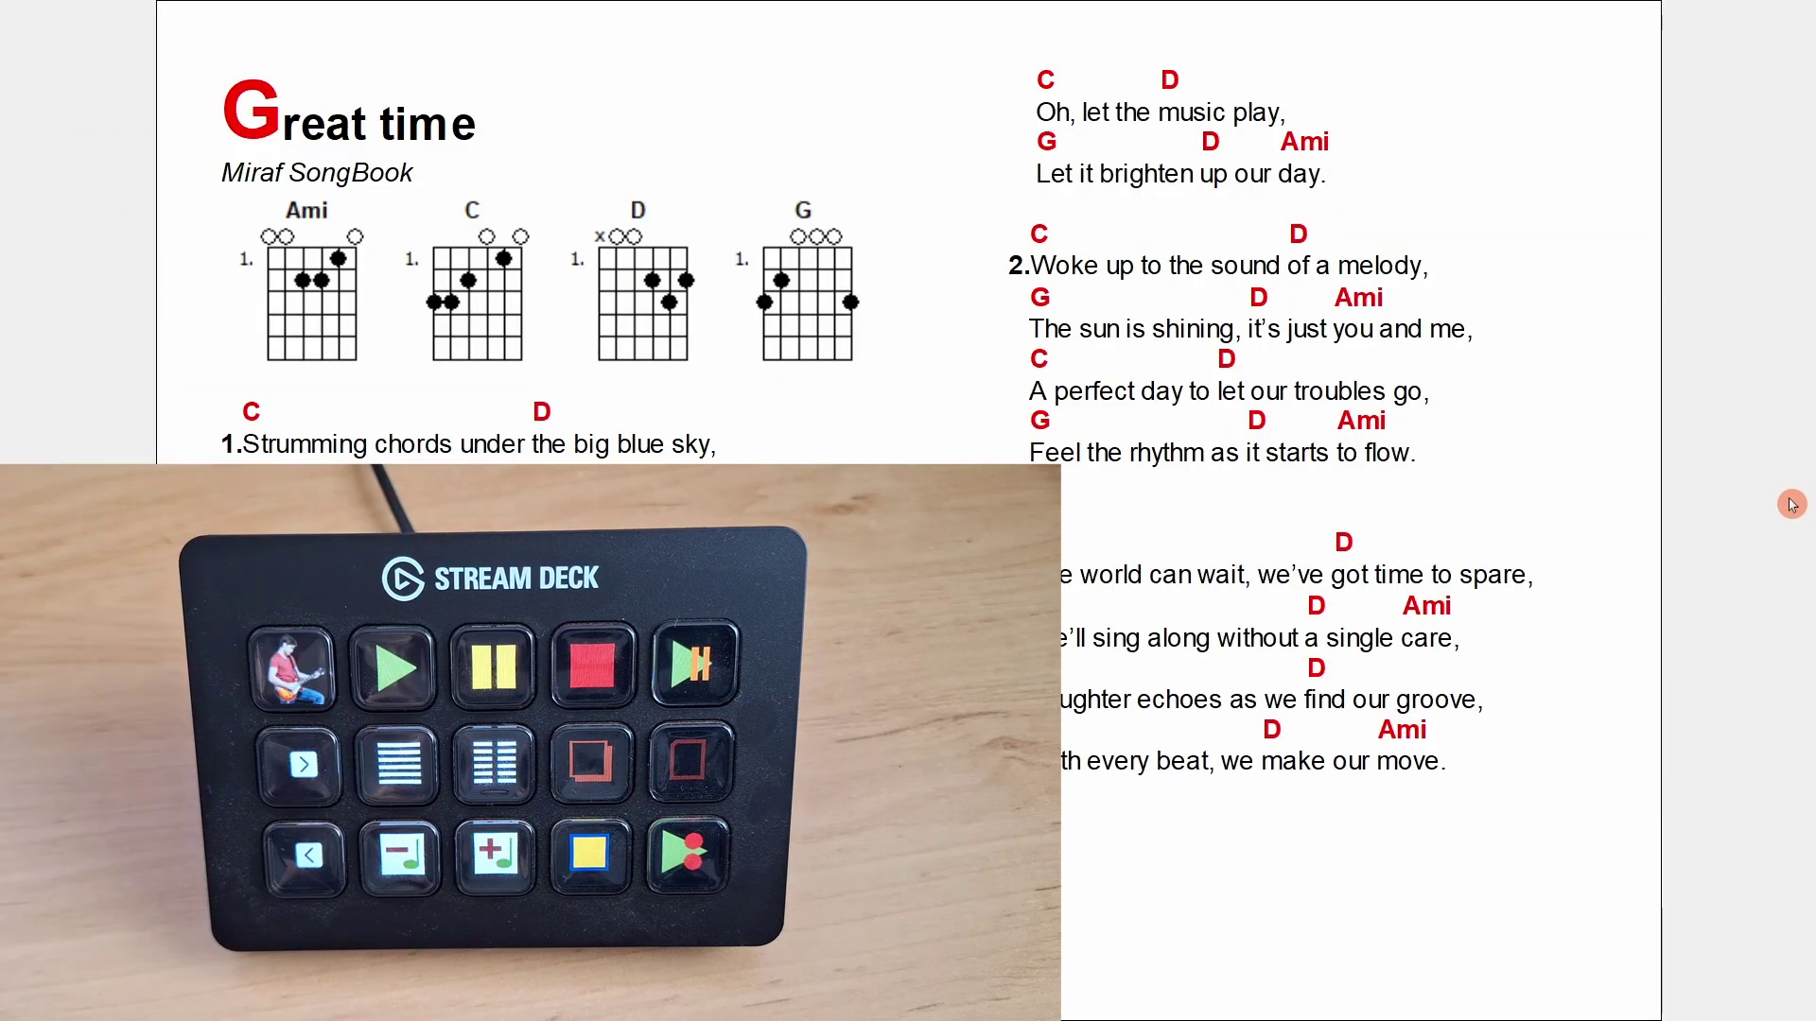
{"action": "key", "text": "F11"}
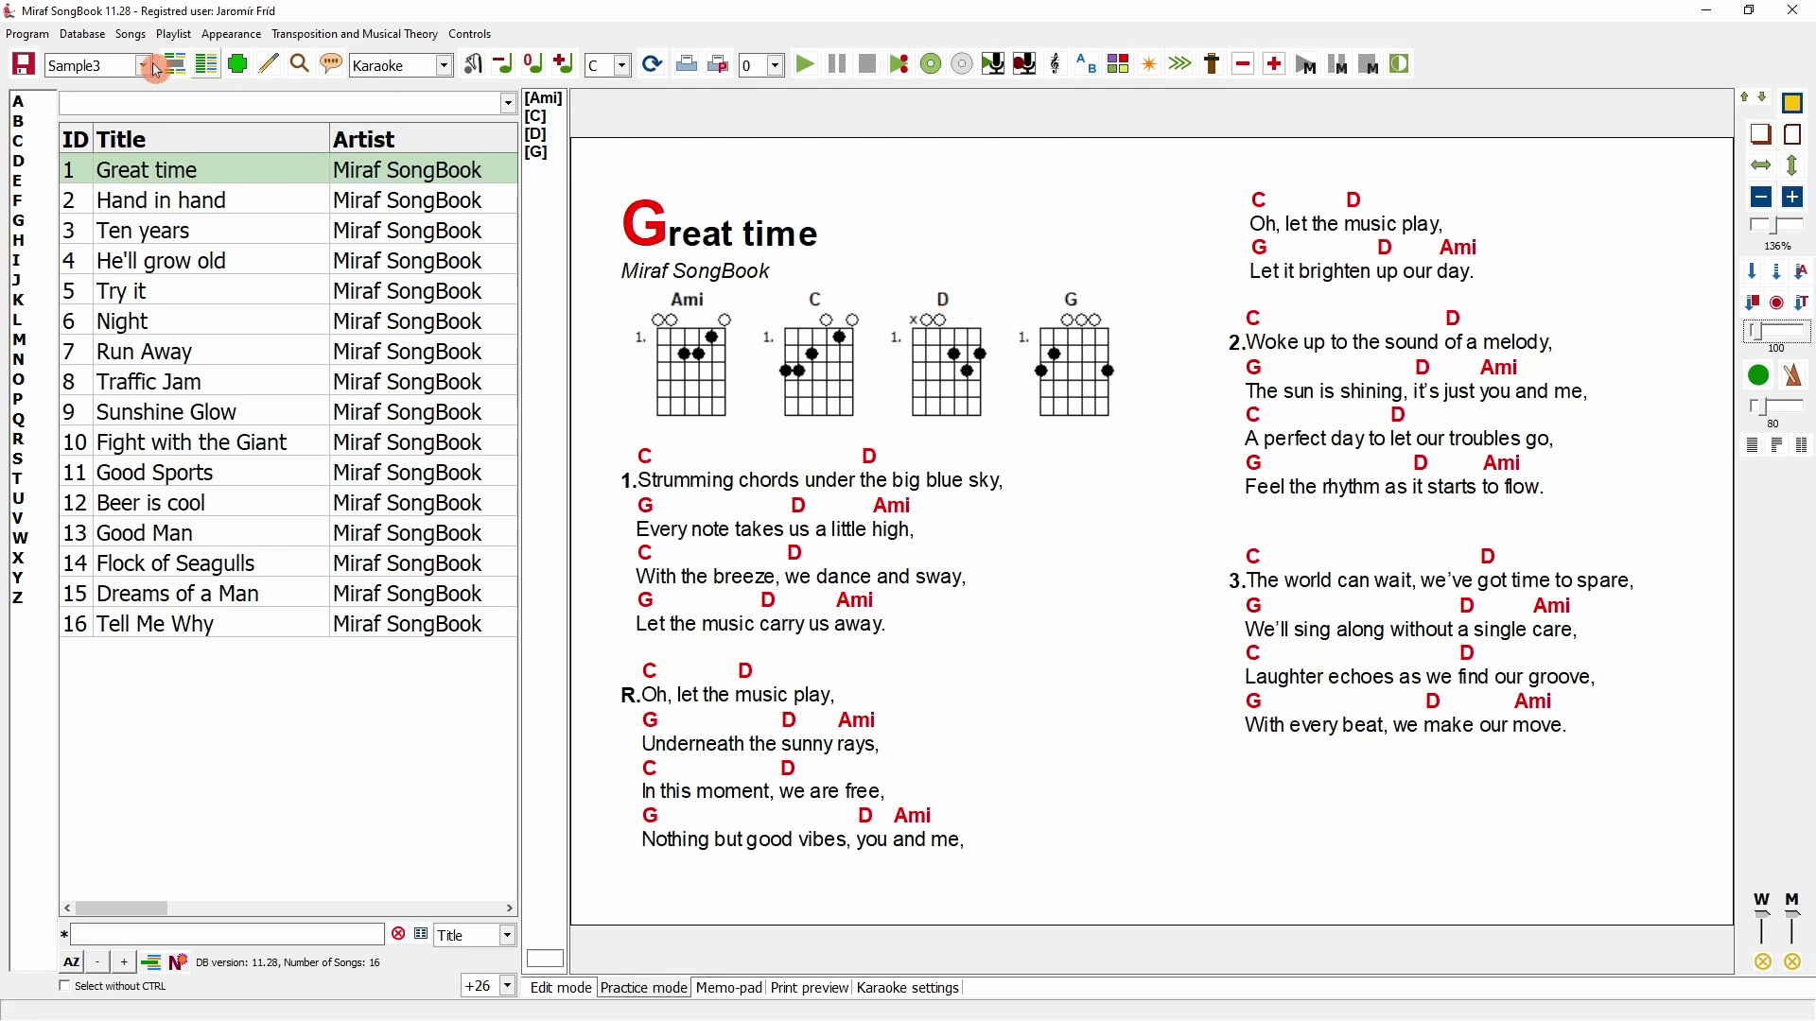
Reopen the shortcuts and MIDI control overview to examine the list of MIDI instructions
{"action": "left_click", "coordinate": [34, 36]}
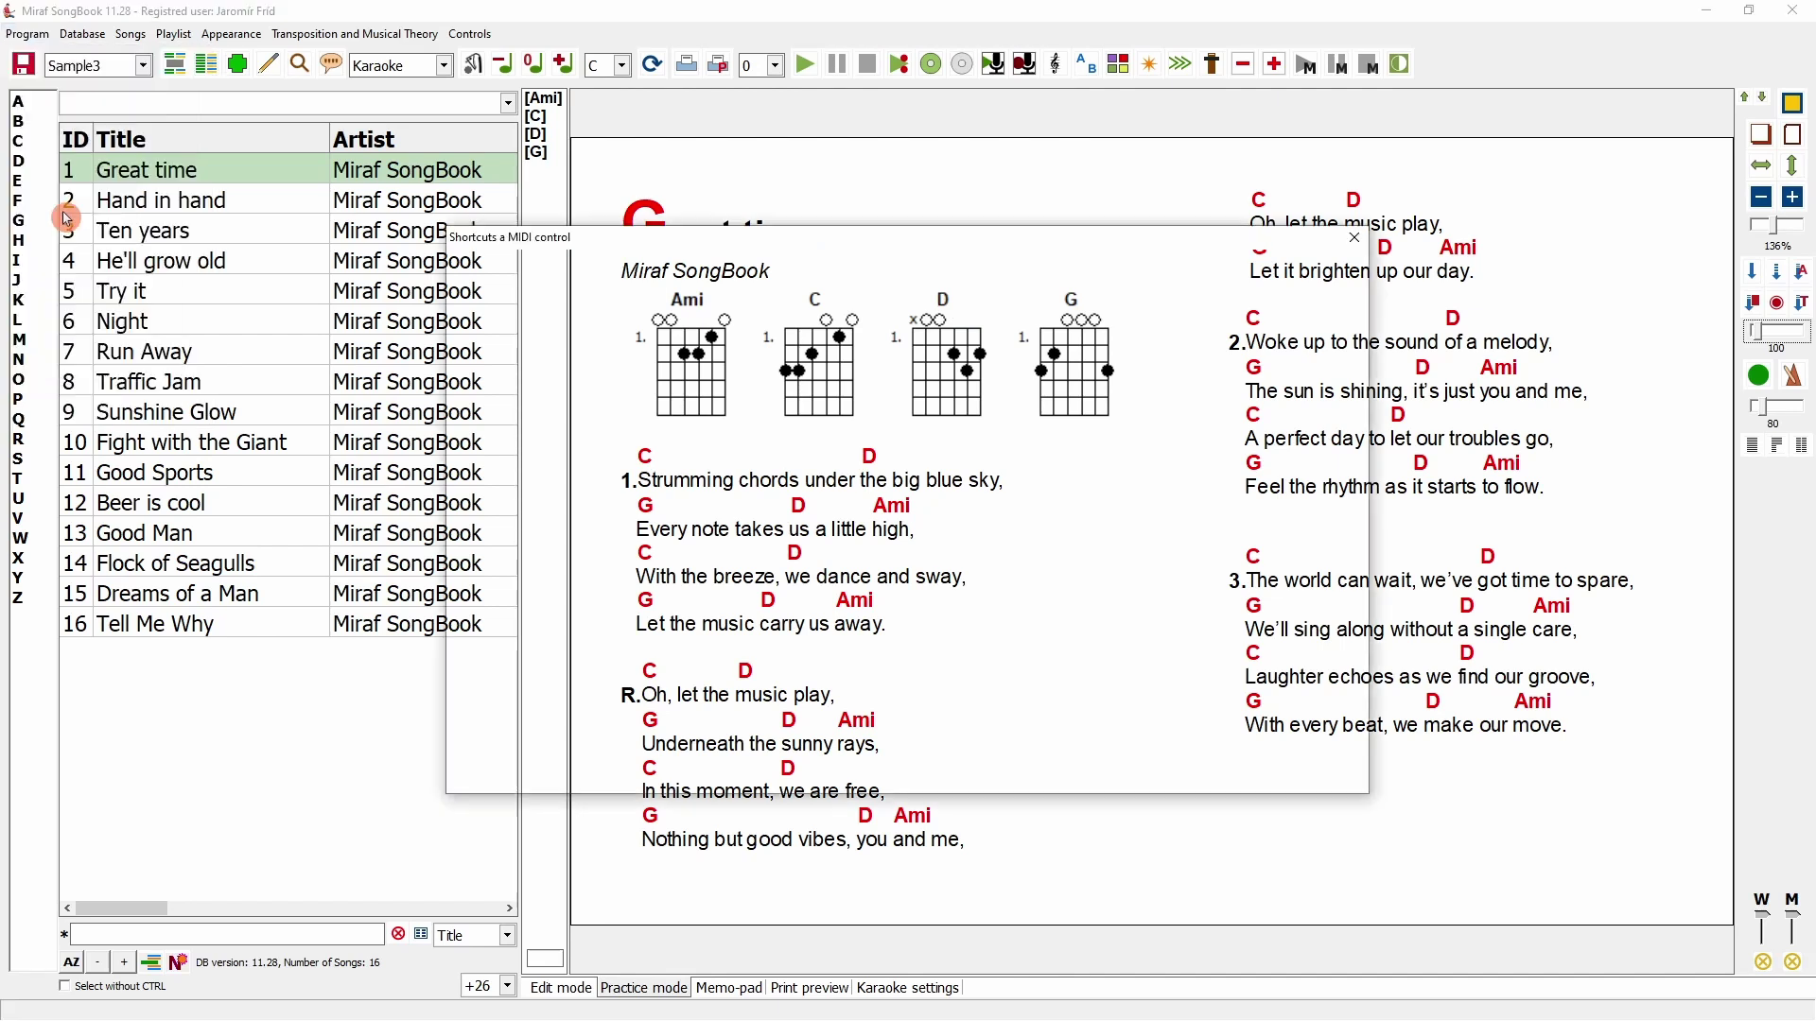
{"action": "left_click", "coordinate": [91, 208]}
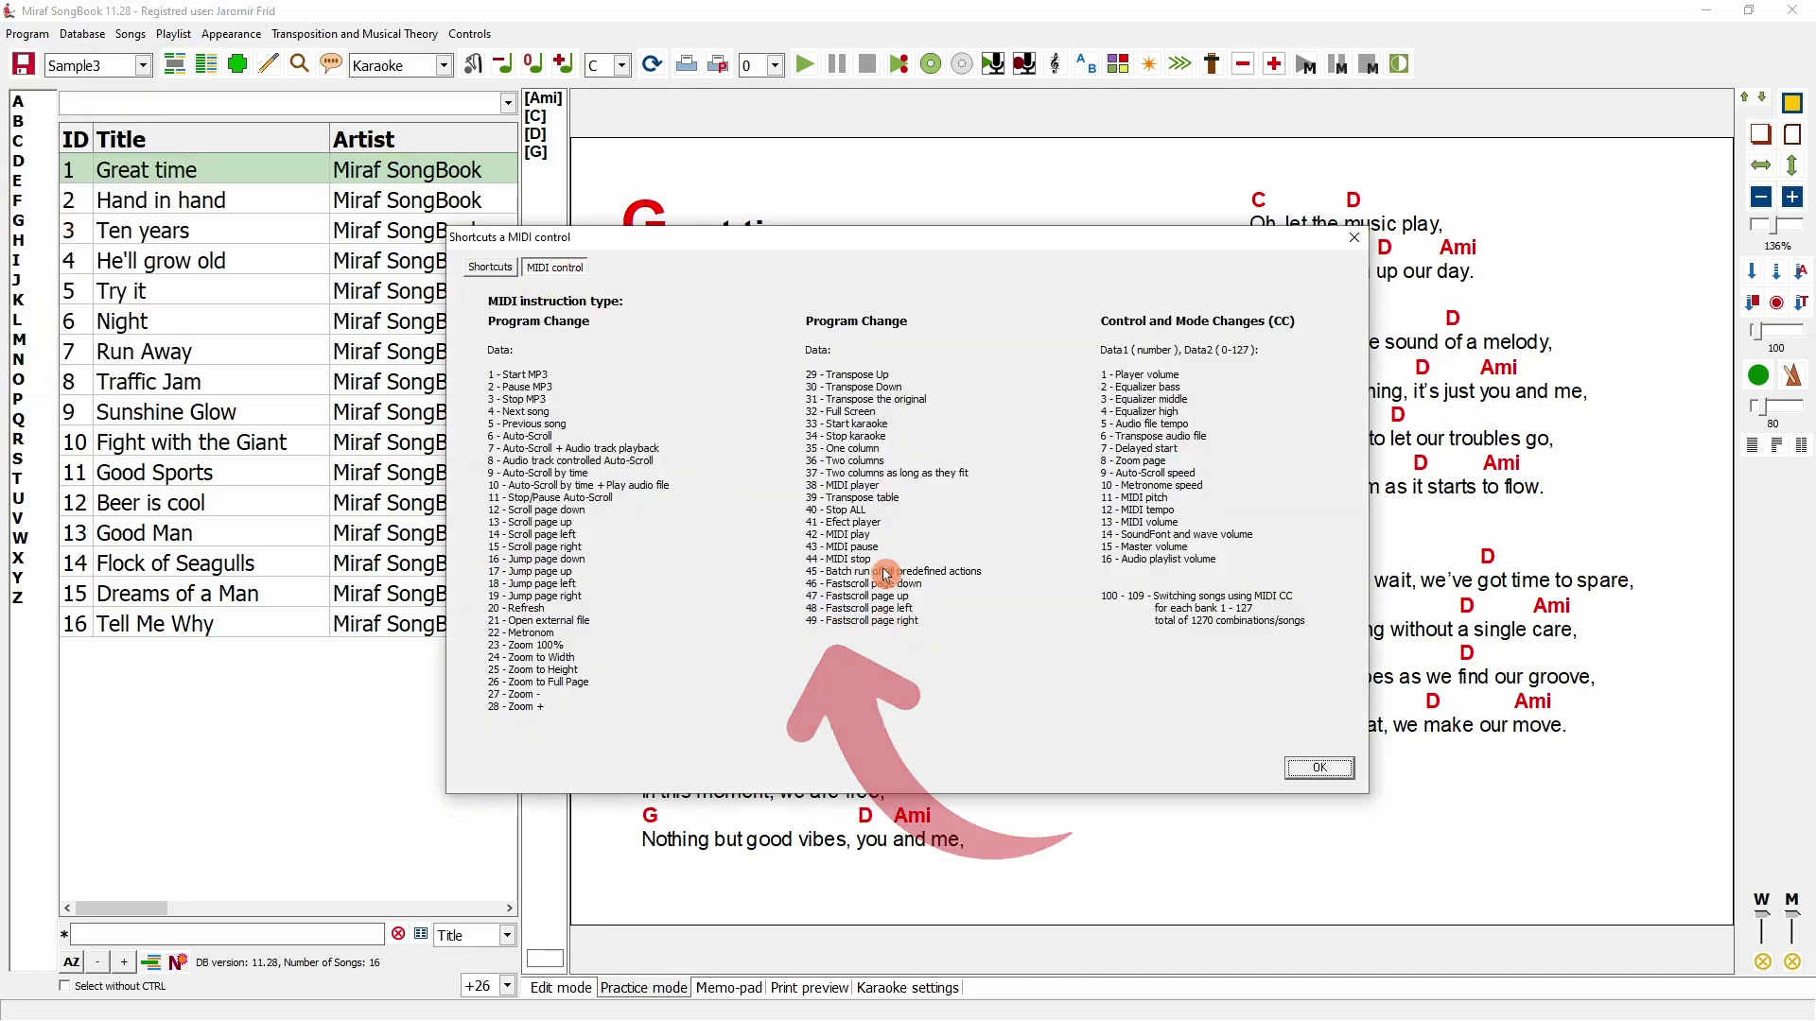